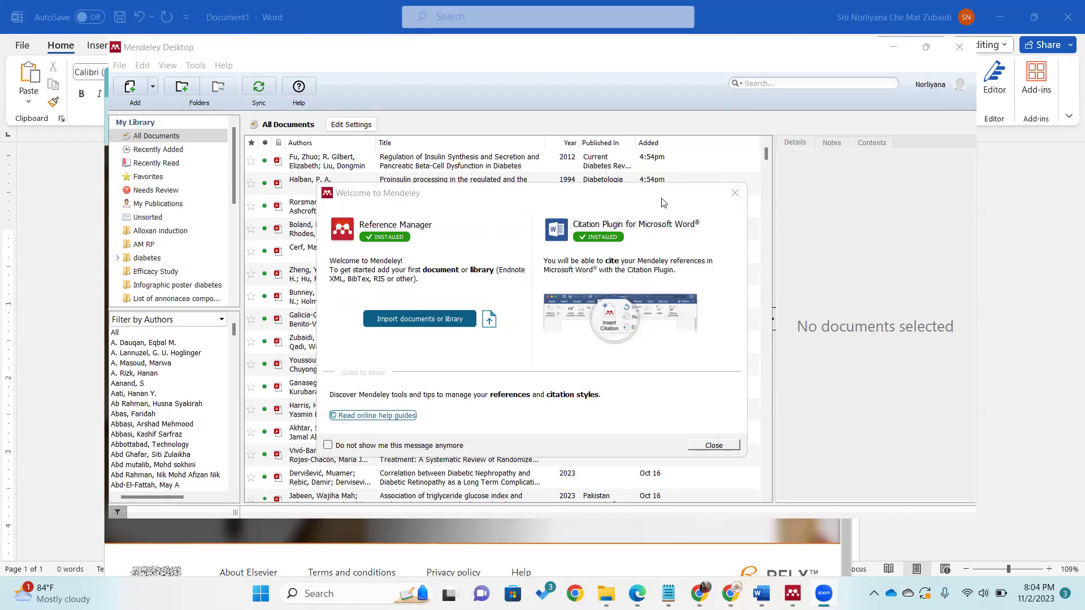
Step: Switch to the blank Word document and display its Mendeley citation and bibliography commands
{"action": "left_click", "coordinate": [196, 74]}
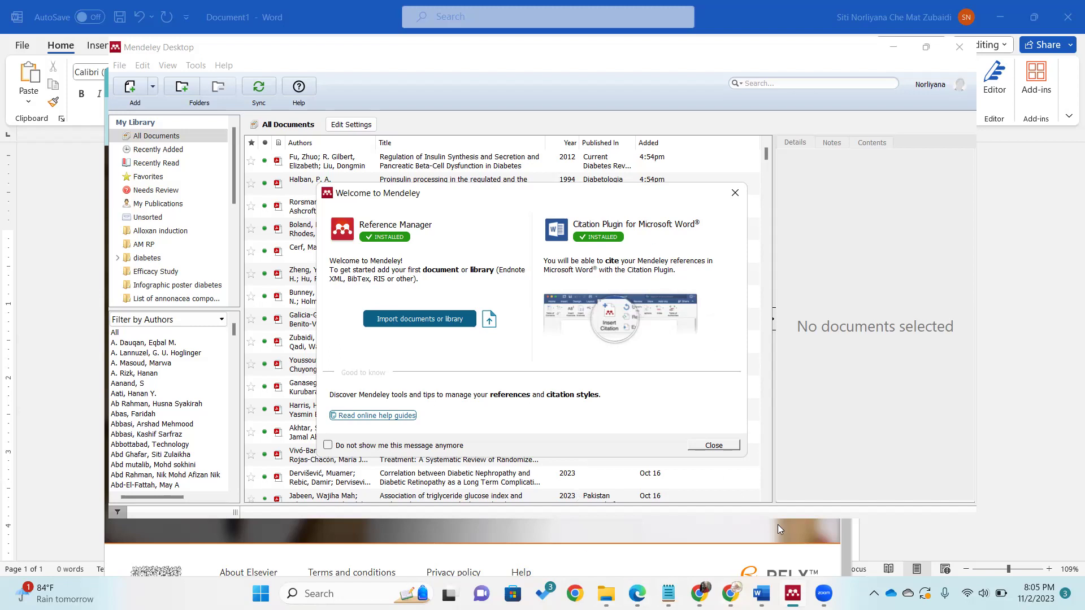
{"action": "left_click", "coordinate": [761, 593]}
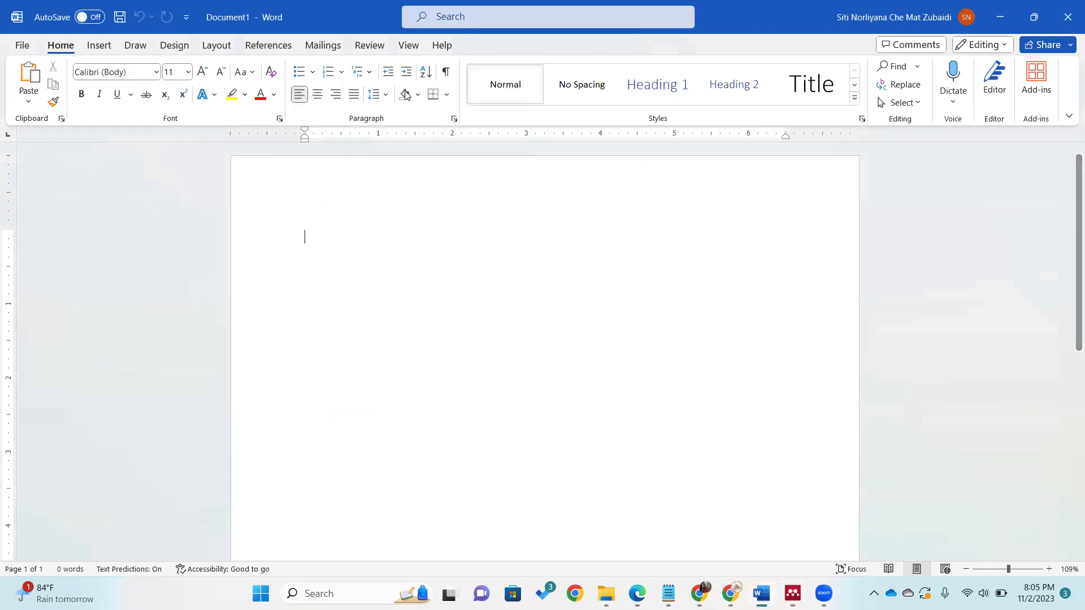
{"action": "left_click", "coordinate": [270, 46]}
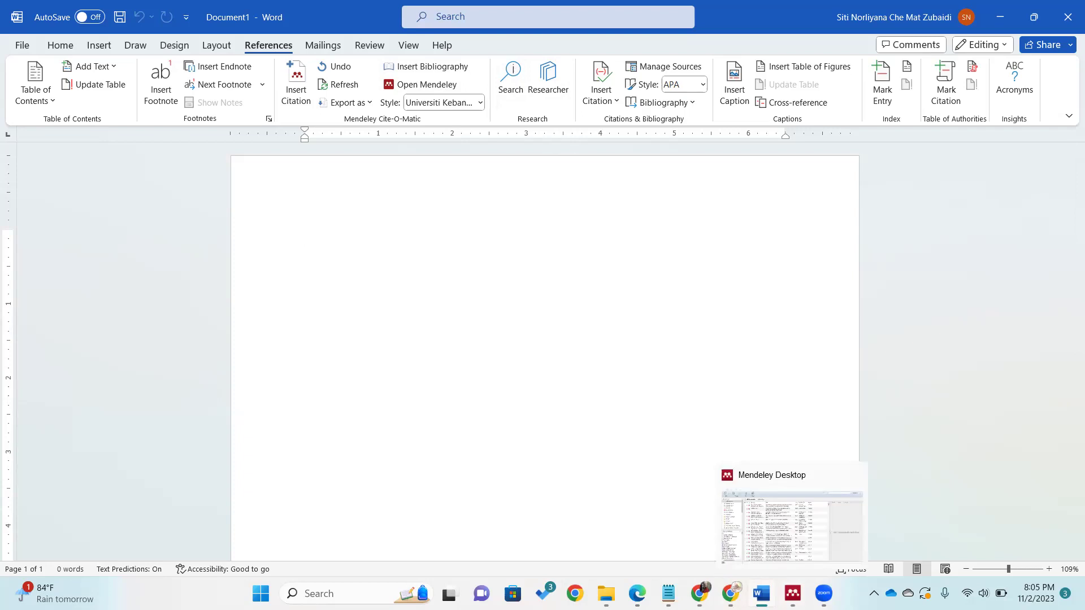
{"action": "mouse_move", "coordinate": [793, 594]}
{"action": "left_click", "coordinate": [786, 539]}
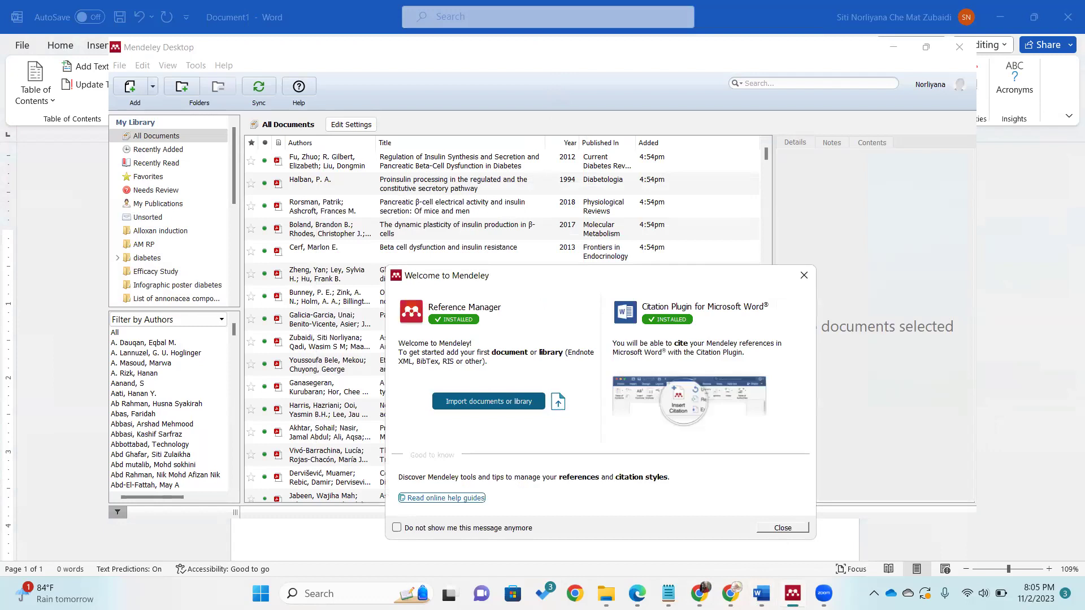
{"action": "left_click", "coordinate": [761, 593]}
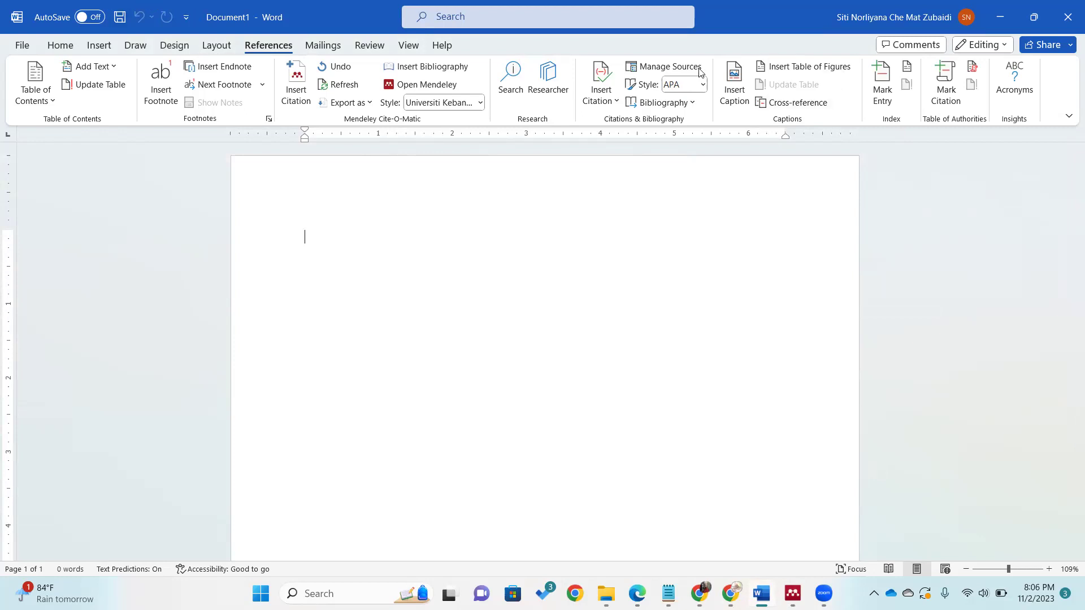
{"action": "left_click", "coordinate": [669, 66]}
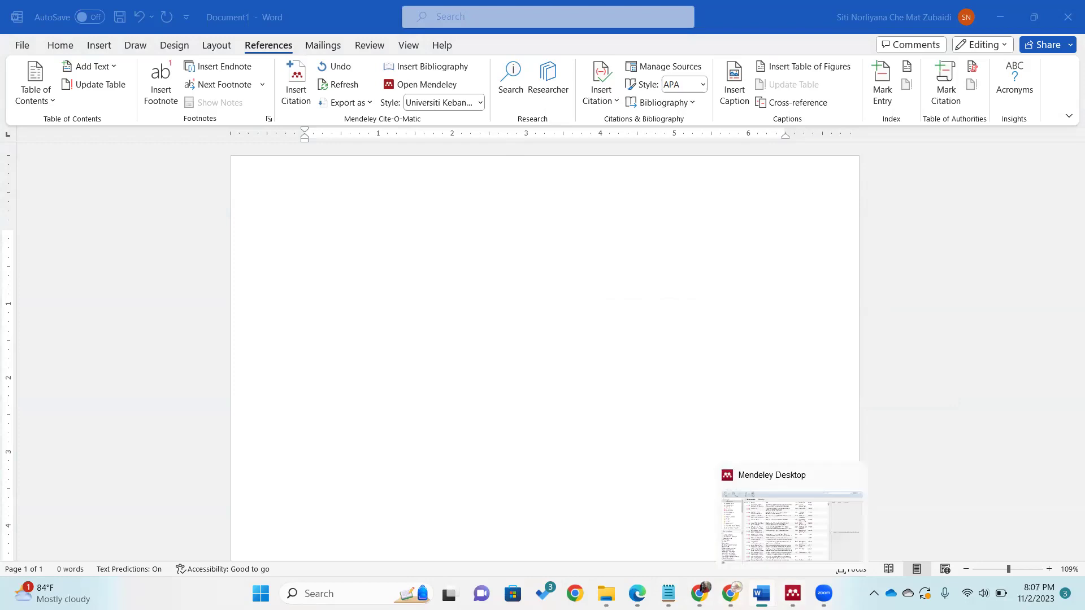
{"action": "mouse_move", "coordinate": [762, 593]}
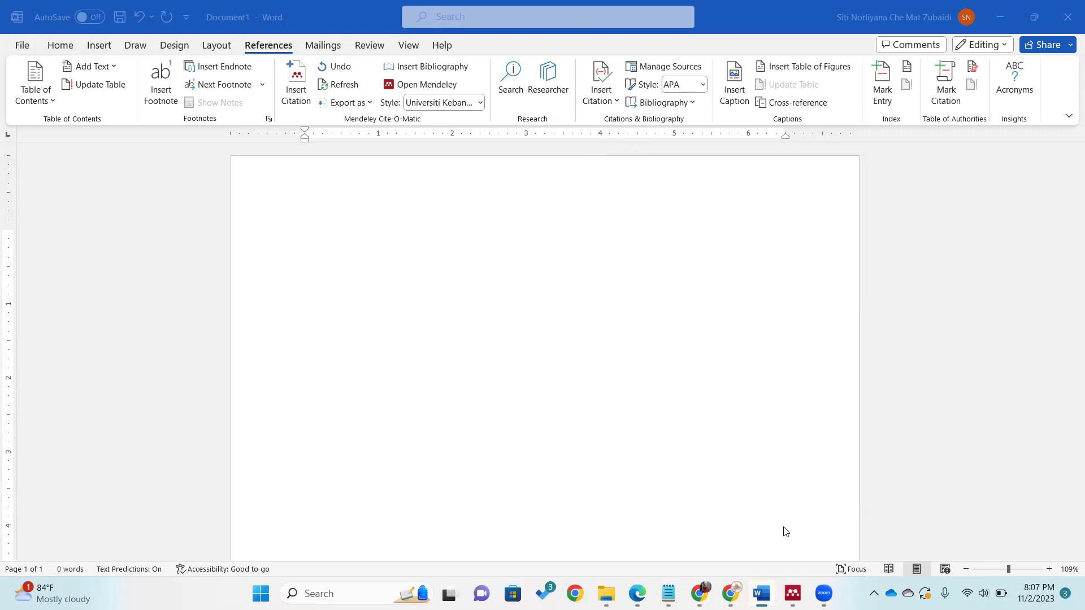
Step: Switch to Chrome, check the installed extensions for Mendeley Web Importer in a new tab, and return to Mendeley Desktop
{"action": "left_click", "coordinate": [793, 594]}
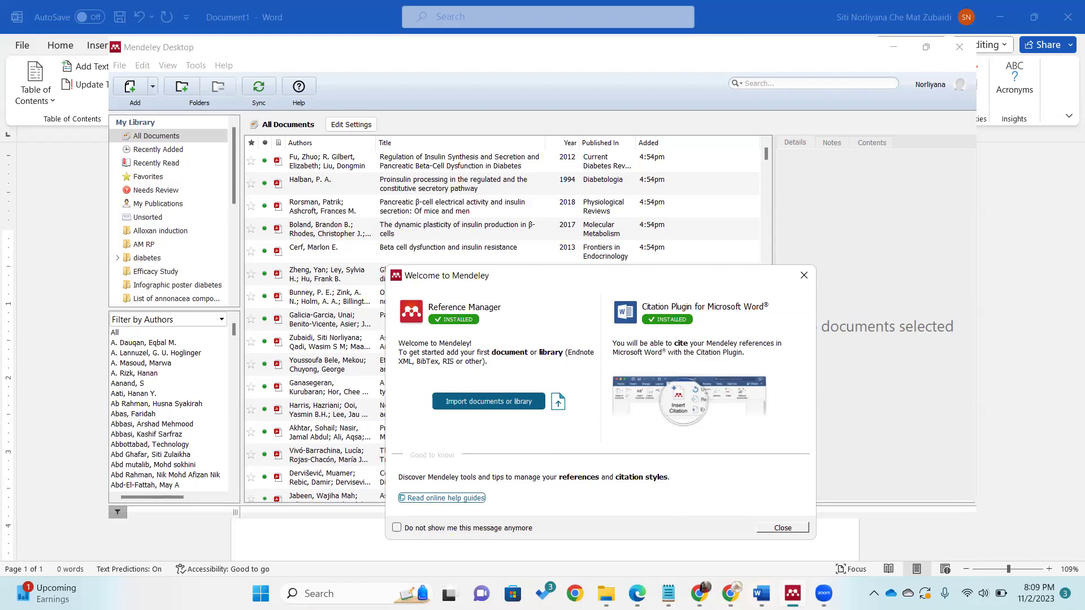
{"action": "left_click", "coordinate": [730, 594]}
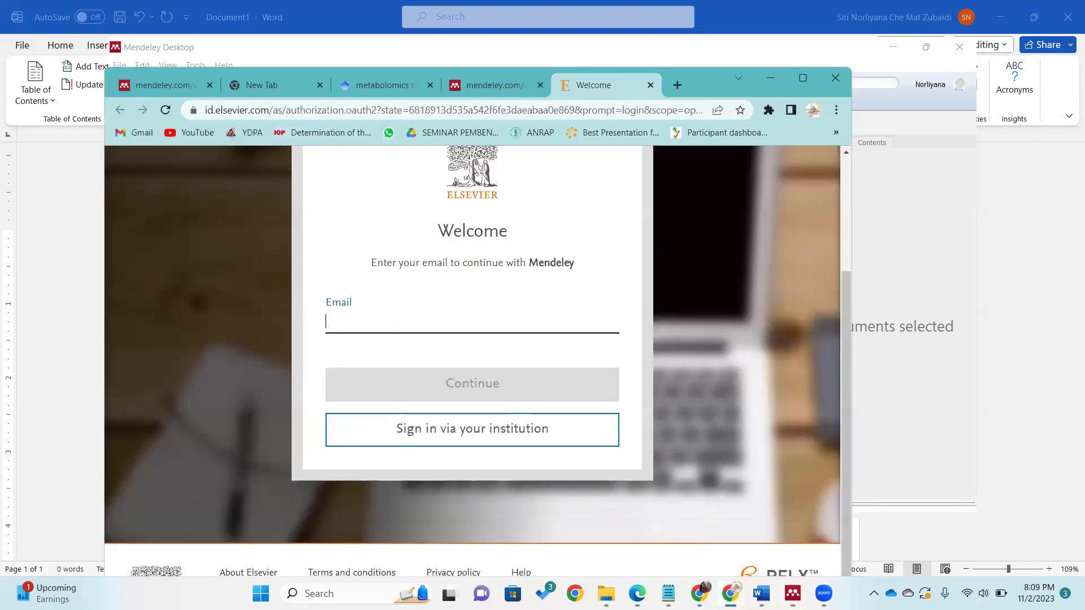
{"action": "left_click", "coordinate": [677, 85]}
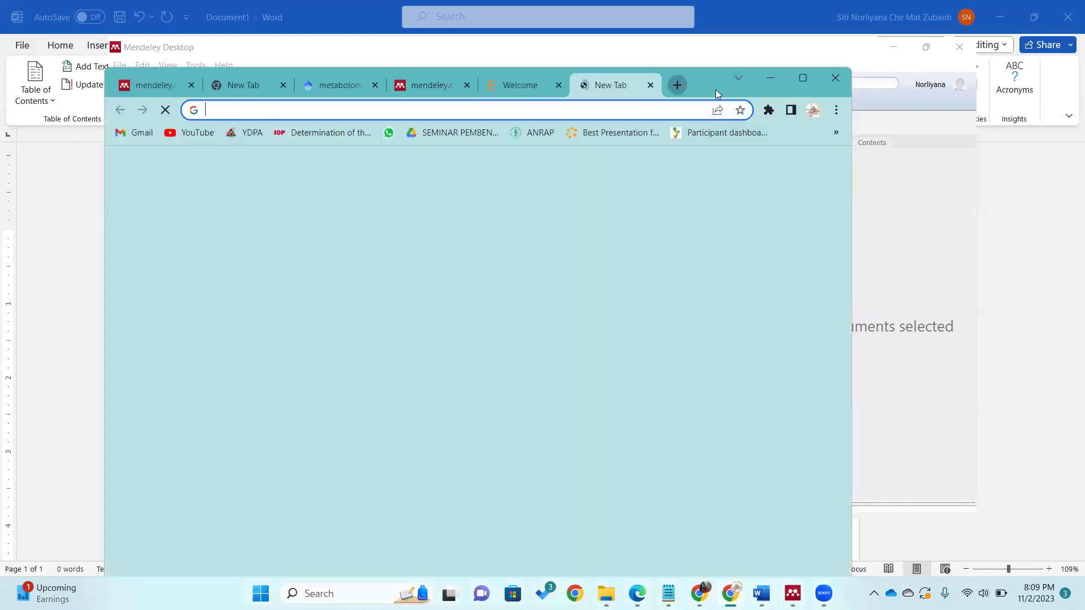
{"action": "left_click", "coordinate": [769, 110]}
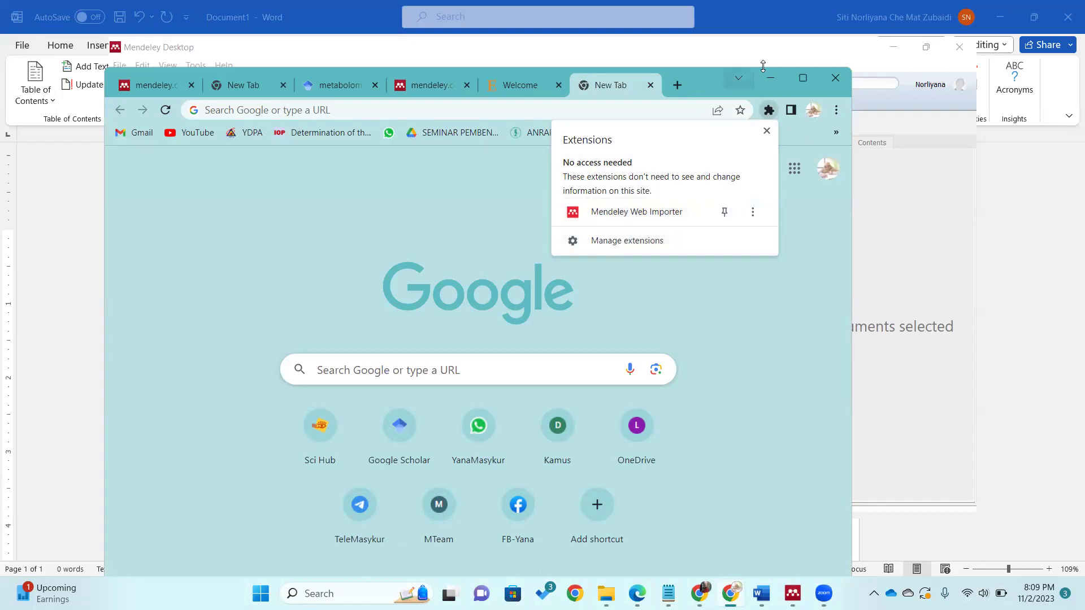
{"action": "left_click", "coordinate": [766, 84]}
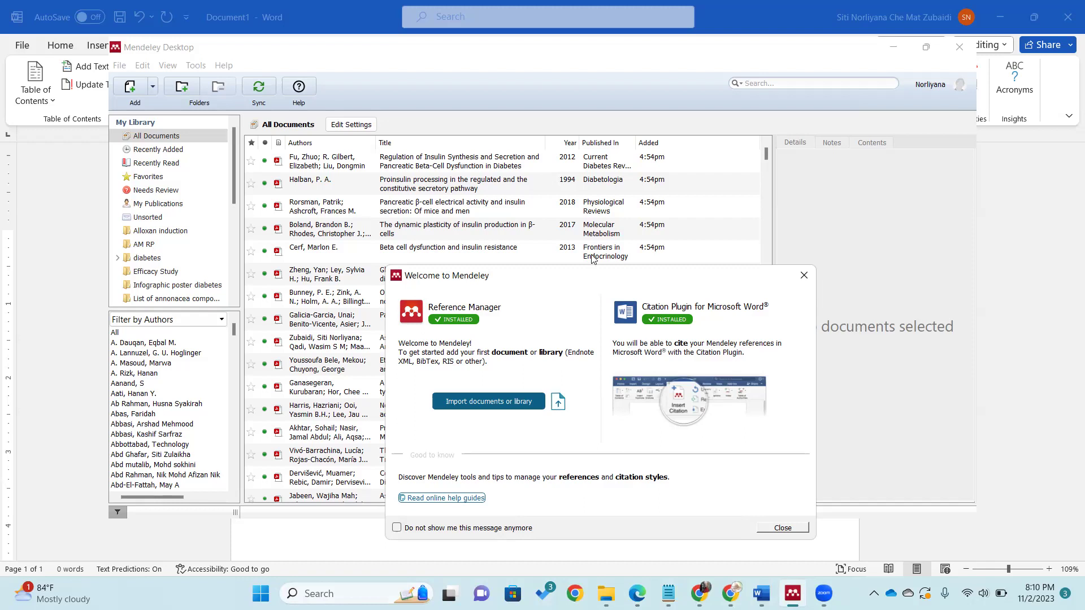
Step: Close the Mendeley welcome window and go through all the introductory tips until they are dismissed
{"action": "left_click", "coordinate": [803, 276]}
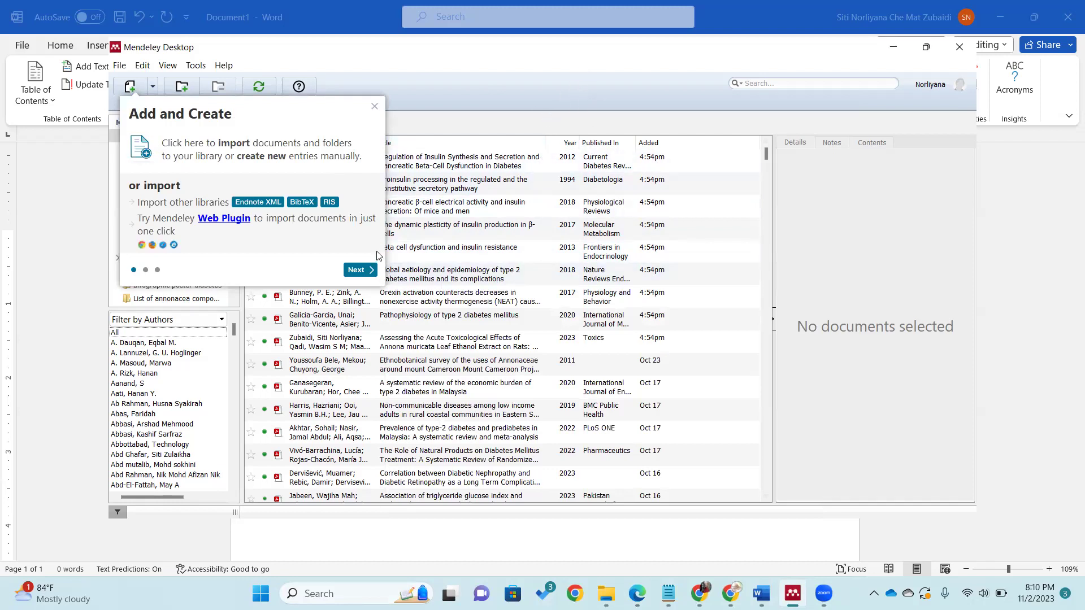
{"action": "left_click", "coordinate": [368, 270]}
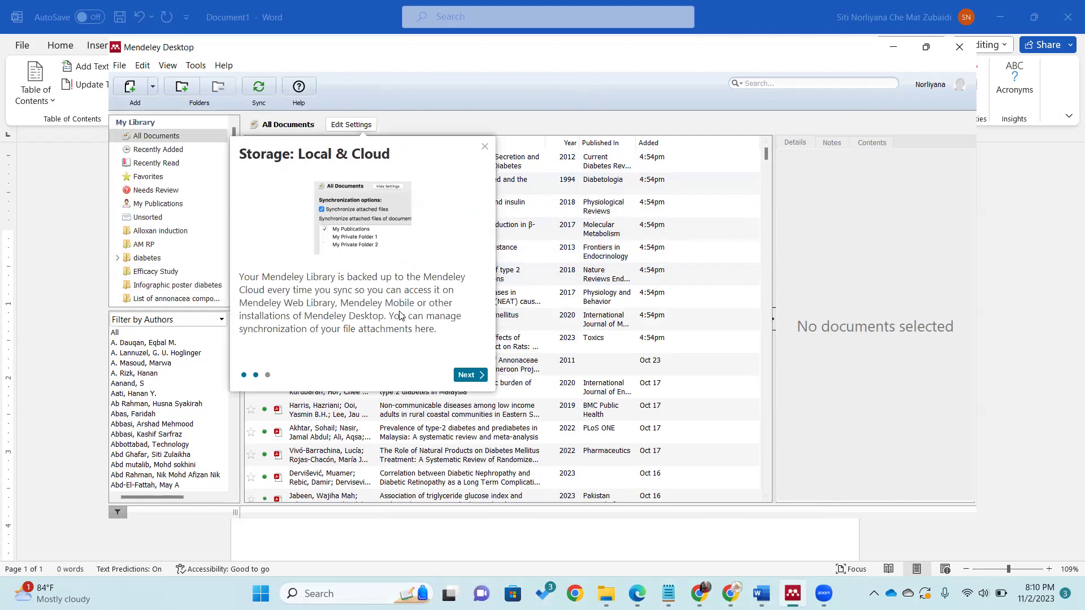
{"action": "left_click", "coordinate": [457, 380]}
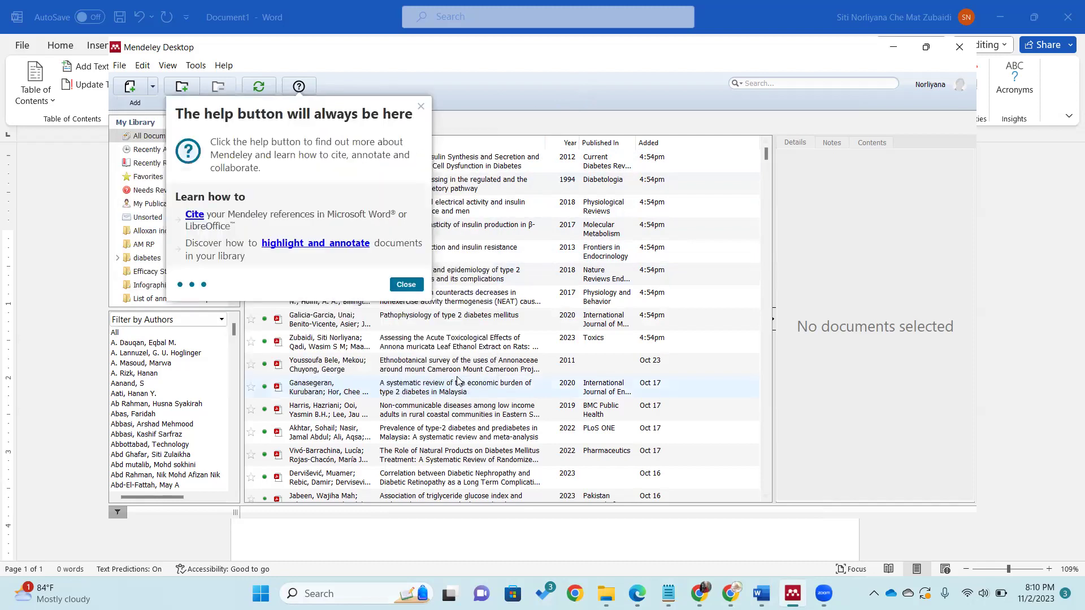
{"action": "left_click", "coordinate": [406, 285]}
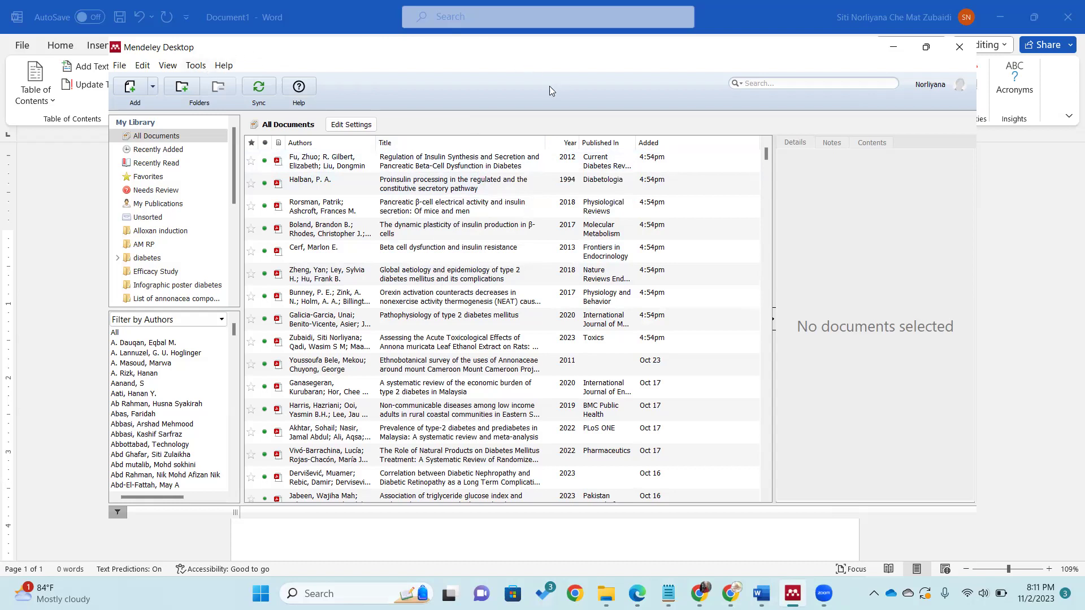
Step: View the web importer, Word plugin and duplicate-check commands available in Mendeley Desktop
{"action": "left_click", "coordinate": [198, 66]}
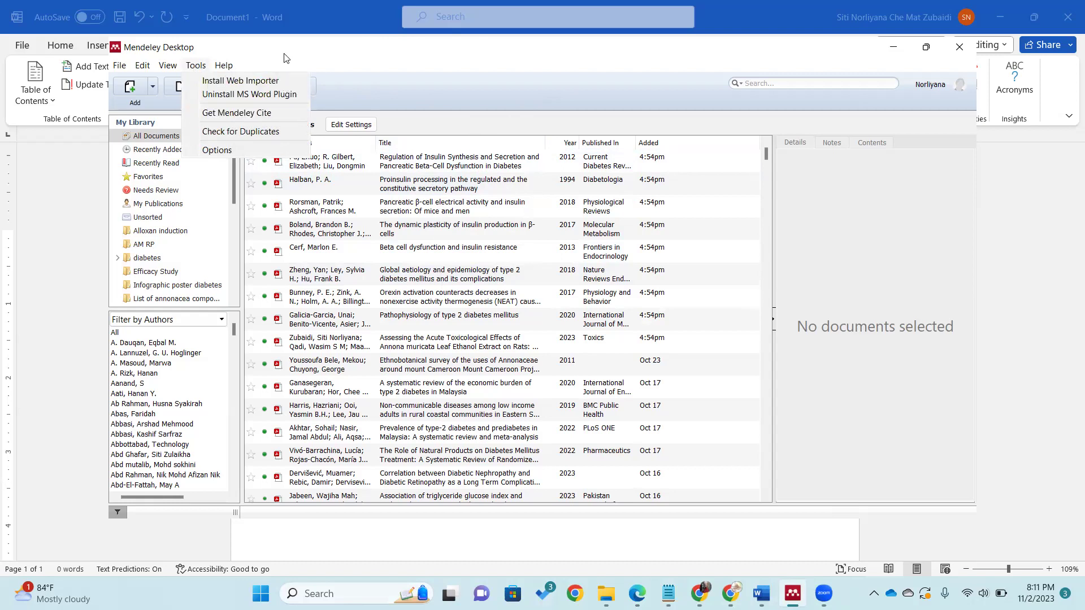
{"action": "left_click", "coordinate": [411, 52]}
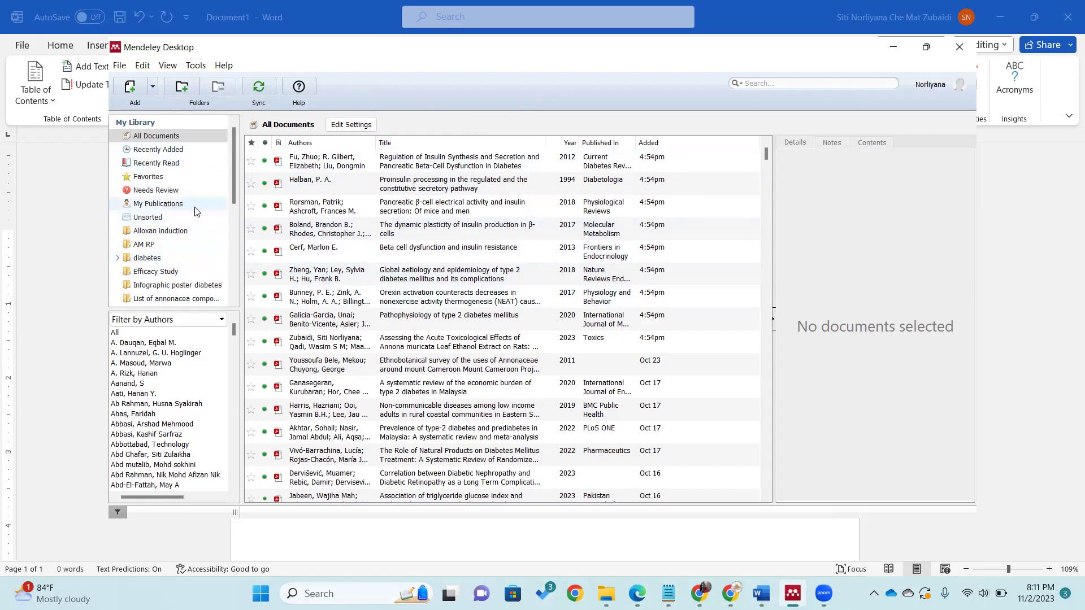
Step: Create a new library folder named "Metabolomics Trial Folder"
{"action": "scroll", "coordinate": [191, 231], "scroll_direction": "down", "scroll_amount": 2}
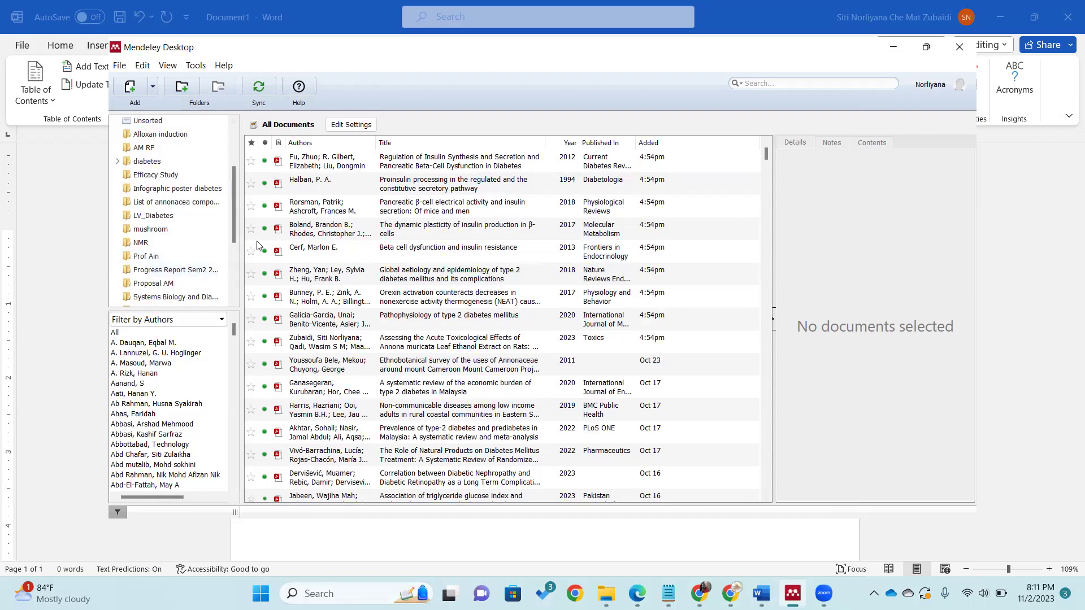
{"action": "scroll", "coordinate": [183, 266], "scroll_direction": "down", "scroll_amount": 4}
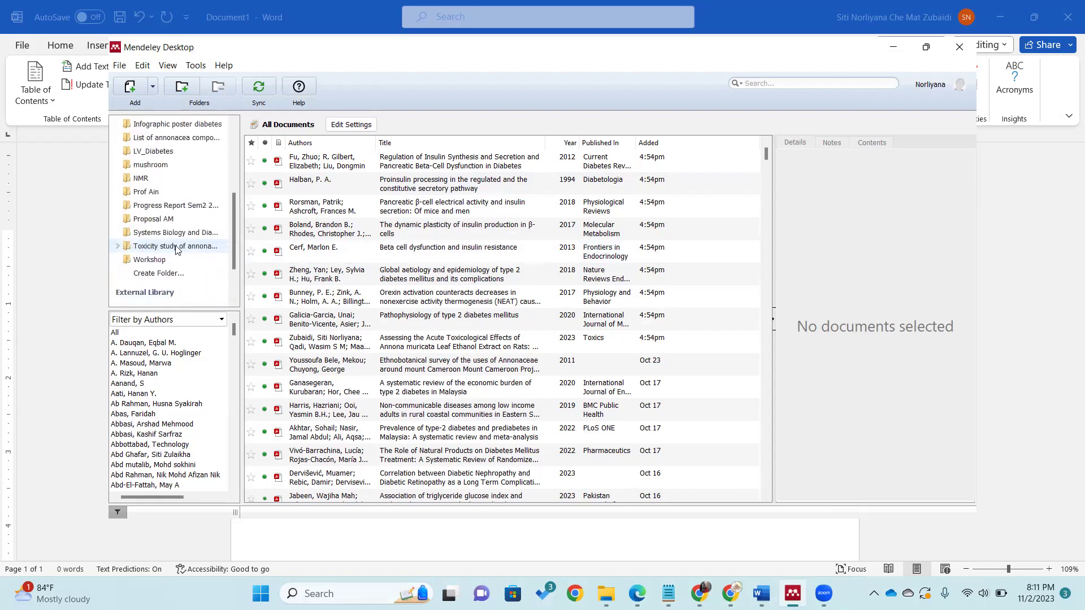
{"action": "scroll", "coordinate": [186, 250], "scroll_direction": "up", "scroll_amount": 4}
{"action": "scroll", "coordinate": [187, 250], "scroll_direction": "up", "scroll_amount": 3}
{"action": "scroll", "coordinate": [191, 255], "scroll_direction": "down", "scroll_amount": 5}
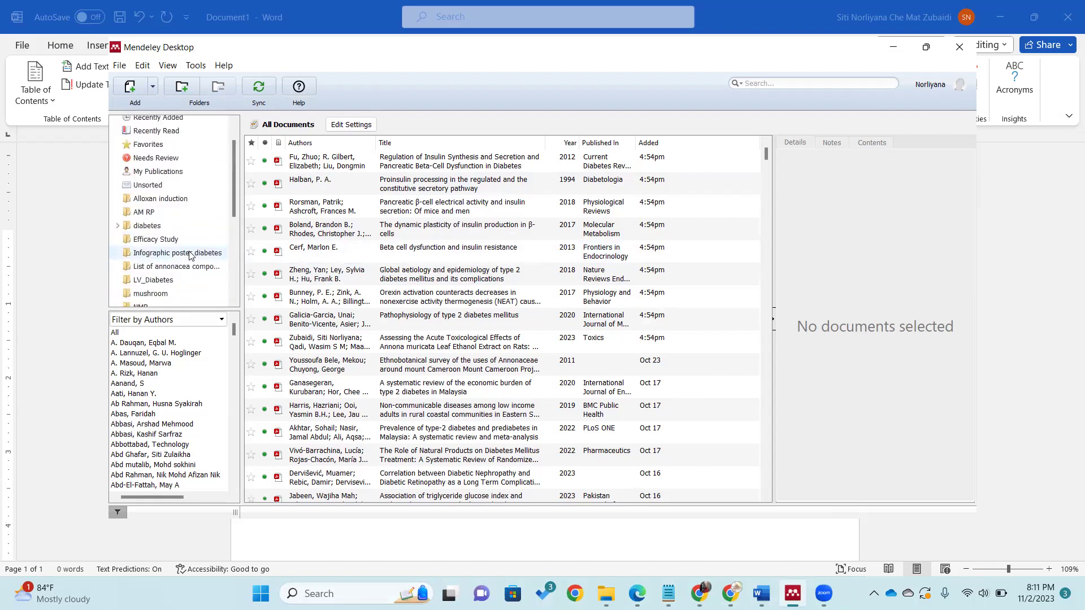
{"action": "left_click", "coordinate": [181, 242]}
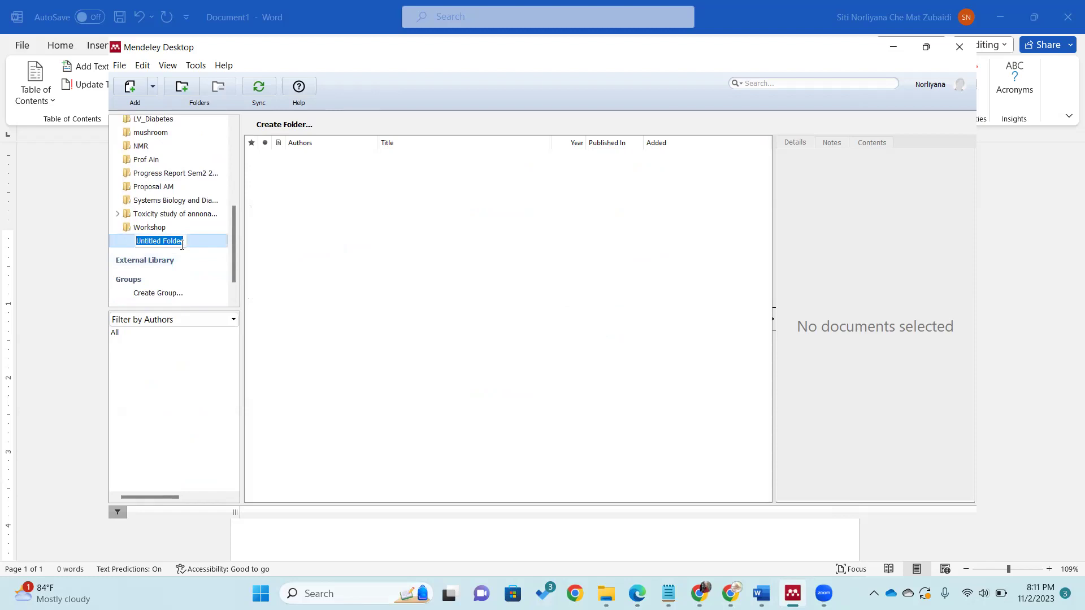
{"action": "type", "text": "Trial F\\\\"}
{"action": "key", "text": "BackSpace"}
{"action": "key", "text": "BackSpace"}
{"action": "key", "text": "BackSpace"}
{"action": "key", "text": "BackSpace"}
{"action": "key", "text": "BackSpace"}
{"action": "key", "text": "BackSpace"}
{"action": "key", "text": "BackSpace"}
{"action": "key", "text": "BackSpace"}
{"action": "key", "text": "BackSpace"}
{"action": "type", "text": "Metabolomics Trial "}
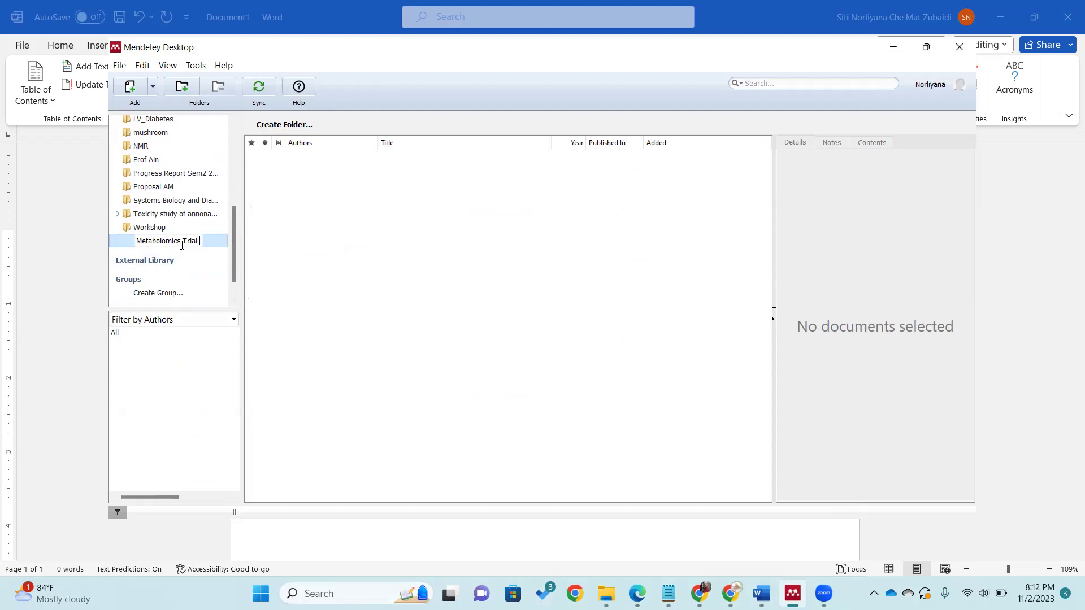
{"action": "type", "text": "Folder"}
{"action": "key", "text": "Return"}
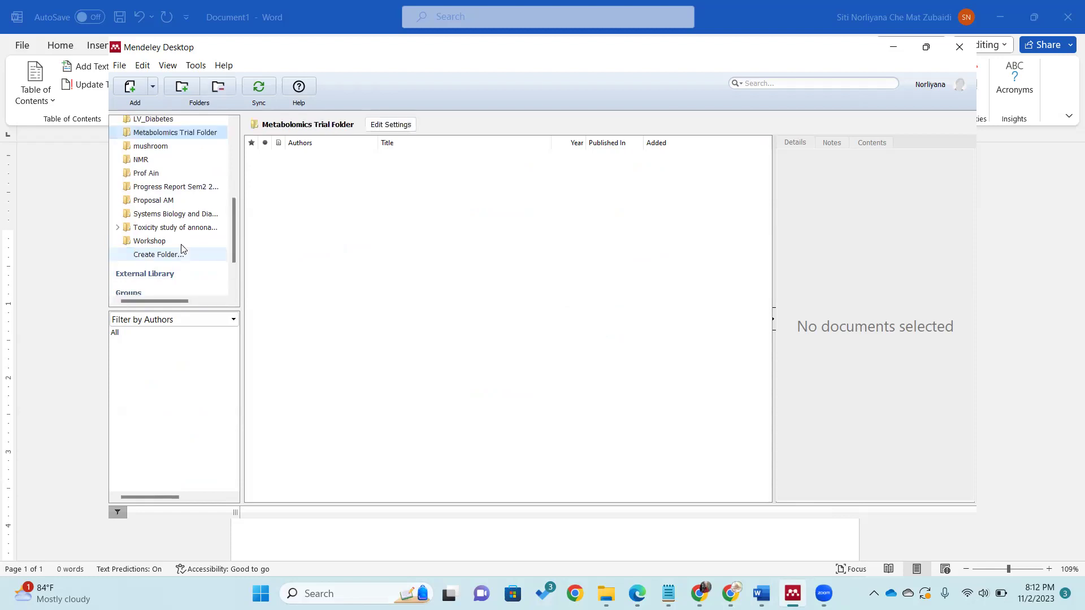
Step: Create another library folder named "Literature Review"
{"action": "left_click", "coordinate": [176, 255]}
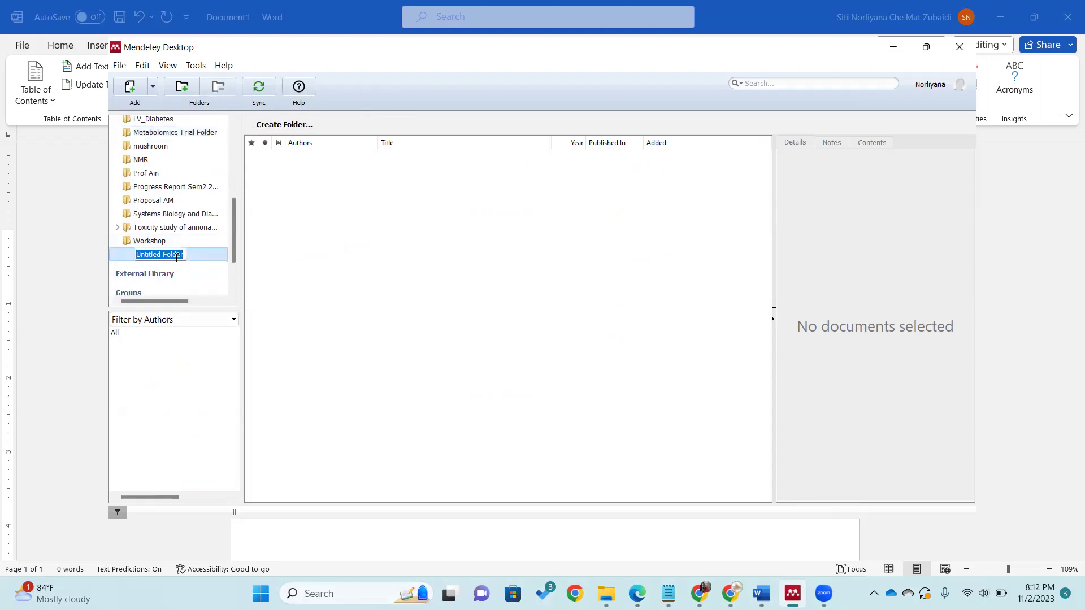
{"action": "type", "text": "Literature Review"}
{"action": "key", "text": "Return"}
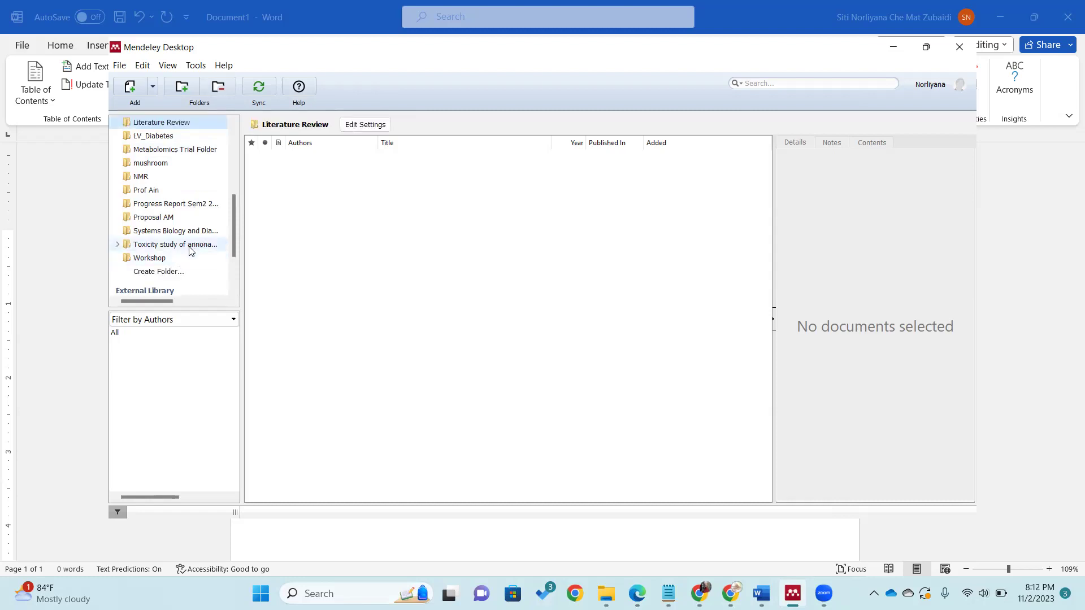
Step: Examine the folder list and the complete document list under All Documents in the library
{"action": "scroll", "coordinate": [189, 251], "scroll_direction": "up", "scroll_amount": 3}
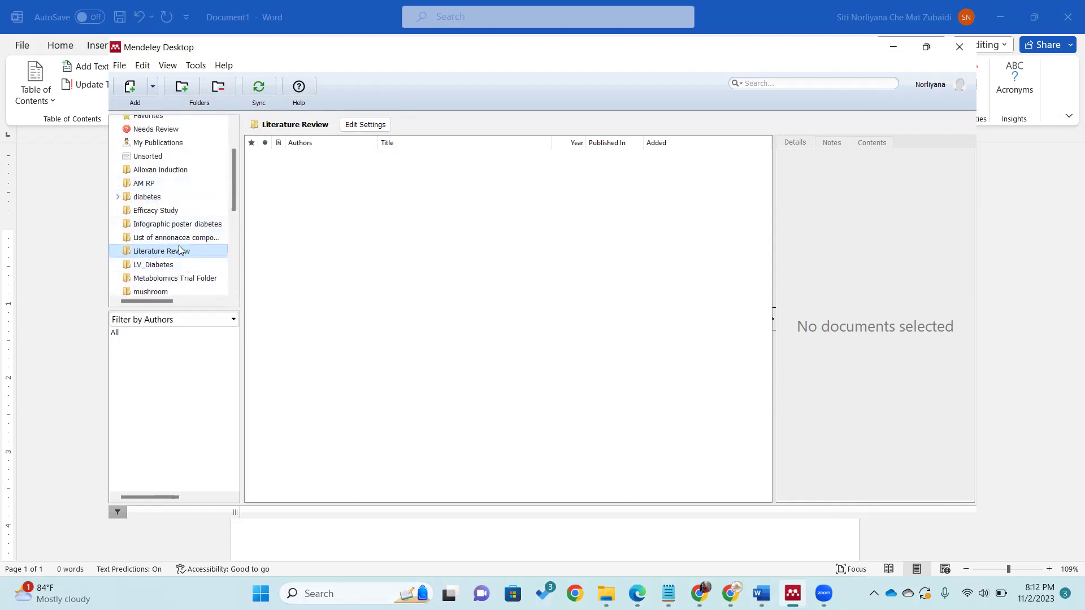
{"action": "scroll", "coordinate": [172, 255], "scroll_direction": "down", "scroll_amount": 5}
{"action": "scroll", "coordinate": [199, 234], "scroll_direction": "up", "scroll_amount": 10}
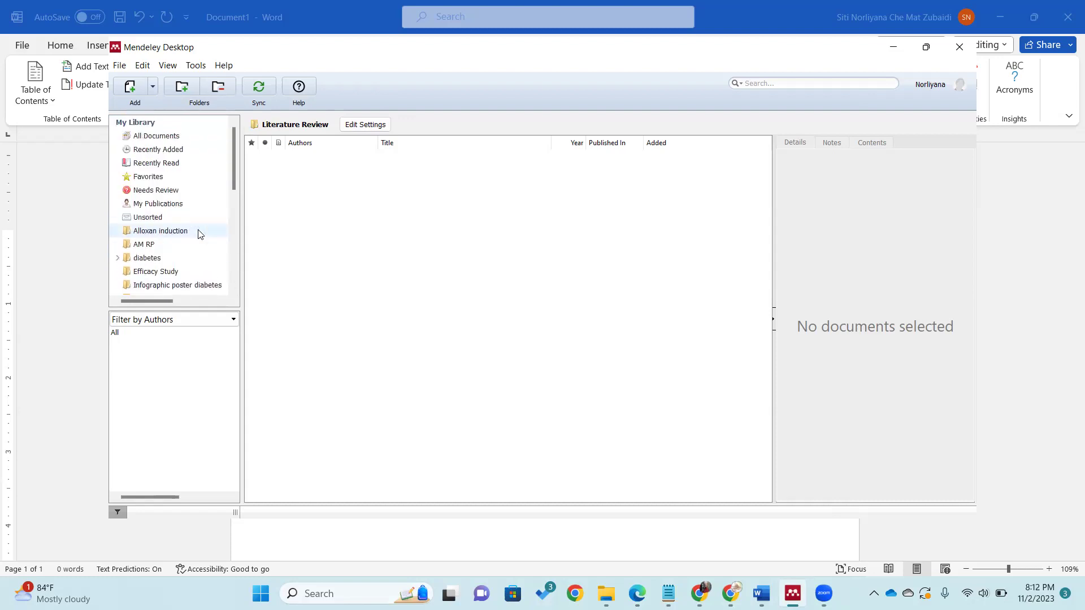
{"action": "left_click", "coordinate": [184, 136]}
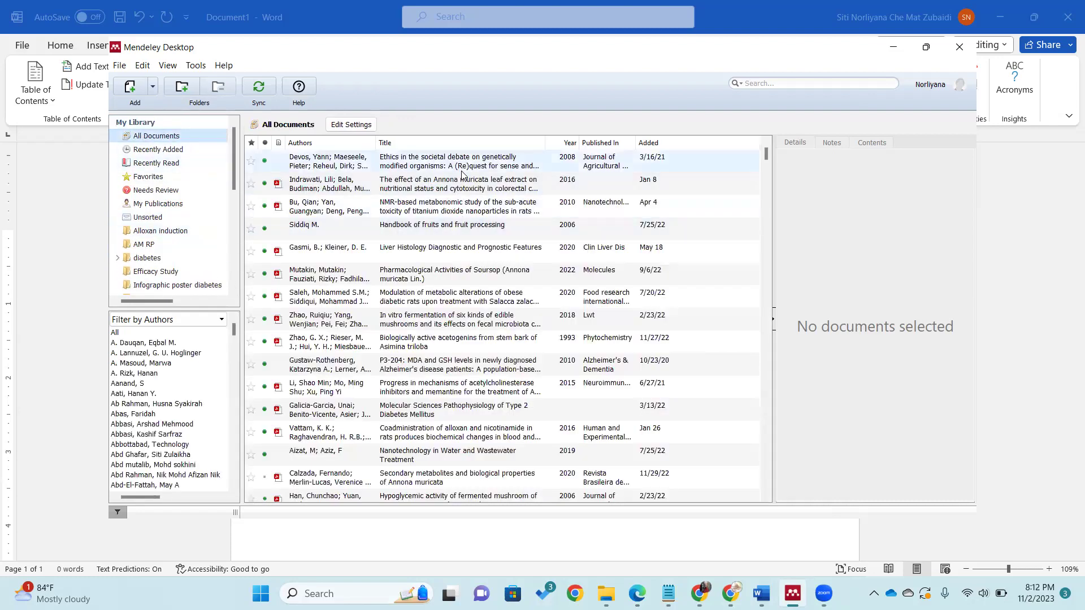
{"action": "scroll", "coordinate": [486, 192], "scroll_direction": "down", "scroll_amount": 10}
{"action": "scroll", "coordinate": [520, 214], "scroll_direction": "down", "scroll_amount": 10}
{"action": "scroll", "coordinate": [576, 345], "scroll_direction": "down", "scroll_amount": 10}
{"action": "scroll", "coordinate": [667, 289], "scroll_direction": "down", "scroll_amount": 5}
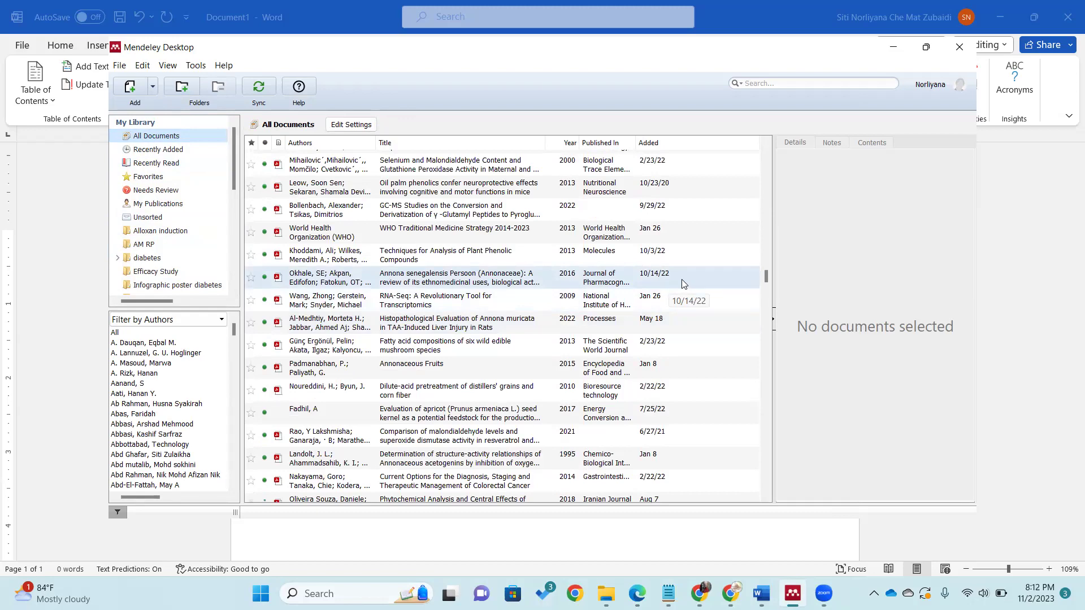
{"action": "left_click_drag", "start_coordinate": [773, 309], "coordinate": [780, 500]}
{"action": "scroll", "coordinate": [347, 247], "scroll_direction": "up", "scroll_amount": 20}
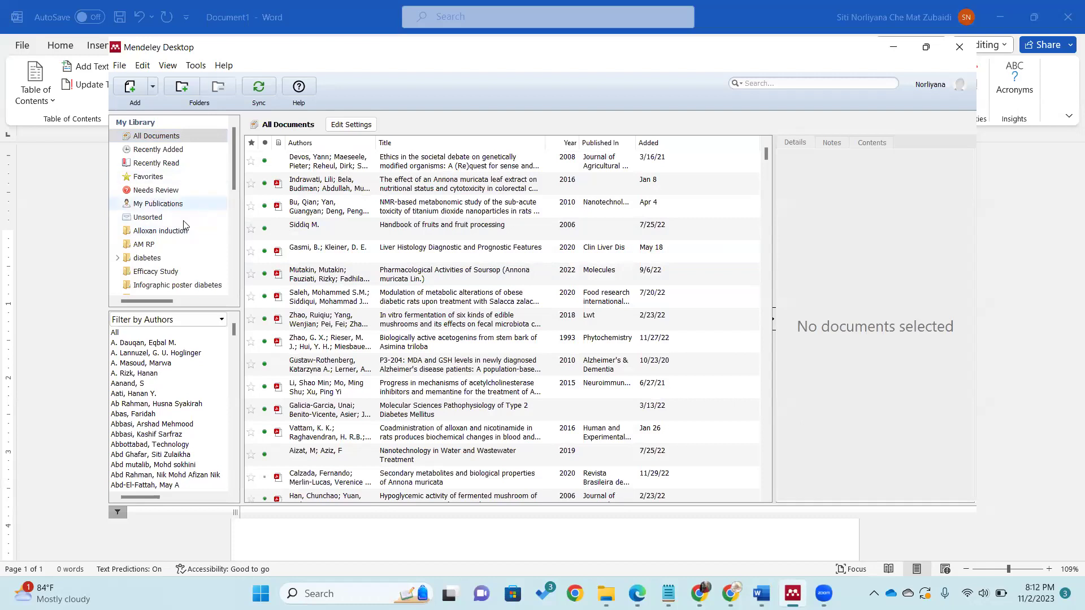
{"action": "scroll", "coordinate": [168, 209], "scroll_direction": "down", "scroll_amount": 3}
{"action": "scroll", "coordinate": [173, 226], "scroll_direction": "down", "scroll_amount": 4}
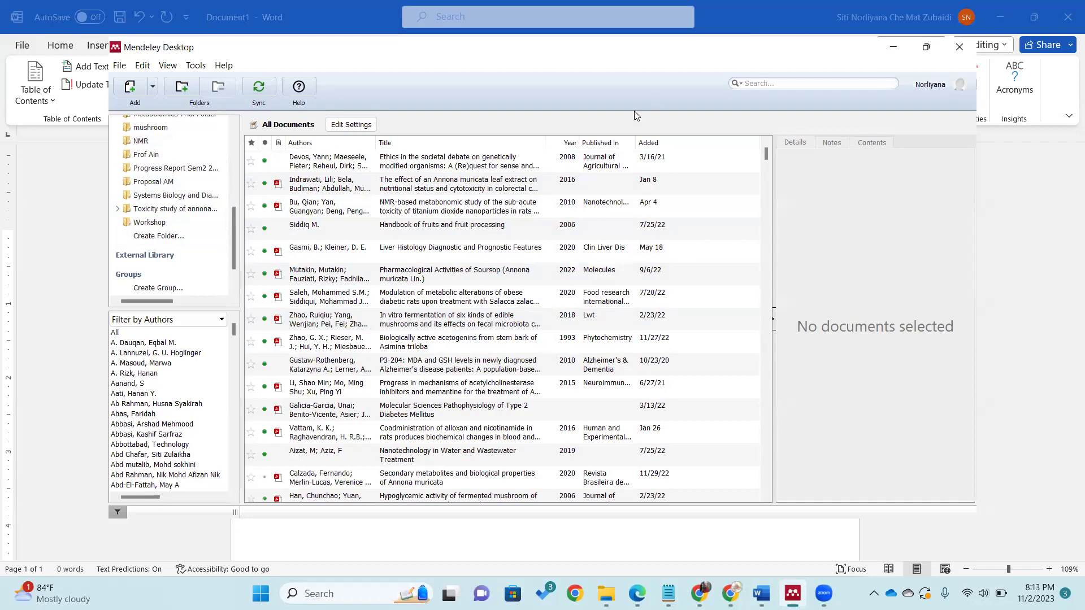
Step: Reduce Mendeley Desktop from its maximized size and switch to the Chrome window showing the Mendeley Desktop 1.19.5 installers page
{"action": "left_click", "coordinate": [929, 48]}
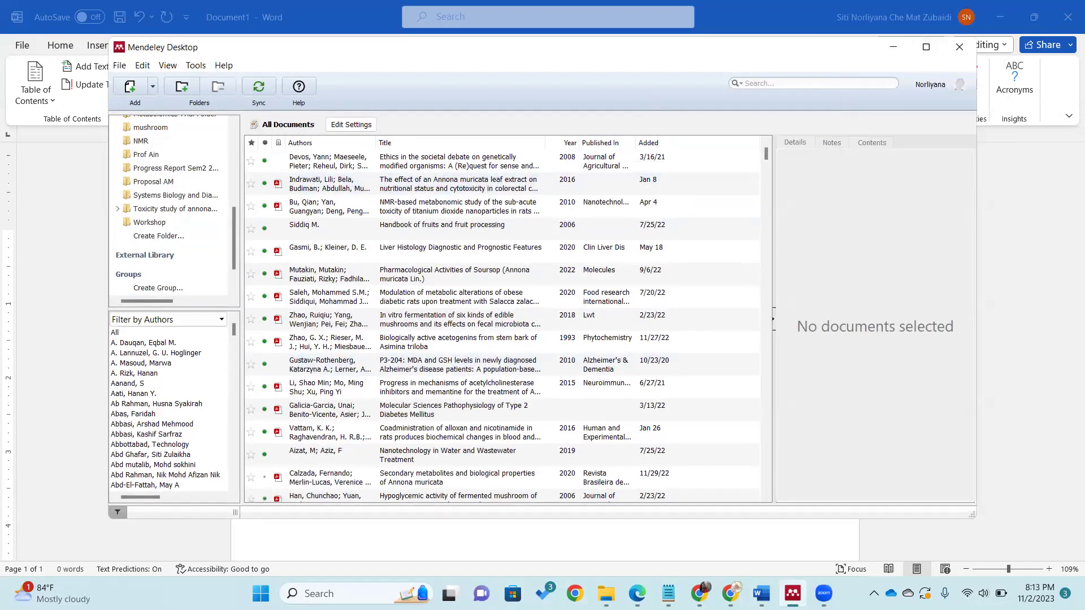
{"action": "mouse_move", "coordinate": [731, 594]}
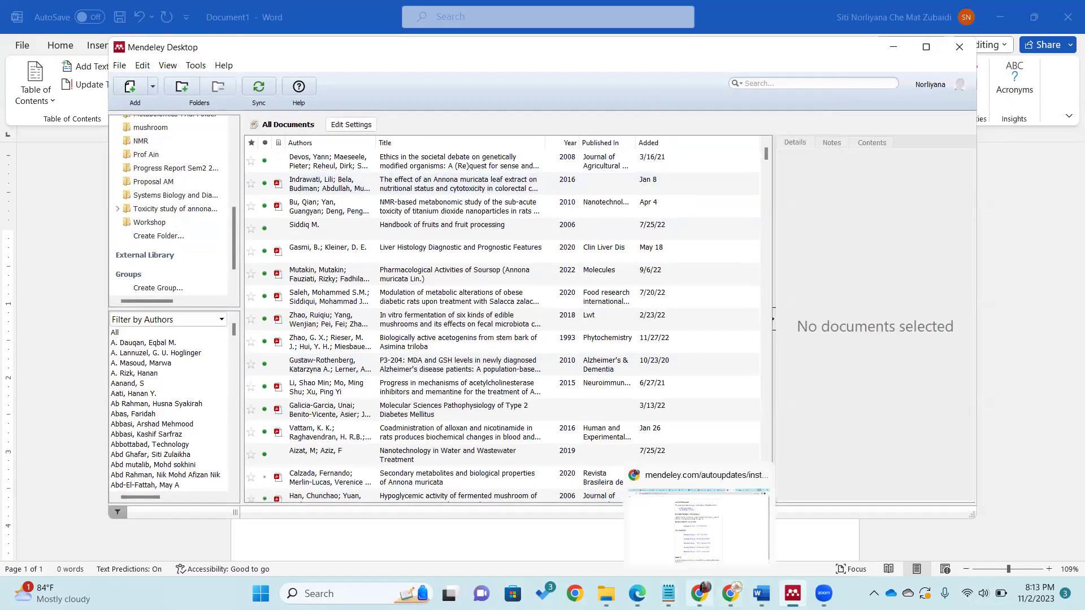
{"action": "left_click", "coordinate": [698, 547]}
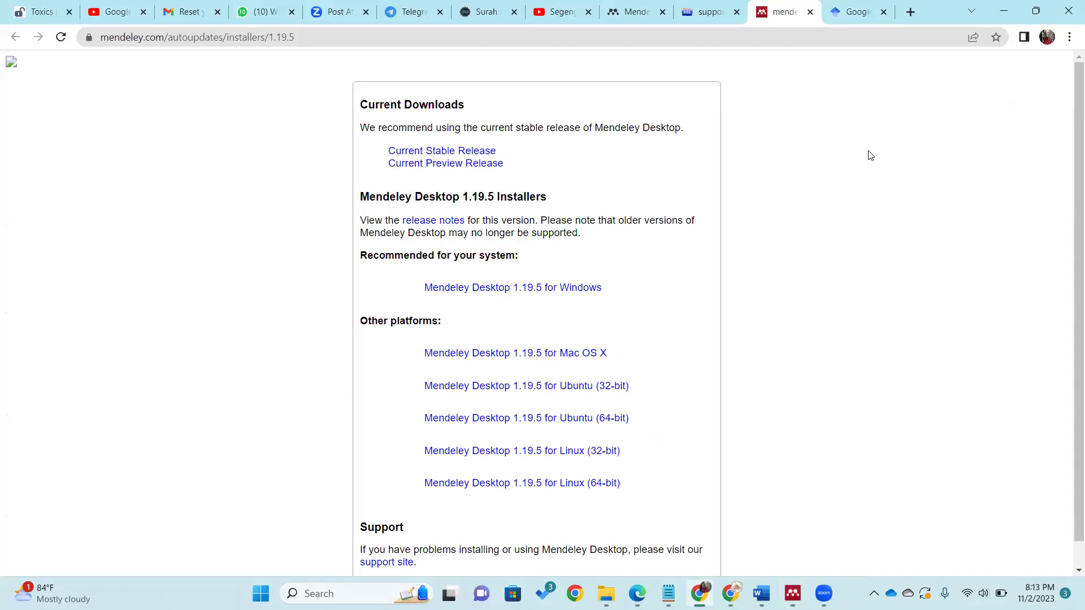
Step: Open Google Scholar in a new browser tab
{"action": "left_click", "coordinate": [861, 19]}
{"action": "left_click", "coordinate": [908, 16]}
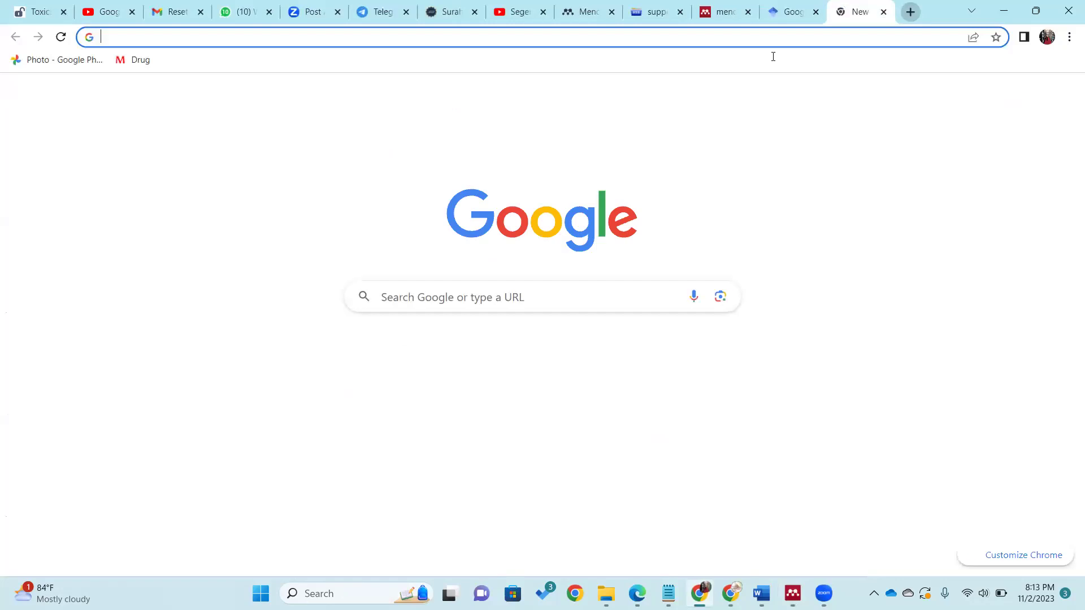
{"action": "left_click", "coordinate": [496, 364]}
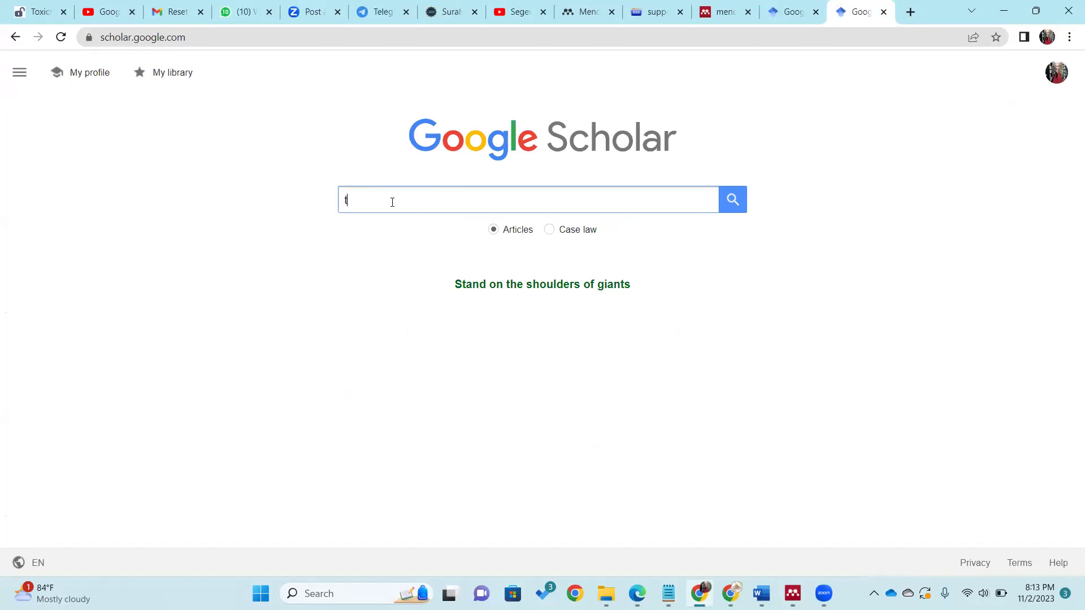
Step: Search Google Scholar for "tempe and diabetes mellitus"
{"action": "type", "text": "empe"}
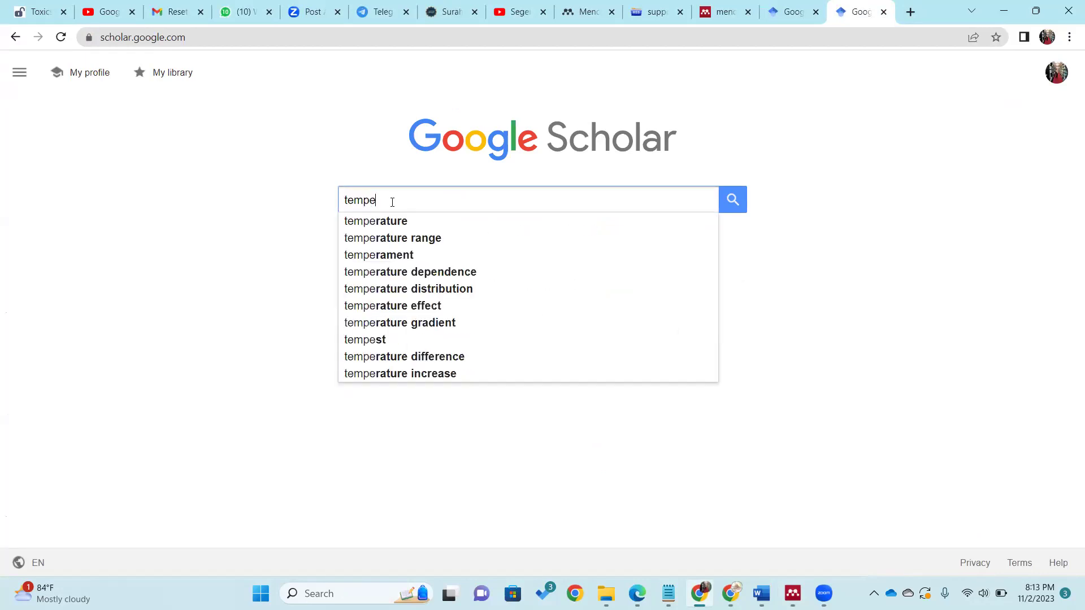
{"action": "type", "text": " and health"}
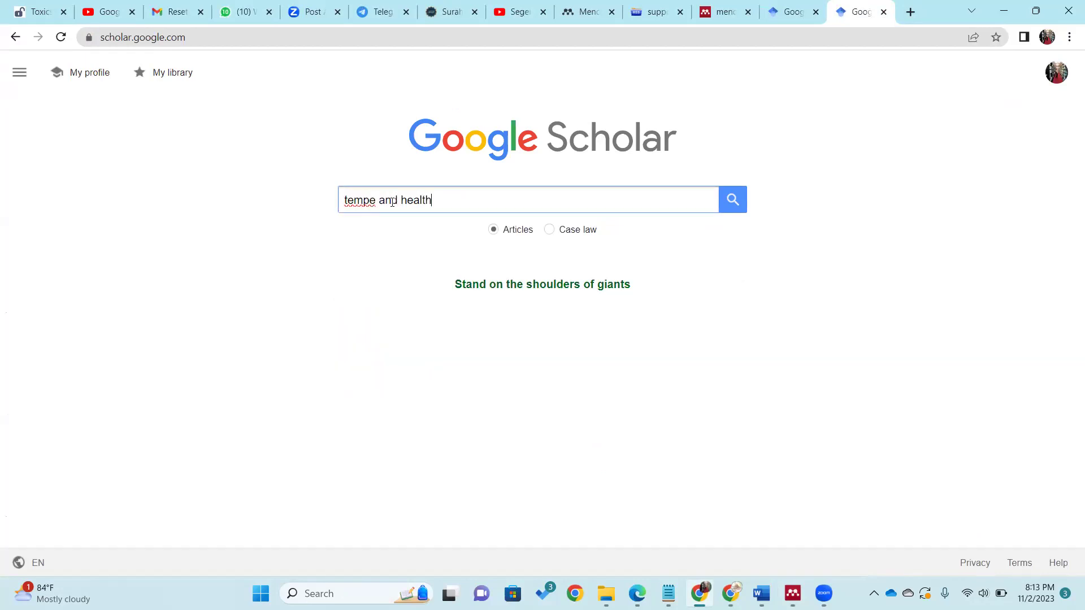
{"action": "key", "text": "BackSpace"}
{"action": "key", "text": "BackSpace"}
{"action": "key", "text": "BackSpace"}
{"action": "key", "text": "BackSpace"}
{"action": "key", "text": "BackSpace"}
{"action": "key", "text": "BackSpace"}
{"action": "type", "text": "diab"}
{"action": "key", "text": "BackSpace"}
{"action": "key", "text": "BackSpace"}
{"action": "type", "text": "abetes"}
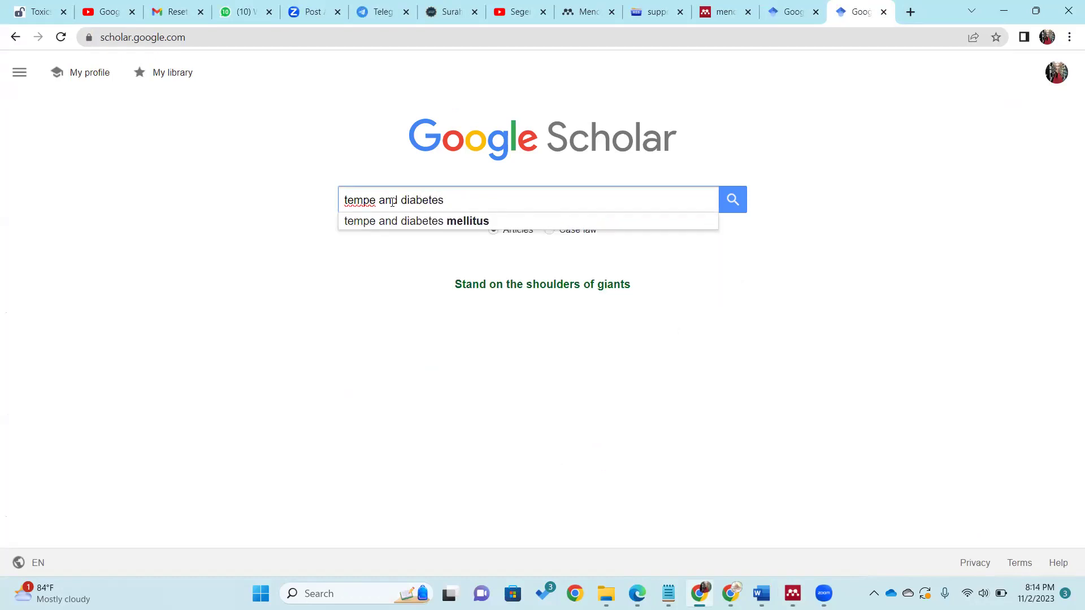
{"action": "left_click", "coordinate": [387, 224]}
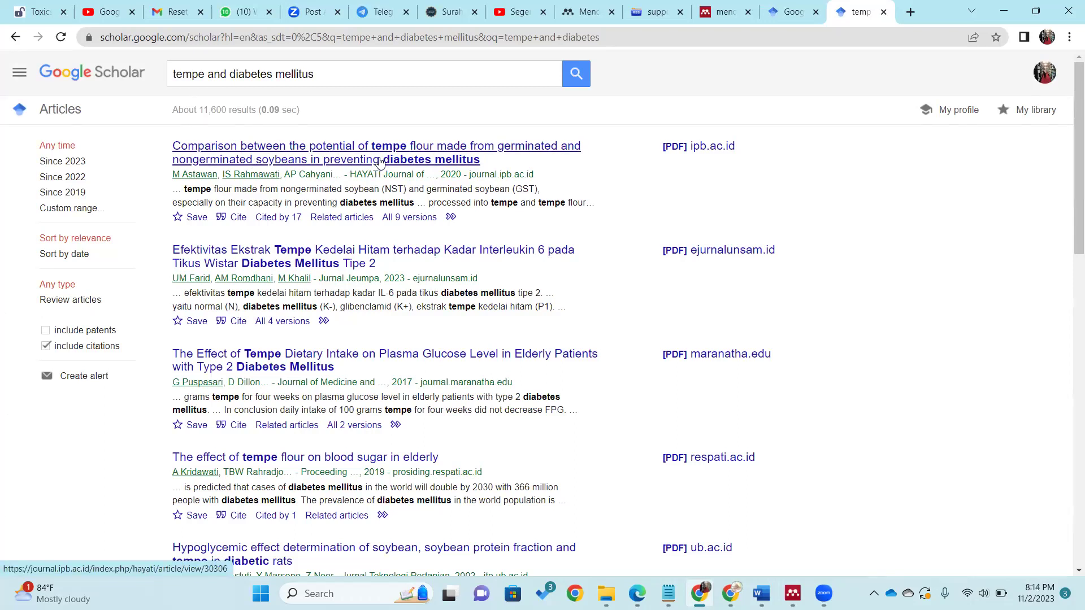
Step: Open the HAYATI article comparing tempe flour from germinated and nongerminated soybeans and download its PDF
{"action": "left_click", "coordinate": [418, 153]}
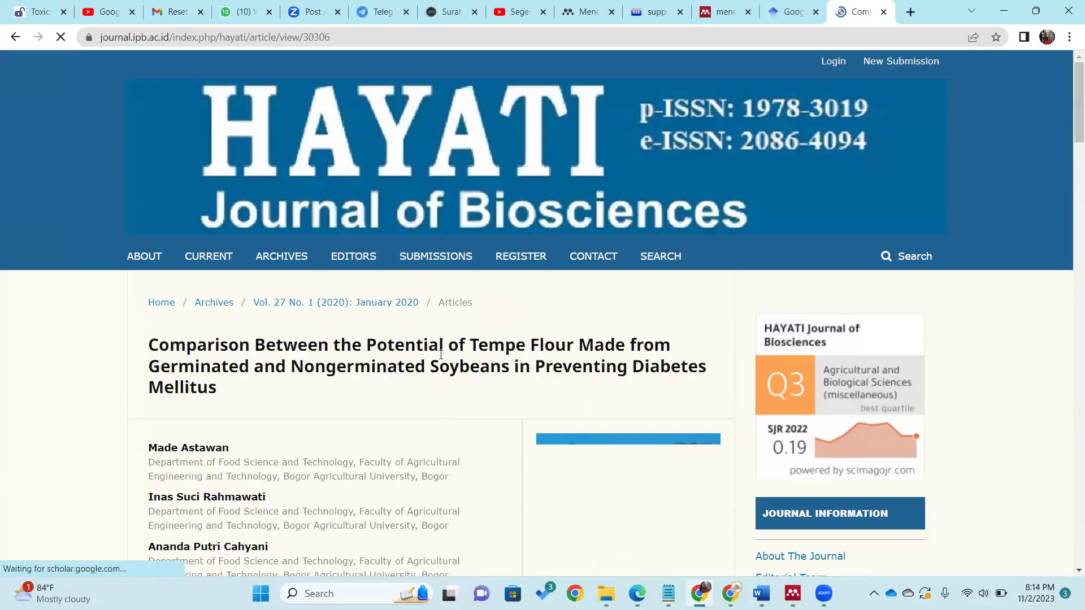
{"action": "scroll", "coordinate": [516, 288], "scroll_direction": "down", "scroll_amount": 6}
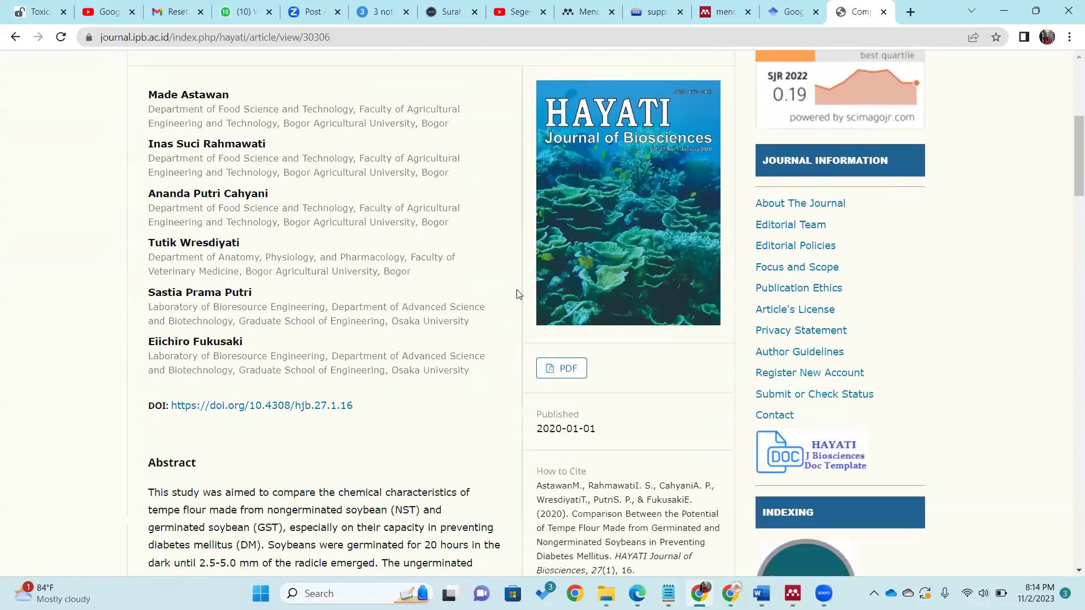
{"action": "left_click", "coordinate": [574, 370]}
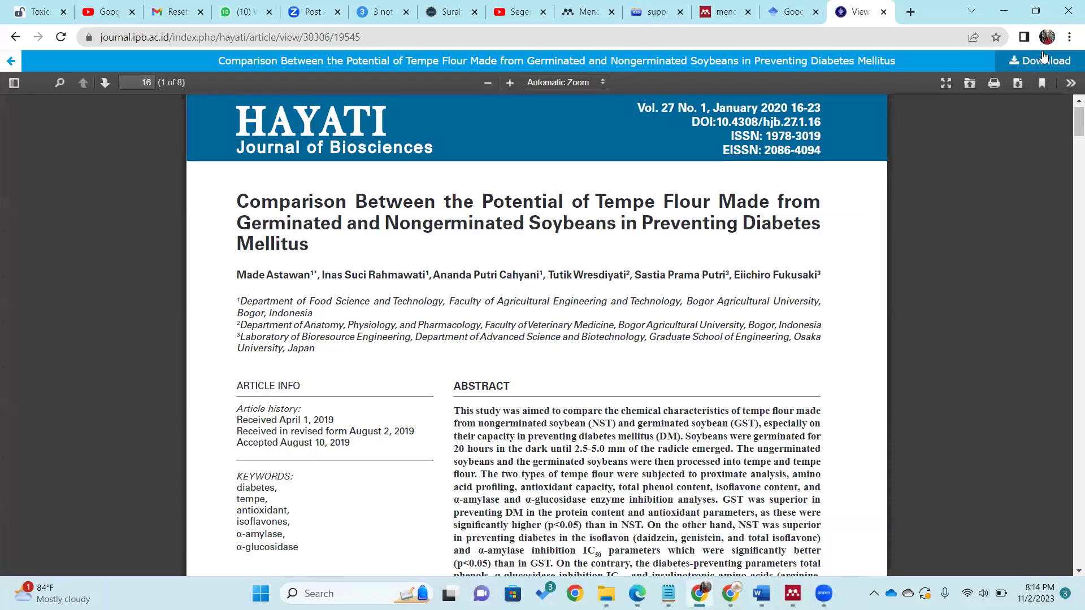
{"action": "left_click", "coordinate": [1033, 68]}
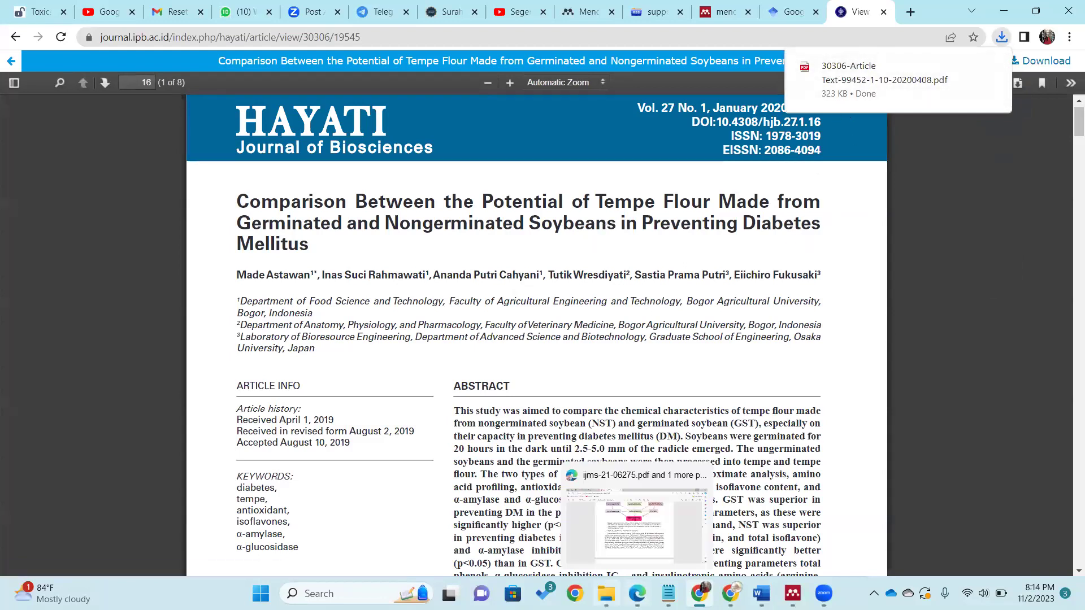
Step: Switch to File Explorer and create a folder named "Thesis Class" in Downloads
{"action": "left_click", "coordinate": [605, 514]}
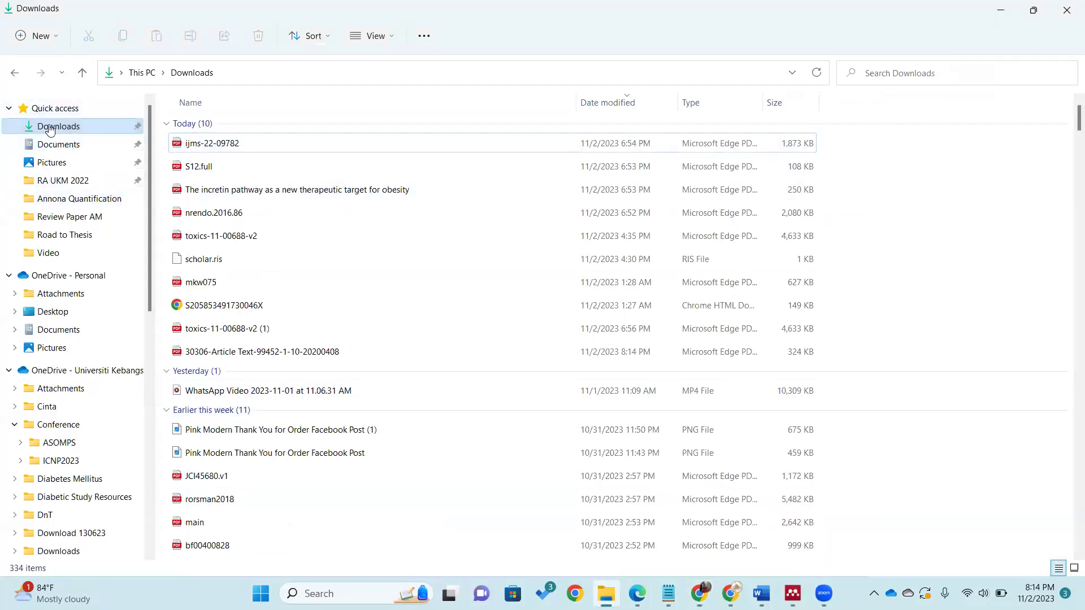
{"action": "left_click", "coordinate": [40, 37]}
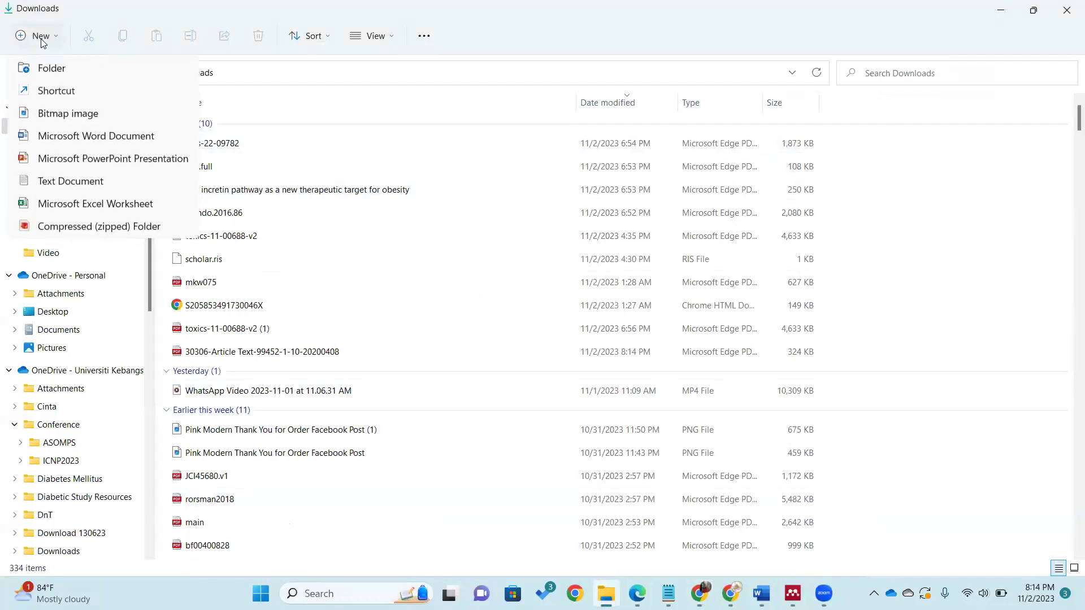
{"action": "left_click", "coordinate": [66, 67]}
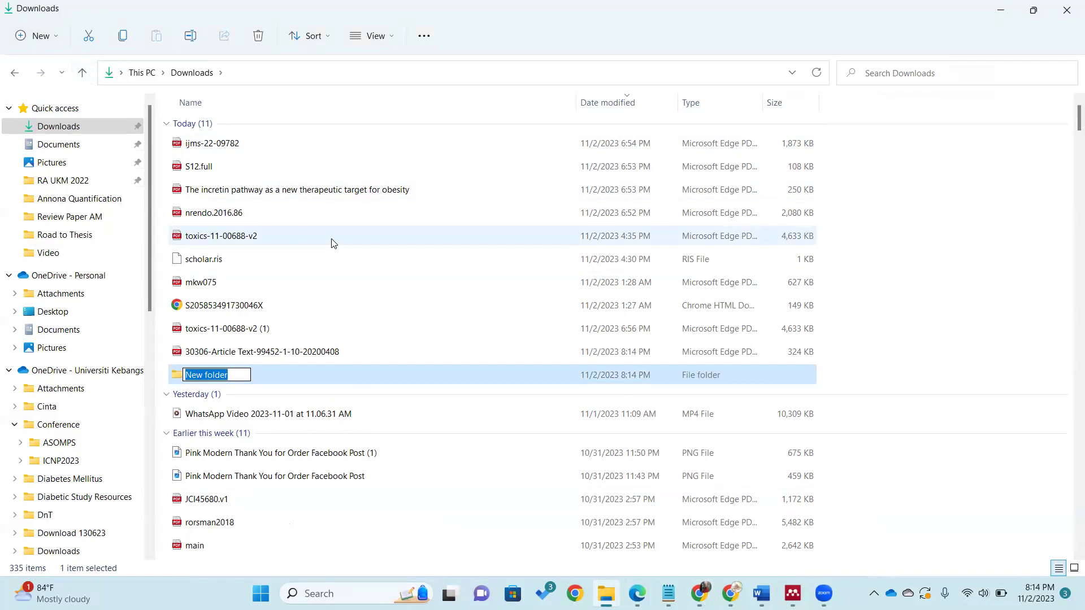
{"action": "type", "text": "Thesis Class"}
{"action": "key", "text": "Return"}
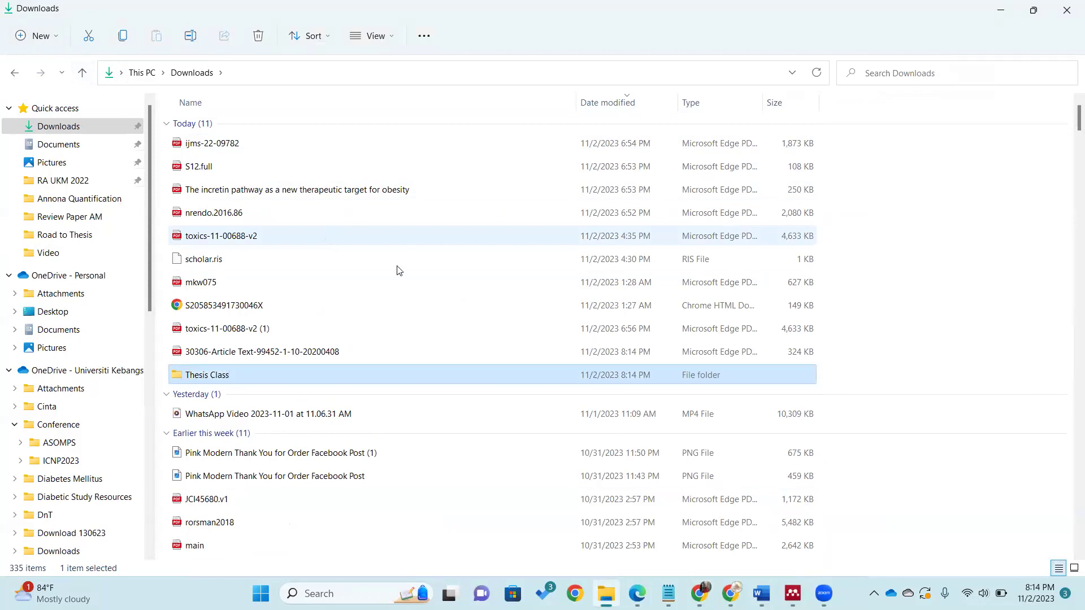
{"action": "left_click", "coordinate": [78, 128]}
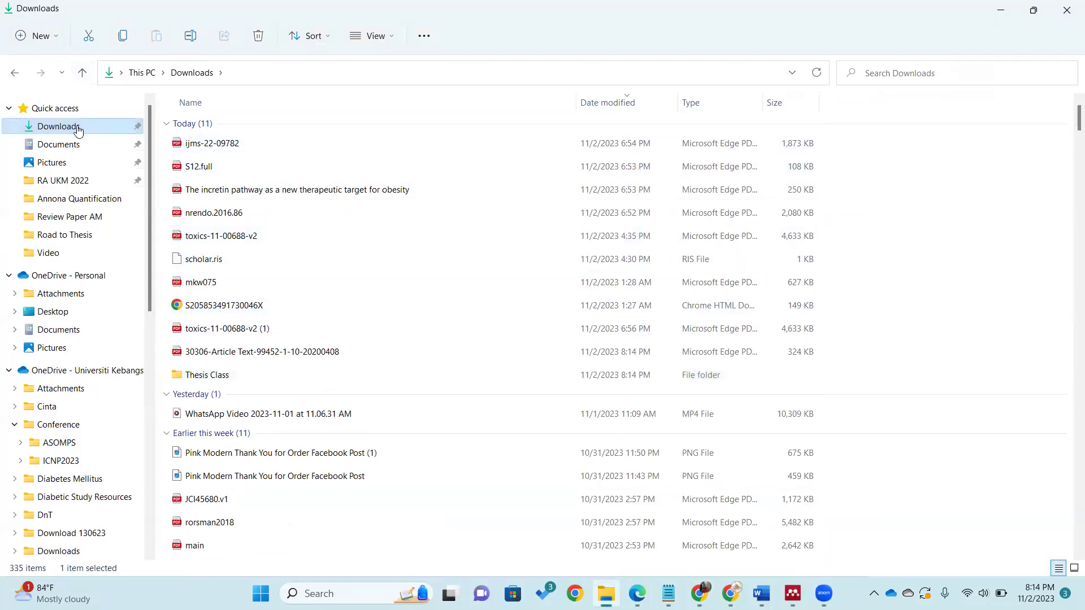
{"action": "left_click_drag", "start_coordinate": [214, 143], "coordinate": [193, 376]}
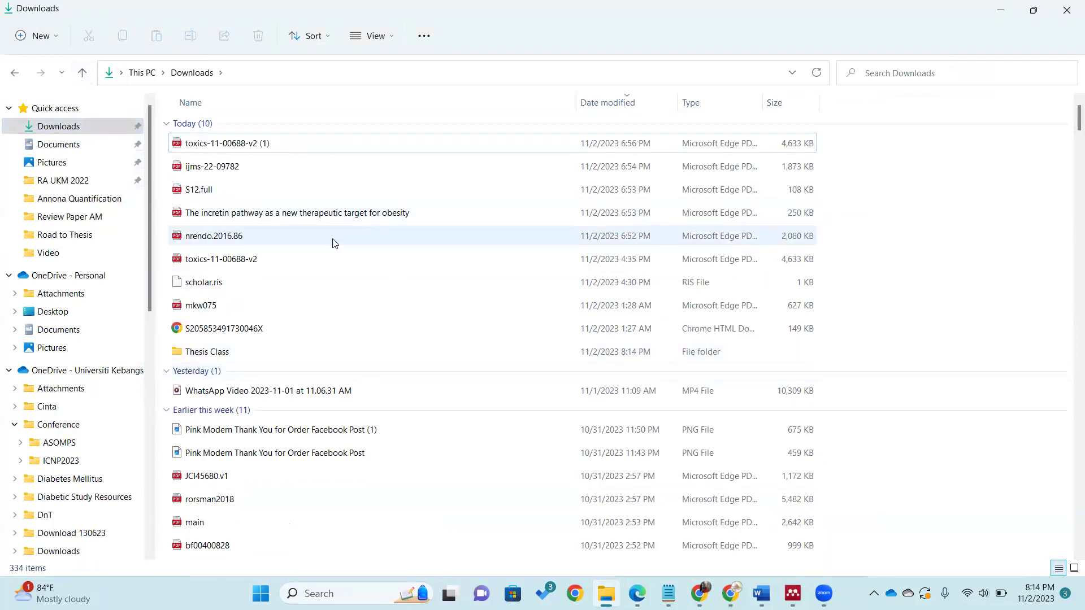
{"action": "double_click", "coordinate": [279, 352]}
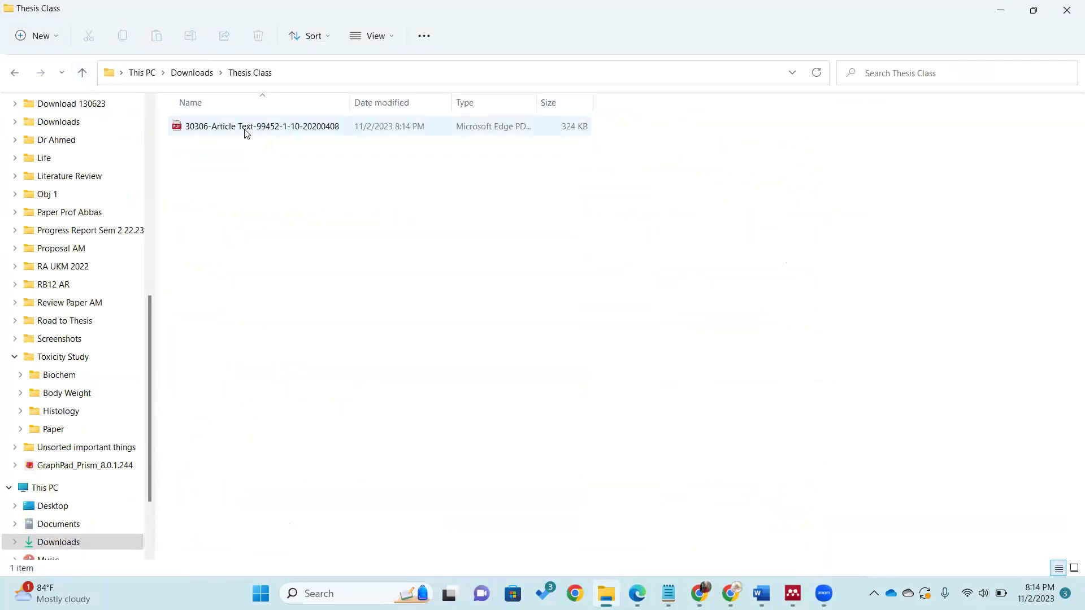
Step: Switch to Mendeley Desktop and open the Metabolomics Trial Folder in the library
{"action": "key", "text": "super"}
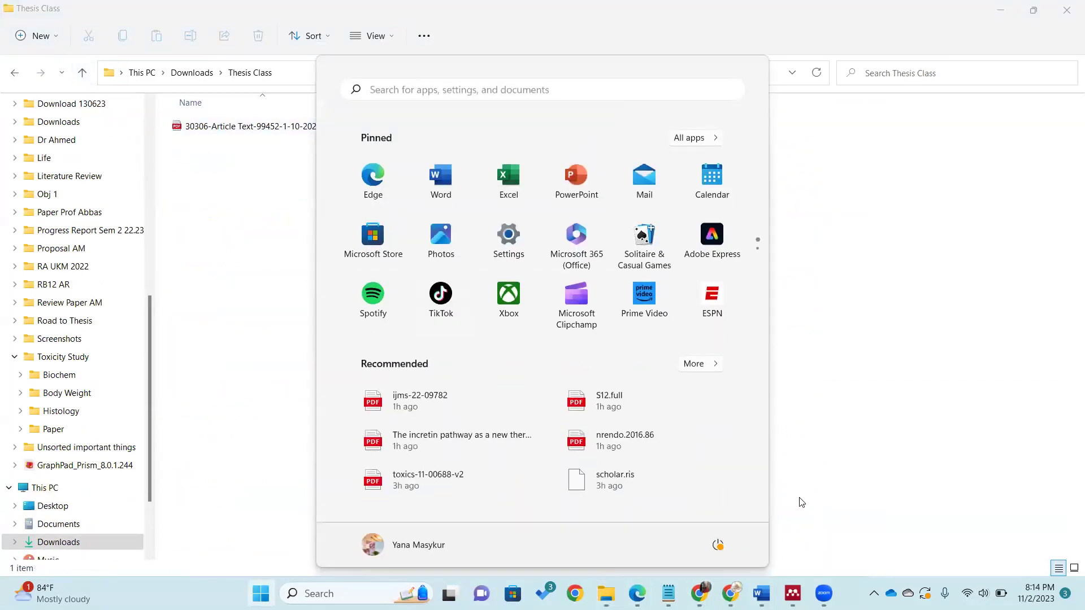
{"action": "left_click", "coordinate": [793, 594]}
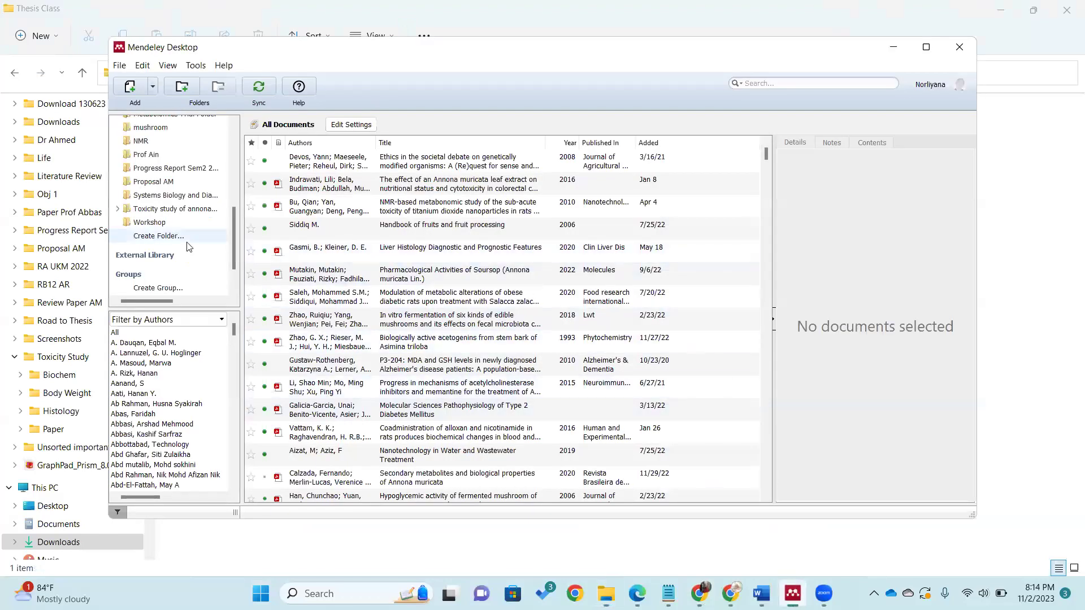
{"action": "scroll", "coordinate": [182, 225], "scroll_direction": "up", "scroll_amount": 2}
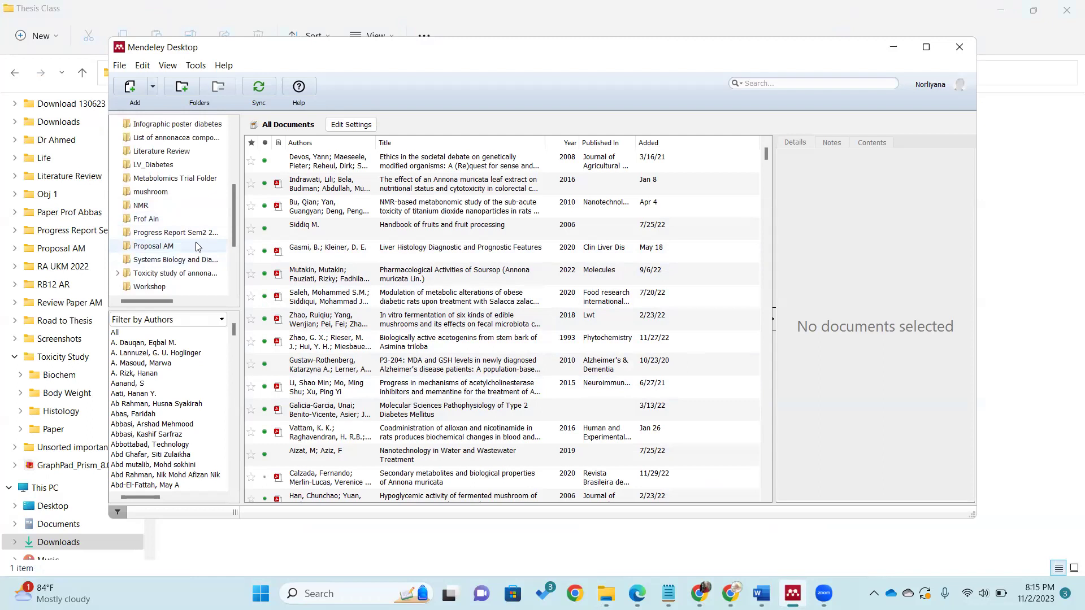
{"action": "scroll", "coordinate": [197, 247], "scroll_direction": "up", "scroll_amount": 2}
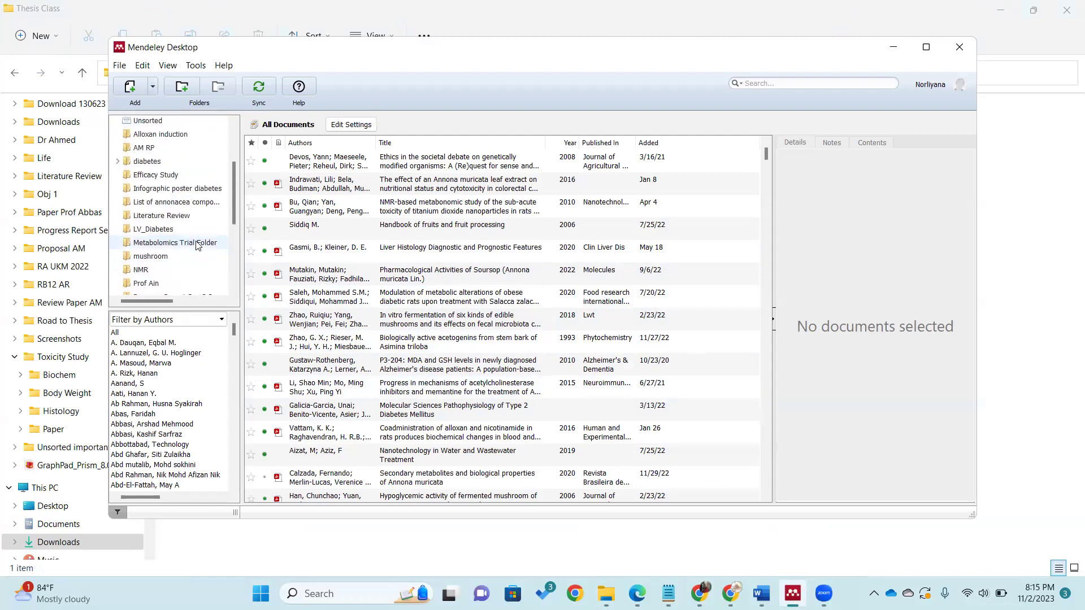
{"action": "left_click", "coordinate": [197, 244]}
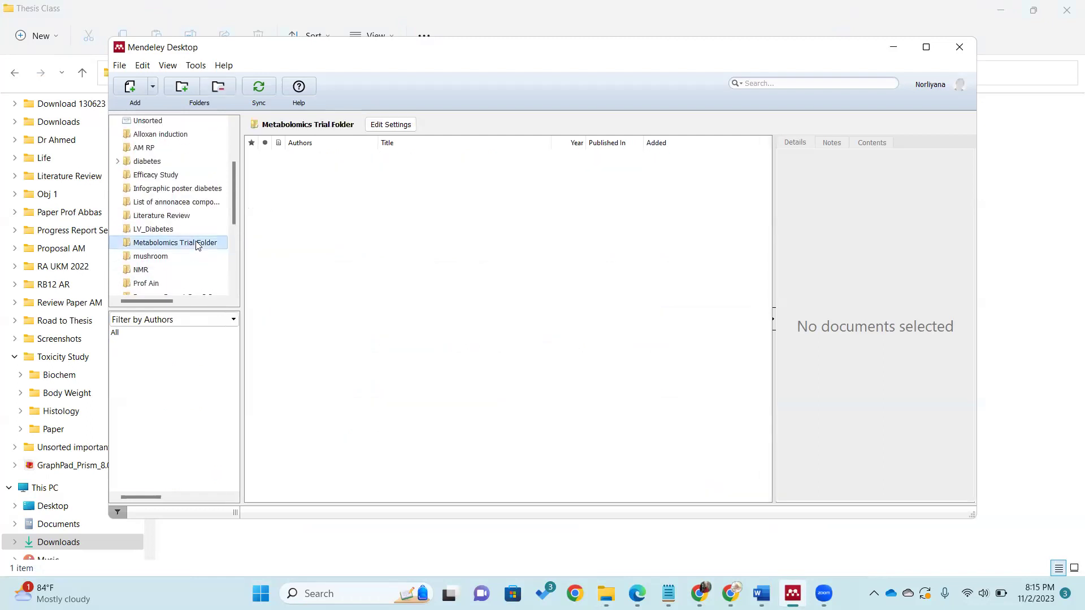
{"action": "left_click", "coordinate": [134, 90]}
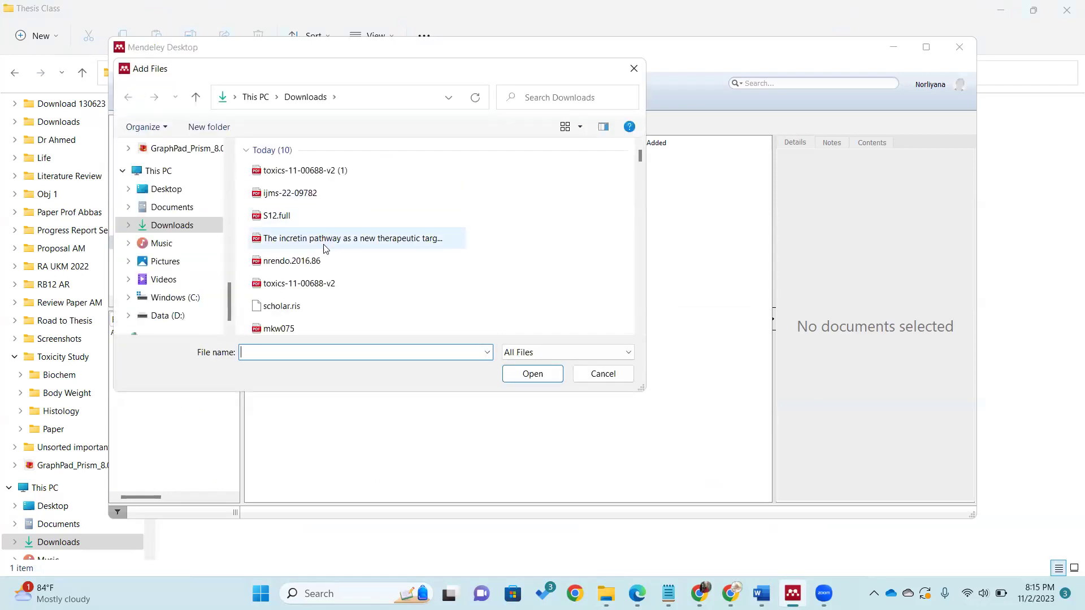
{"action": "scroll", "coordinate": [325, 267], "scroll_direction": "down", "scroll_amount": 2}
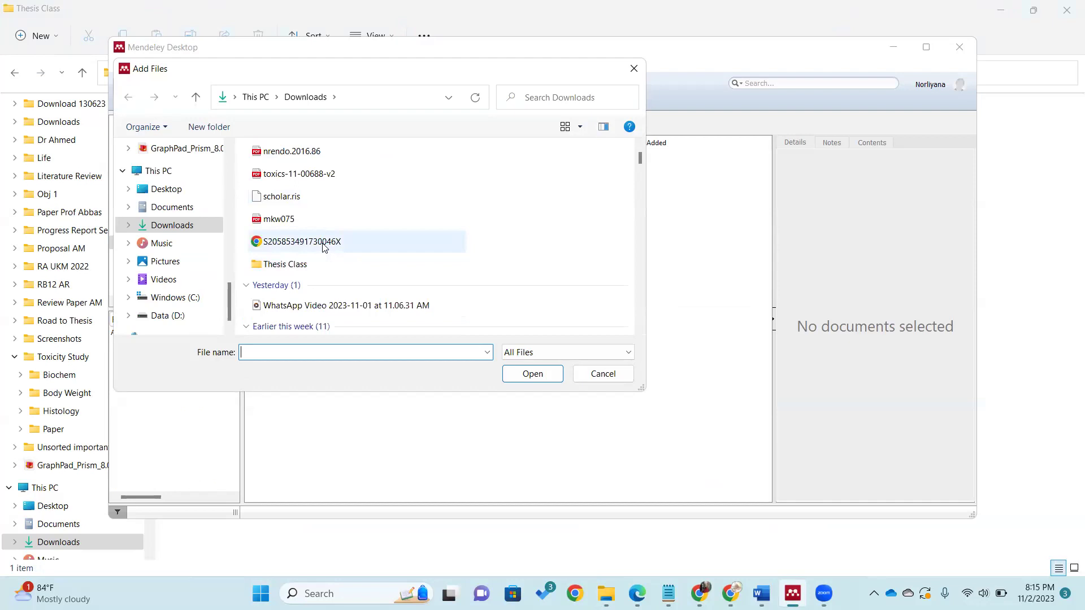
{"action": "left_click", "coordinate": [331, 267]}
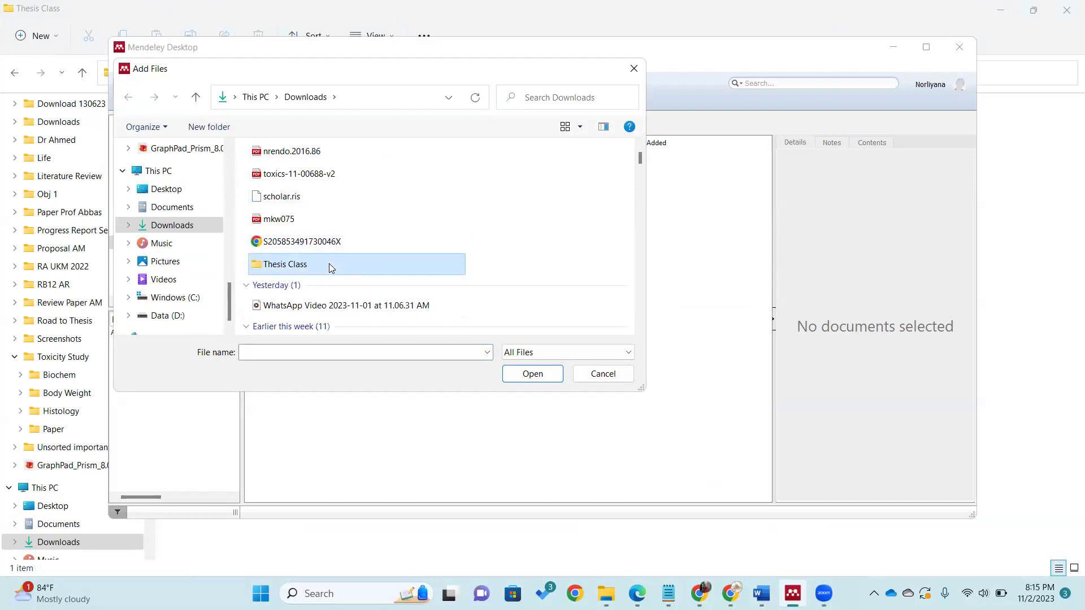
{"action": "double_click", "coordinate": [331, 266]}
{"action": "left_click", "coordinate": [399, 179]}
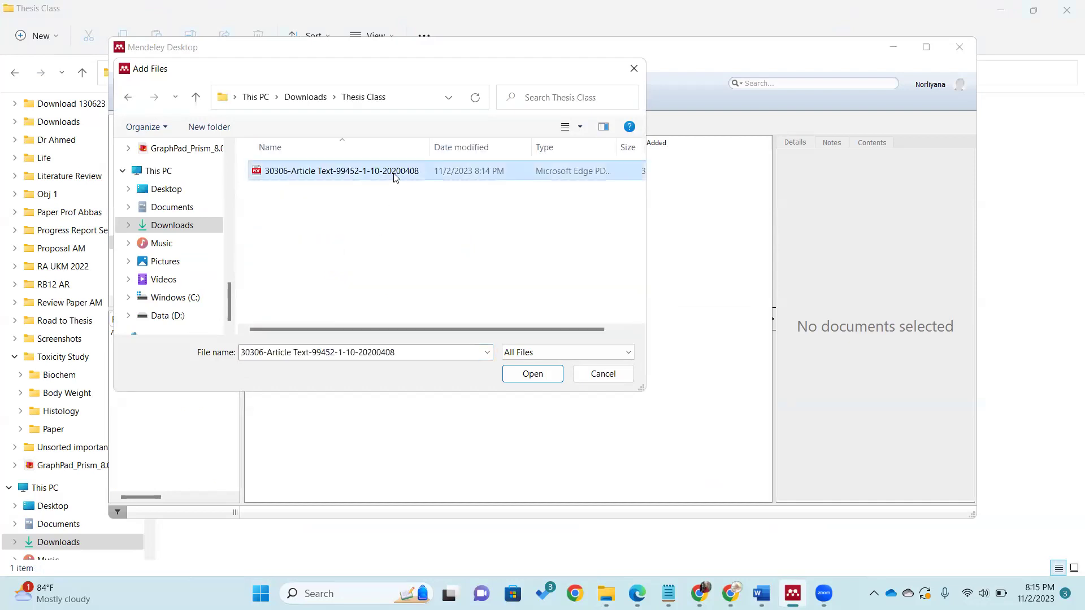
{"action": "left_click", "coordinate": [525, 377]}
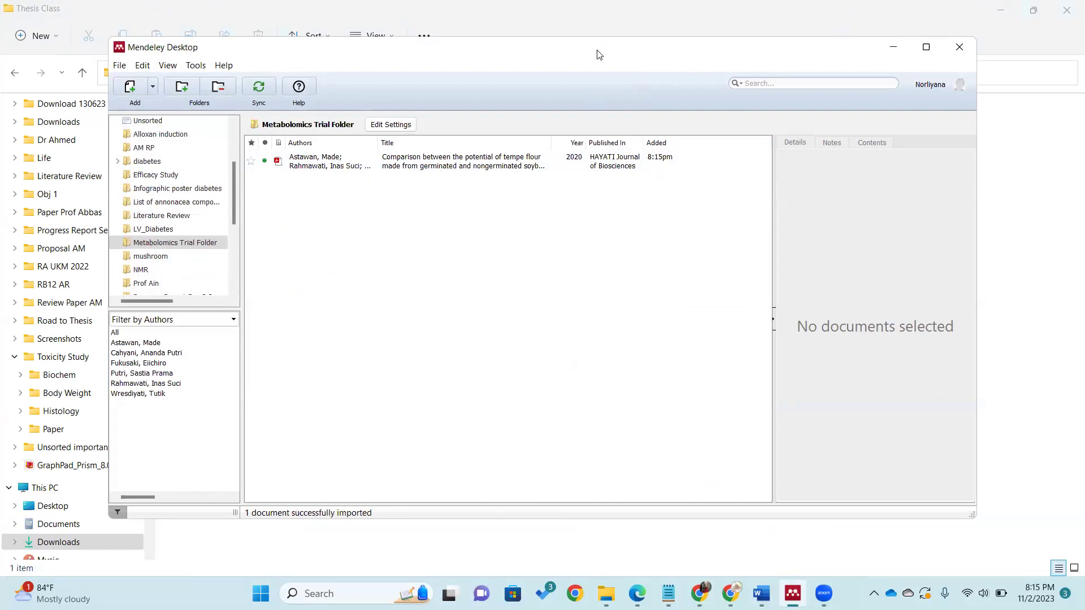
Step: Open the imported tempe flour article in Mendeley's PDF viewer and make the window taller to show more of its details
{"action": "left_click_drag", "start_coordinate": [599, 54], "coordinate": [520, 38]}
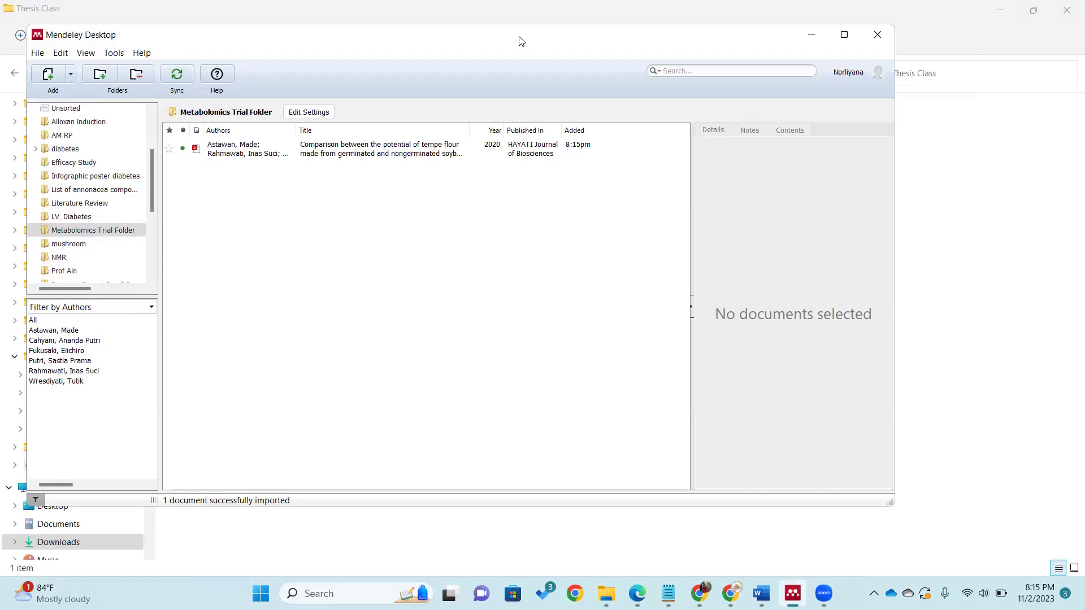
{"action": "double_click", "coordinate": [396, 149]}
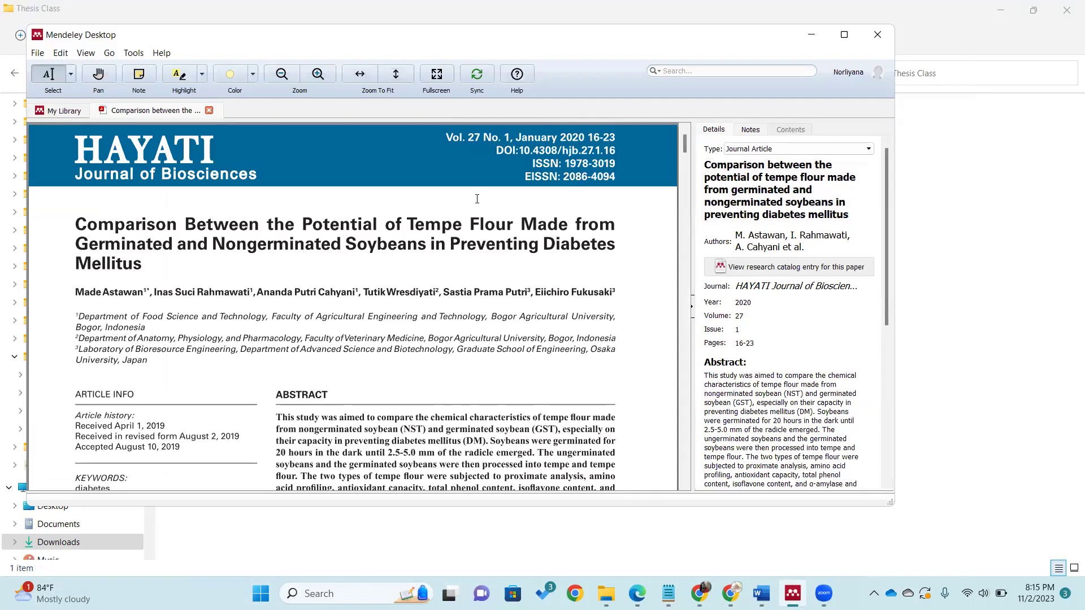
{"action": "left_click", "coordinate": [60, 113]}
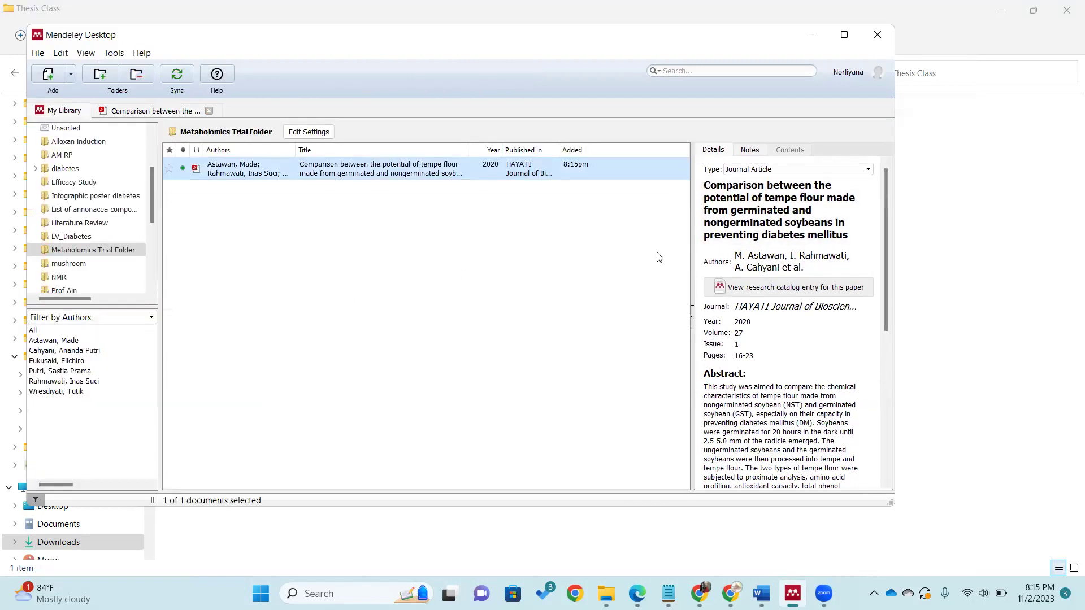
{"action": "double_click", "coordinate": [367, 169]}
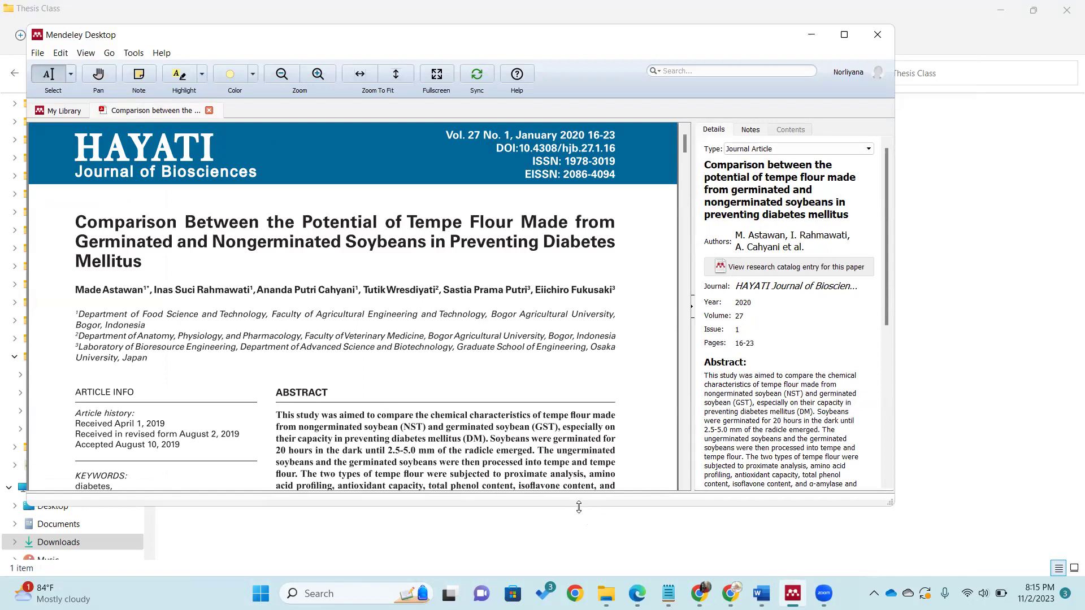
{"action": "left_click_drag", "start_coordinate": [579, 507], "coordinate": [581, 557]}
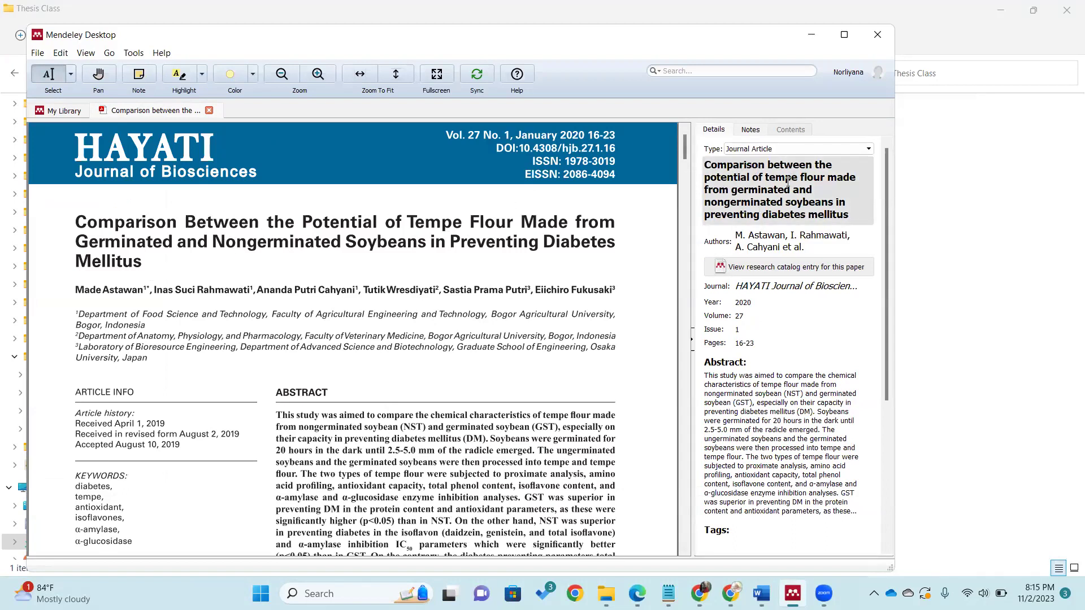
Step: Capitalize the words "Potential", "Tempe", "Flour", "Made" and "Germinated" in the article title in the document details
{"action": "left_click", "coordinate": [712, 181]}
{"action": "key", "text": "BackSpace"}
{"action": "type", "text": "P"}
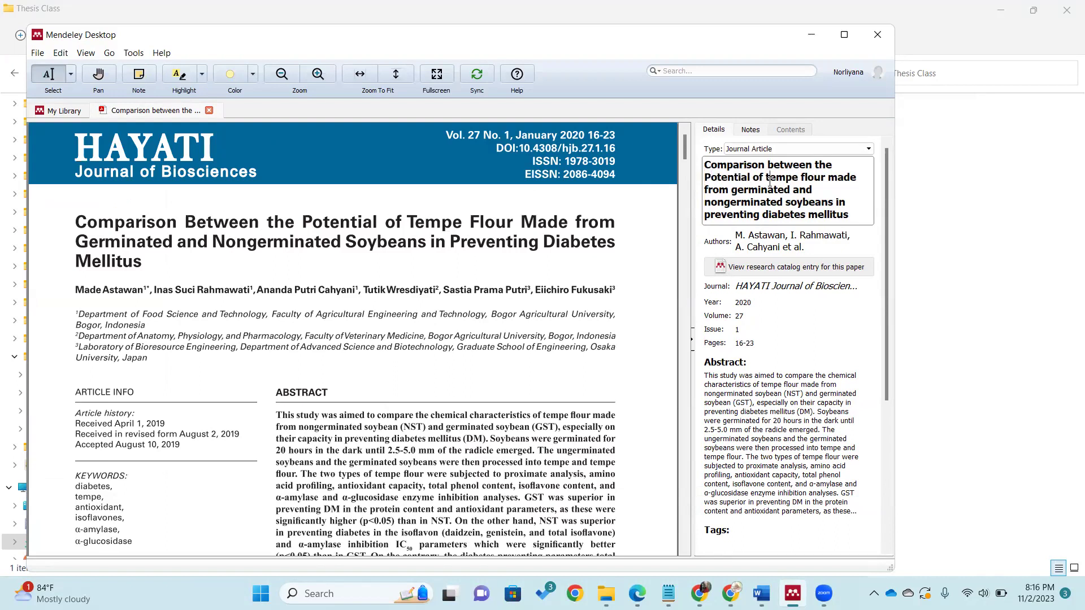
{"action": "key", "text": "BackSpace"}
{"action": "type", "text": "T"}
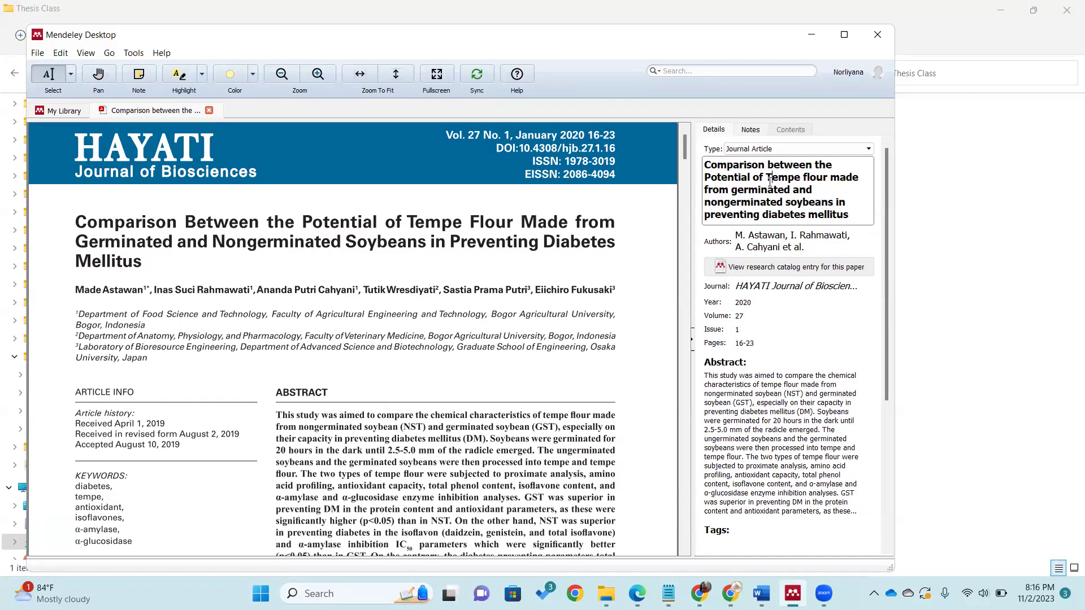
{"action": "left_click", "coordinate": [810, 183]}
{"action": "key", "text": "BackSpace"}
{"action": "type", "text": "F"}
{"action": "left_click", "coordinate": [841, 178]}
{"action": "key", "text": "BackSpace"}
{"action": "type", "text": "M"}
{"action": "left_click", "coordinate": [737, 193]}
{"action": "key", "text": "BackSpace"}
{"action": "type", "text": "G"}
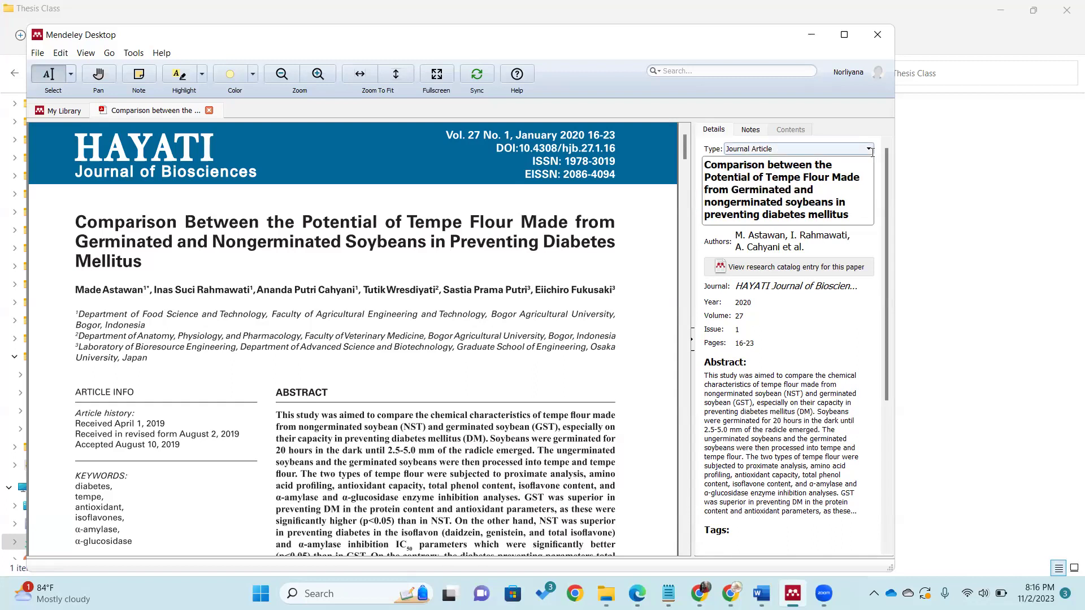
Step: Capitalize the words "Nongerminated", "Soybeans" and "Preventing" in the tempe flour article's title in the document details
{"action": "left_click", "coordinate": [709, 197]}
{"action": "key", "text": "BackSpace"}
{"action": "type", "text": "N"}
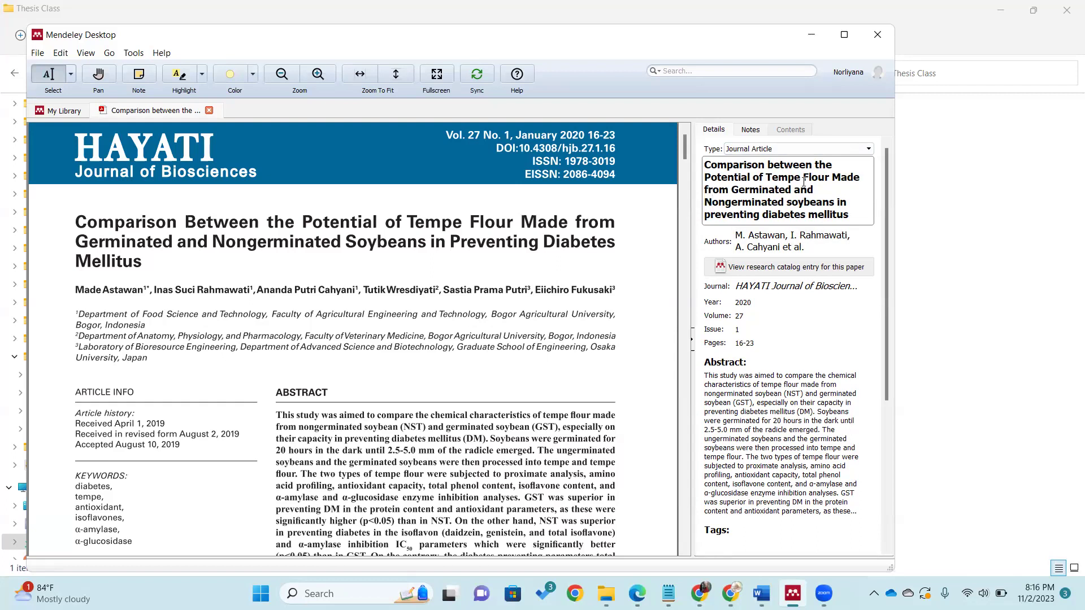
{"action": "left_click", "coordinate": [793, 203]}
{"action": "key", "text": "BackSpace"}
{"action": "type", "text": "S"}
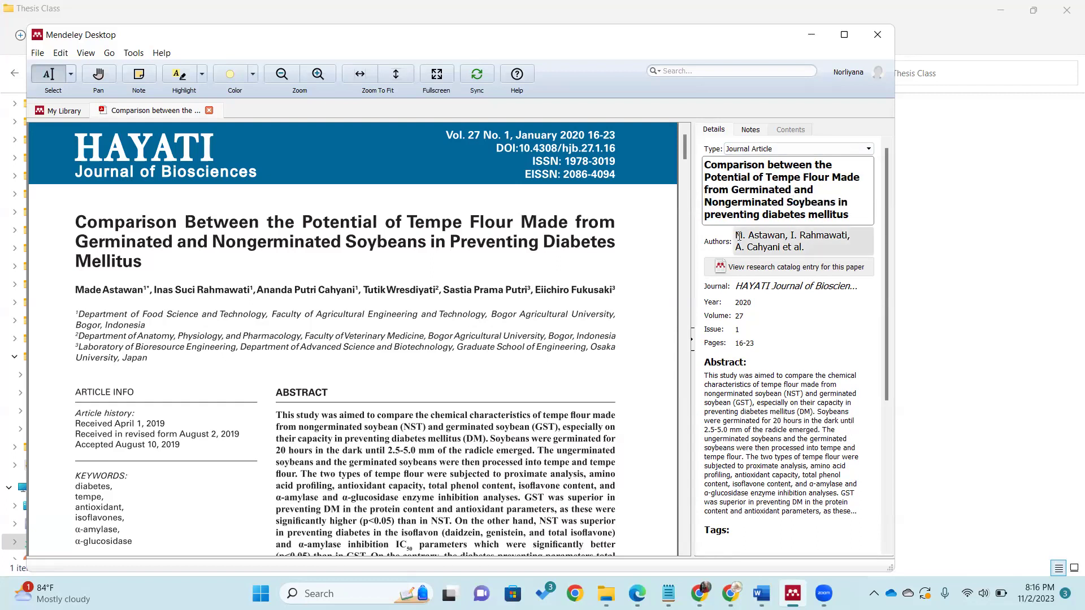
{"action": "left_click", "coordinate": [710, 215]}
{"action": "key", "text": "BackSpace"}
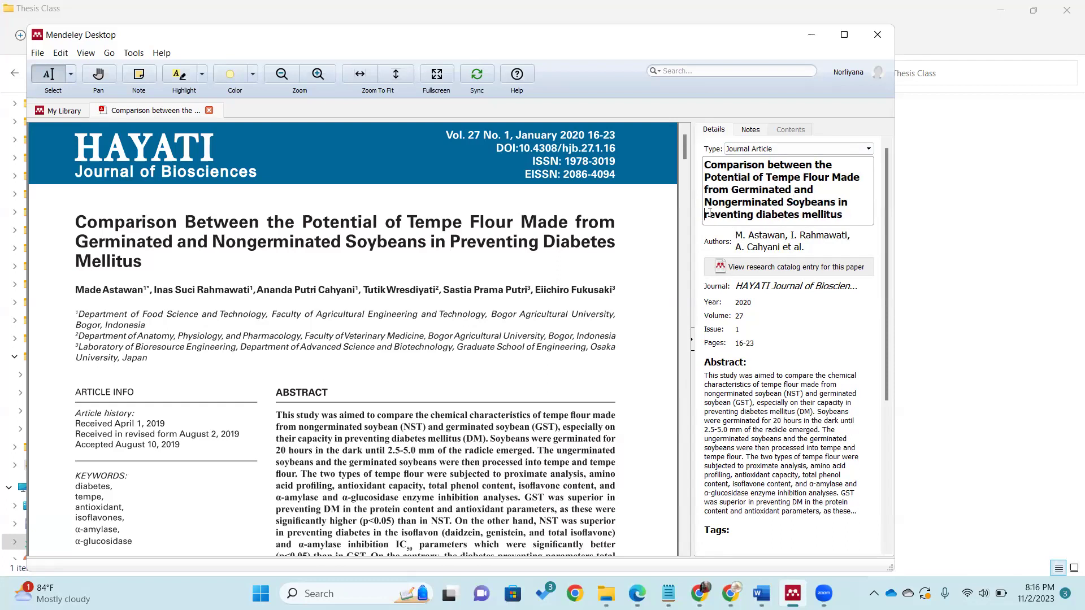
{"action": "type", "text": "P"}
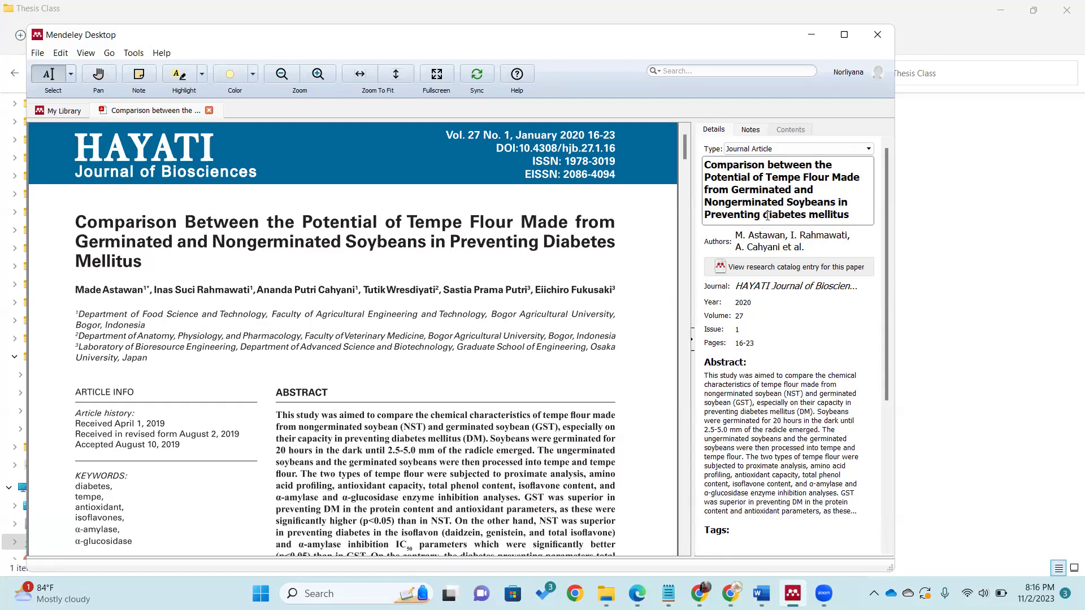
Step: Capitalize "Diabetes" and "Mellitus" in the article title and return to the library list
{"action": "left_click", "coordinate": [769, 215]}
{"action": "key", "text": "BackSpace"}
{"action": "type", "text": "D"}
{"action": "left_click", "coordinate": [821, 216]}
{"action": "key", "text": "BackSpace"}
{"action": "type", "text": "M"}
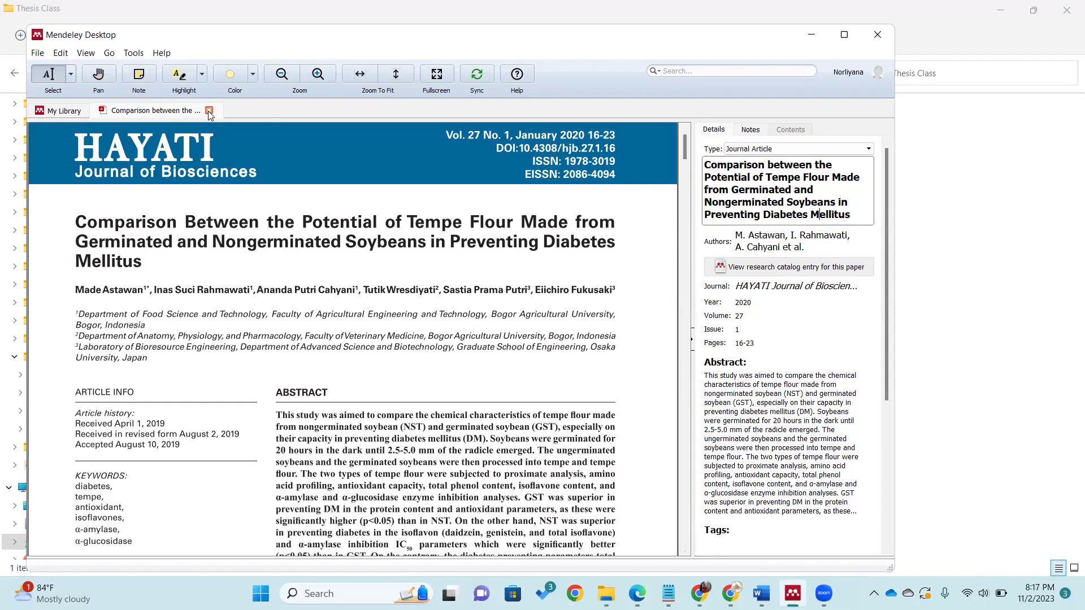
{"action": "left_click", "coordinate": [64, 111]}
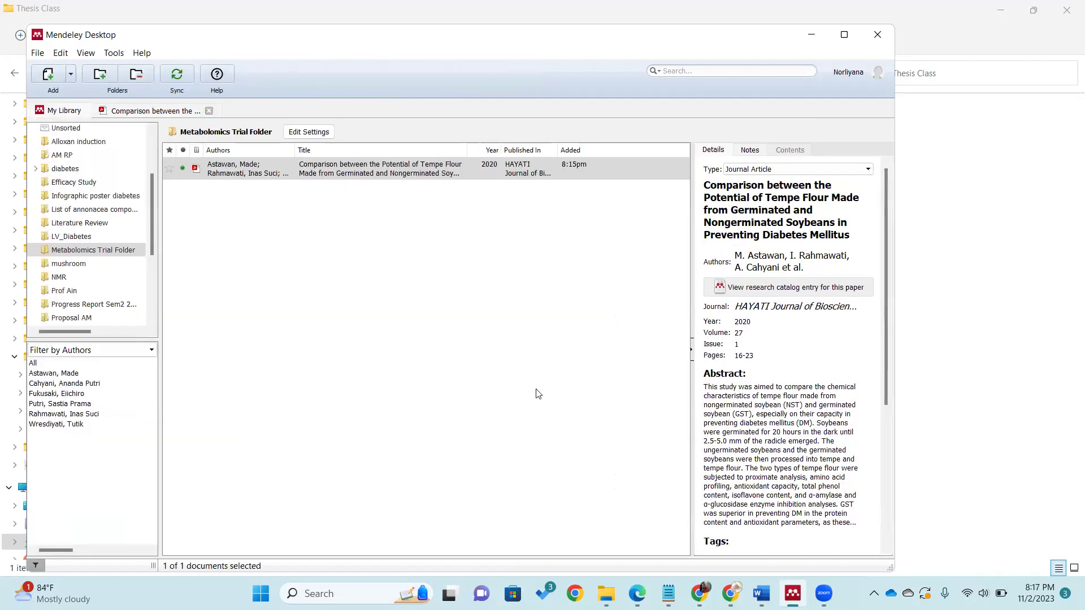
Step: Switch to Chrome and open the article "Soursop (Annona muricata) Properties and Perspectives for Integral Valorization" from the Google Scholar results
{"action": "mouse_move", "coordinate": [704, 598]}
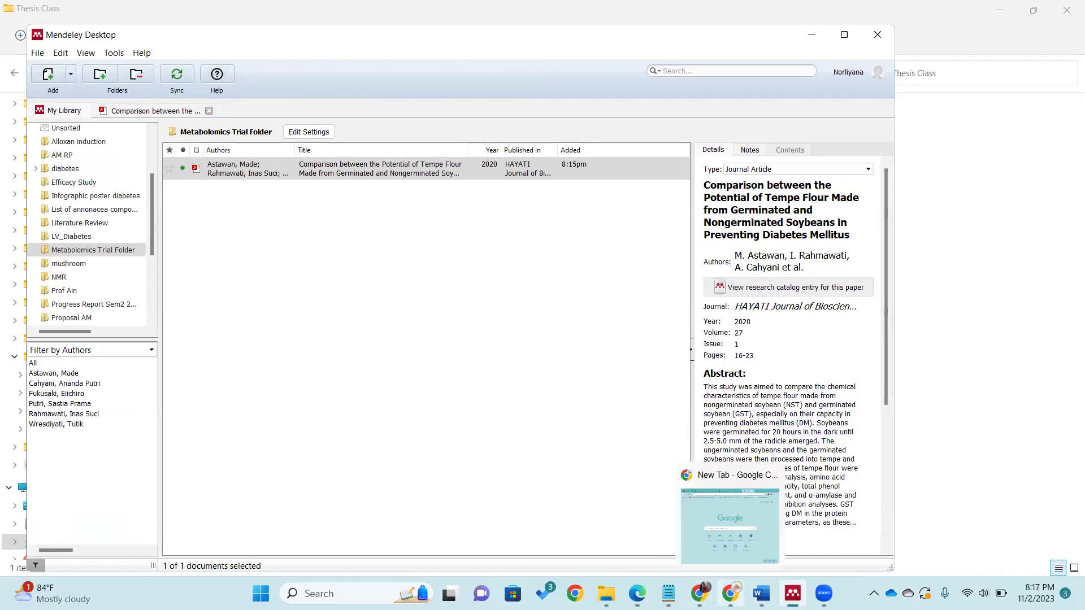
{"action": "left_click", "coordinate": [731, 556]}
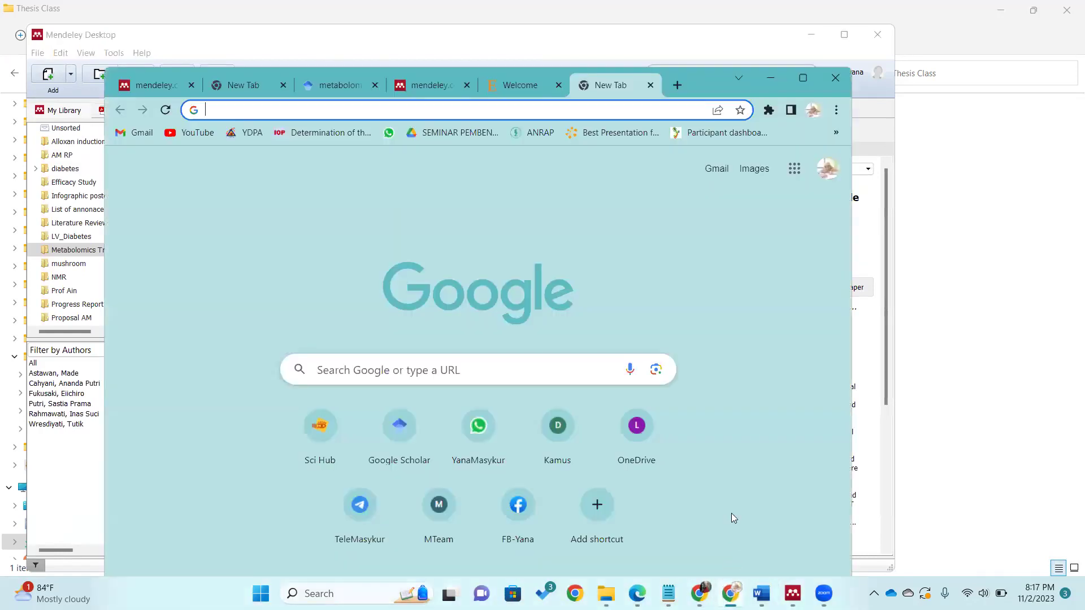
{"action": "mouse_move", "coordinate": [700, 596]}
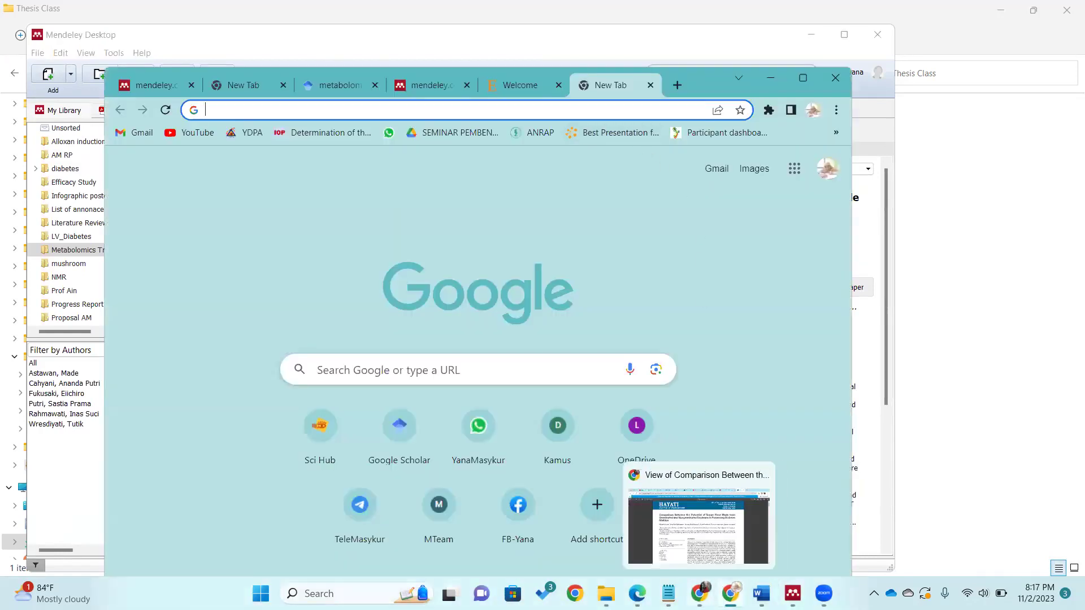
{"action": "left_click", "coordinate": [342, 84]}
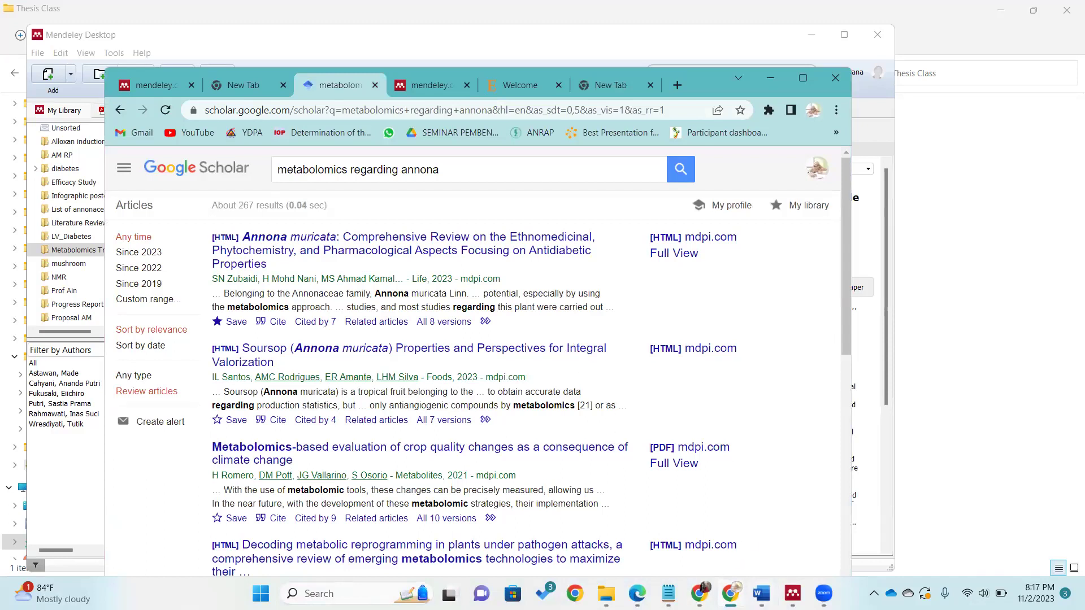
{"action": "mouse_move", "coordinate": [699, 594]}
{"action": "left_click", "coordinate": [709, 570]}
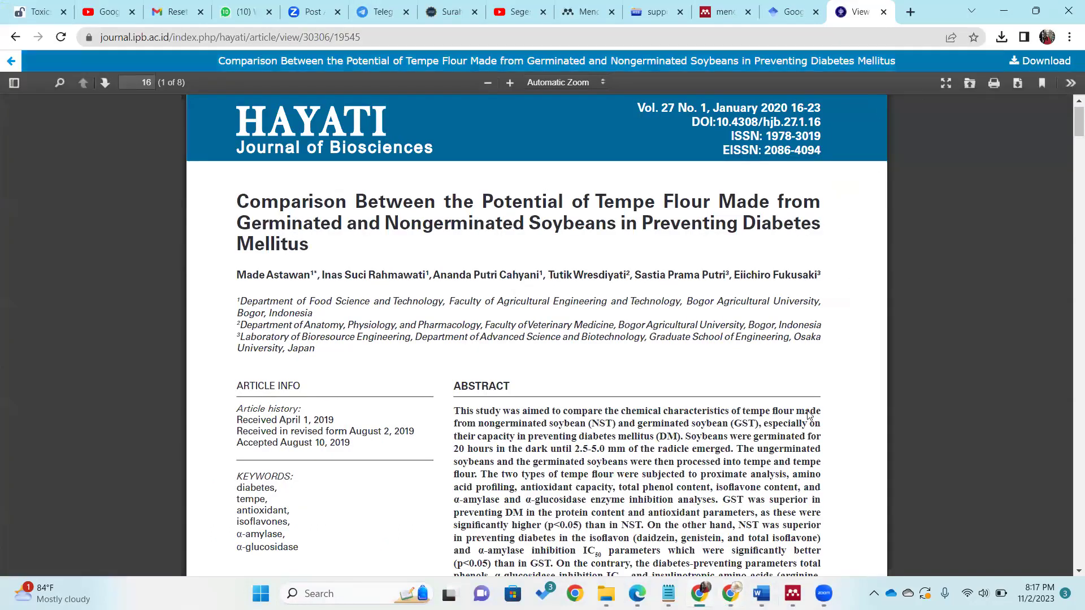
{"action": "left_click", "coordinate": [730, 593]}
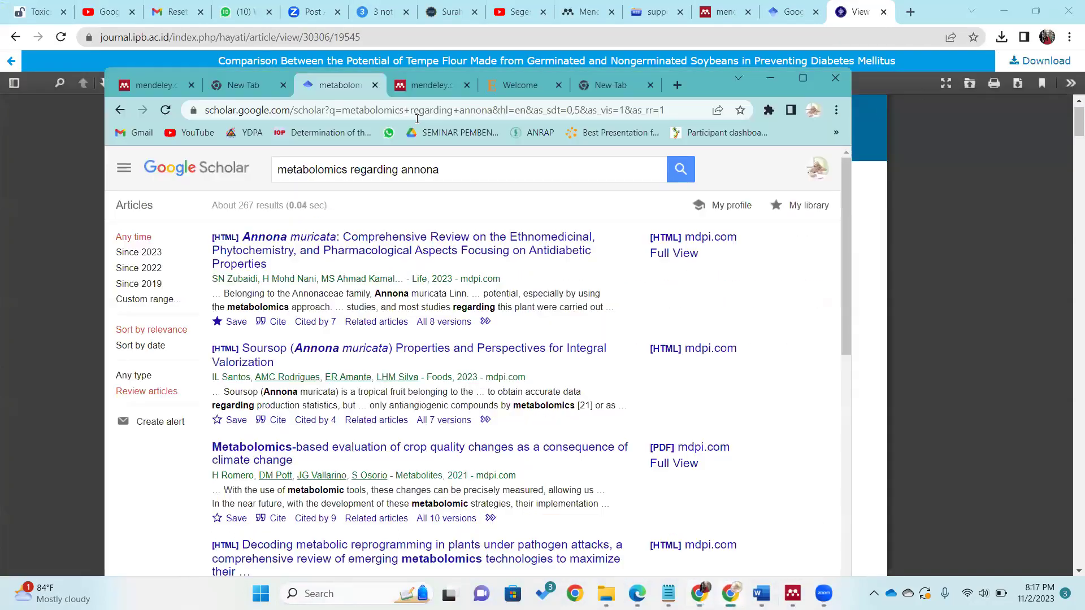
{"action": "left_click", "coordinate": [451, 351]}
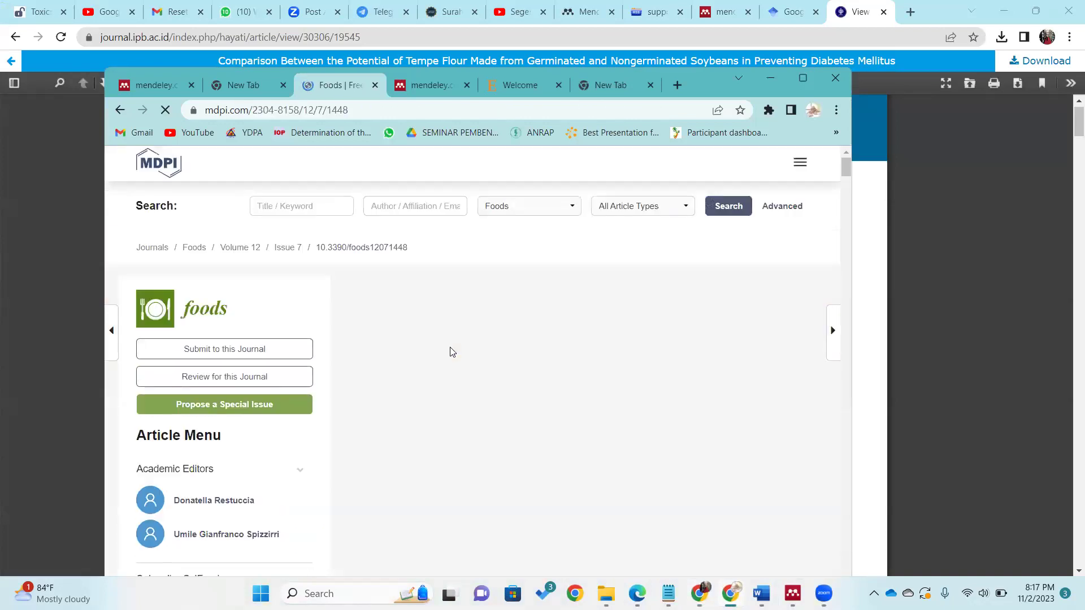
Step: Look over the soursop article's MDPI page and download the article as a PDF without the cover
{"action": "mouse_move", "coordinate": [464, 401]}
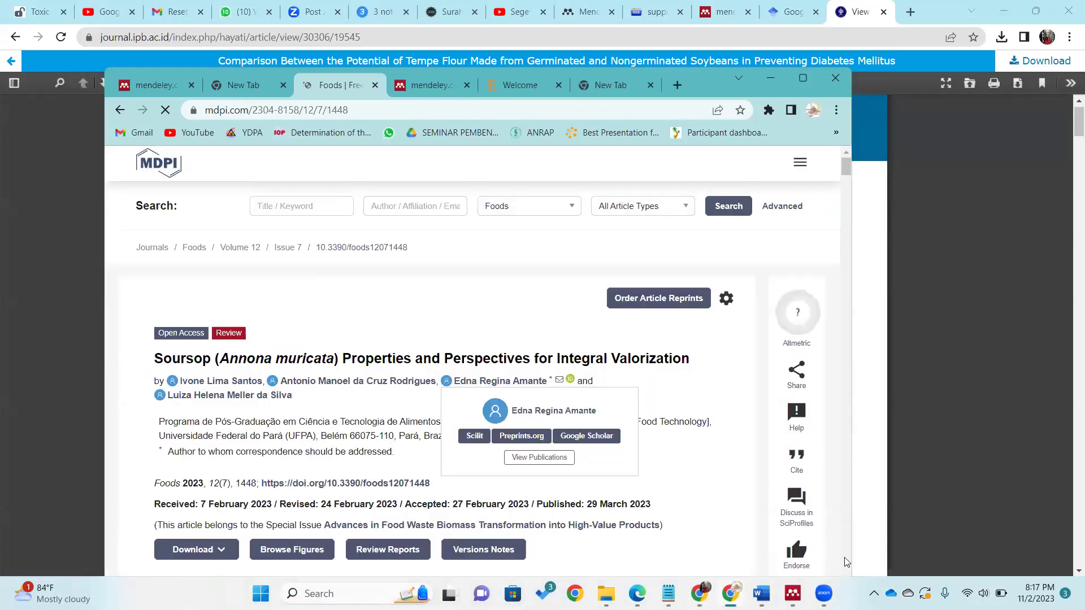
{"action": "scroll", "coordinate": [670, 421], "scroll_direction": "down", "scroll_amount": 7}
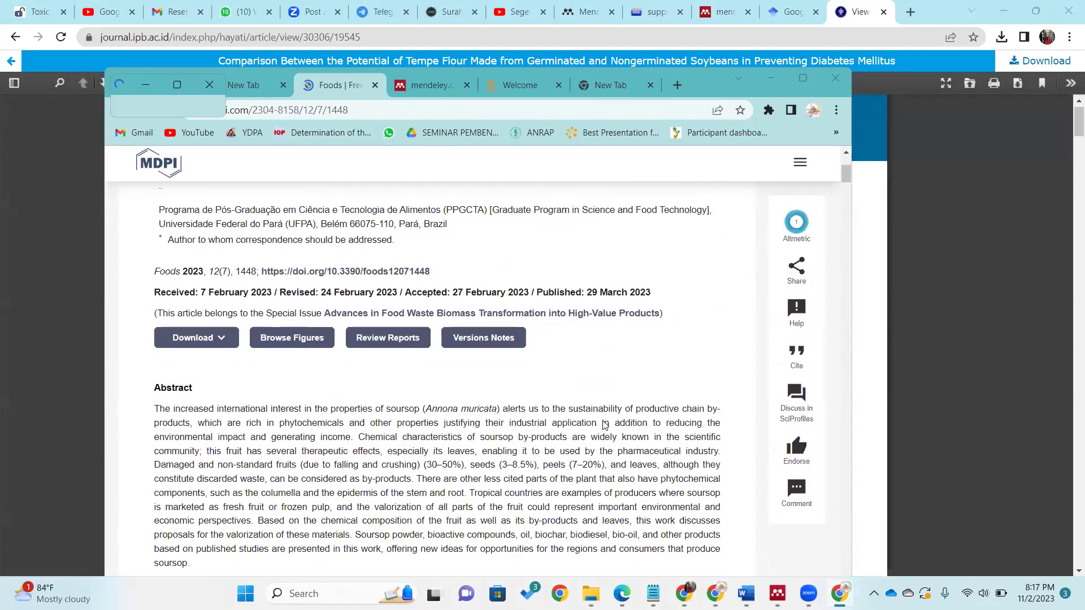
{"action": "scroll", "coordinate": [682, 446], "scroll_direction": "up", "scroll_amount": 8}
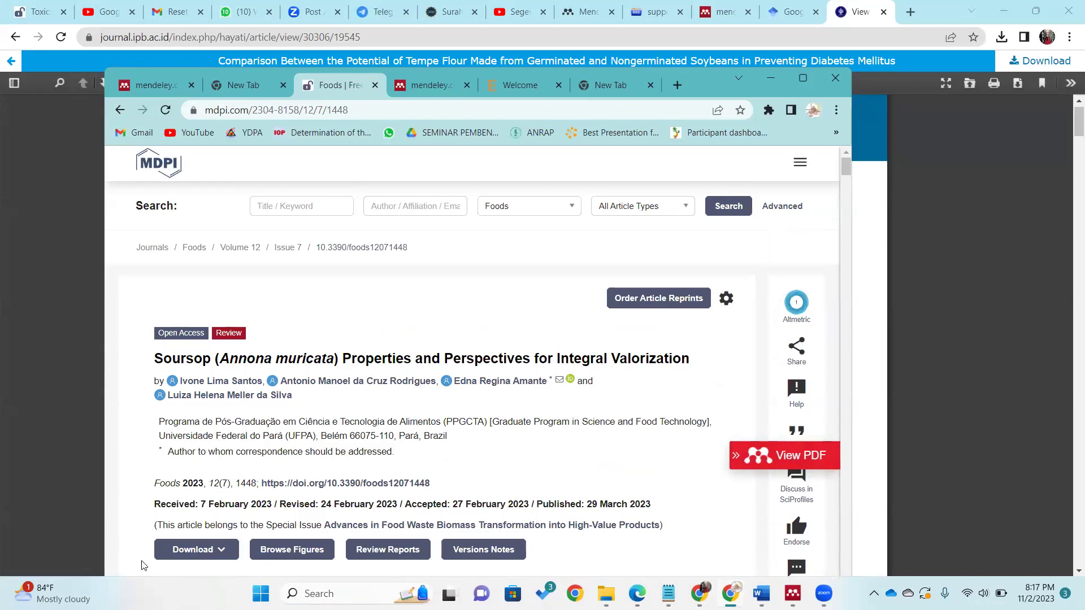
{"action": "left_click", "coordinate": [186, 550]}
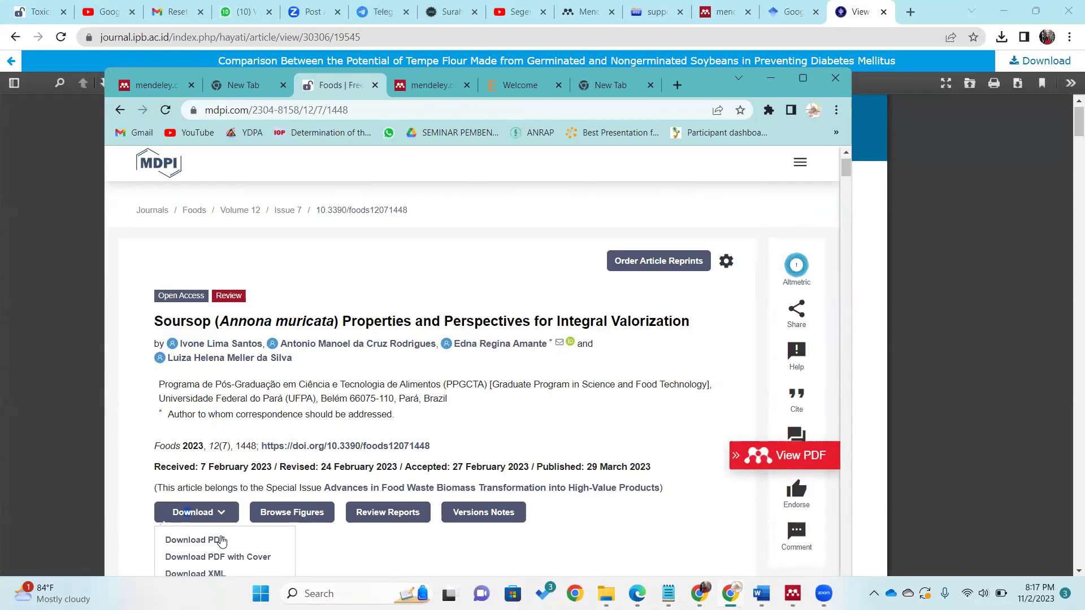
{"action": "left_click", "coordinate": [220, 540]}
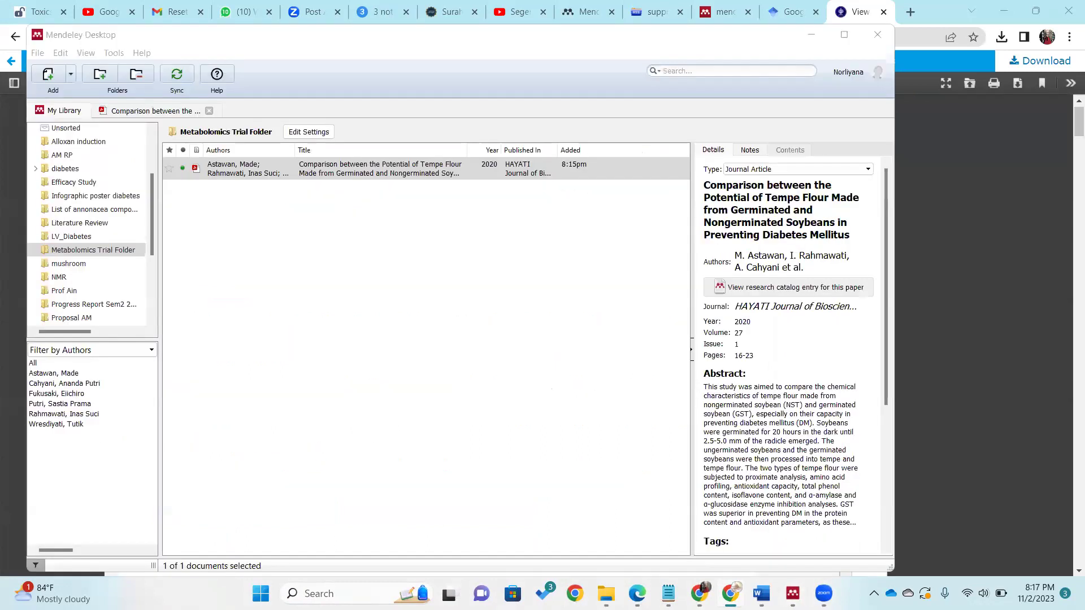
Step: Add the PDF foods-12-01448 from Downloads to the Metabolomics Trial Folder in Mendeley Desktop
{"action": "left_click", "coordinate": [48, 78]}
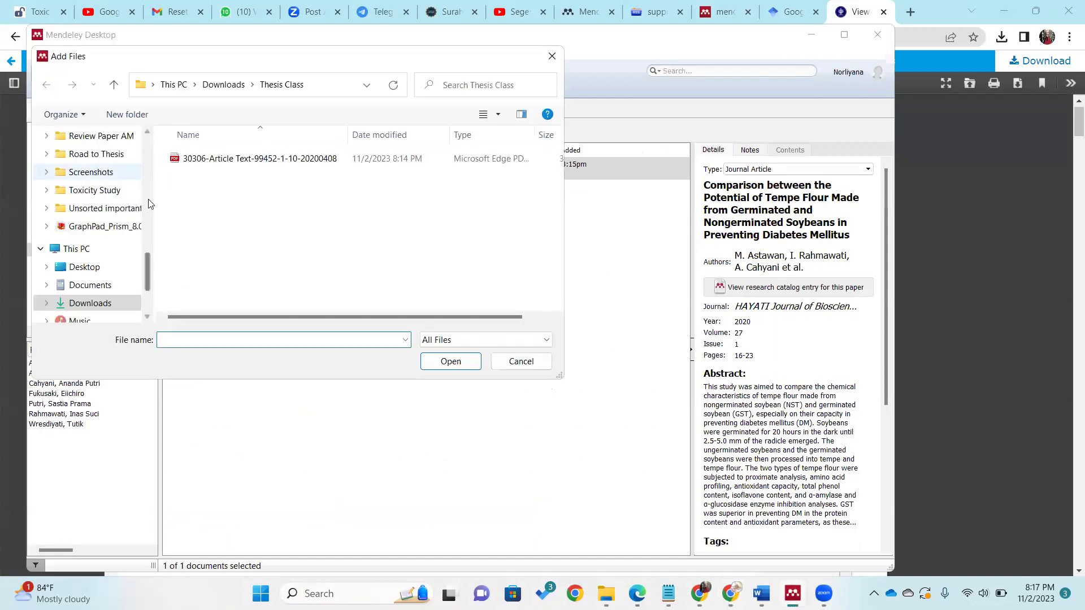
{"action": "scroll", "coordinate": [113, 254], "scroll_direction": "up", "scroll_amount": 10}
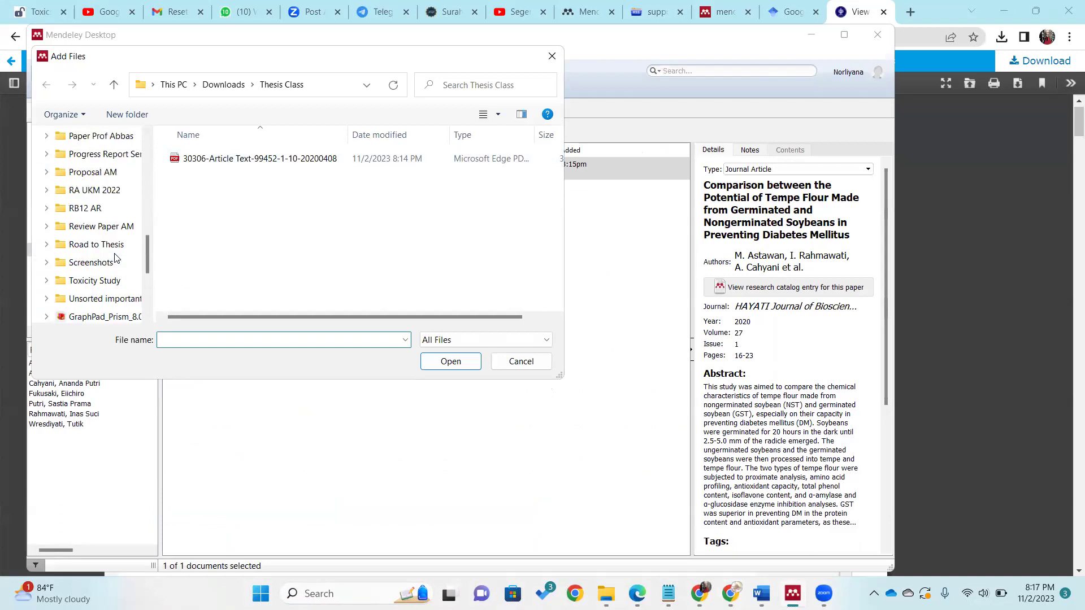
{"action": "scroll", "coordinate": [115, 258], "scroll_direction": "up", "scroll_amount": 5}
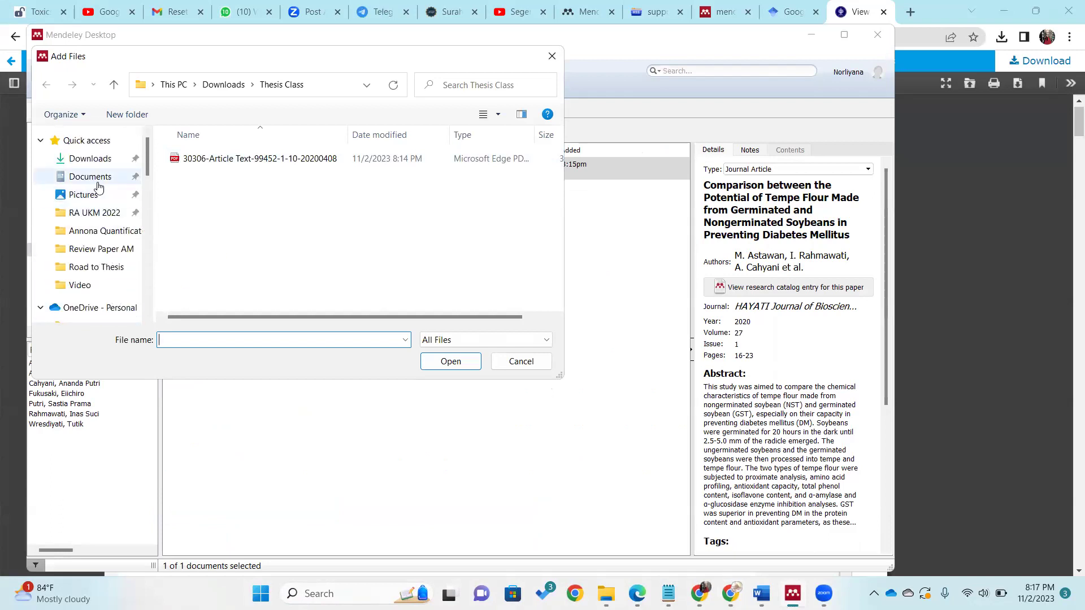
{"action": "left_click", "coordinate": [79, 160]}
{"action": "scroll", "coordinate": [214, 184], "scroll_direction": "up", "scroll_amount": 3}
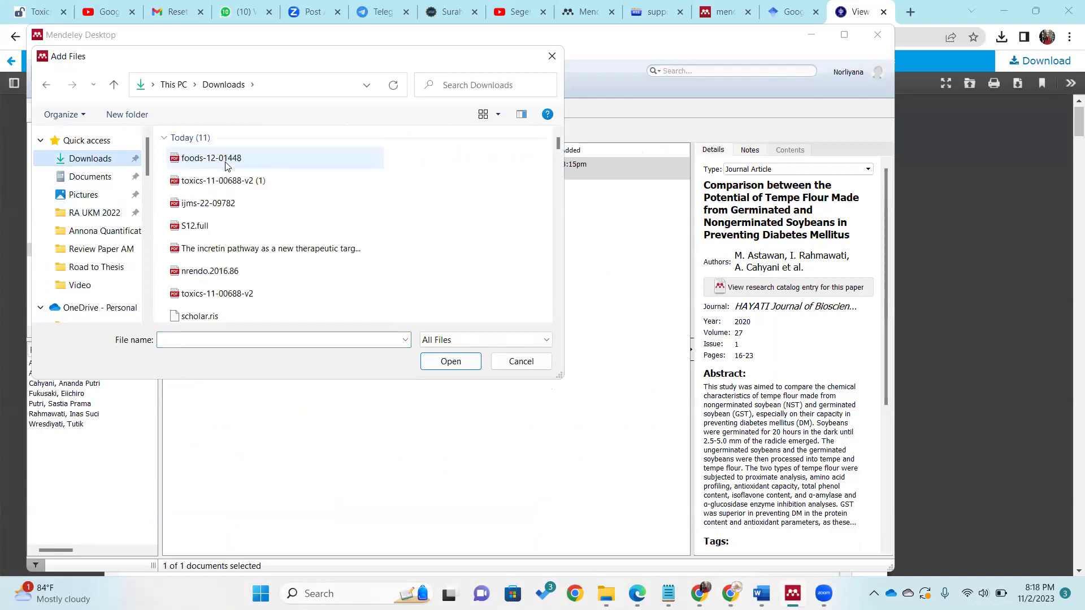
{"action": "left_click", "coordinate": [229, 163]}
{"action": "left_click", "coordinate": [469, 368]}
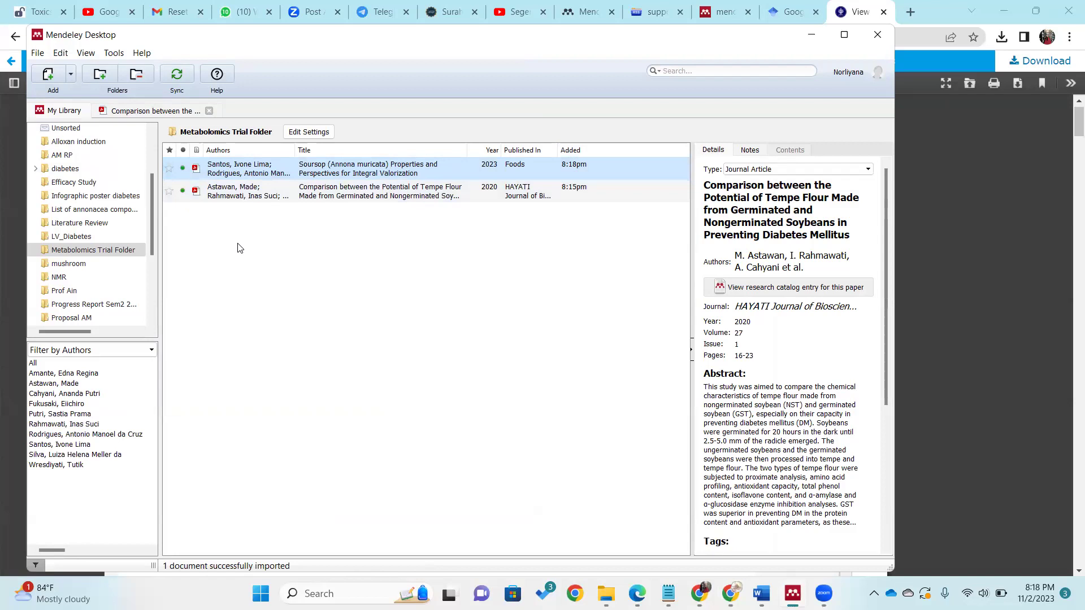
Step: Open the imported soursop article in the PDF viewer and compare its authors, journal and citation information with the document details
{"action": "double_click", "coordinate": [275, 178]}
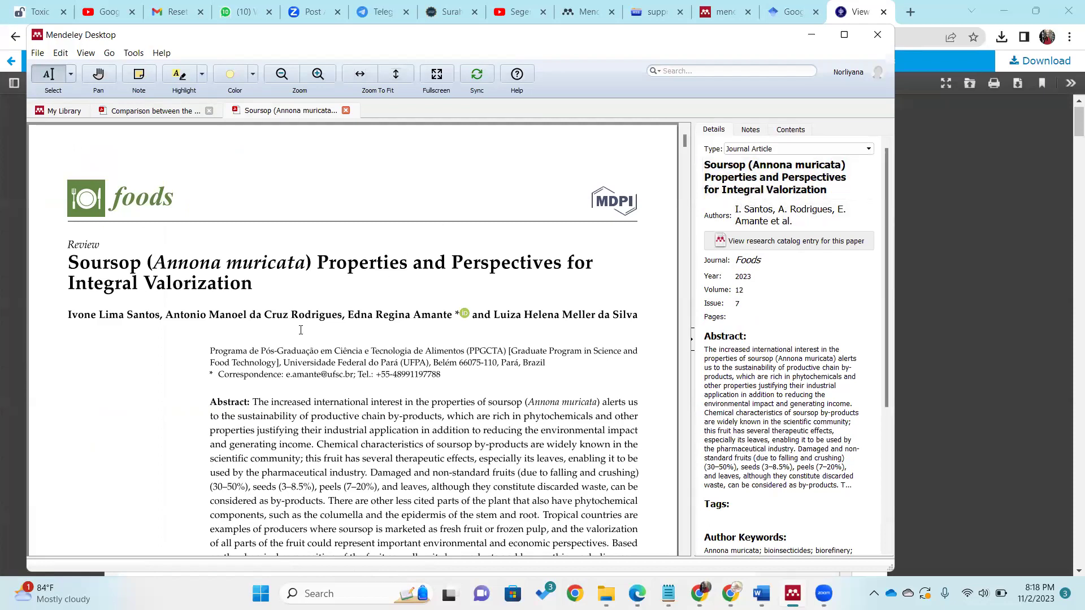
{"action": "scroll", "coordinate": [300, 330], "scroll_direction": "down", "scroll_amount": 1}
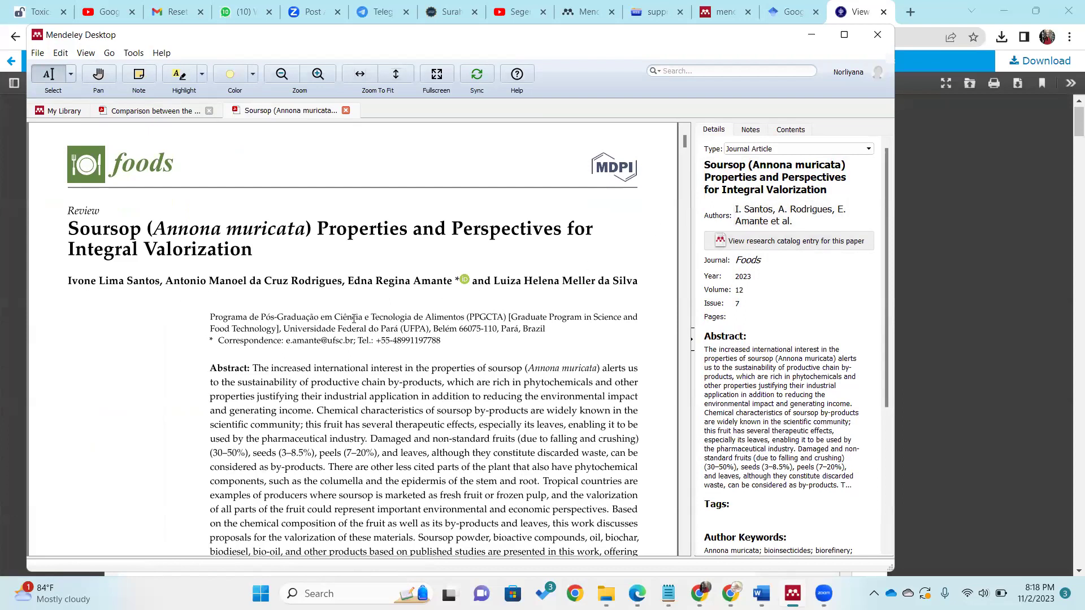
{"action": "left_click", "coordinate": [795, 221]}
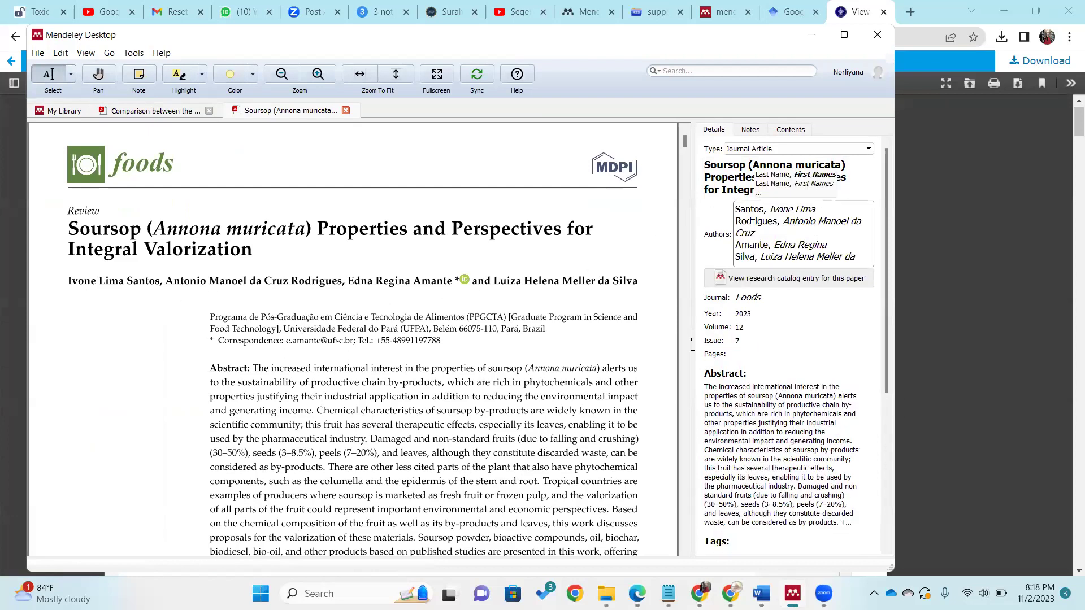
{"action": "scroll", "coordinate": [775, 227], "scroll_direction": "down", "scroll_amount": 1}
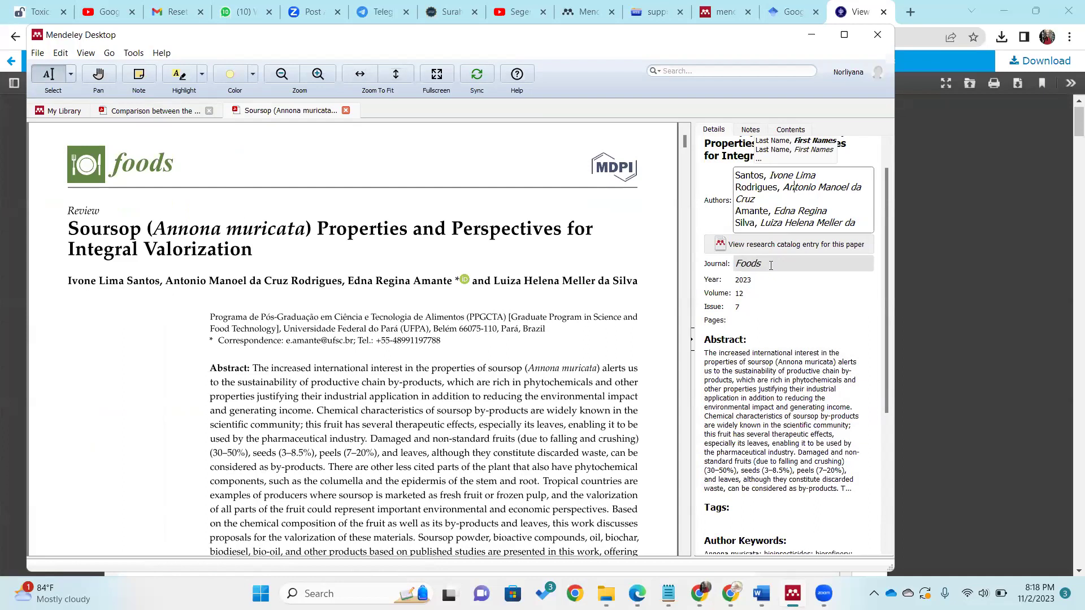
{"action": "scroll", "coordinate": [450, 301], "scroll_direction": "down", "scroll_amount": 10}
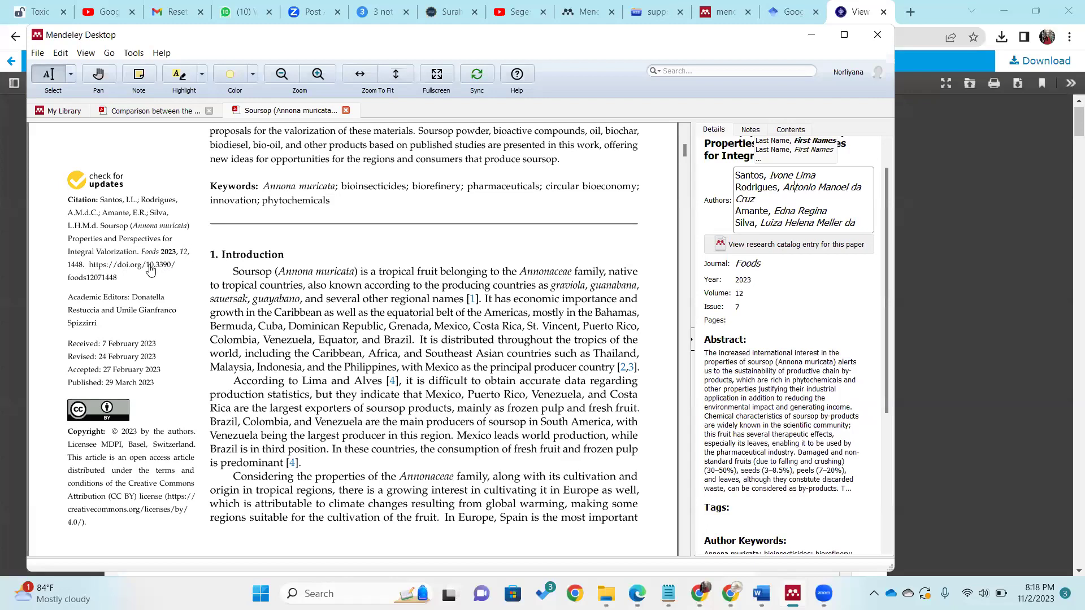
{"action": "scroll", "coordinate": [201, 281], "scroll_direction": "up", "scroll_amount": 3}
{"action": "scroll", "coordinate": [201, 280], "scroll_direction": "down", "scroll_amount": 5}
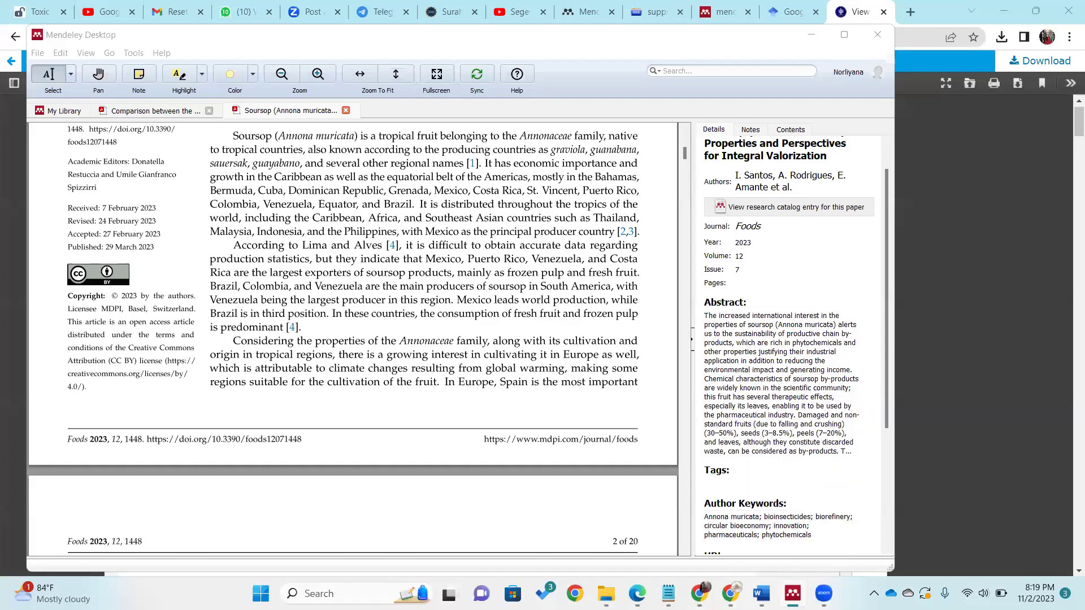
Step: Switch to Chrome and view the Mendeley Desktop 1.19.5 installers page
{"action": "mouse_move", "coordinate": [792, 593]}
{"action": "left_click", "coordinate": [707, 21]}
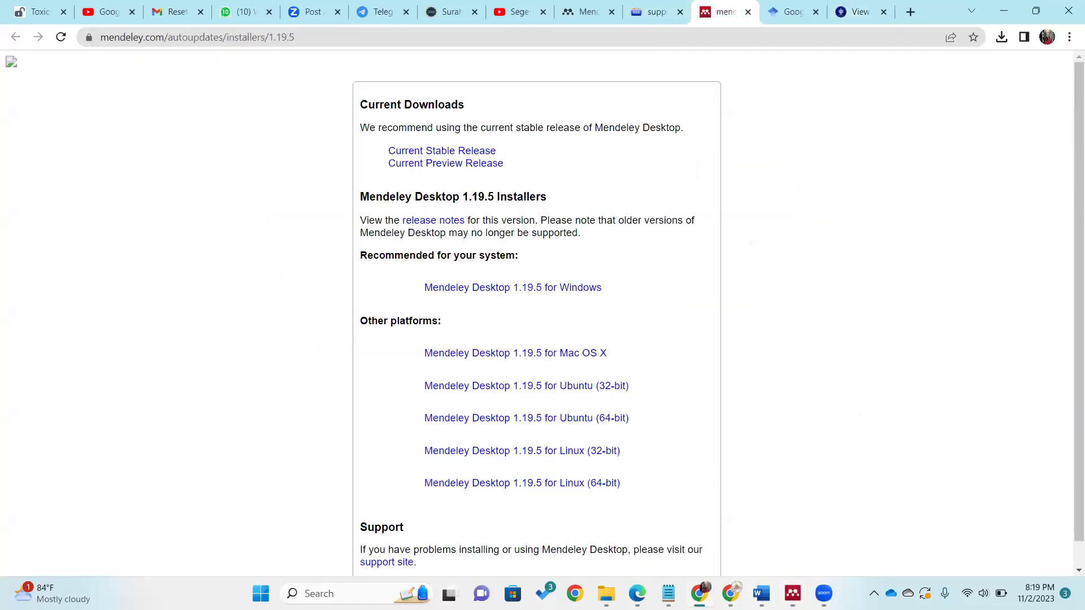
{"action": "left_click", "coordinate": [730, 593]}
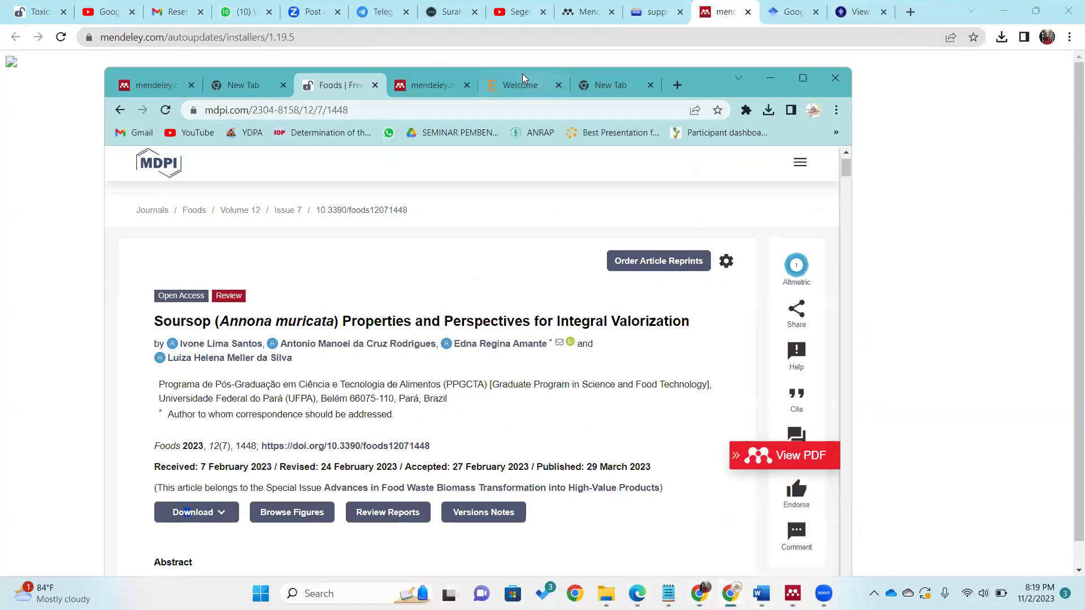
{"action": "left_click", "coordinate": [143, 89]}
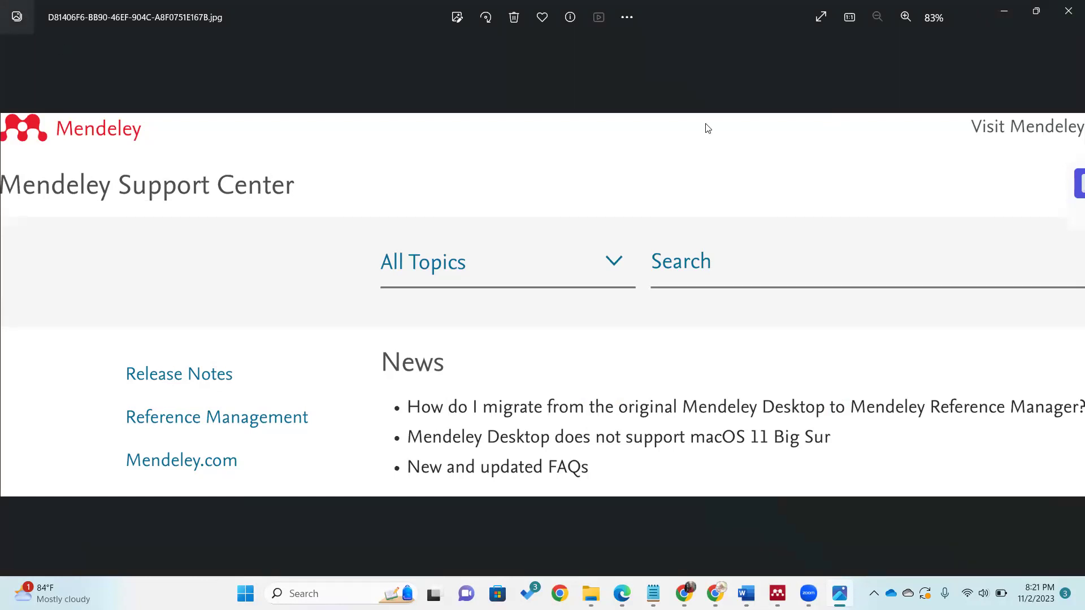
Step: Close the Mendeley Support Center image and return to the Metabolomics Trial Folder in Mendeley Desktop's library
{"action": "left_click", "coordinate": [1068, 11]}
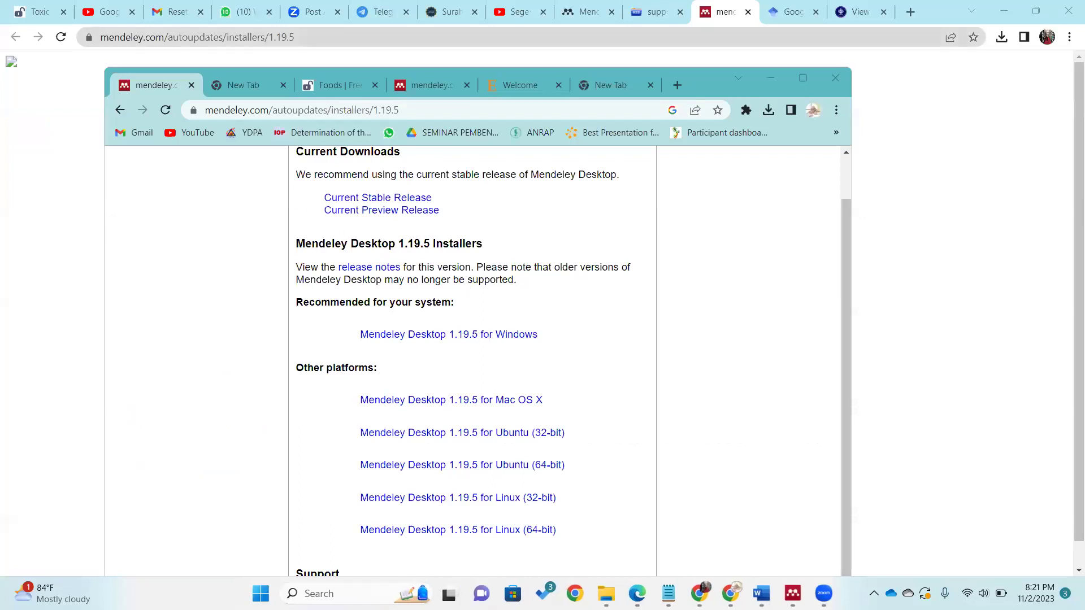
{"action": "left_click", "coordinate": [793, 594]}
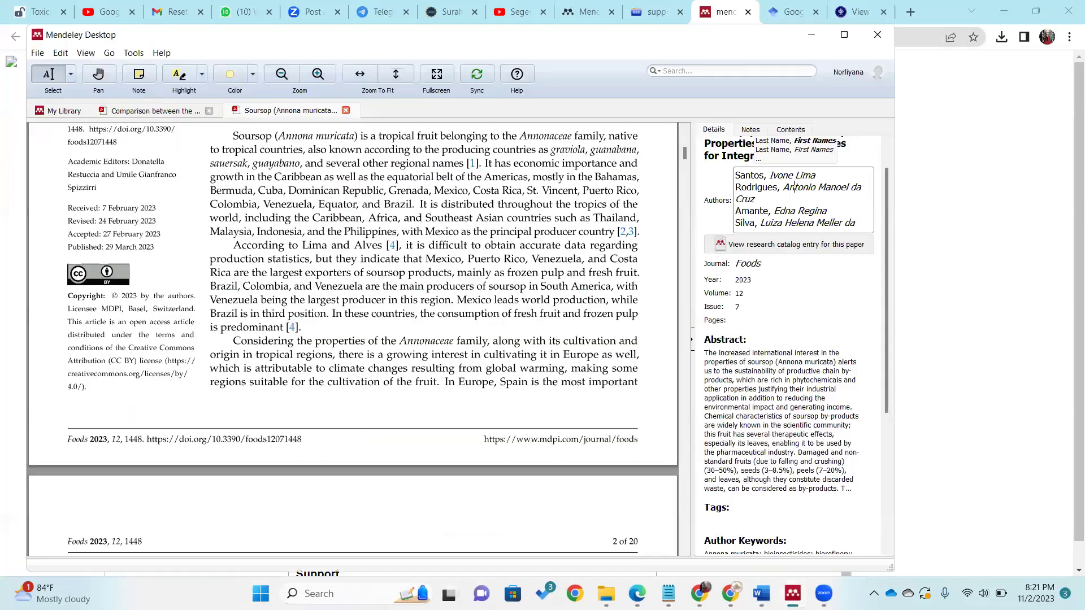
{"action": "left_click", "coordinate": [59, 113]}
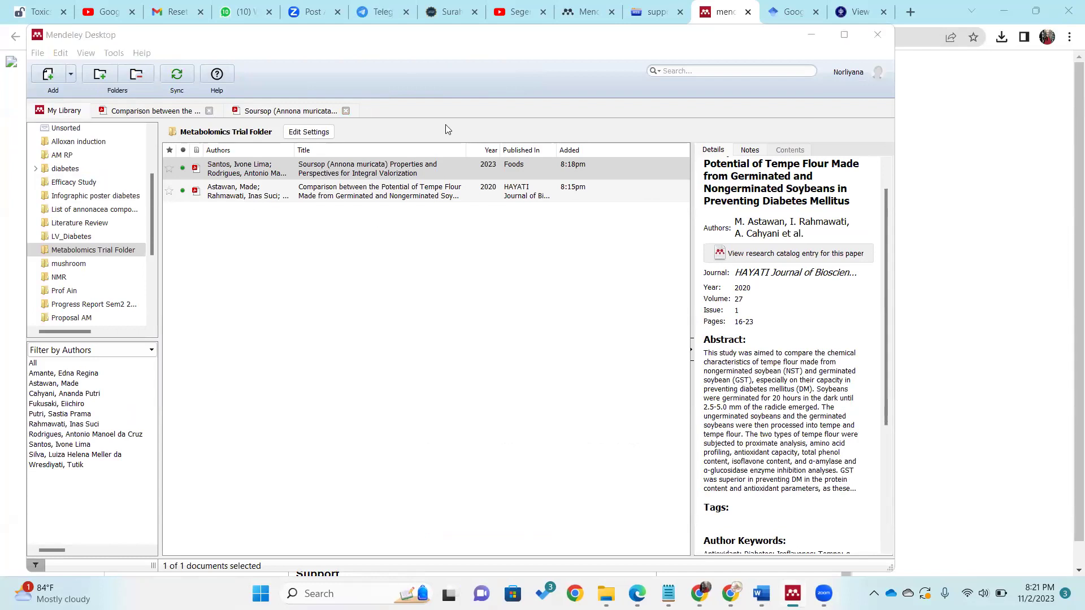
Step: Switch to Chrome and look through the open browser windows and tabs for a Google Scholar page
{"action": "left_click", "coordinate": [328, 382]}
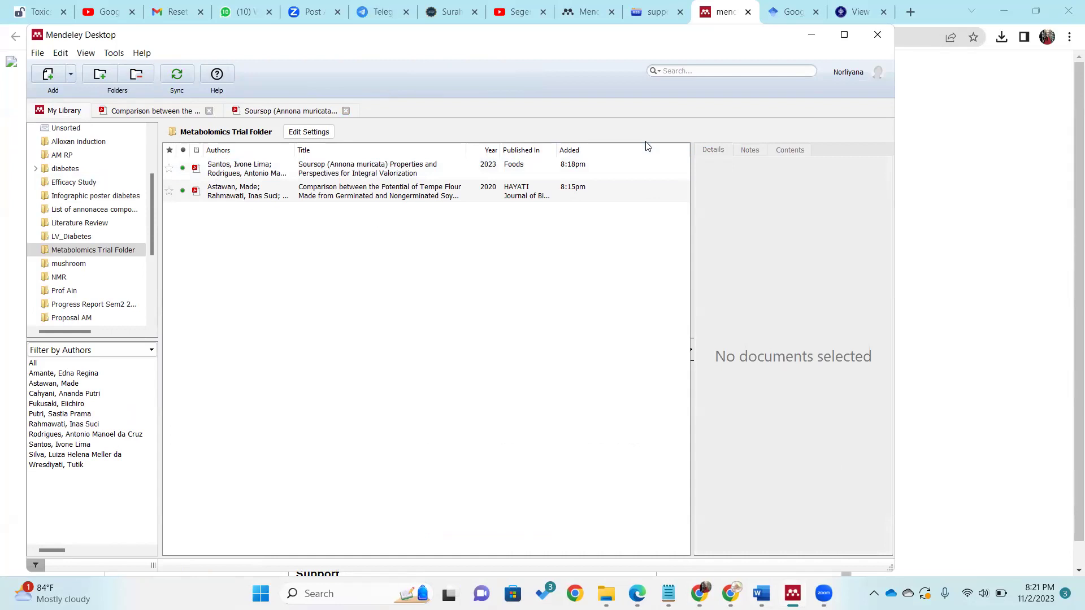
{"action": "mouse_move", "coordinate": [700, 593]}
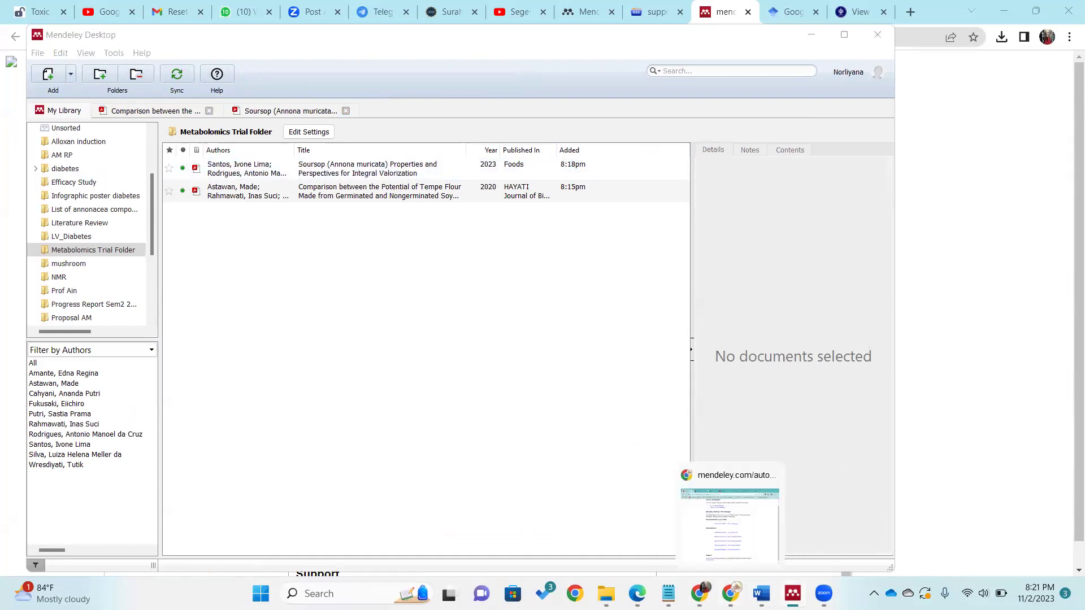
{"action": "left_click", "coordinate": [731, 514]}
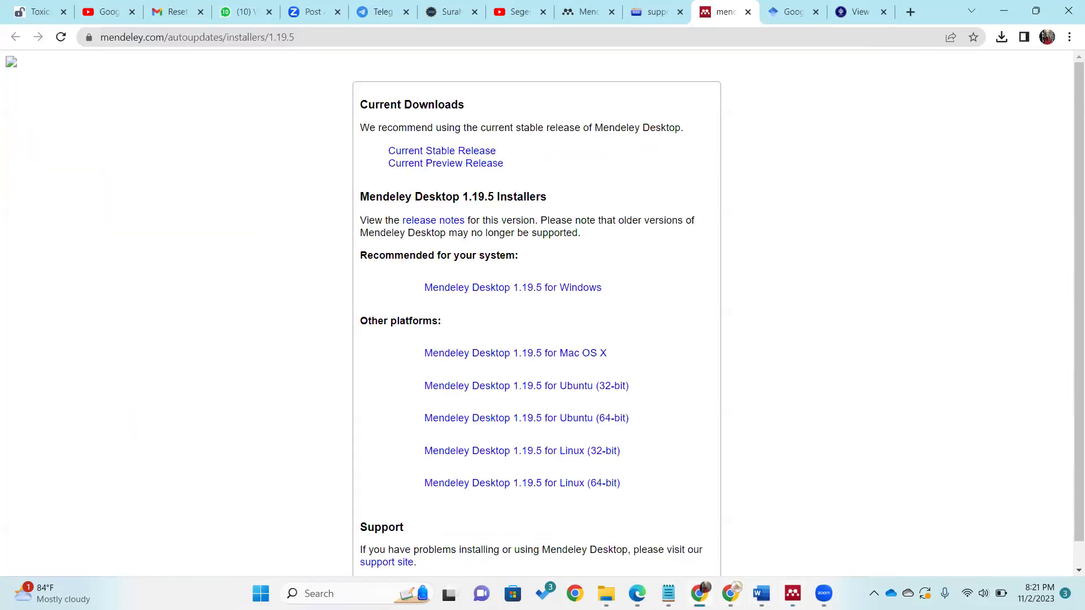
{"action": "left_click", "coordinate": [730, 593]}
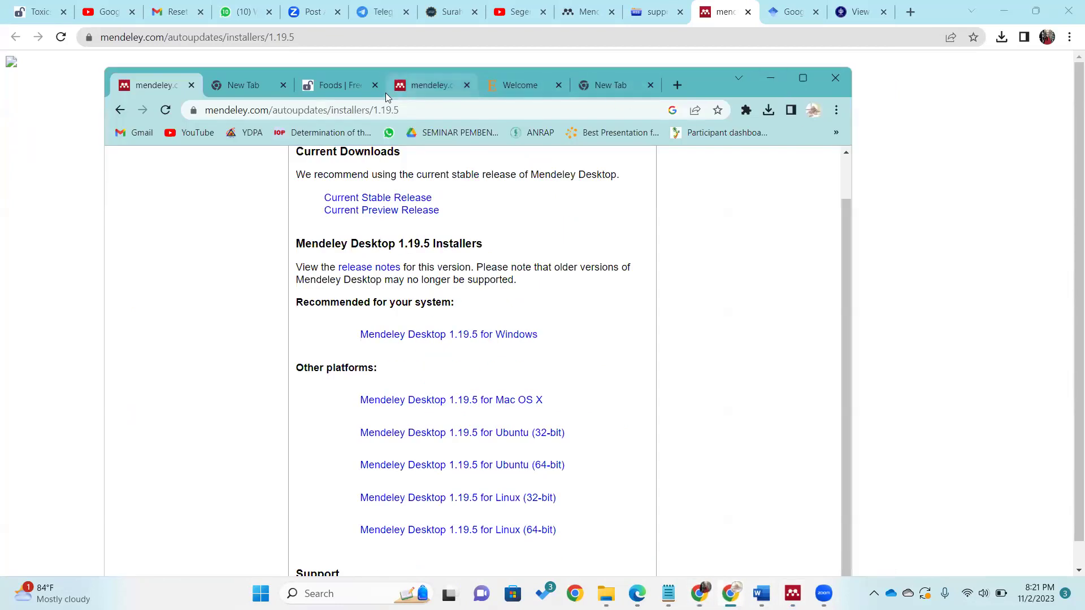
{"action": "left_click", "coordinate": [520, 85]}
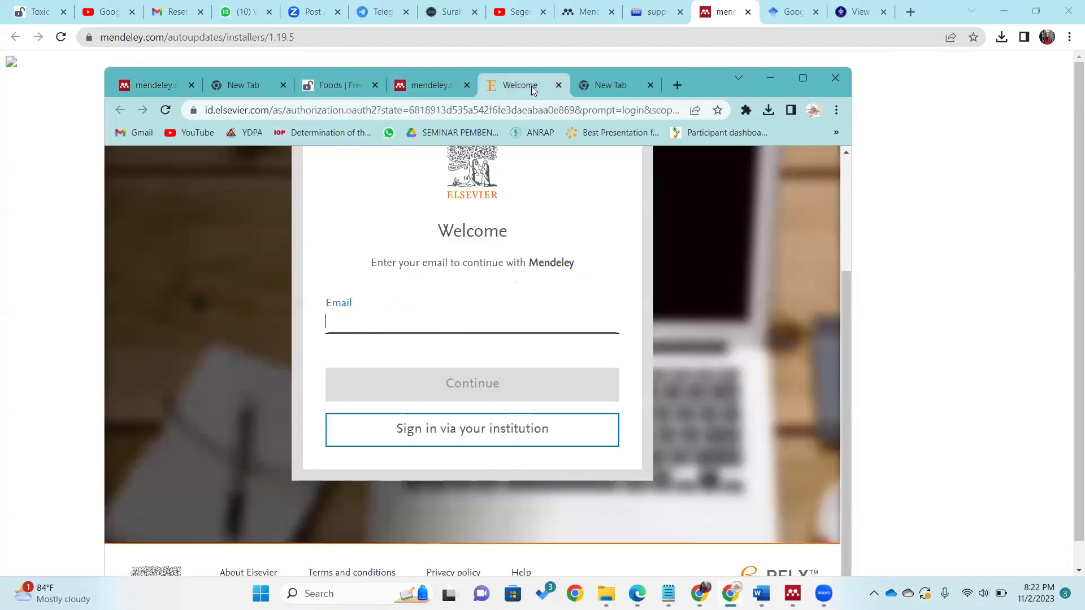
{"action": "left_click", "coordinate": [594, 85]}
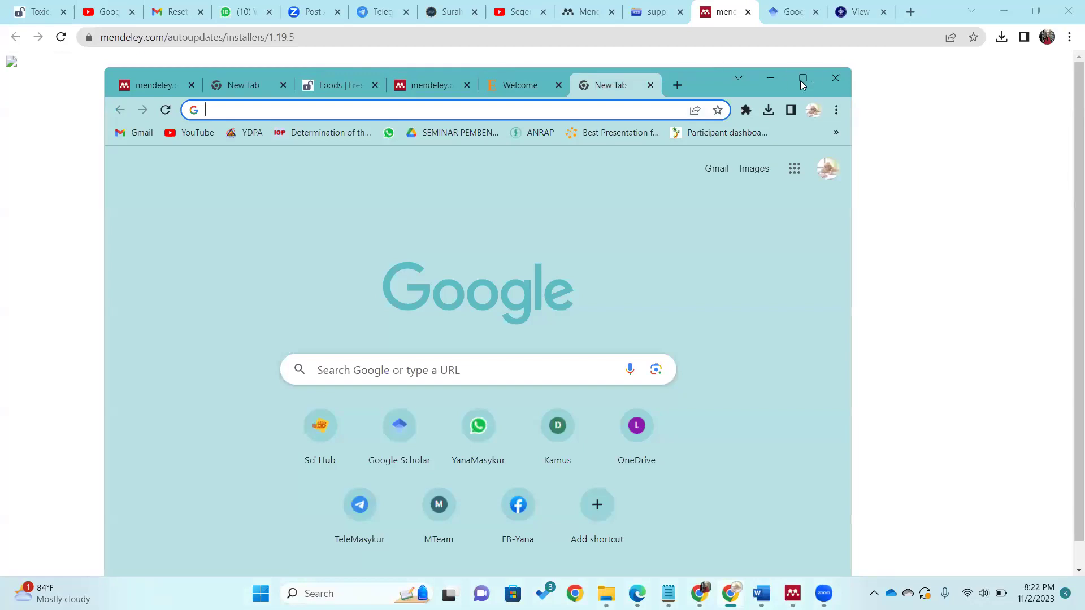
{"action": "left_click", "coordinate": [772, 78]}
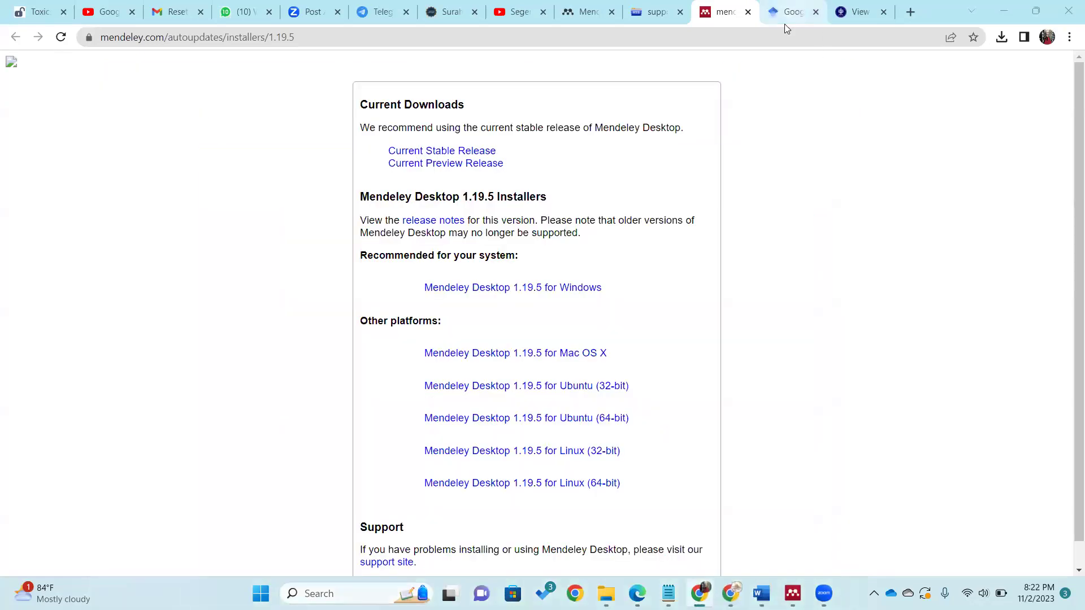
{"action": "left_click", "coordinate": [785, 23]}
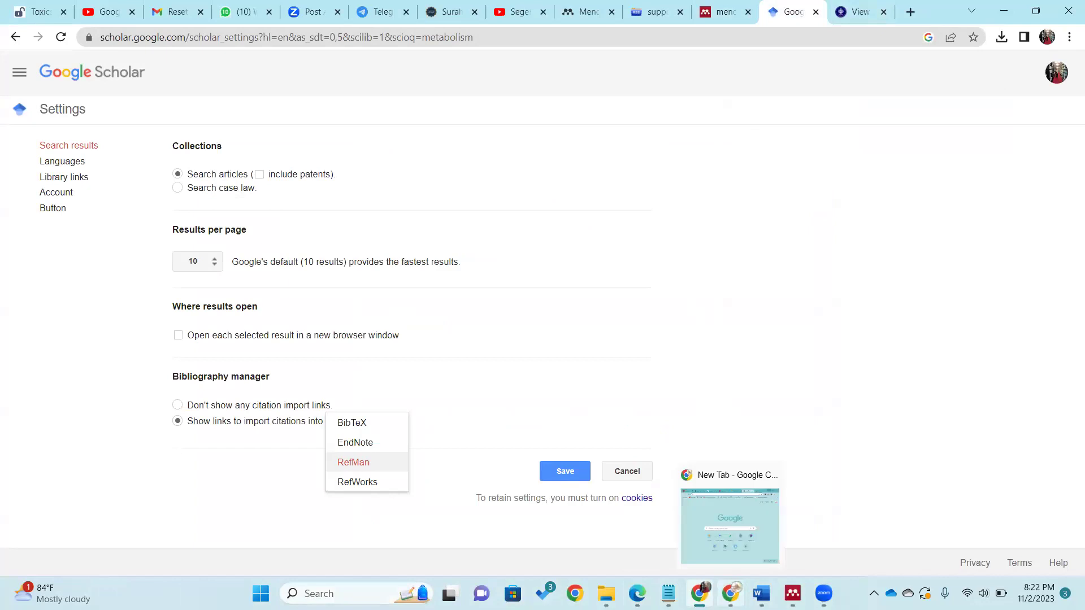
Step: Open Google Scholar in the other Chrome window's new tab and search for "tempe and diabetes mellitus"
{"action": "left_click", "coordinate": [733, 595]}
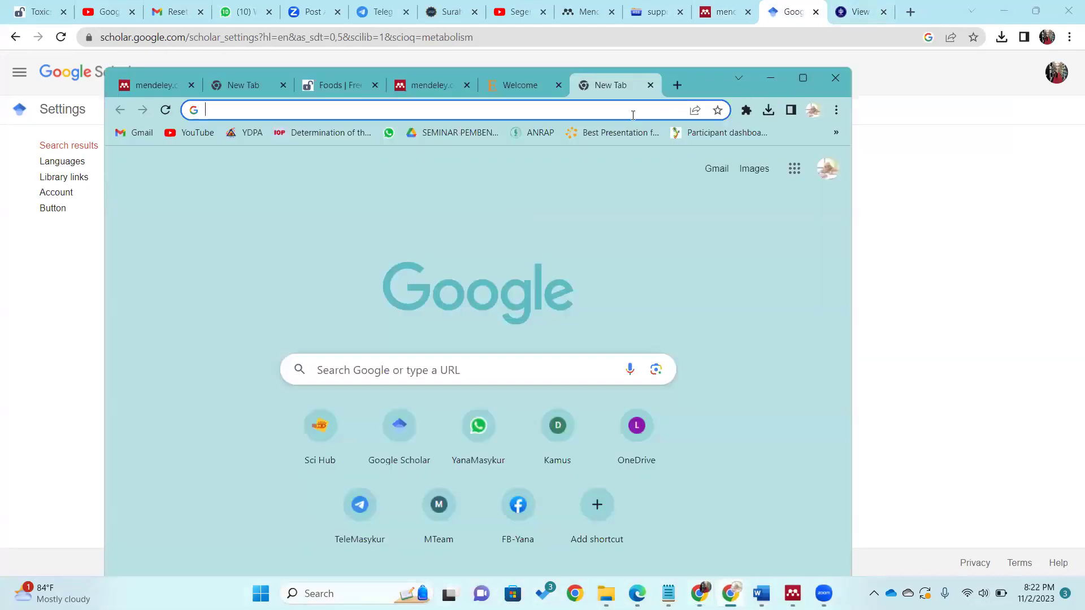
{"action": "left_click", "coordinate": [397, 441]}
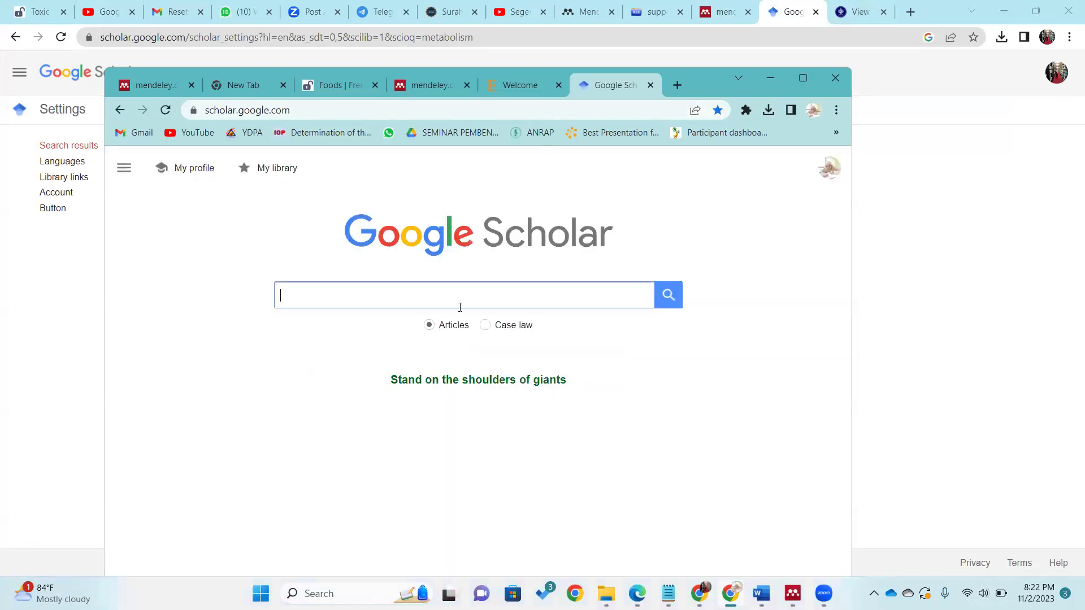
{"action": "type", "text": "tempe and dia"}
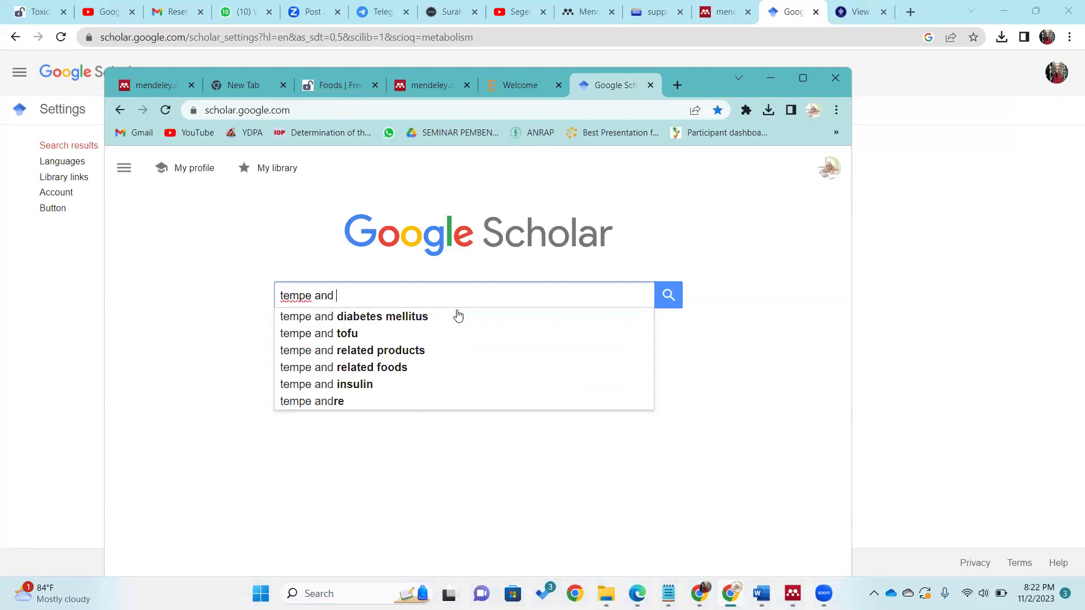
{"action": "left_click", "coordinate": [503, 318]}
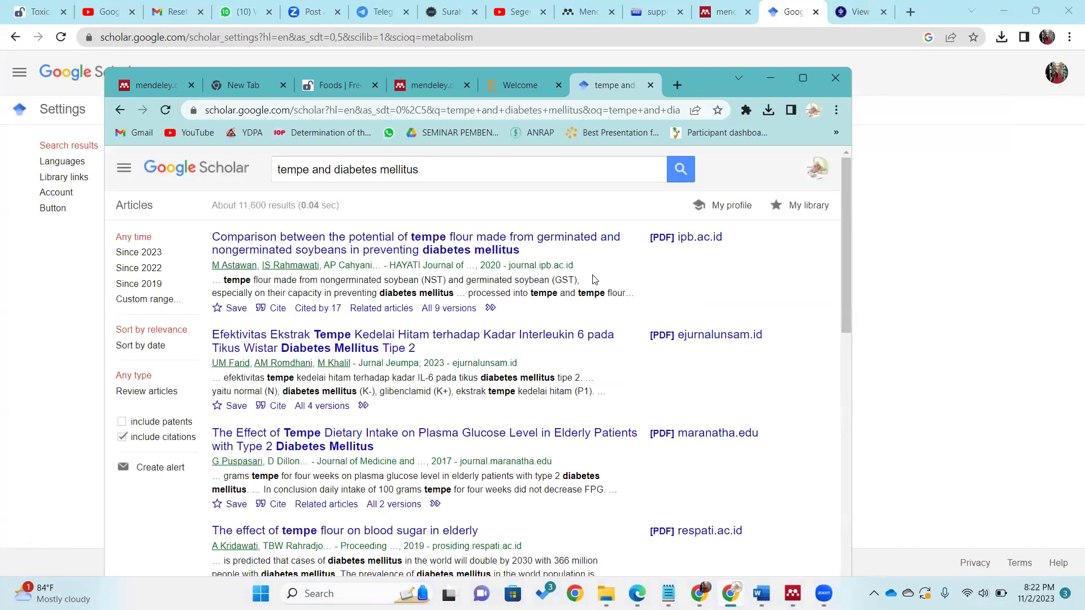
Step: Open the HAYATI Journal article comparing tempe flours and download its citation in Endnote/Zotero/Mendeley (RIS) format
{"action": "left_click", "coordinate": [421, 253]}
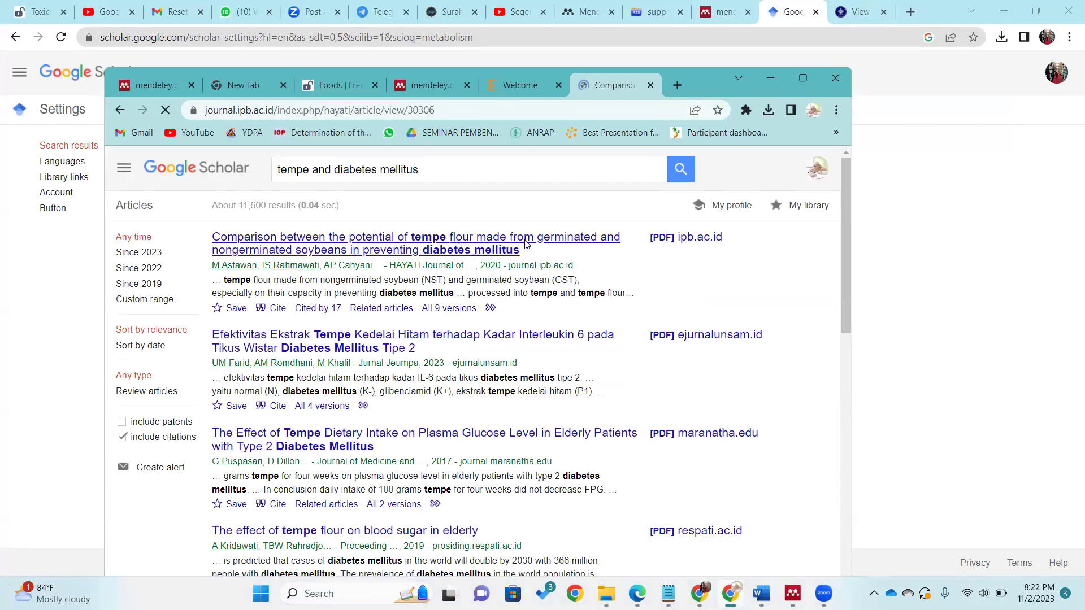
{"action": "scroll", "coordinate": [630, 304], "scroll_direction": "down", "scroll_amount": 7}
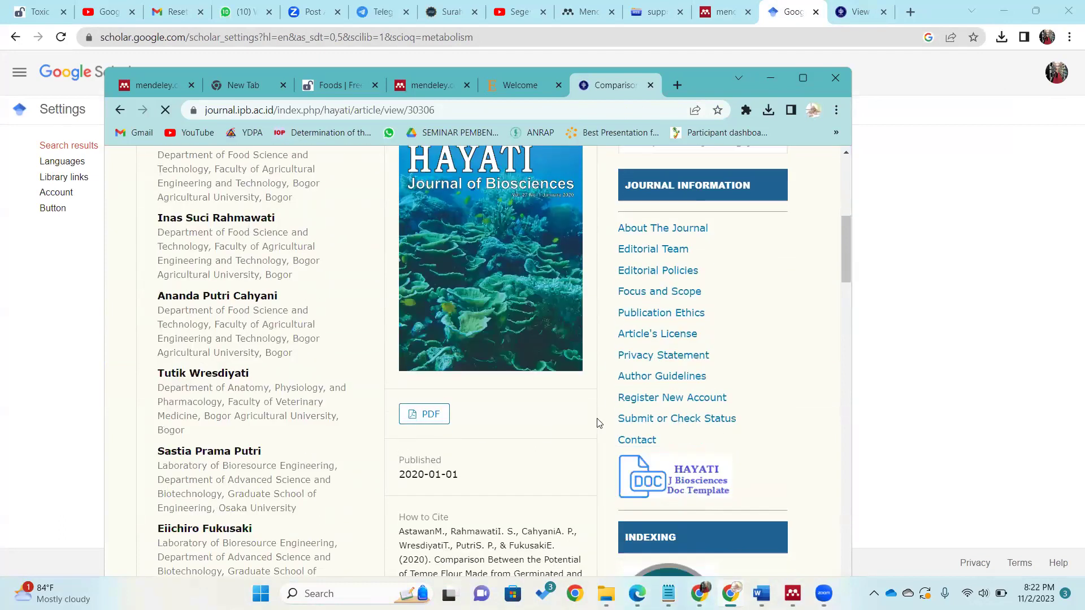
{"action": "scroll", "coordinate": [598, 424], "scroll_direction": "down", "scroll_amount": 3}
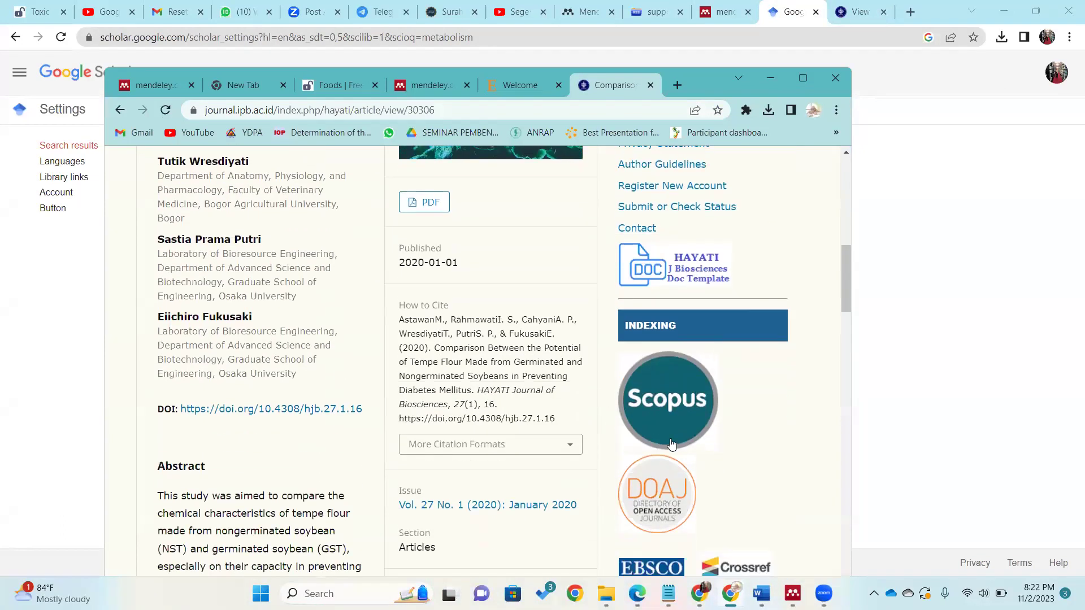
{"action": "scroll", "coordinate": [588, 316], "scroll_direction": "down", "scroll_amount": 2}
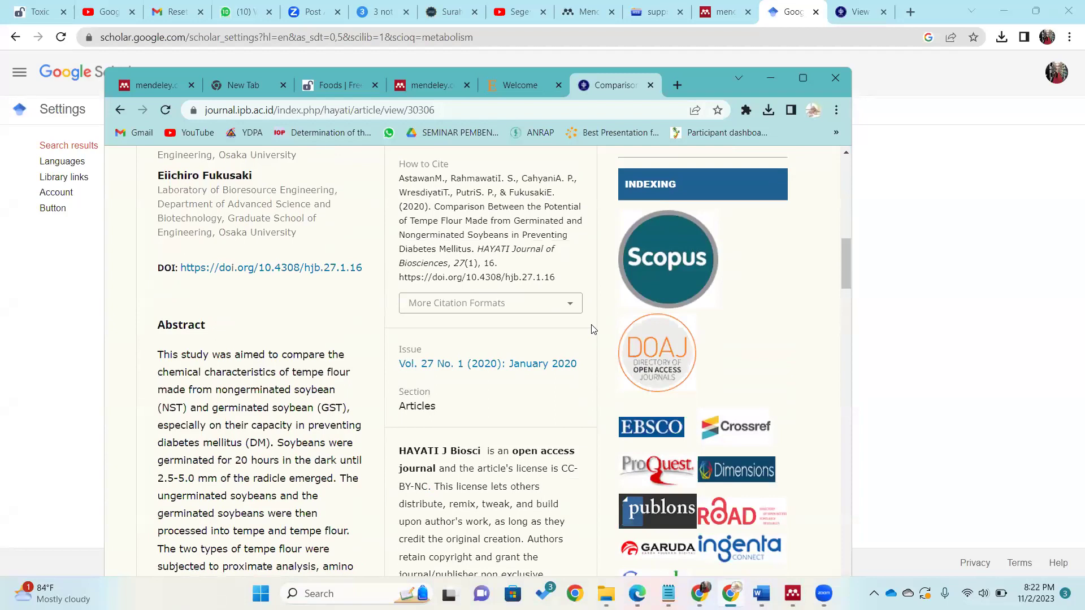
{"action": "left_click", "coordinate": [569, 305]}
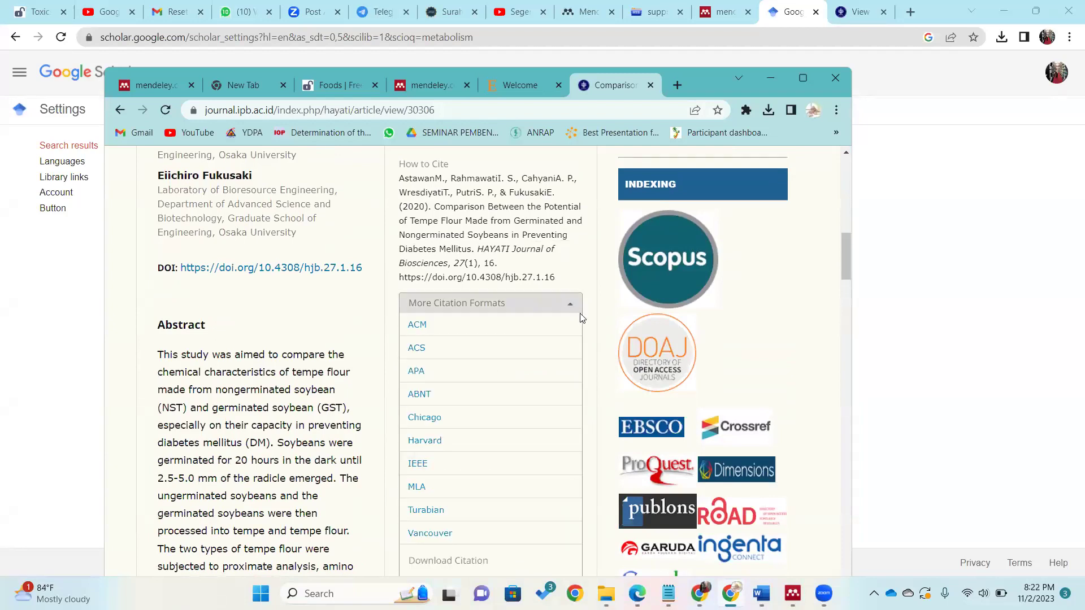
{"action": "scroll", "coordinate": [537, 393], "scroll_direction": "down", "scroll_amount": 2}
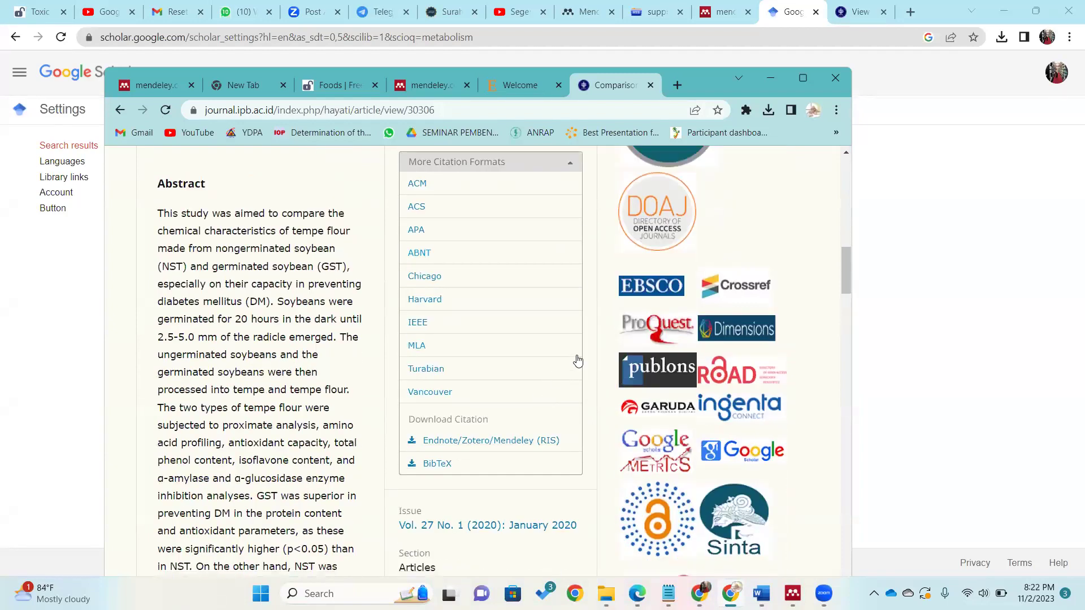
{"action": "left_click", "coordinate": [541, 444]}
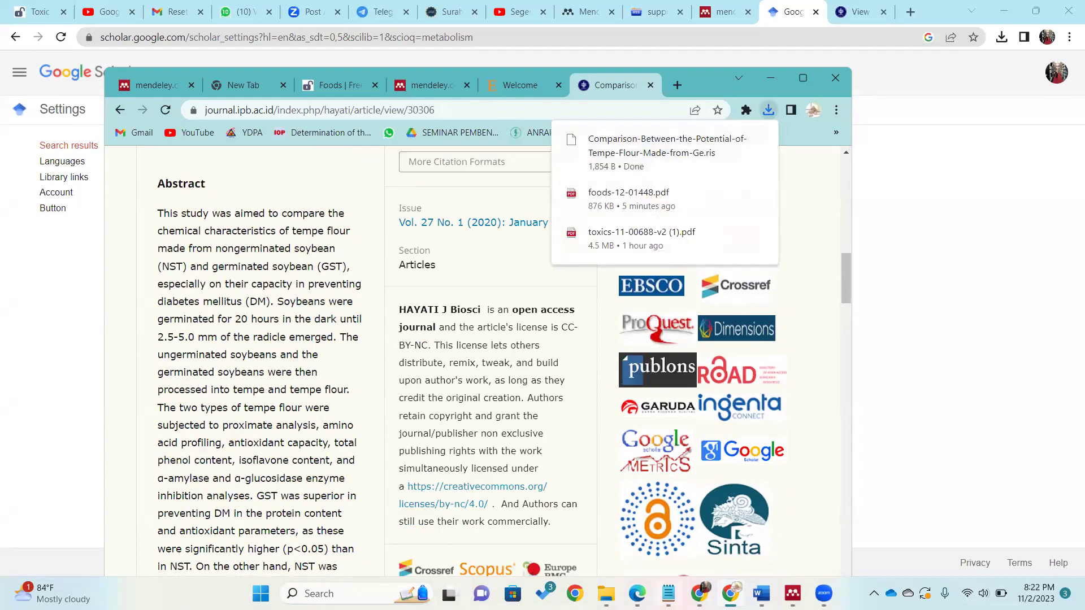
Step: Switch to File Explorer and view the downloaded RIS citation file in the Downloads folder
{"action": "left_click", "coordinate": [606, 593]}
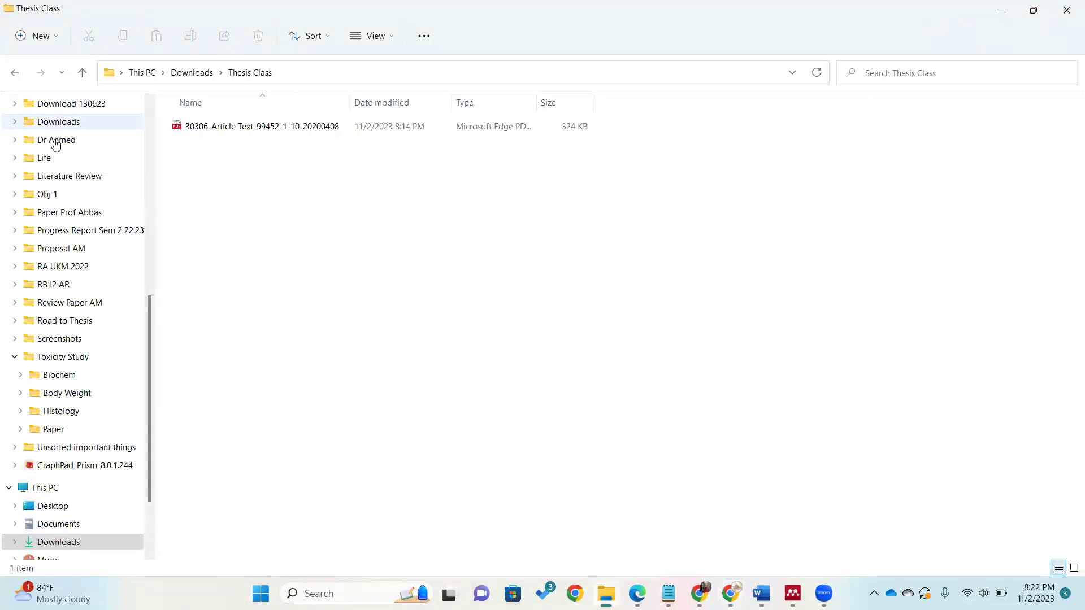
{"action": "scroll", "coordinate": [85, 271], "scroll_direction": "up", "scroll_amount": 2}
{"action": "scroll", "coordinate": [85, 271], "scroll_direction": "up", "scroll_amount": 6}
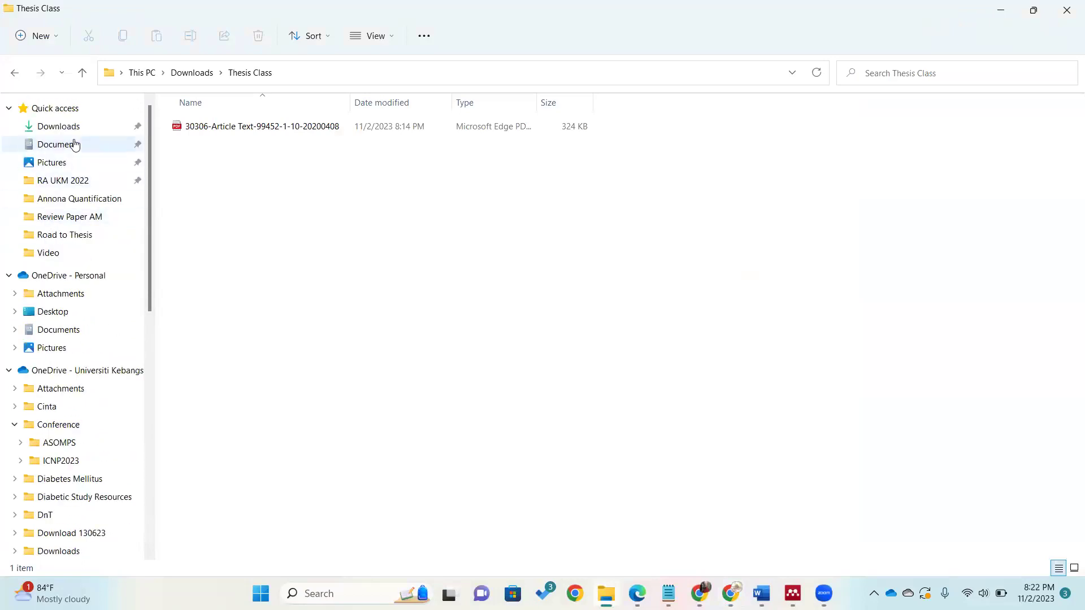
{"action": "left_click", "coordinate": [73, 128]}
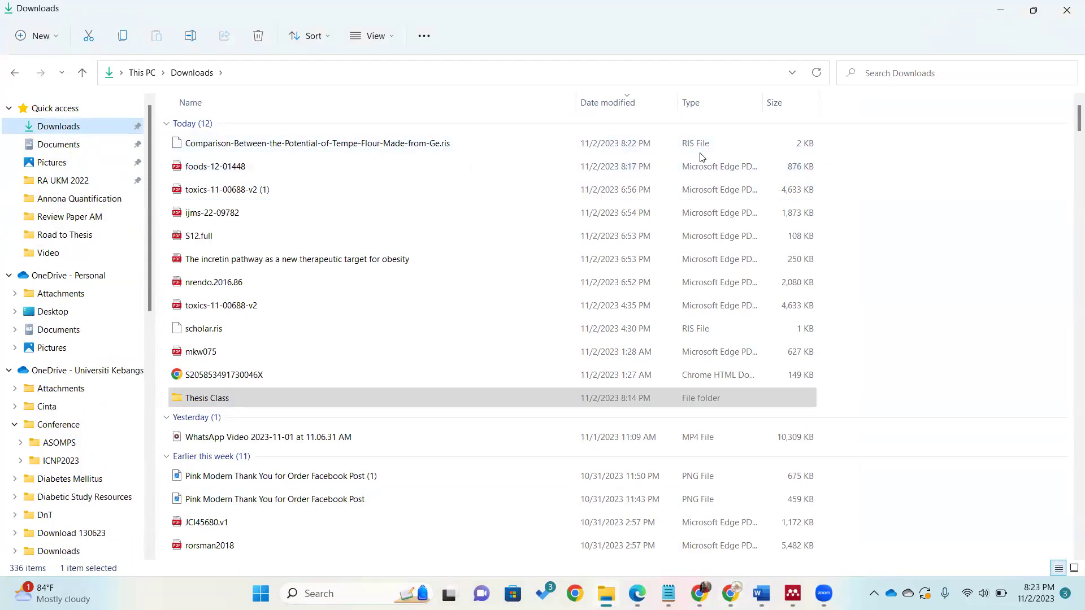
Step: In Mendeley Desktop, add Comparison-Between-the-Potential-of-Tempe-Flour-Made-from-Ge.ris from Downloads to the Metabolomics Trial Folder and review its details
{"action": "key", "text": "alt+Tab"}
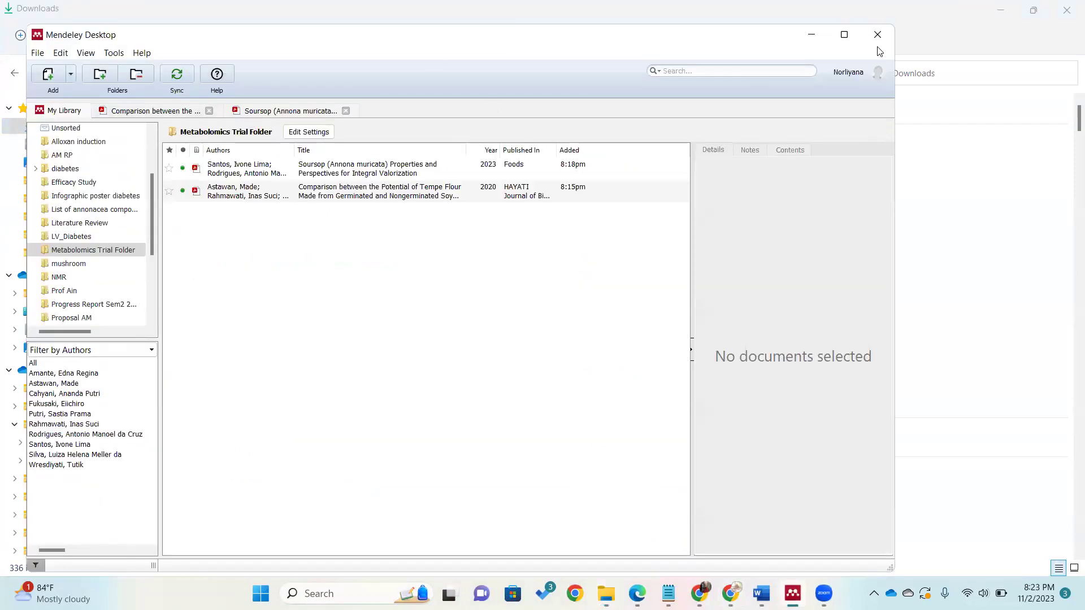
{"action": "left_click", "coordinate": [54, 77]}
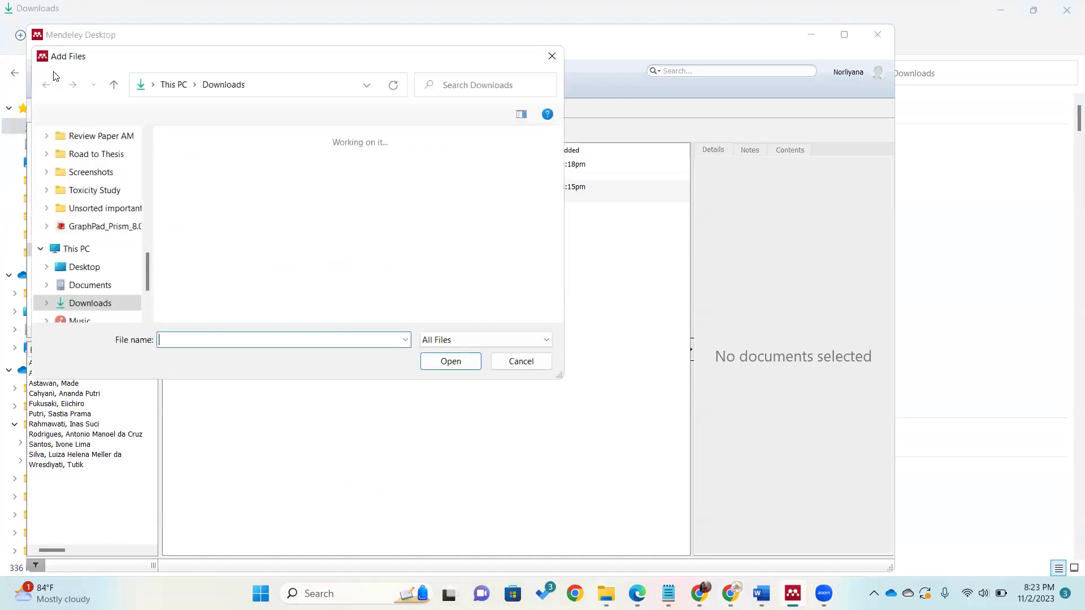
{"action": "left_click", "coordinate": [264, 163]}
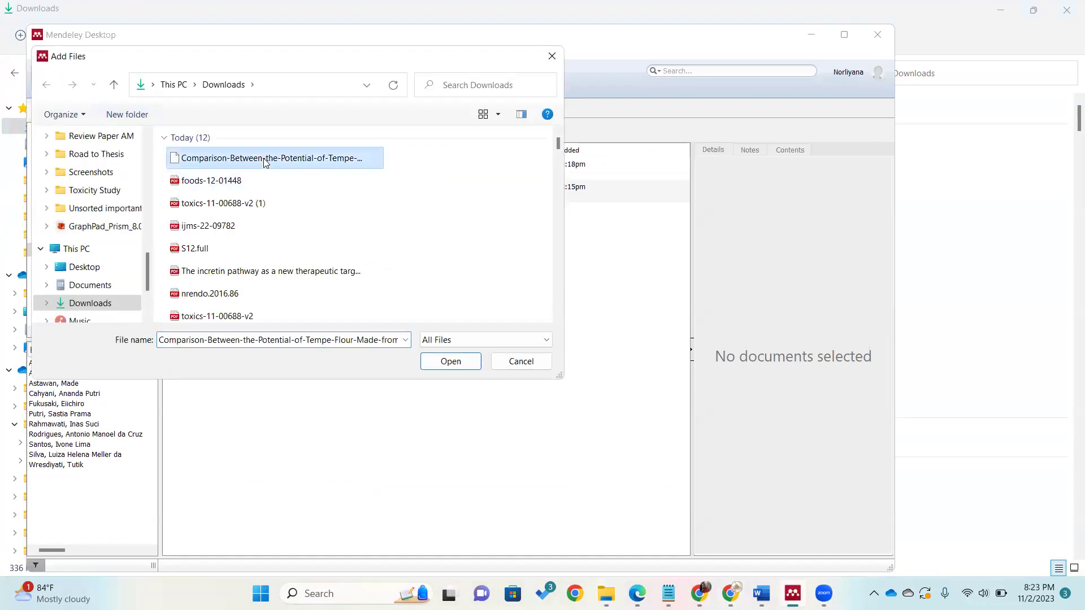
{"action": "left_click", "coordinate": [450, 362]}
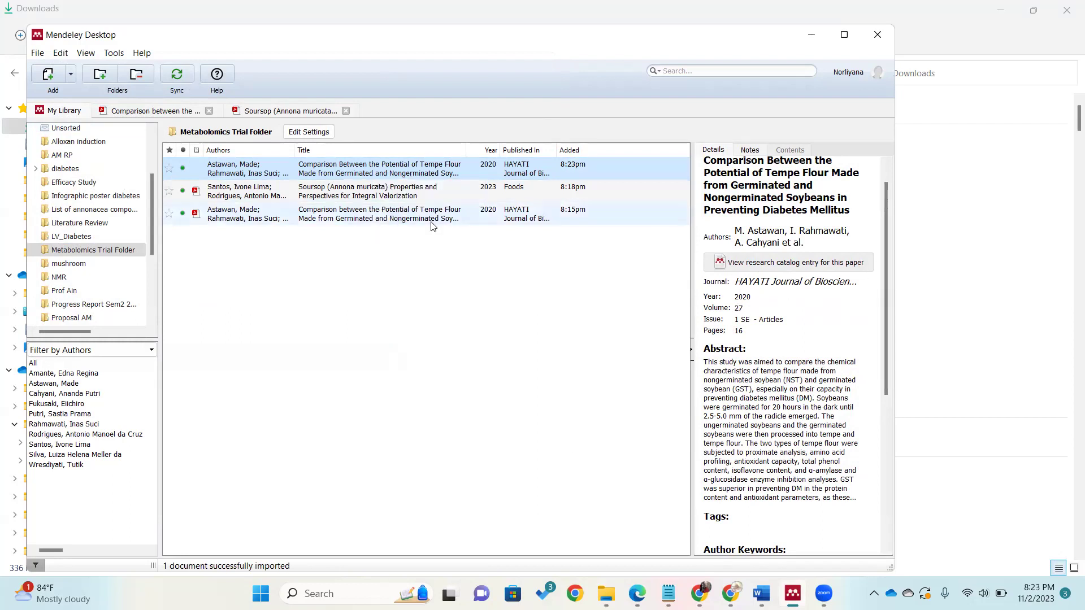
{"action": "scroll", "coordinate": [835, 355], "scroll_direction": "down", "scroll_amount": 3}
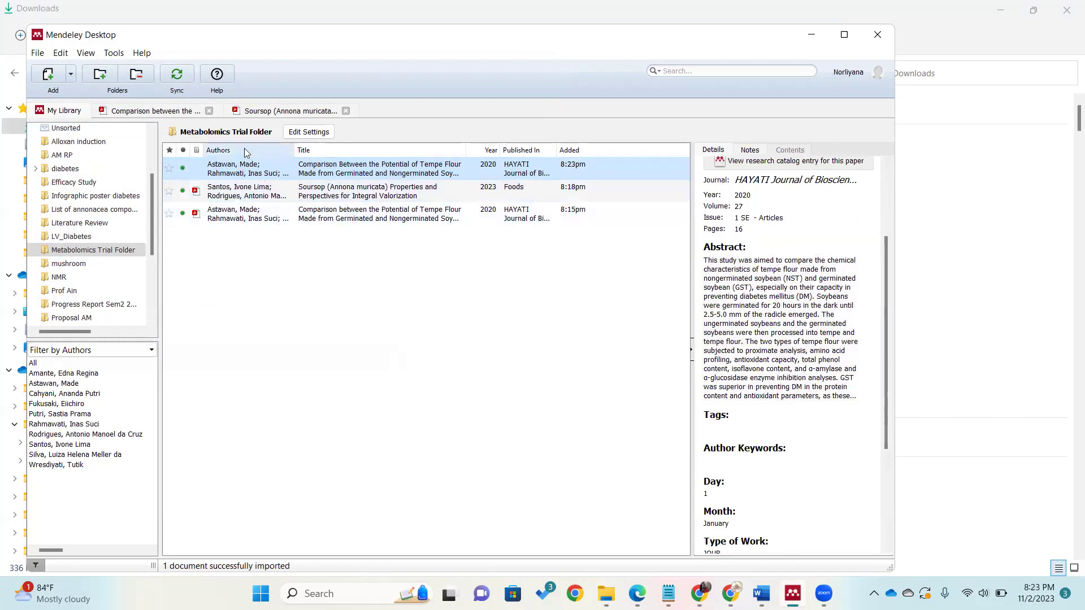
Step: Close the tempe flour and soursop PDF tabs and select the soursop entry in the Metabolomics Trial Folder
{"action": "left_click", "coordinate": [209, 111]}
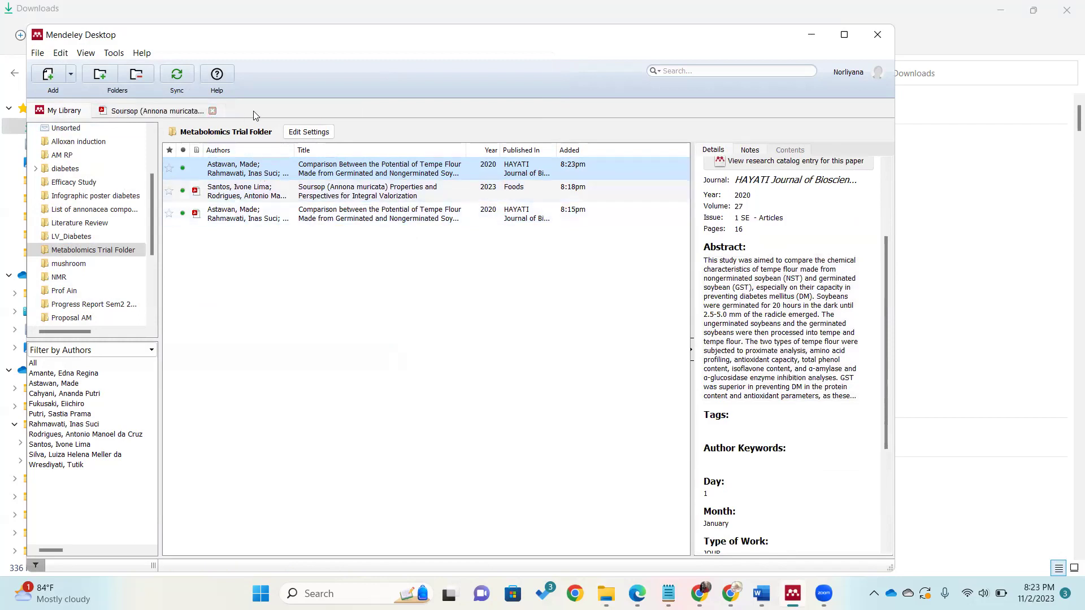
{"action": "left_click", "coordinate": [212, 111]}
{"action": "left_click", "coordinate": [380, 169]}
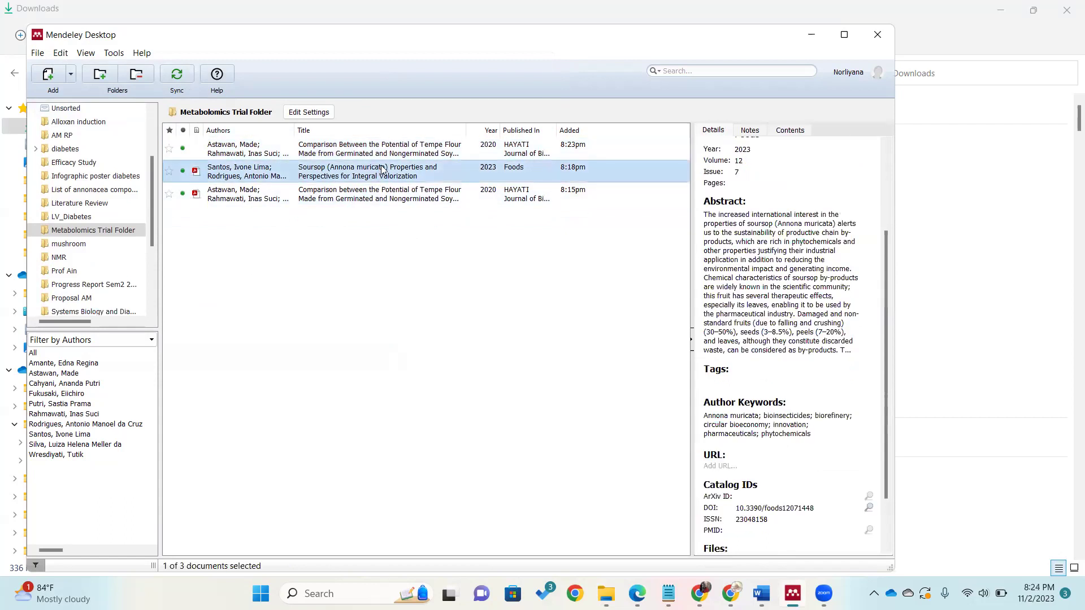
Step: Delete the older PDF-based tempe flour document and the soursop document from the library, keeping the Metabolomics Trial Folder itself
{"action": "left_click", "coordinate": [312, 190]}
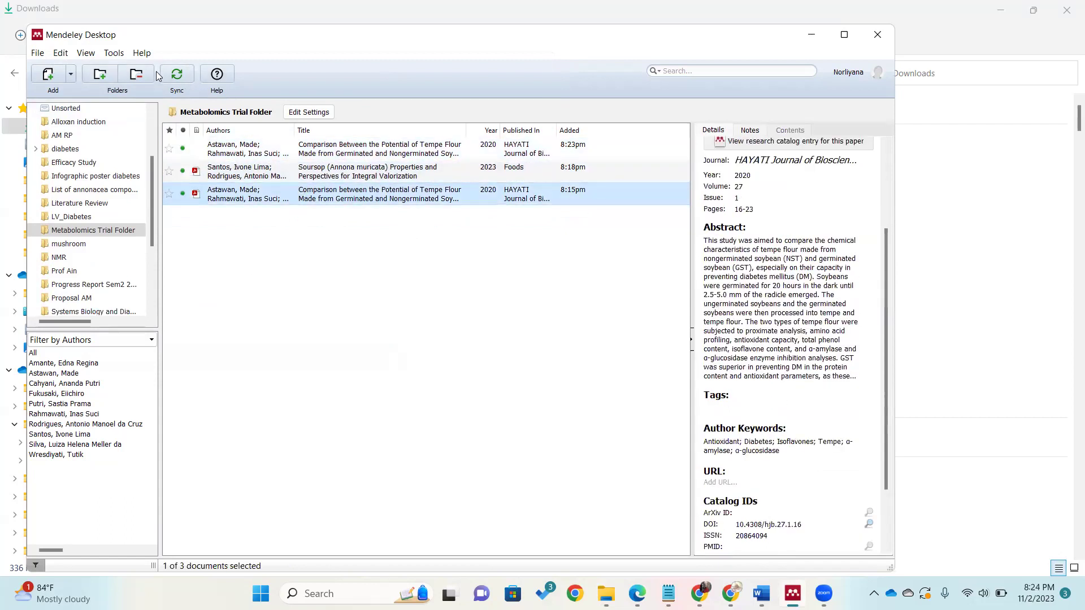
{"action": "left_click", "coordinate": [136, 75]}
{"action": "left_click", "coordinate": [568, 328]}
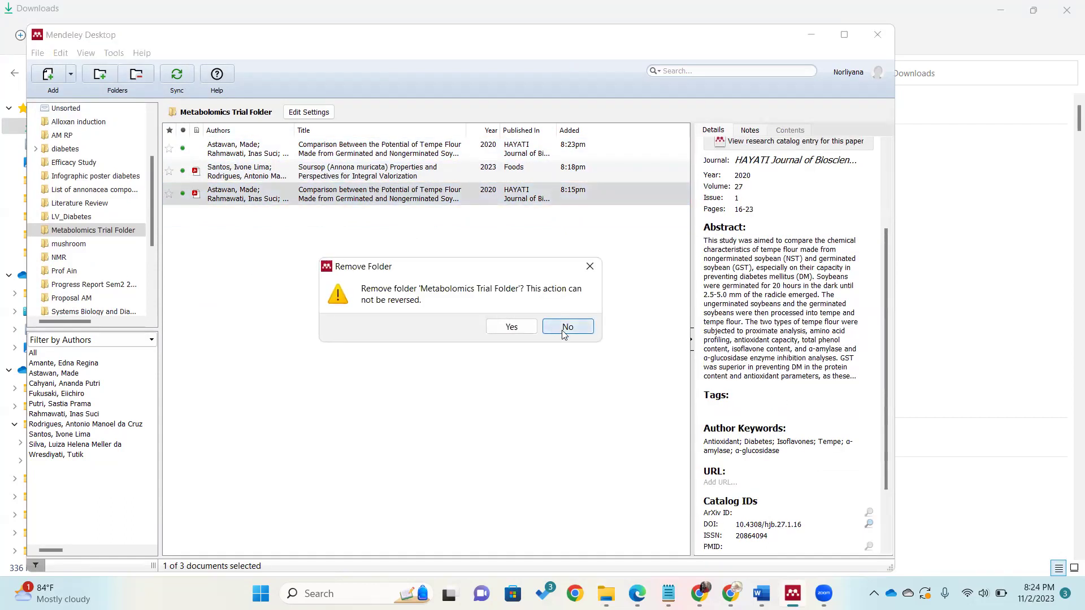
{"action": "right_click", "coordinate": [466, 192]}
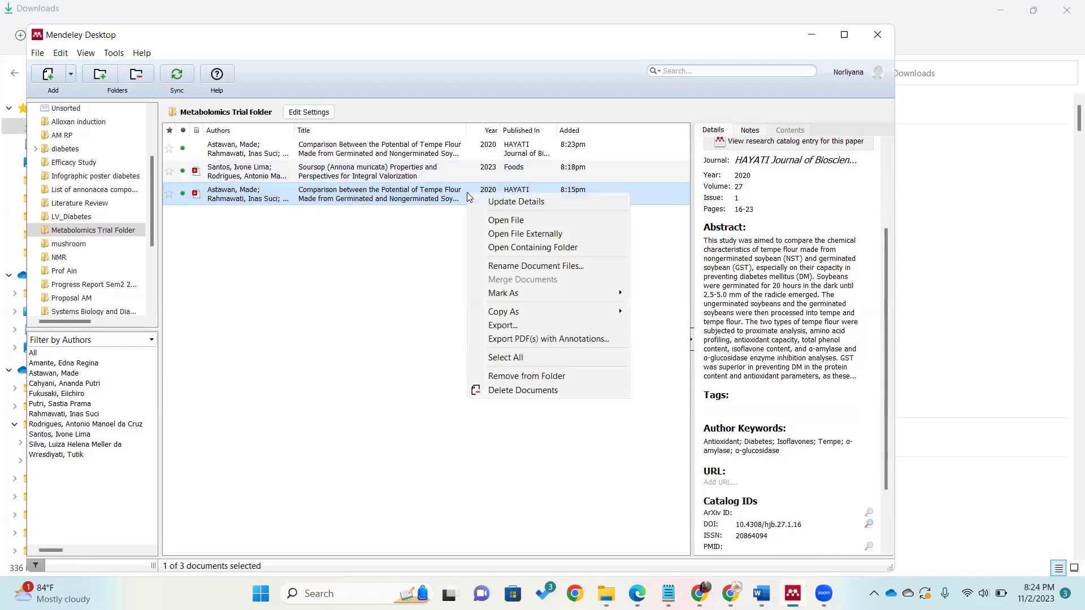
{"action": "left_click", "coordinate": [523, 392]}
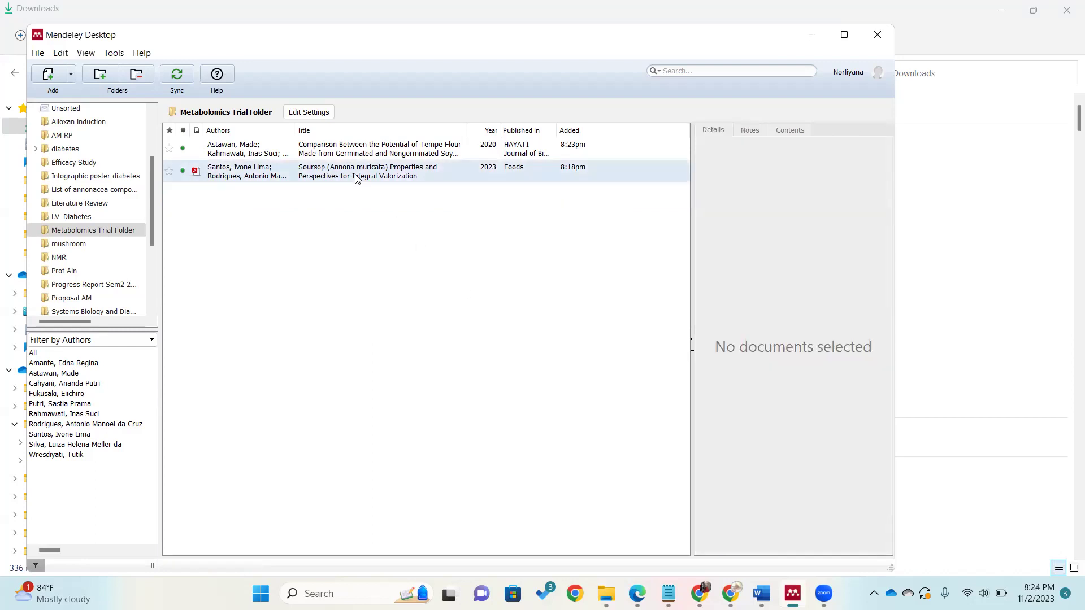
{"action": "right_click", "coordinate": [356, 175]}
{"action": "left_click", "coordinate": [427, 372]}
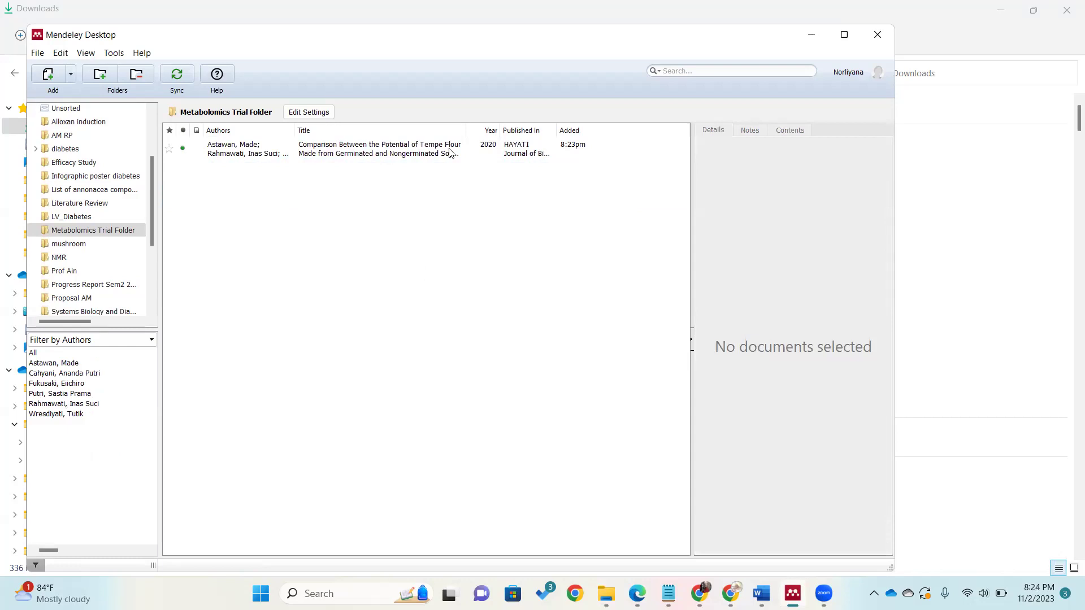
{"action": "key", "text": "Down"}
{"action": "scroll", "coordinate": [790, 323], "scroll_direction": "down", "scroll_amount": 3}
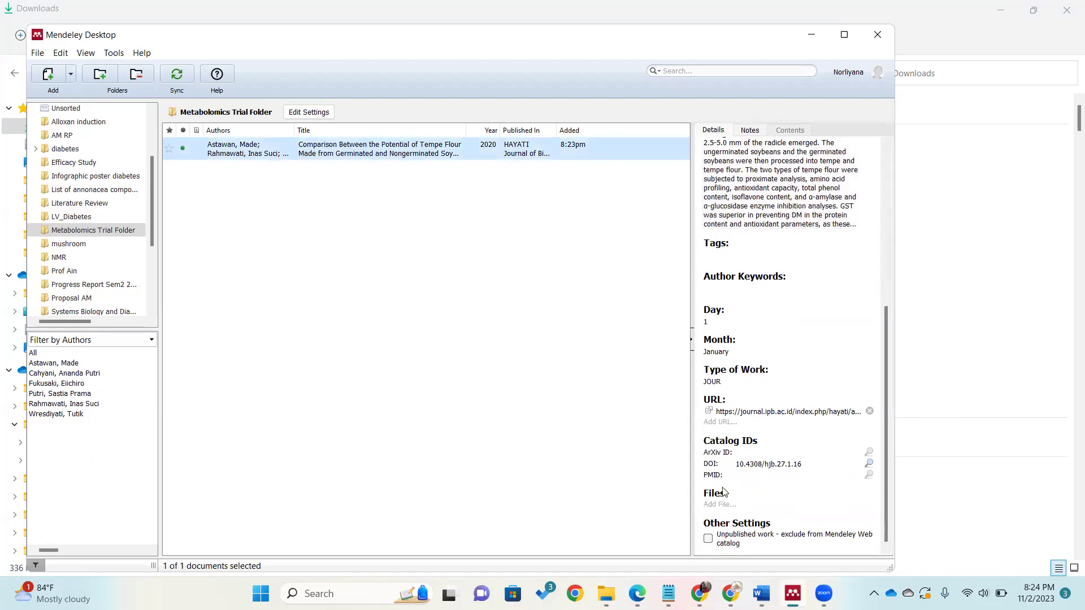
{"action": "scroll", "coordinate": [760, 316], "scroll_direction": "up", "scroll_amount": 8}
{"action": "scroll", "coordinate": [762, 300], "scroll_direction": "down", "scroll_amount": 1}
{"action": "scroll", "coordinate": [762, 300], "scroll_direction": "down", "scroll_amount": 5}
{"action": "left_click", "coordinate": [715, 506]}
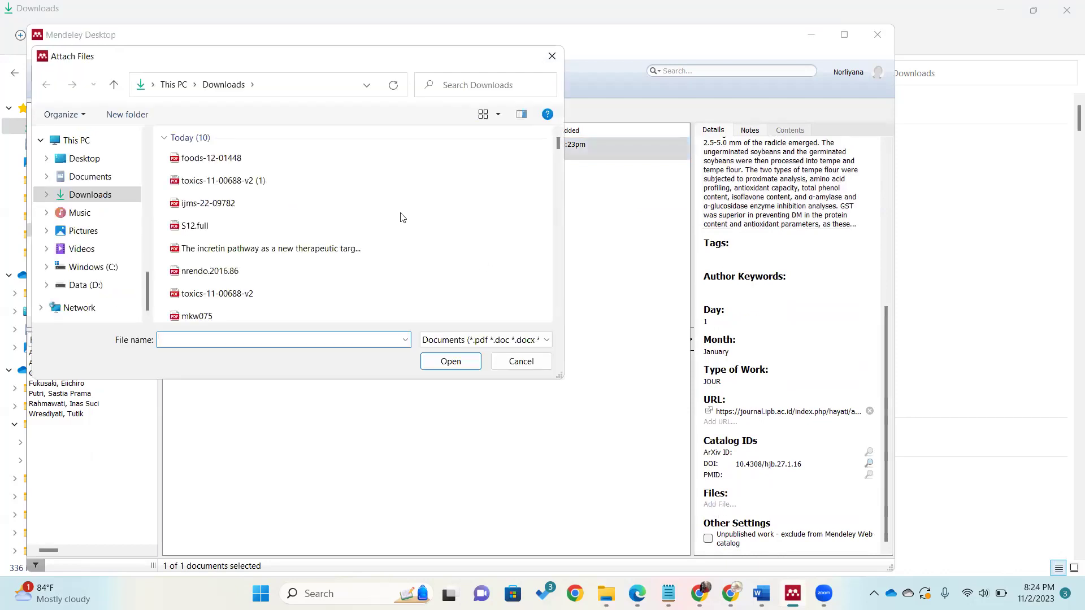
{"action": "scroll", "coordinate": [229, 277], "scroll_direction": "down", "scroll_amount": 3}
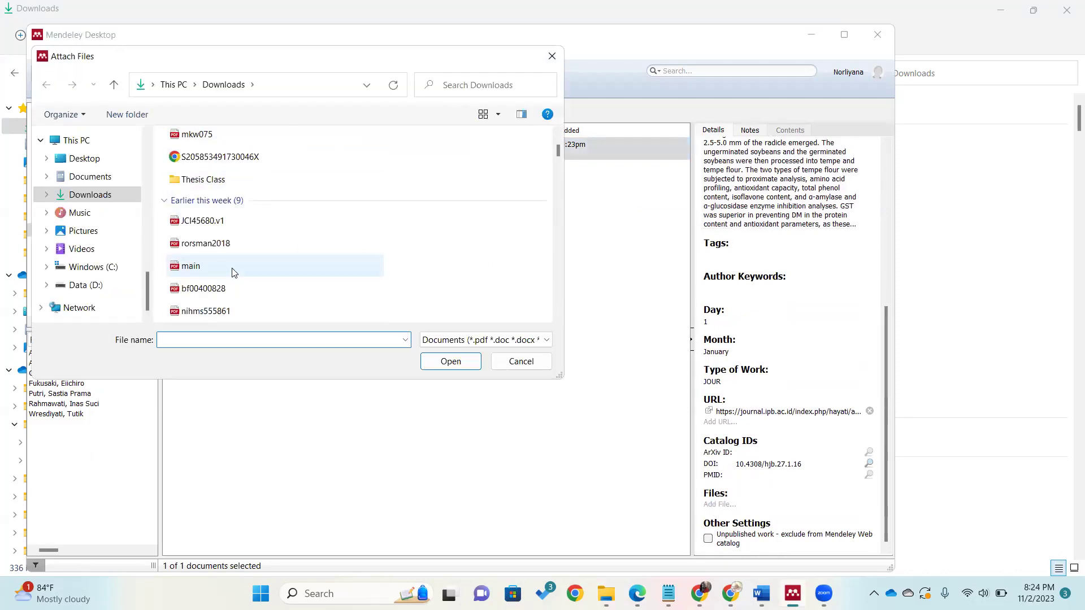
{"action": "left_click", "coordinate": [247, 175]}
{"action": "left_click", "coordinate": [247, 175]}
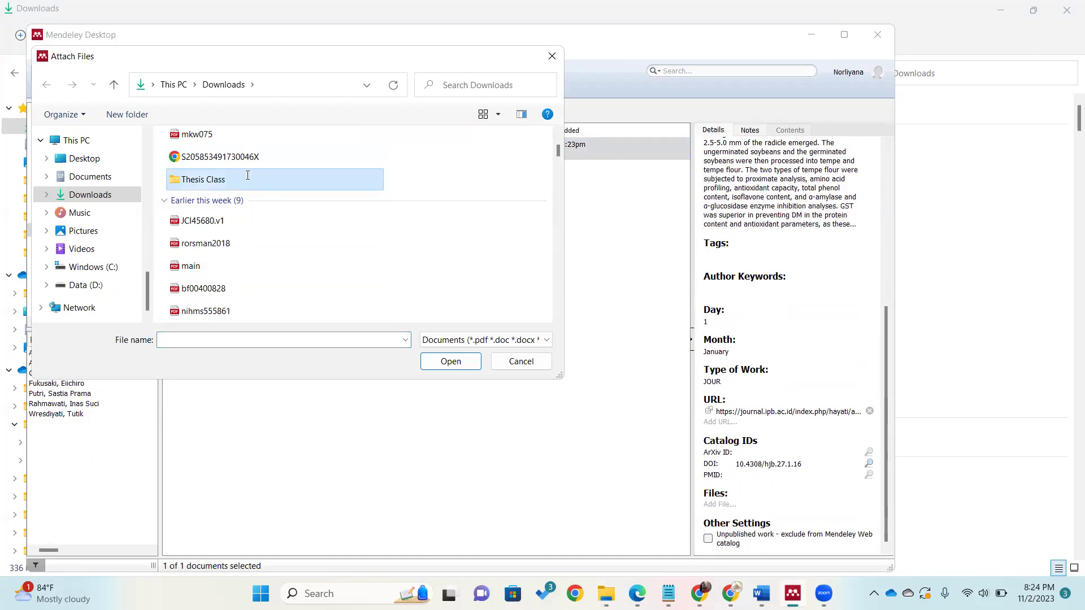
{"action": "double_click", "coordinate": [303, 174]}
{"action": "left_click", "coordinate": [260, 160]}
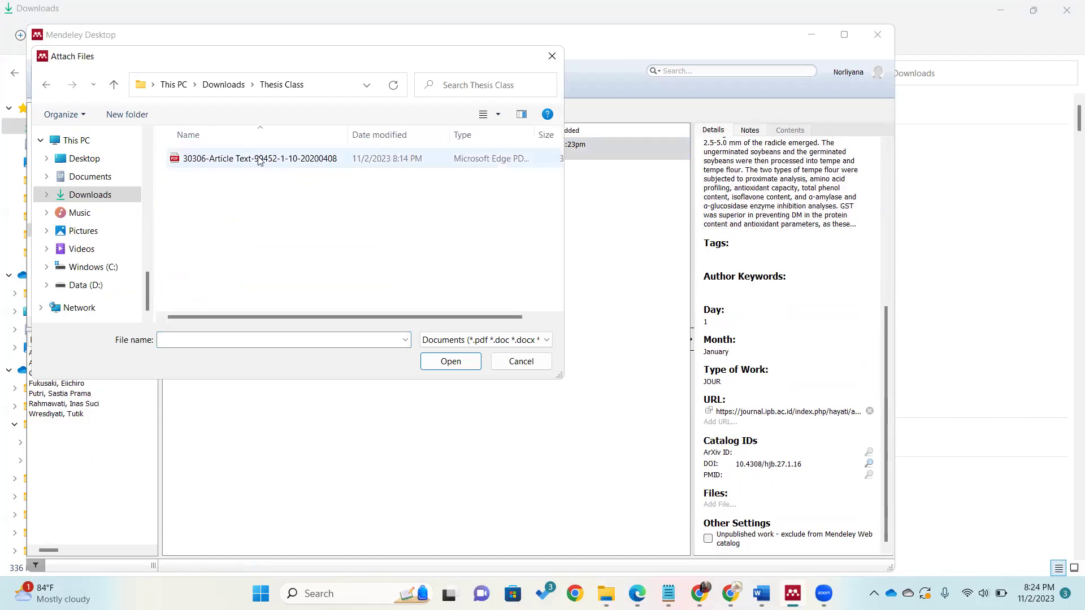
{"action": "left_click", "coordinate": [451, 361]}
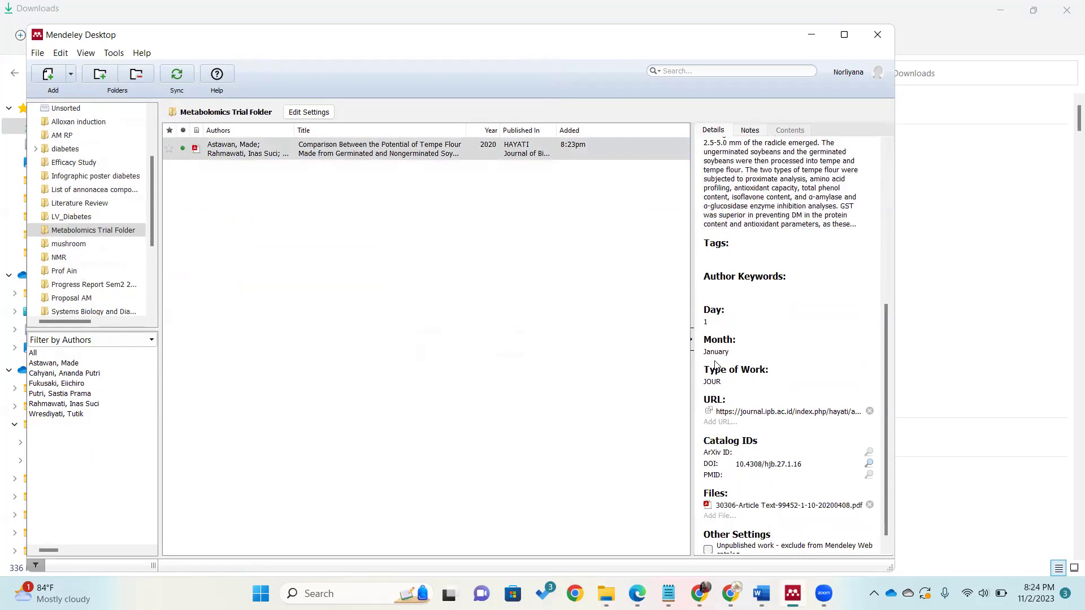
Step: Open the PDF attached to the tempe flour entry and skim through its pages
{"action": "left_click", "coordinate": [196, 142]}
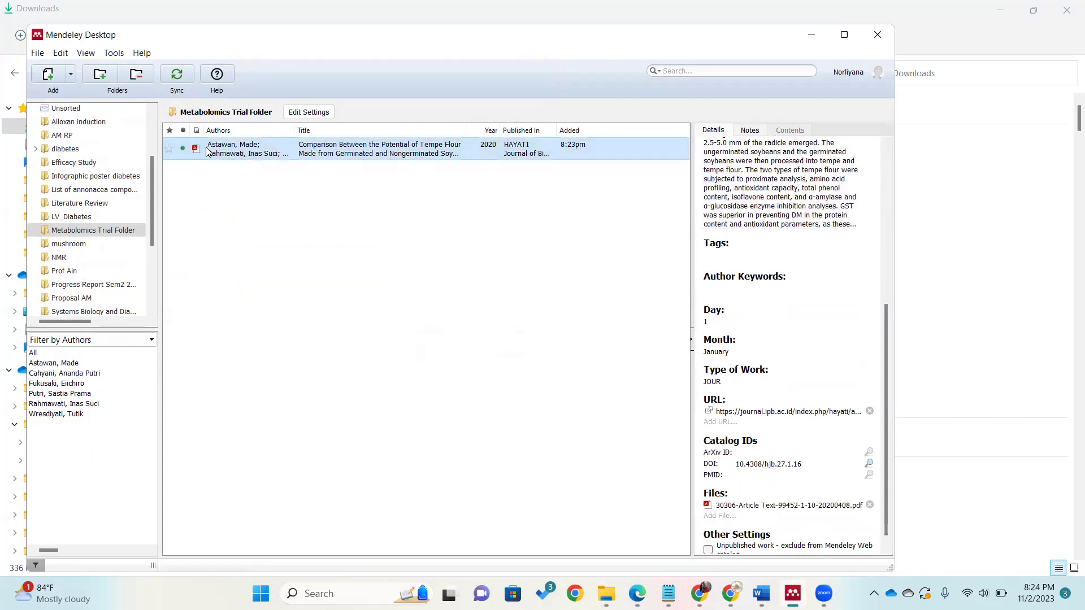
{"action": "left_click", "coordinate": [256, 153]}
{"action": "double_click", "coordinate": [238, 154]}
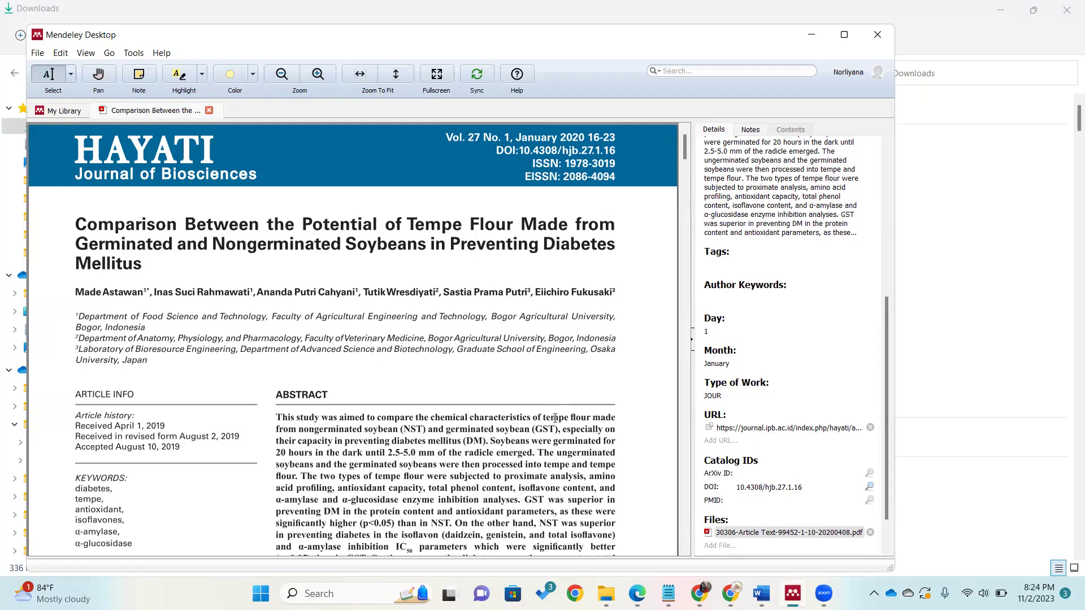
{"action": "scroll", "coordinate": [555, 418], "scroll_direction": "down", "scroll_amount": 15}
{"action": "scroll", "coordinate": [555, 418], "scroll_direction": "down", "scroll_amount": 10}
{"action": "scroll", "coordinate": [589, 372], "scroll_direction": "up", "scroll_amount": 20}
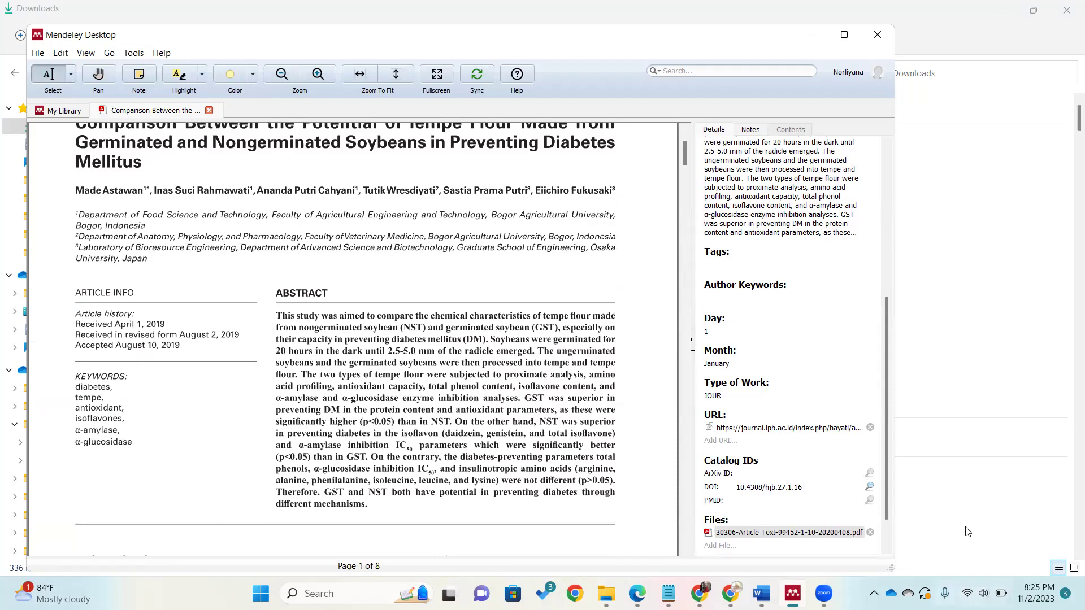
Step: Switch to Chrome, return to the Google Scholar results and examine the journal page of the article "Efektivitas Ekstrak Tempe Kedelai Hitam"
{"action": "mouse_move", "coordinate": [699, 593]}
{"action": "left_click", "coordinate": [699, 526]}
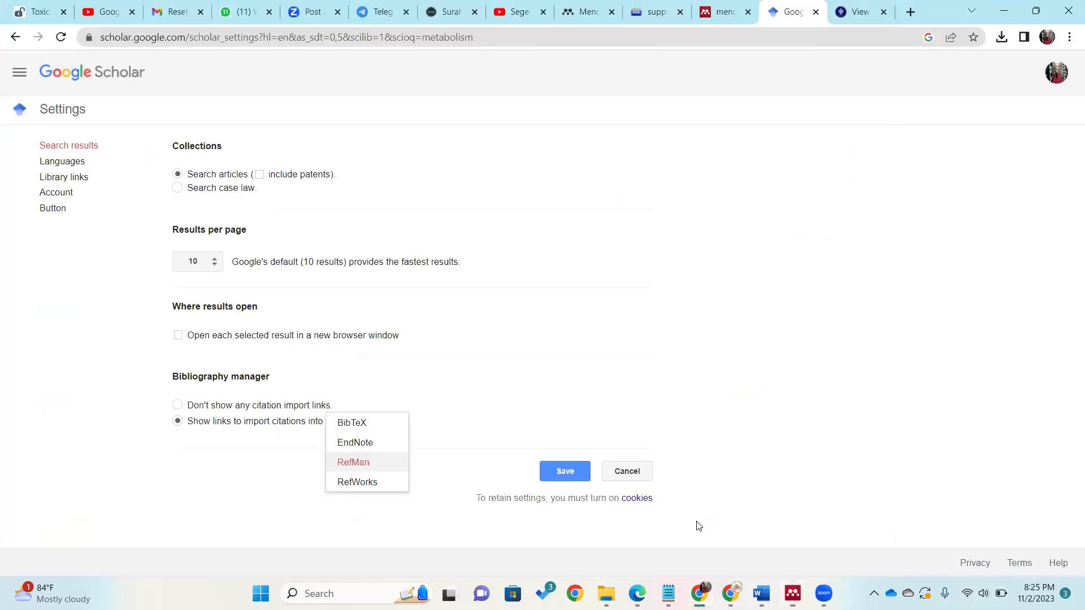
{"action": "left_click", "coordinate": [734, 517]}
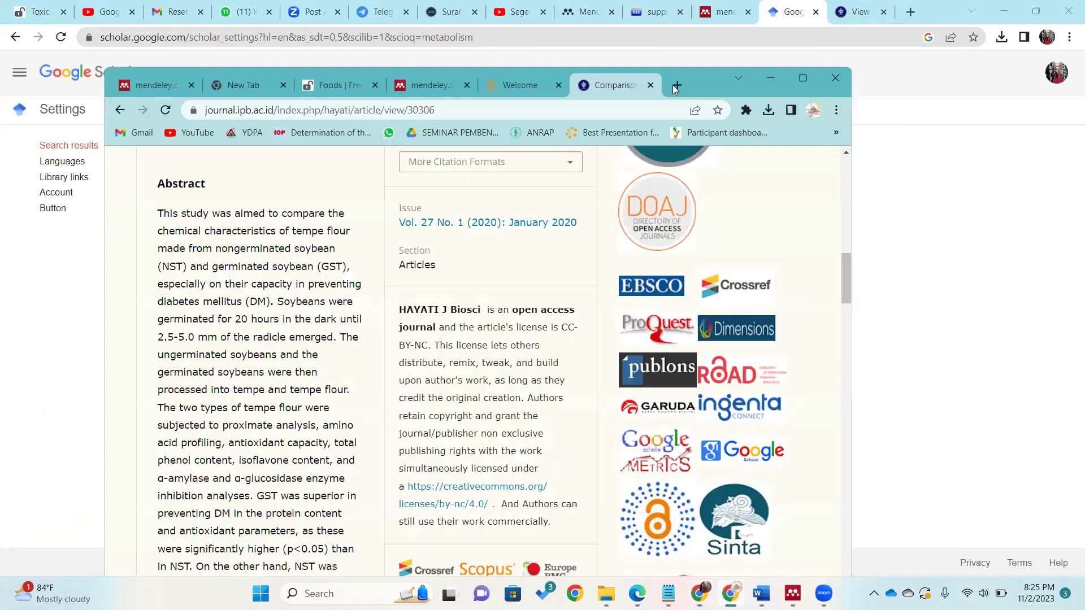
{"action": "left_click", "coordinate": [121, 111]}
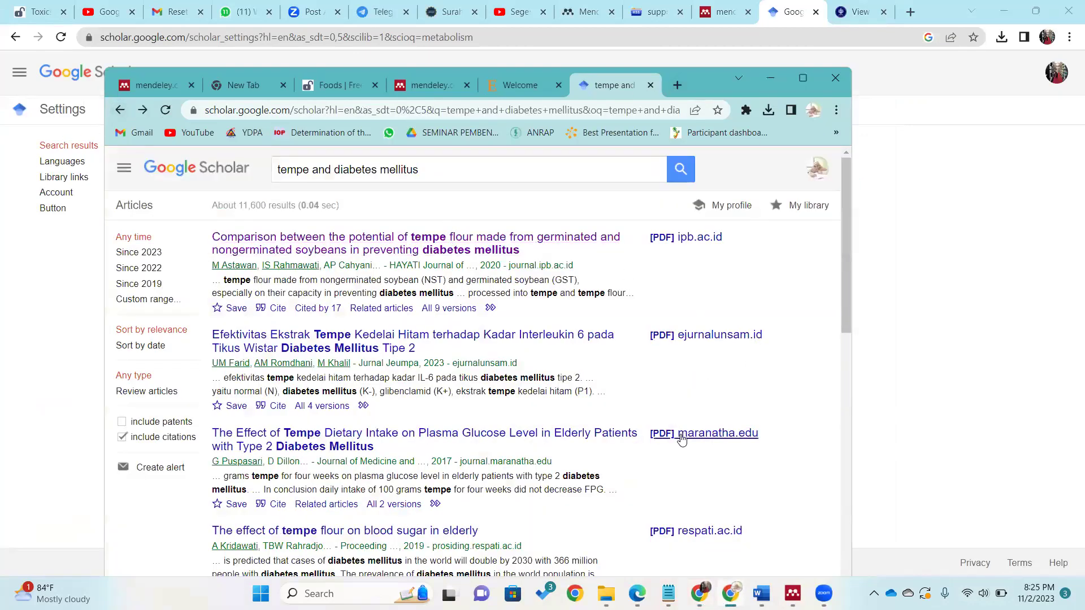
{"action": "left_click", "coordinate": [399, 347]}
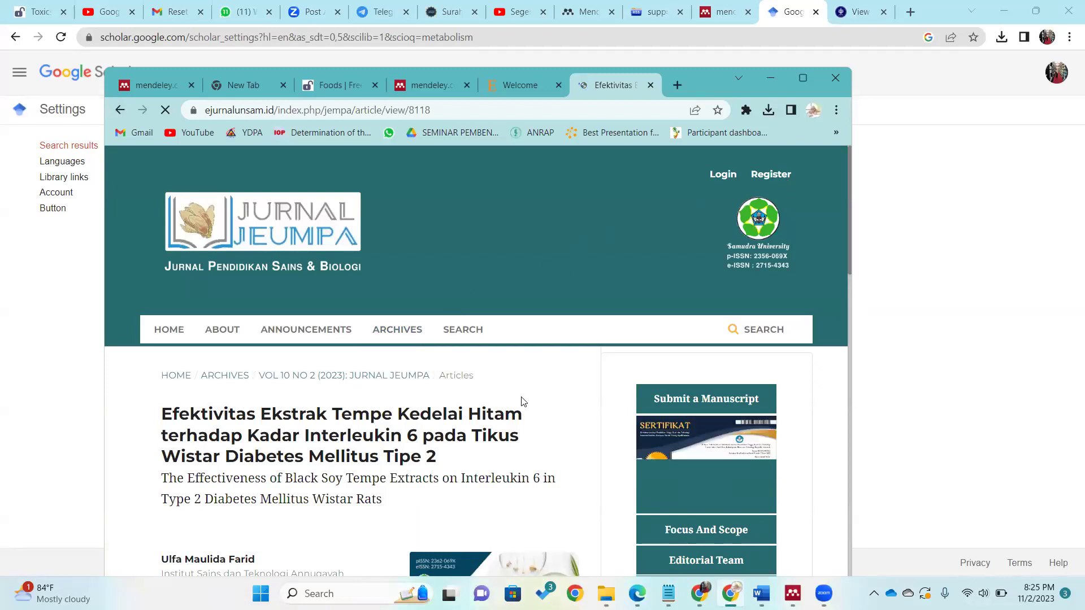
{"action": "scroll", "coordinate": [523, 398], "scroll_direction": "down", "scroll_amount": 9}
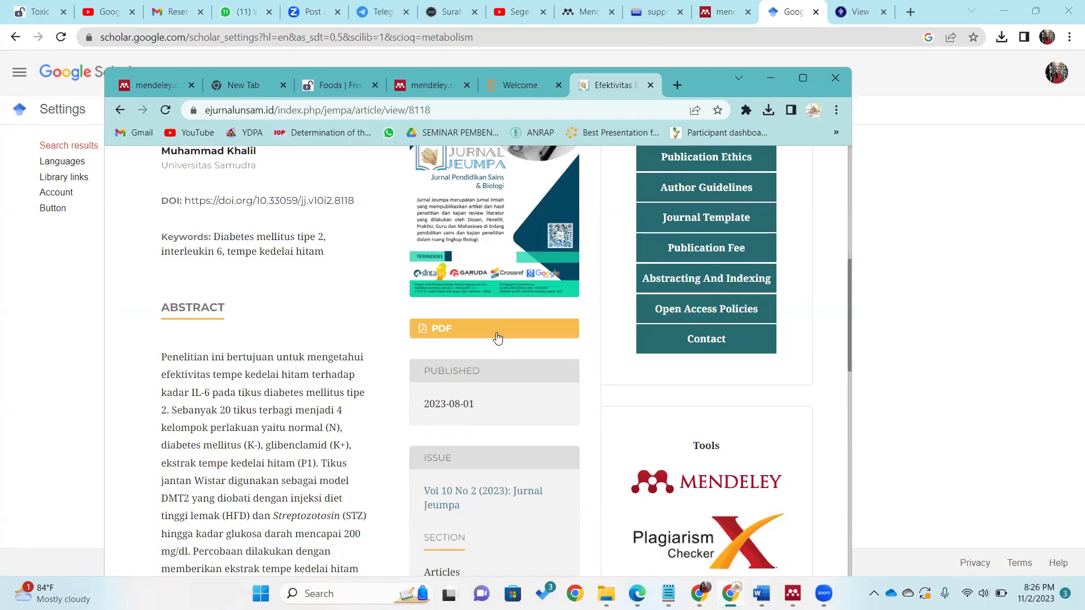
{"action": "scroll", "coordinate": [729, 382], "scroll_direction": "up", "scroll_amount": 3}
{"action": "scroll", "coordinate": [729, 382], "scroll_direction": "up", "scroll_amount": 3}
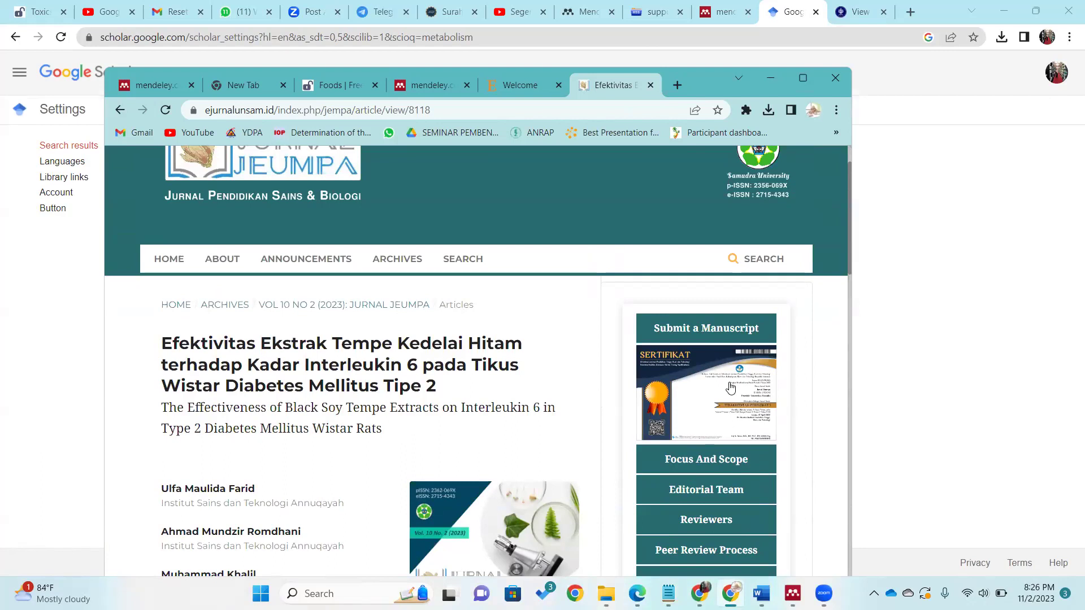
{"action": "scroll", "coordinate": [516, 317], "scroll_direction": "down", "scroll_amount": 1}
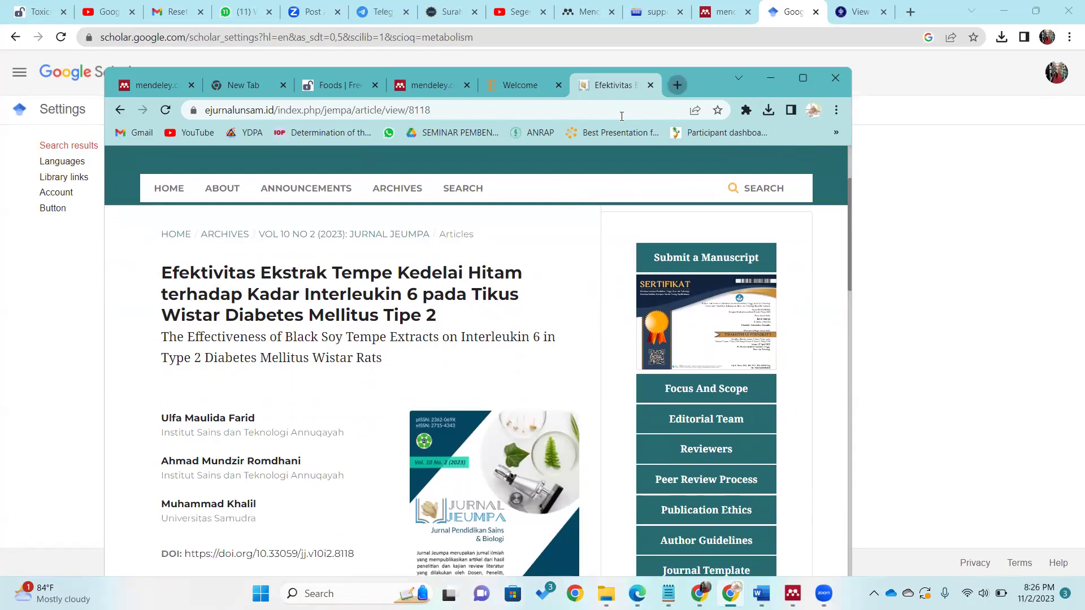
Step: Search Google in a new tab for "mendeley desktop 1.19.5 installers" and look through the results
{"action": "left_click", "coordinate": [677, 85]}
{"action": "type", "text": "mendeley desktop 1.19.5 installers"}
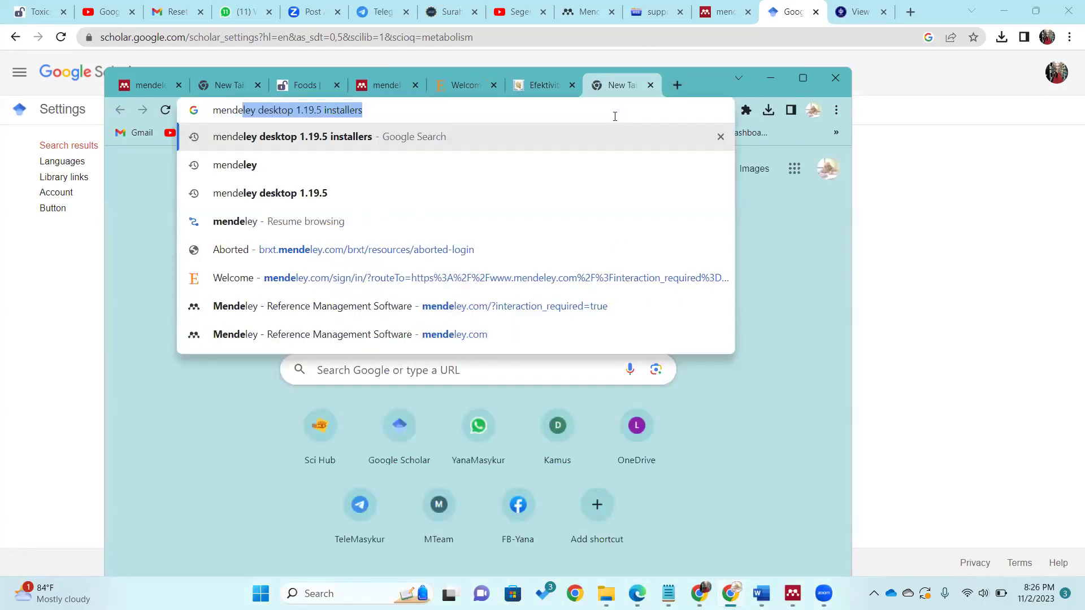
{"action": "key", "text": "Return"}
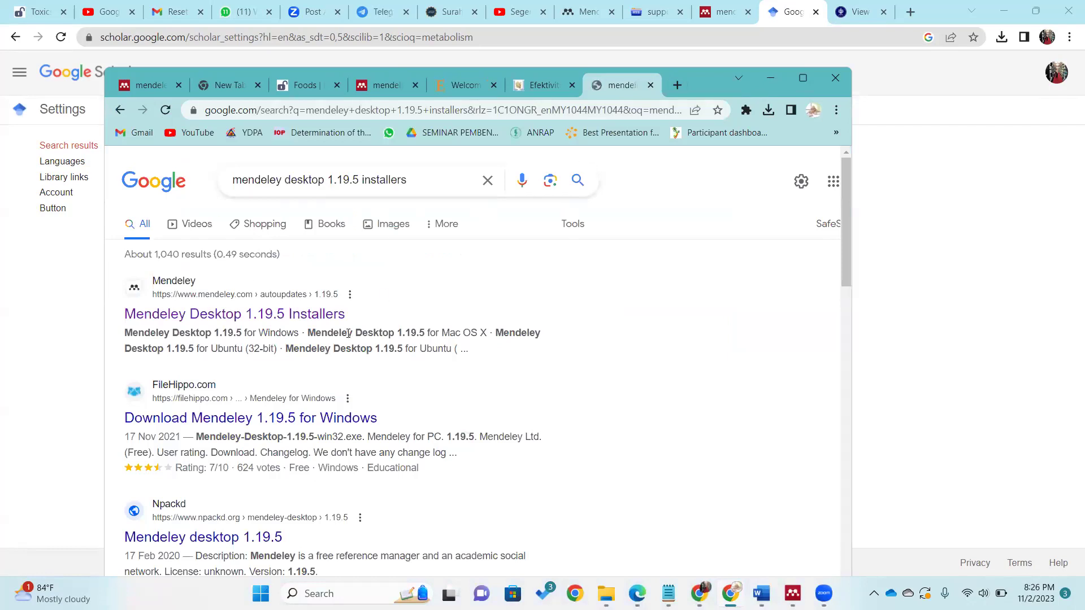
{"action": "scroll", "coordinate": [486, 335], "scroll_direction": "down", "scroll_amount": 3}
{"action": "scroll", "coordinate": [487, 339], "scroll_direction": "down", "scroll_amount": 7}
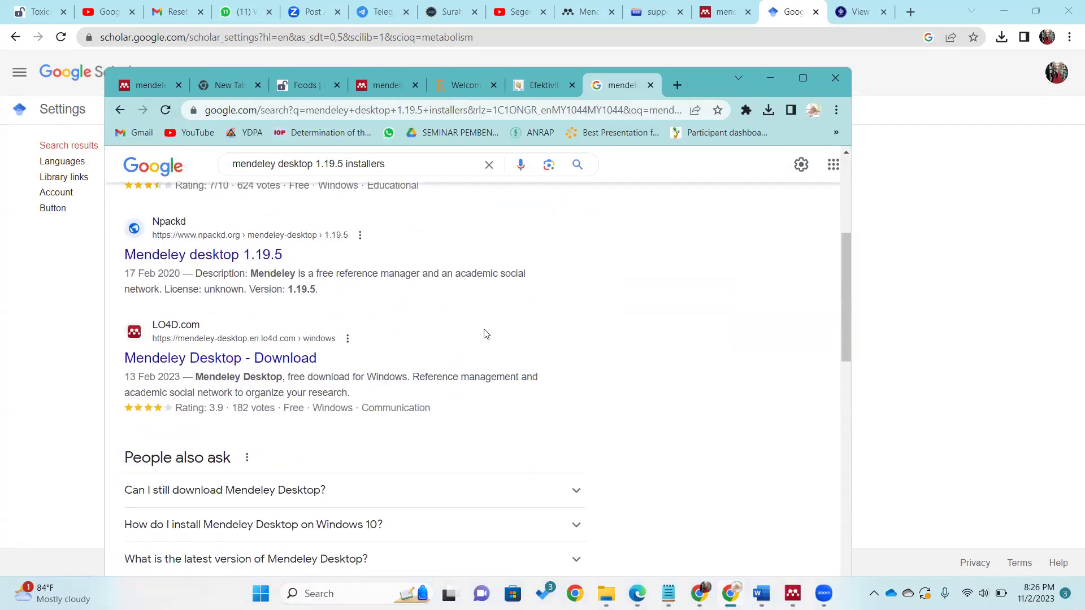
{"action": "scroll", "coordinate": [476, 350], "scroll_direction": "up", "scroll_amount": 6}
Step: Search Google for "mendeley", open the official Mendeley site and view its Mendeley Reference Manager download page
{"action": "left_click_drag", "start_coordinate": [385, 164], "coordinate": [277, 182]}
{"action": "key", "text": "BackSpace"}
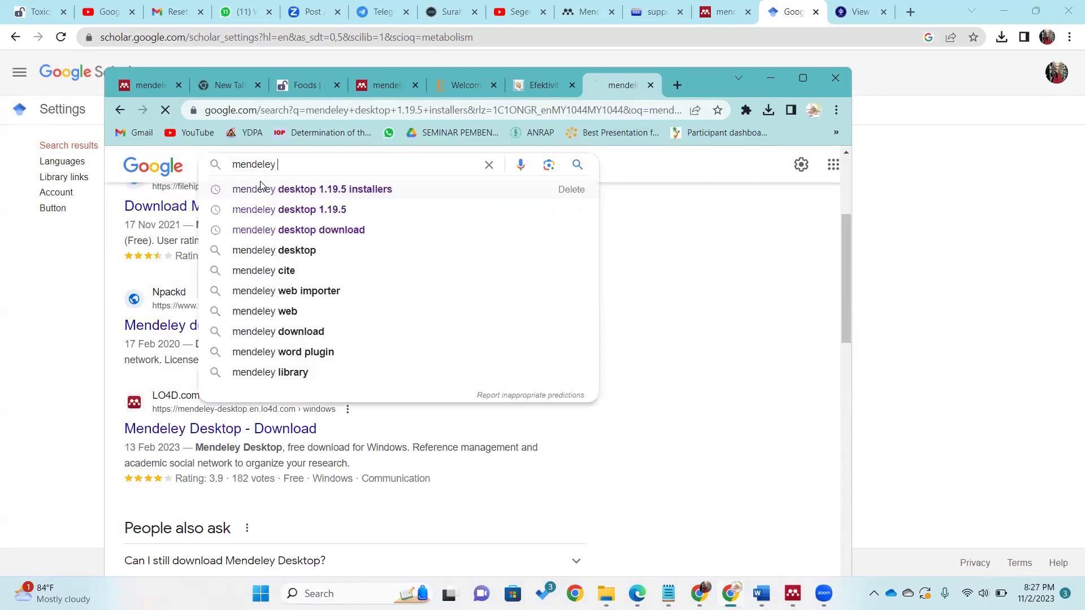
{"action": "key", "text": "Return"}
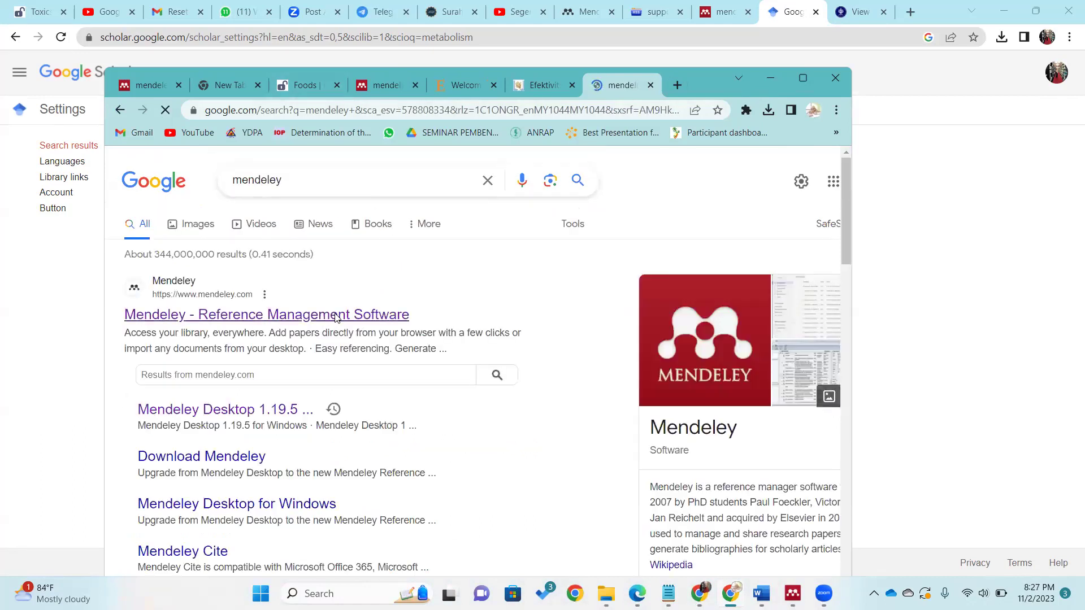
{"action": "left_click", "coordinate": [337, 316]}
{"action": "scroll", "coordinate": [506, 312], "scroll_direction": "down", "scroll_amount": 4}
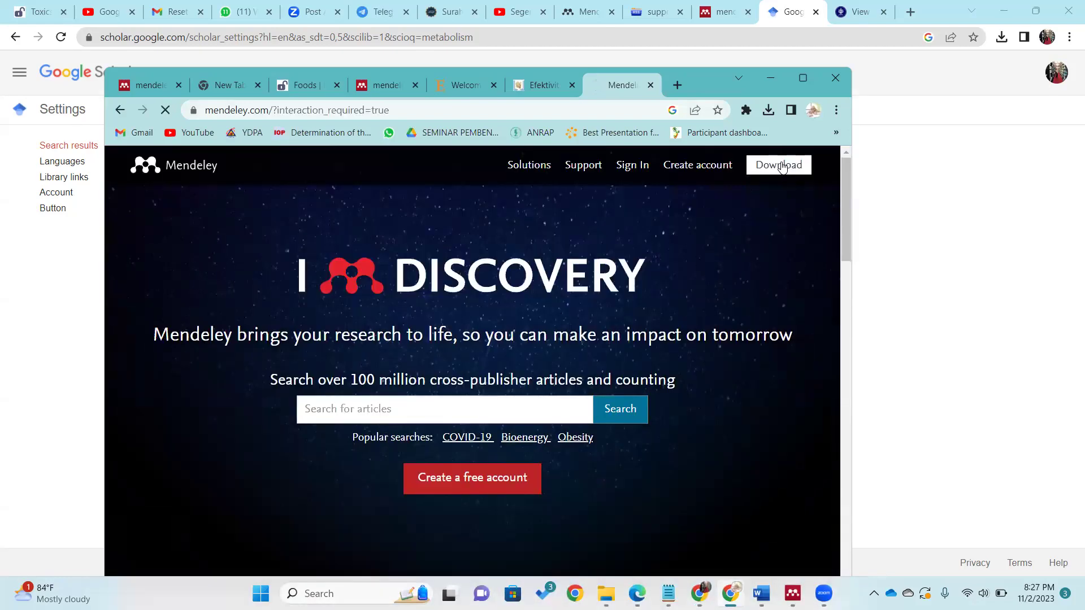
{"action": "left_click", "coordinate": [780, 167]}
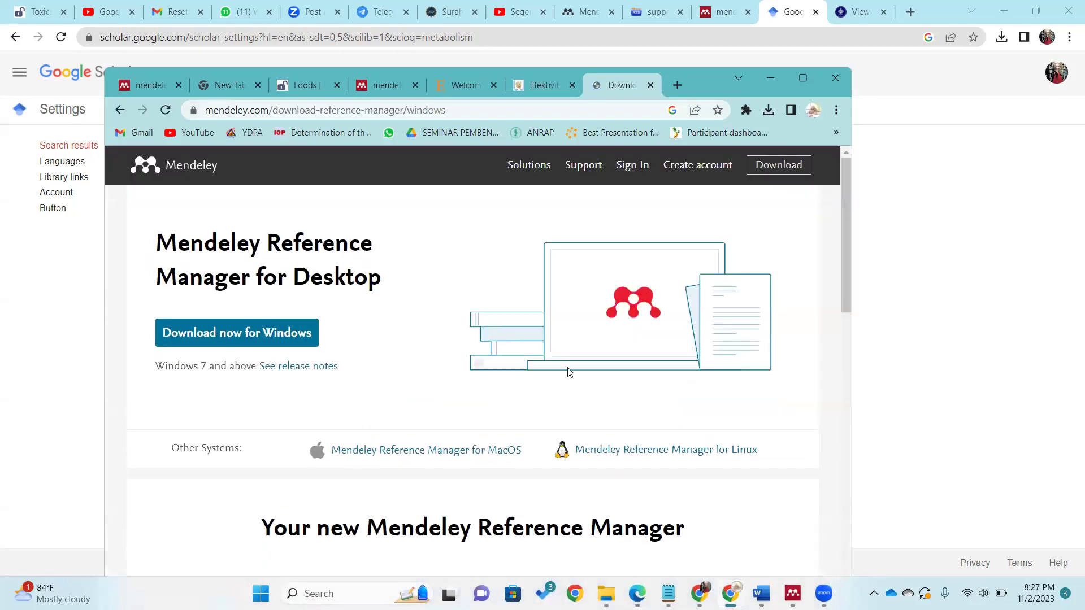
{"action": "scroll", "coordinate": [497, 392], "scroll_direction": "down", "scroll_amount": 4}
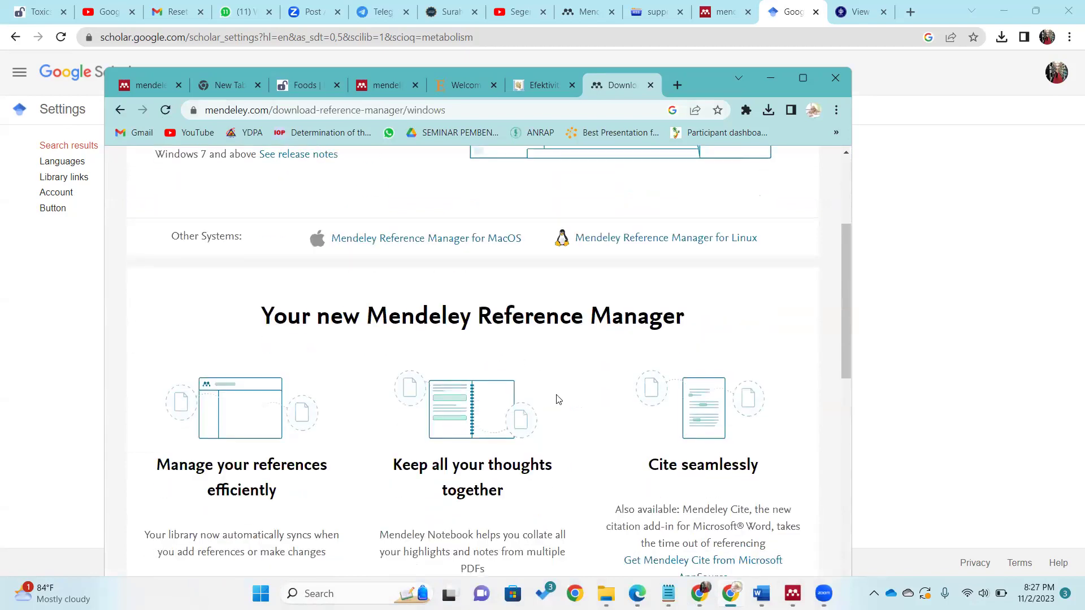
{"action": "scroll", "coordinate": [555, 399], "scroll_direction": "up", "scroll_amount": 4}
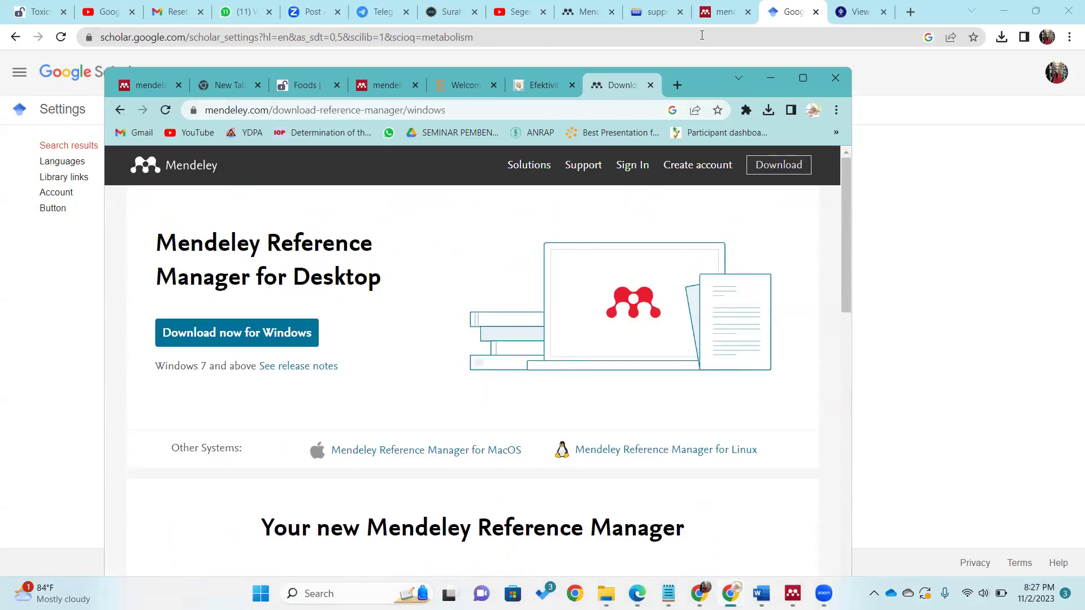
Step: Return to the Jurnal Jeumpa article page and look through it for a citation download option
{"action": "left_click", "coordinate": [552, 89]}
{"action": "scroll", "coordinate": [523, 379], "scroll_direction": "down", "scroll_amount": 5}
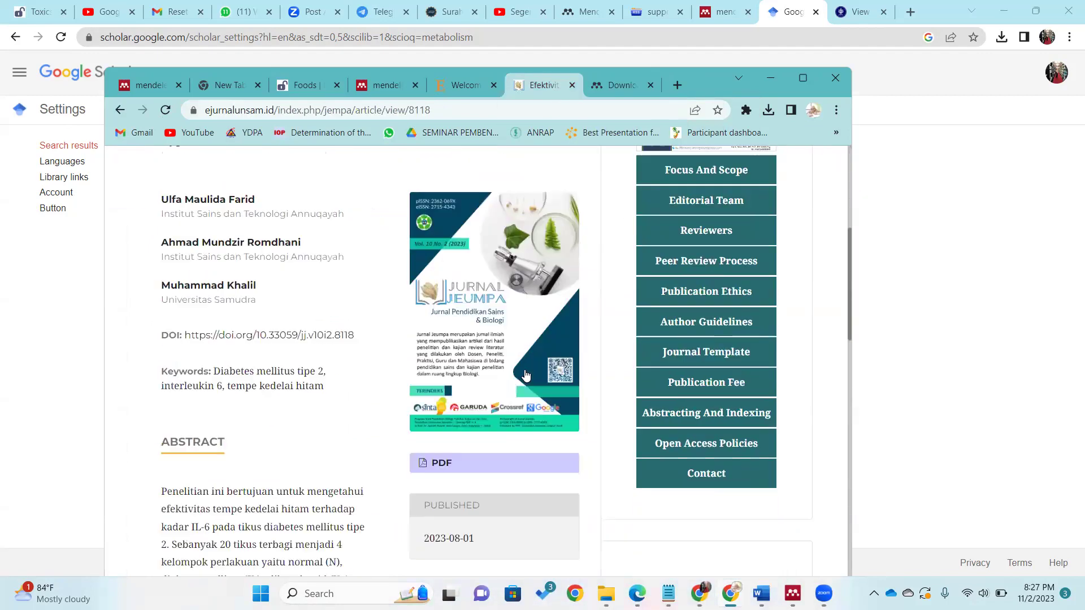
{"action": "scroll", "coordinate": [584, 344], "scroll_direction": "down", "scroll_amount": 5}
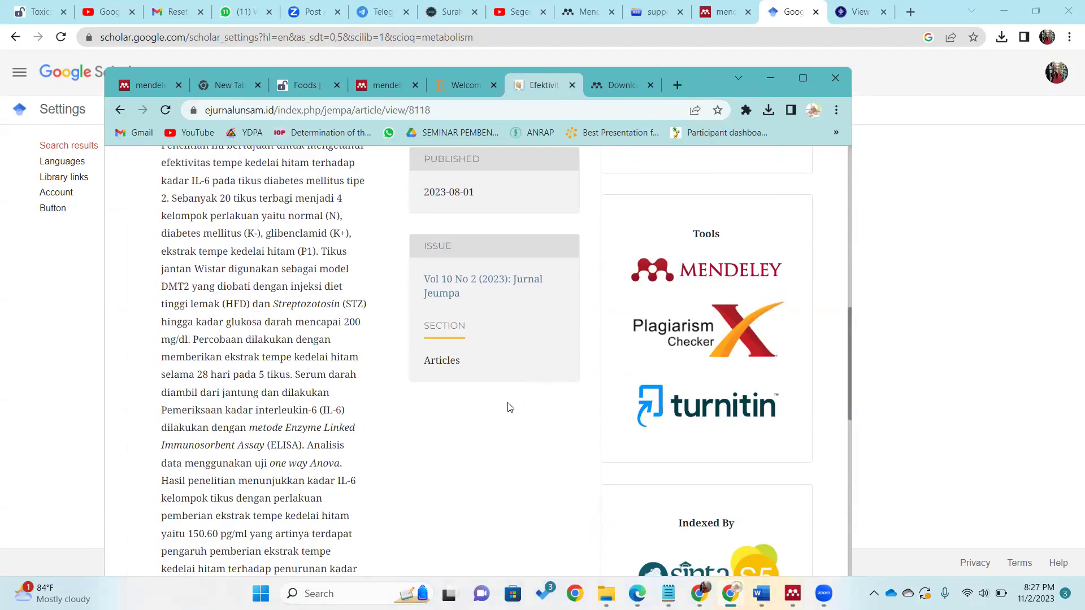
{"action": "scroll", "coordinate": [507, 398], "scroll_direction": "down", "scroll_amount": 14}
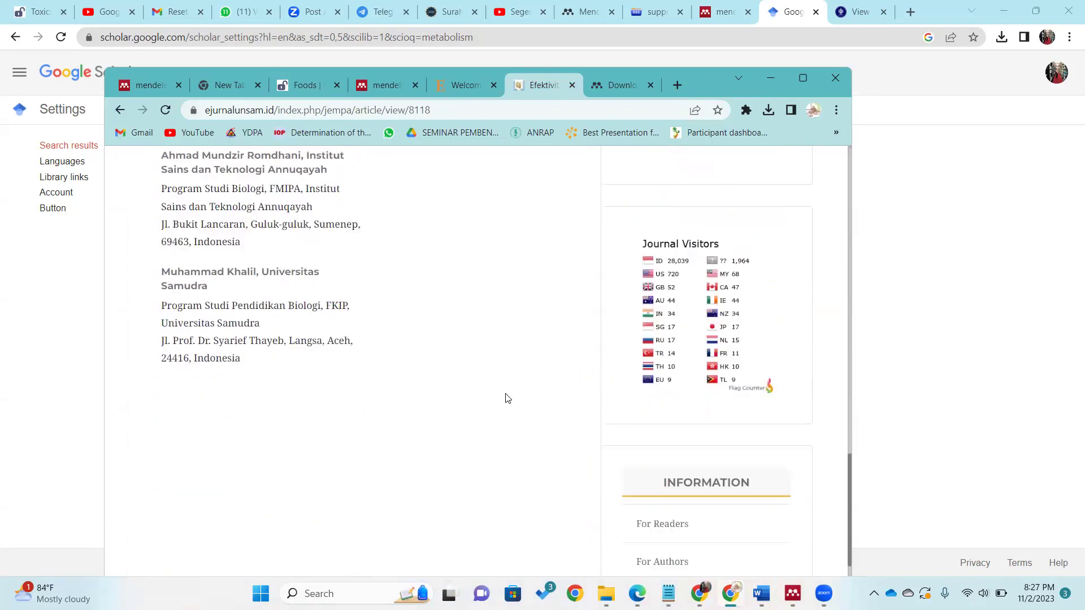
{"action": "scroll", "coordinate": [507, 399], "scroll_direction": "down", "scroll_amount": 3}
{"action": "scroll", "coordinate": [507, 398], "scroll_direction": "up", "scroll_amount": 15}
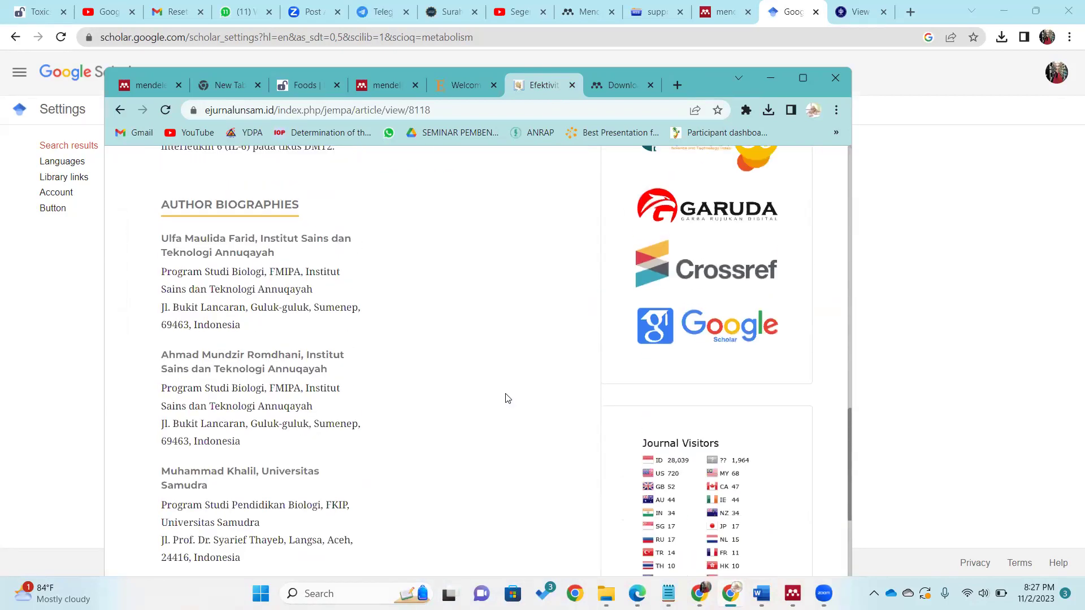
{"action": "scroll", "coordinate": [507, 398], "scroll_direction": "up", "scroll_amount": 3}
{"action": "scroll", "coordinate": [316, 332], "scroll_direction": "up", "scroll_amount": 4}
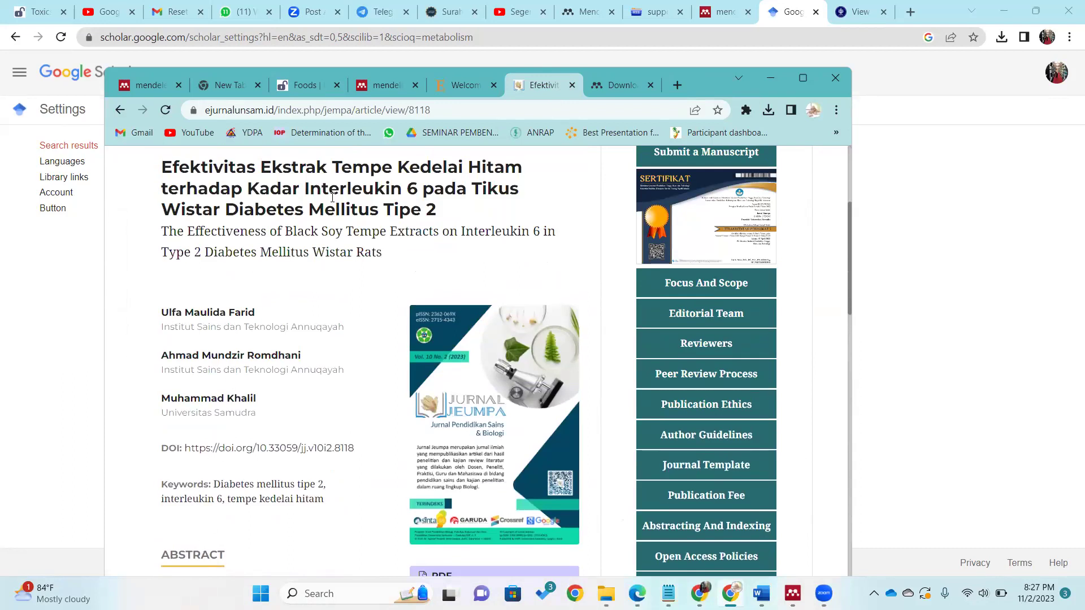
{"action": "scroll", "coordinate": [588, 234], "scroll_direction": "up", "scroll_amount": 4}
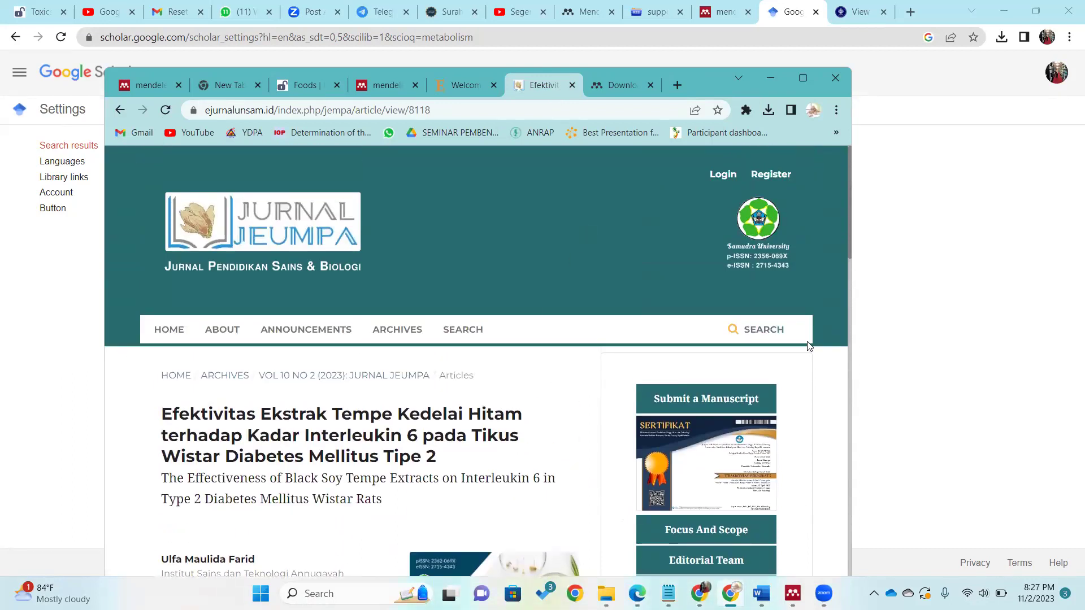
Step: Return to the Google Scholar results and download the RefMan citation file for the article "Efektivitas Ekstrak Tempe Kedelai Hitam"
{"action": "left_click", "coordinate": [124, 111]}
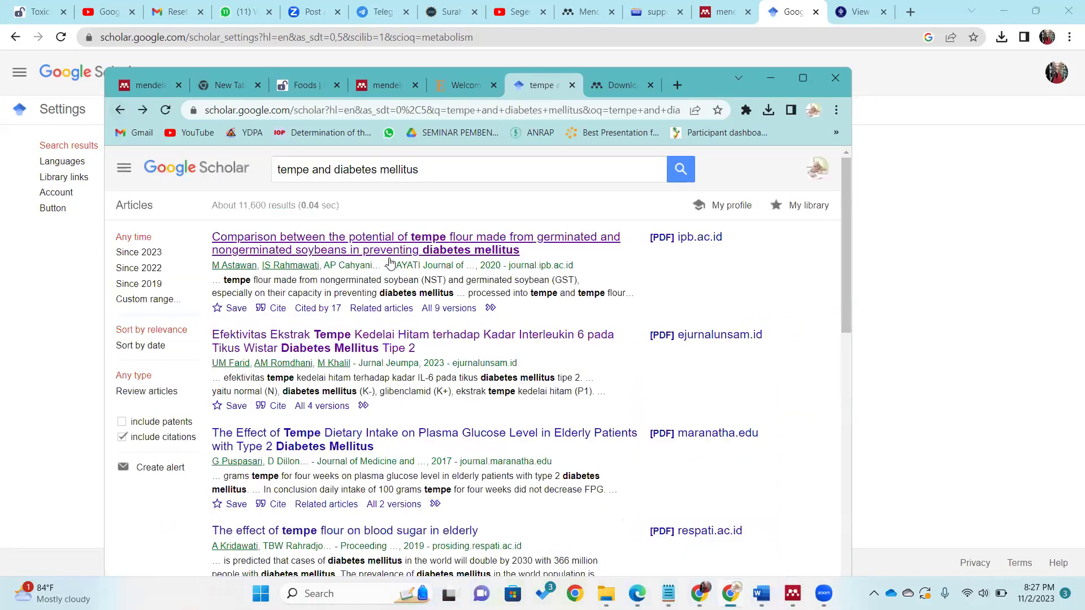
{"action": "left_click", "coordinate": [271, 407]}
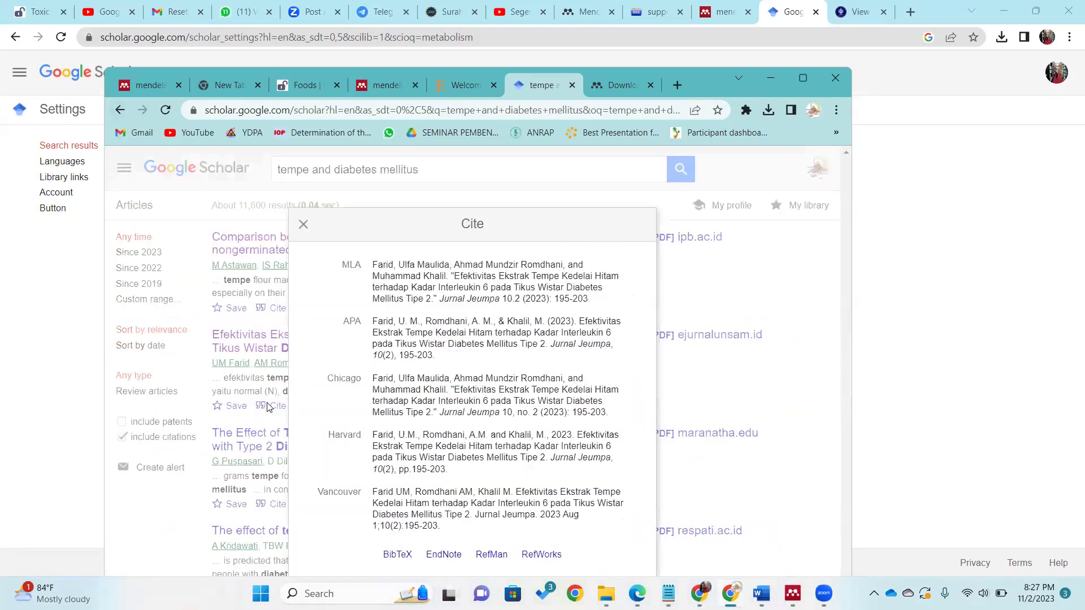
{"action": "left_click", "coordinate": [304, 226]}
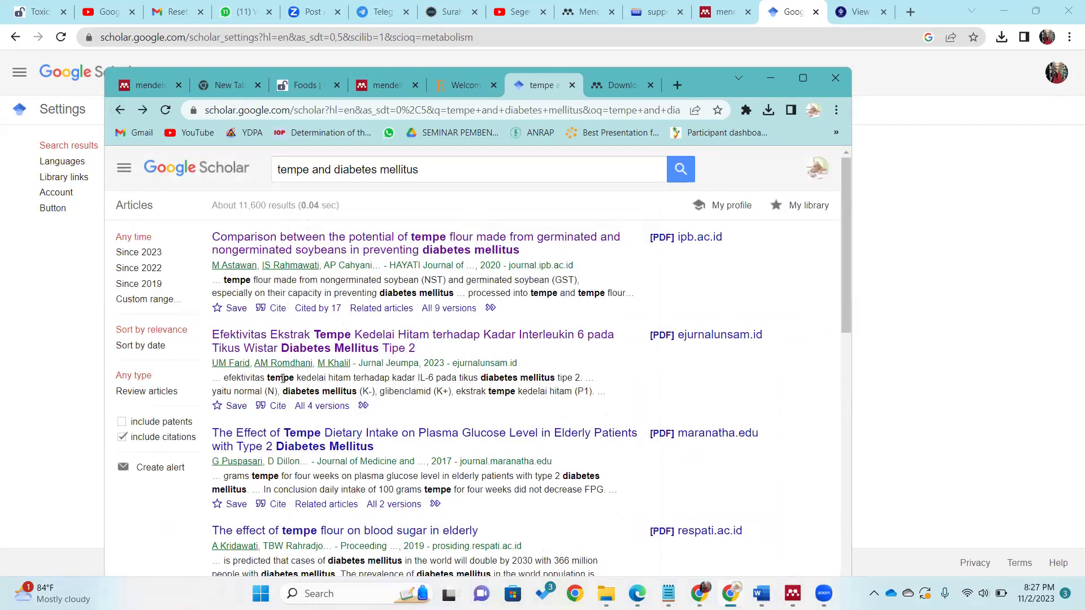
{"action": "left_click", "coordinate": [271, 406]}
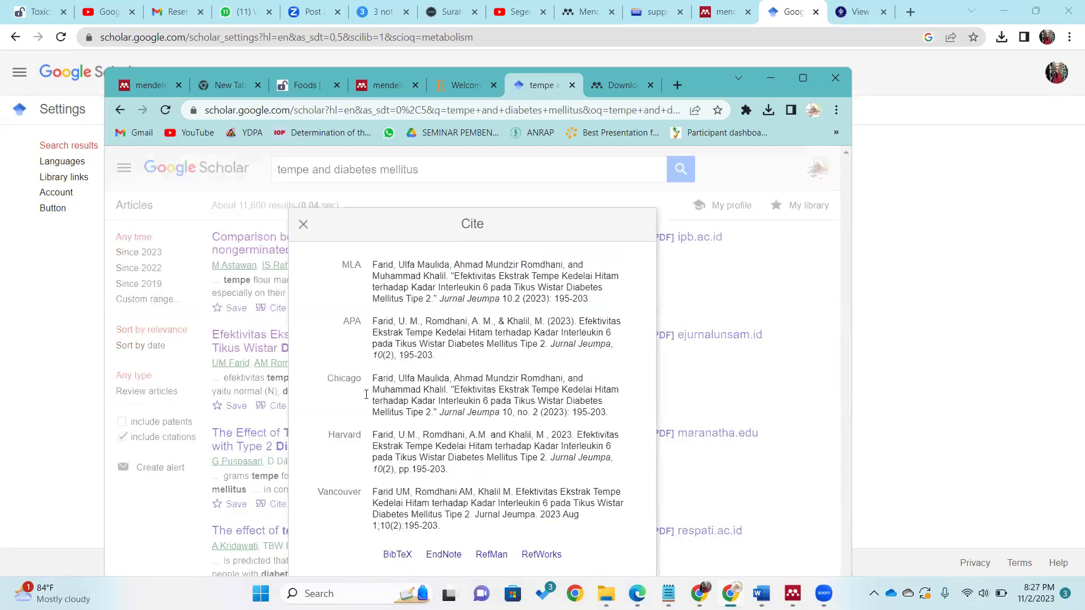
{"action": "left_click", "coordinate": [491, 559]}
{"action": "left_click", "coordinate": [774, 111]}
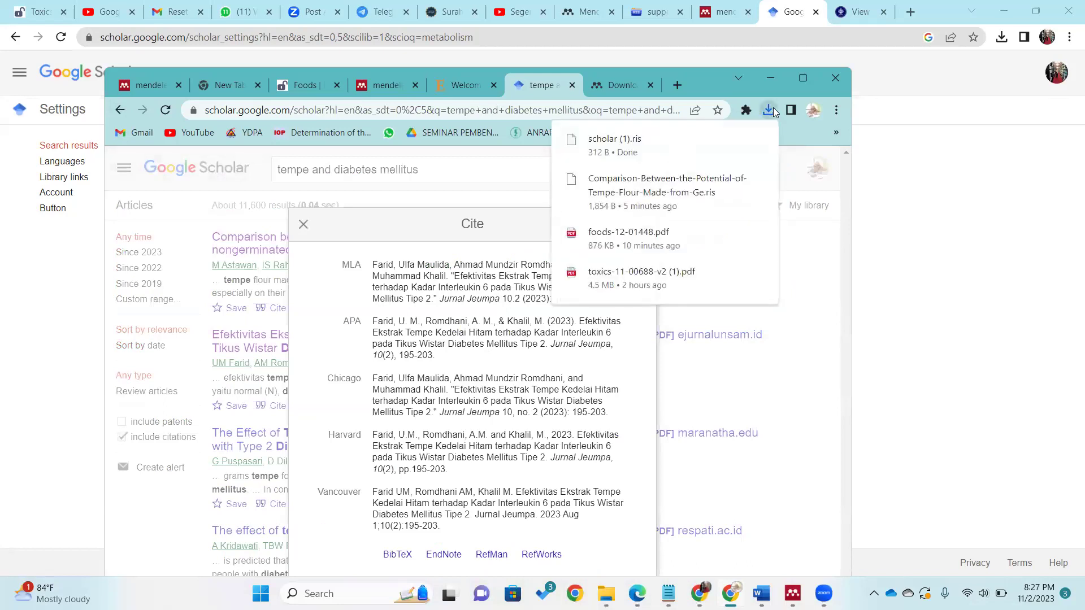
Step: Switch to Mendeley Desktop and import scholar (1).ris from the Downloads folder into the Metabolomics Trial Folder
{"action": "left_click", "coordinate": [606, 594]}
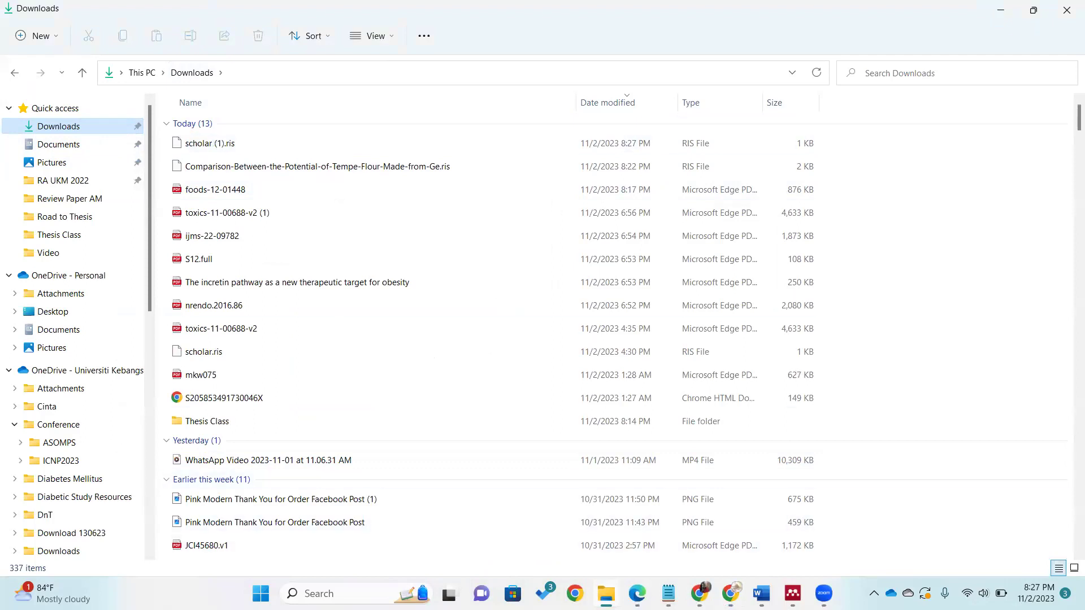
{"action": "left_click", "coordinate": [793, 594]}
{"action": "left_click", "coordinate": [61, 113]}
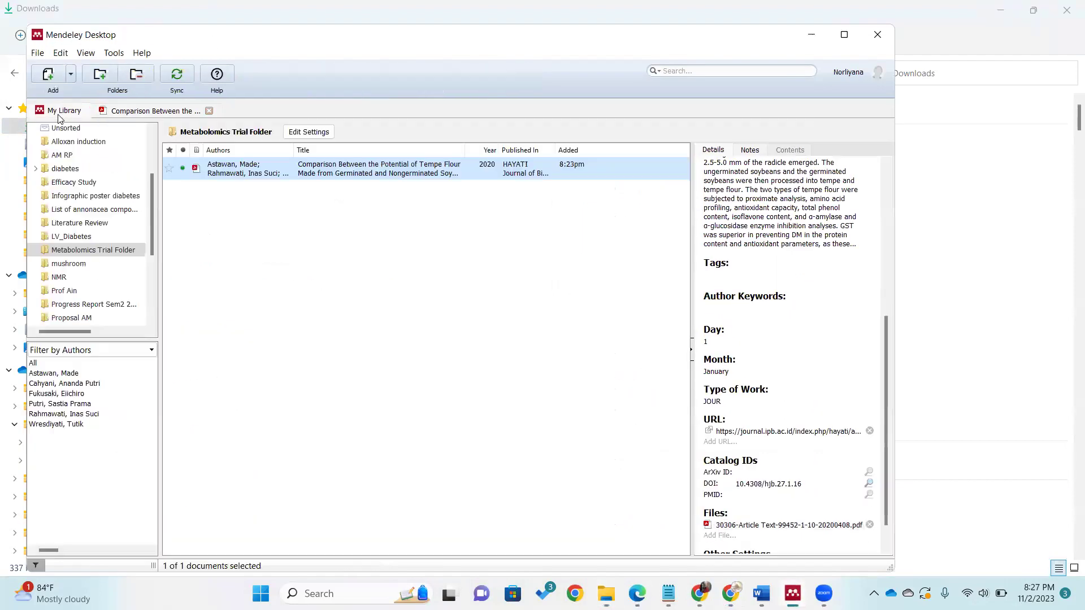
{"action": "left_click", "coordinate": [47, 76]}
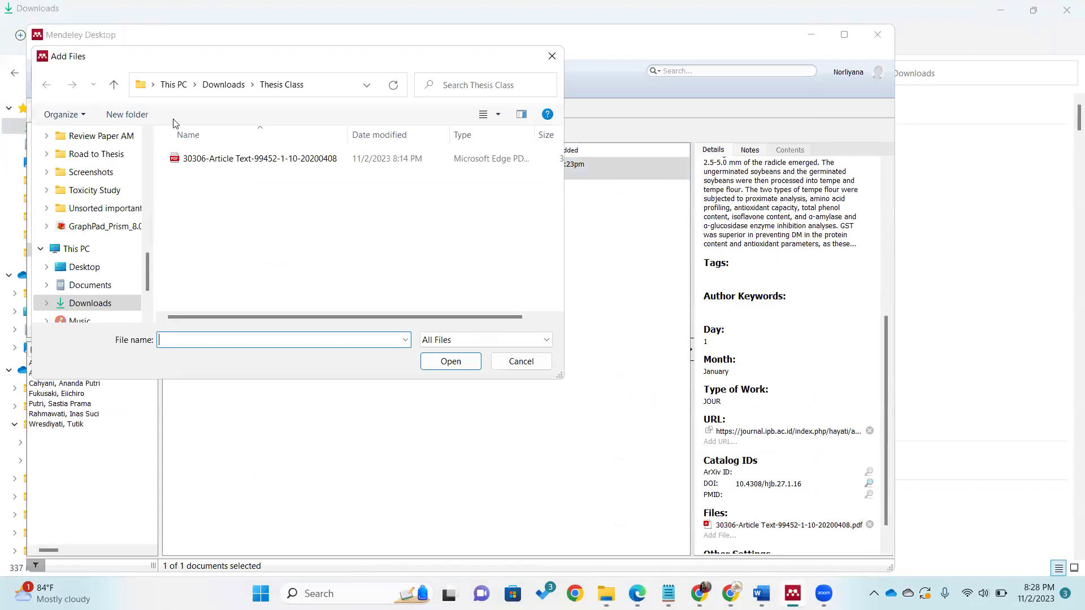
{"action": "scroll", "coordinate": [85, 175], "scroll_direction": "up", "scroll_amount": 8}
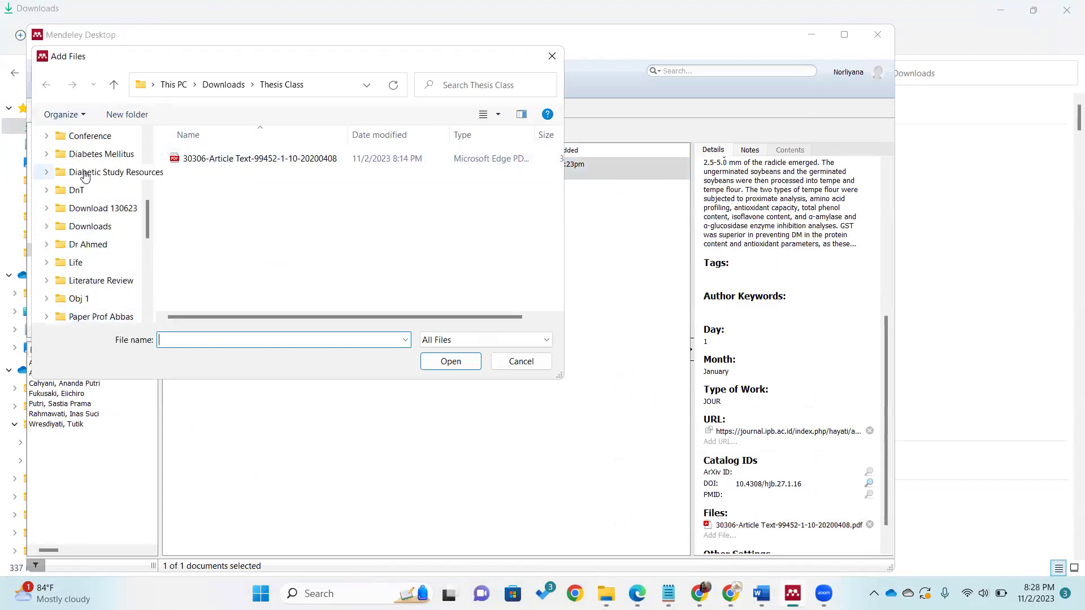
{"action": "scroll", "coordinate": [85, 175], "scroll_direction": "up", "scroll_amount": 3}
{"action": "left_click", "coordinate": [89, 159]}
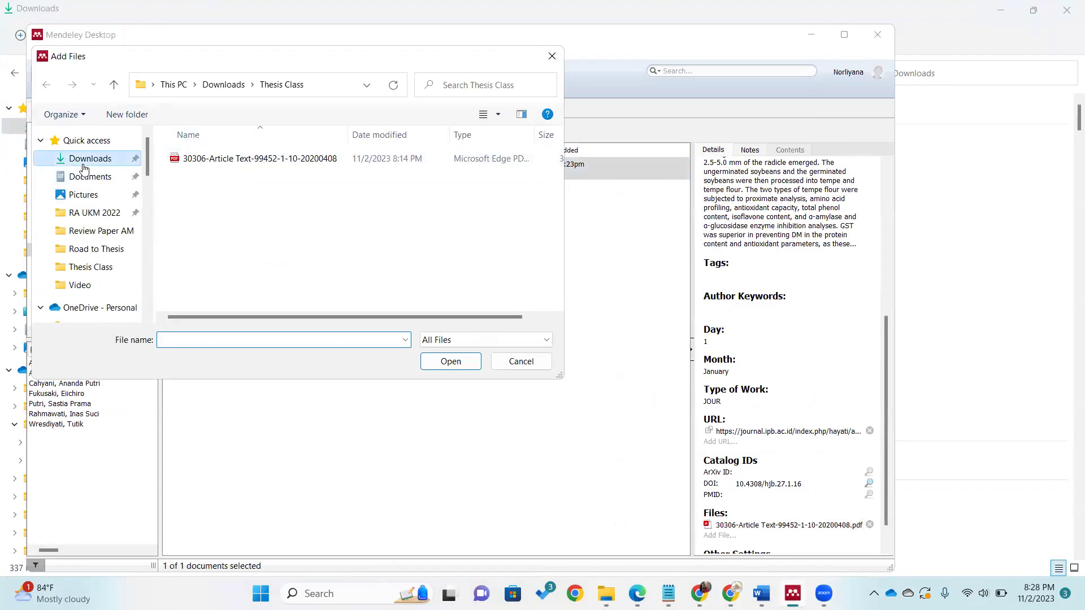
{"action": "left_click", "coordinate": [216, 160]}
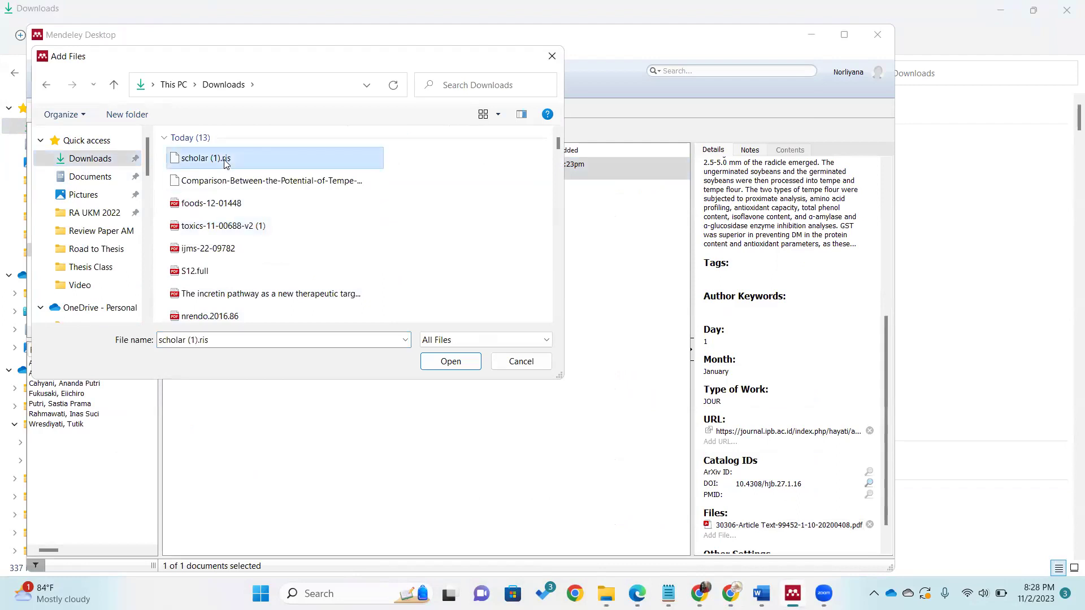
{"action": "left_click", "coordinate": [475, 364]}
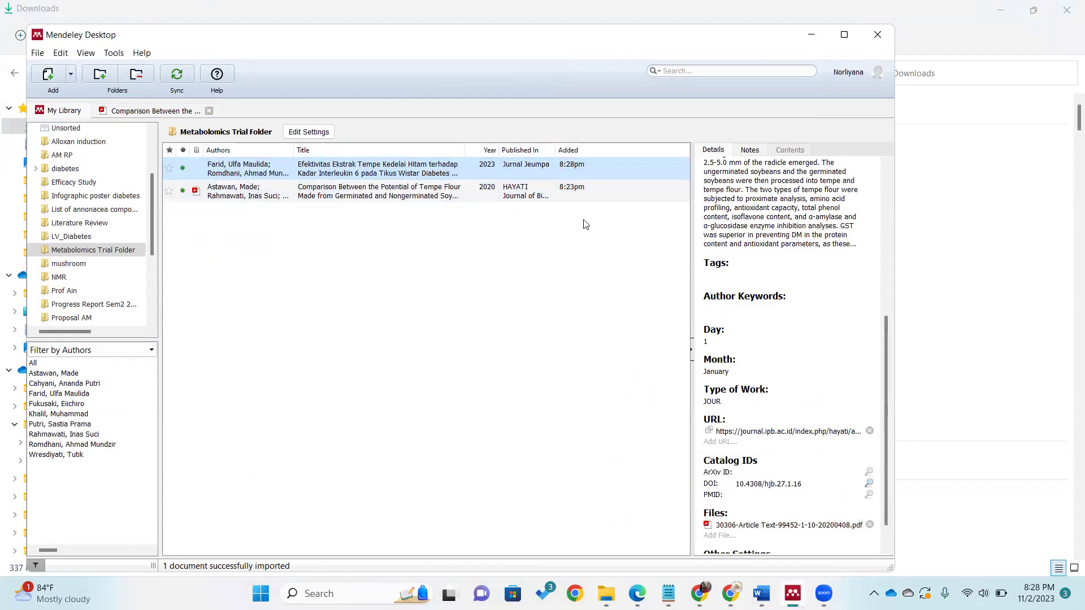
{"action": "scroll", "coordinate": [797, 374], "scroll_direction": "down", "scroll_amount": 1}
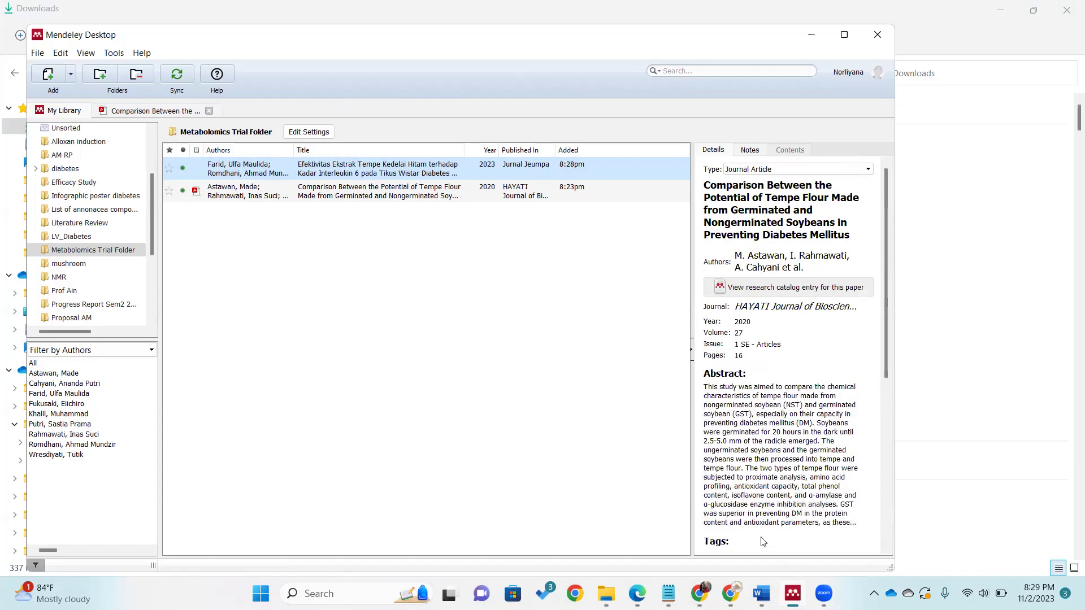
Step: Switch to Word and write "Tempe and diabetes mellitus" in the blank document
{"action": "mouse_move", "coordinate": [761, 593]}
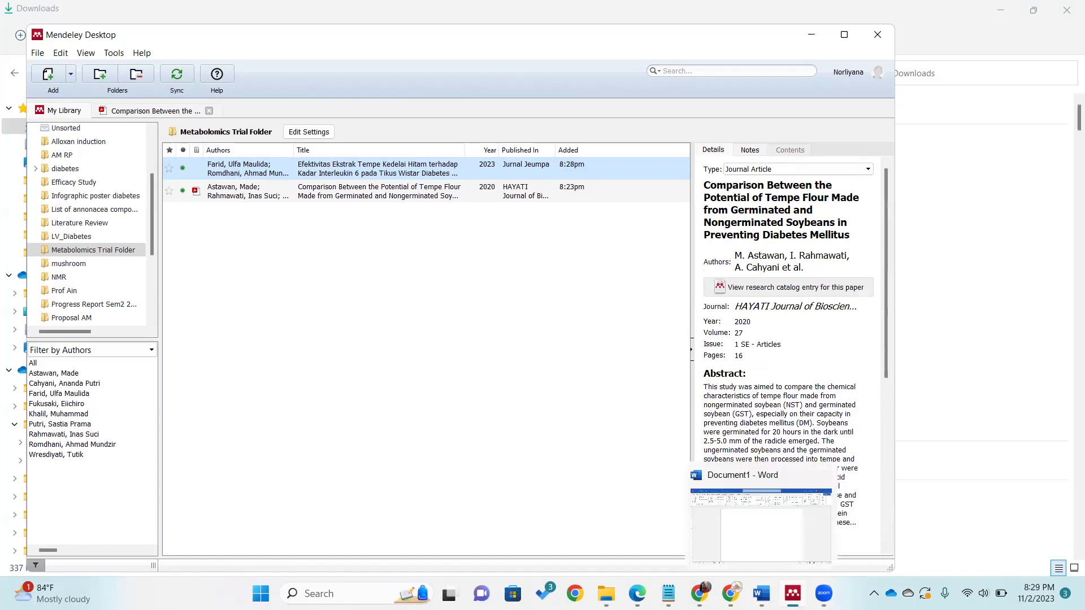
{"action": "left_click", "coordinate": [750, 540]}
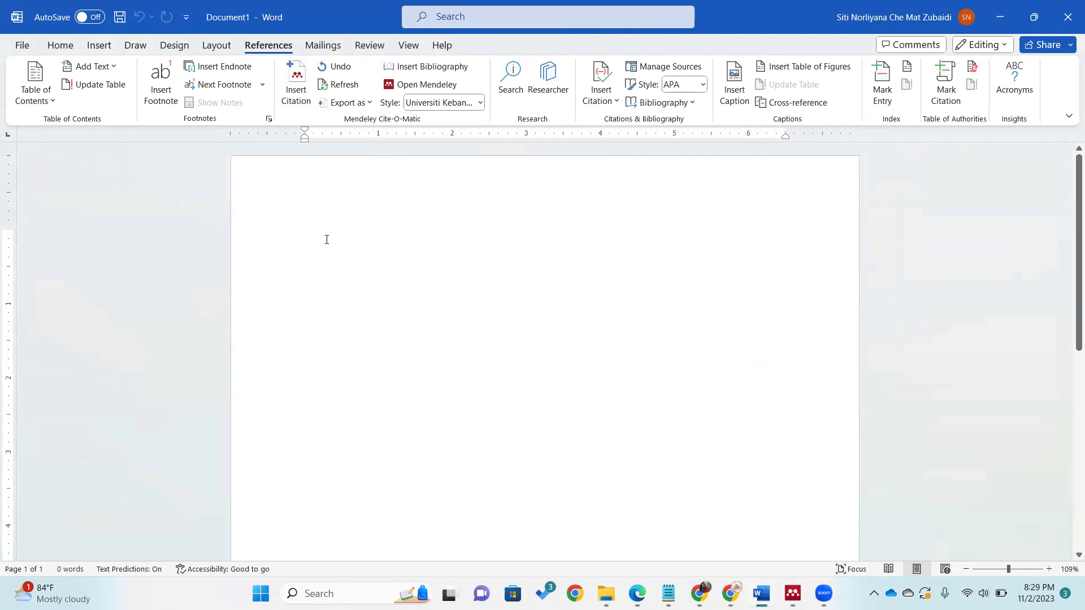
{"action": "type", "text": "tempe"}
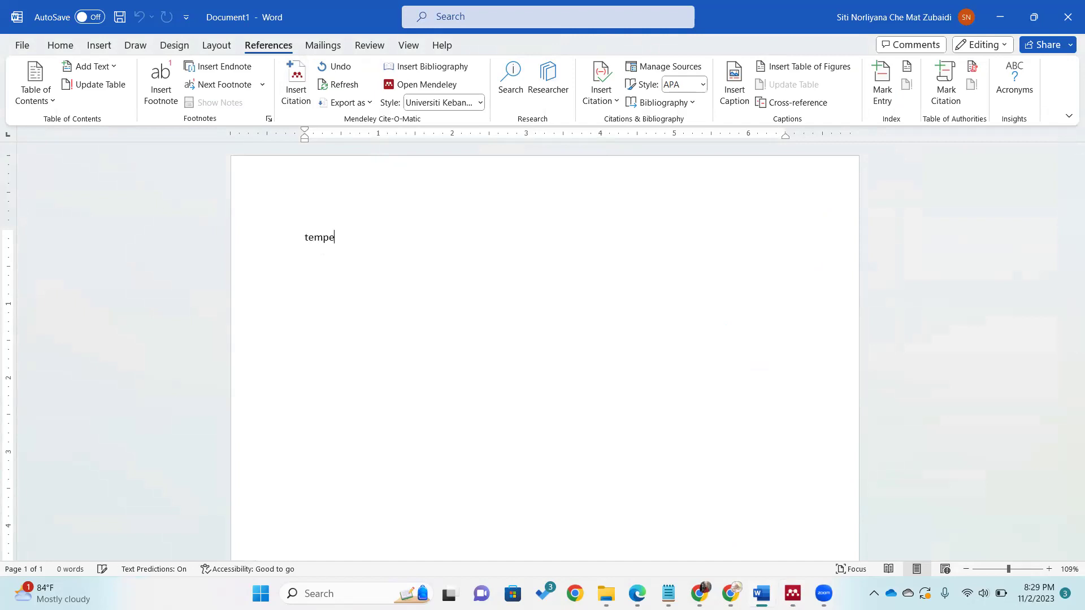
{"action": "type", "text": " and diabetes mellitus"}
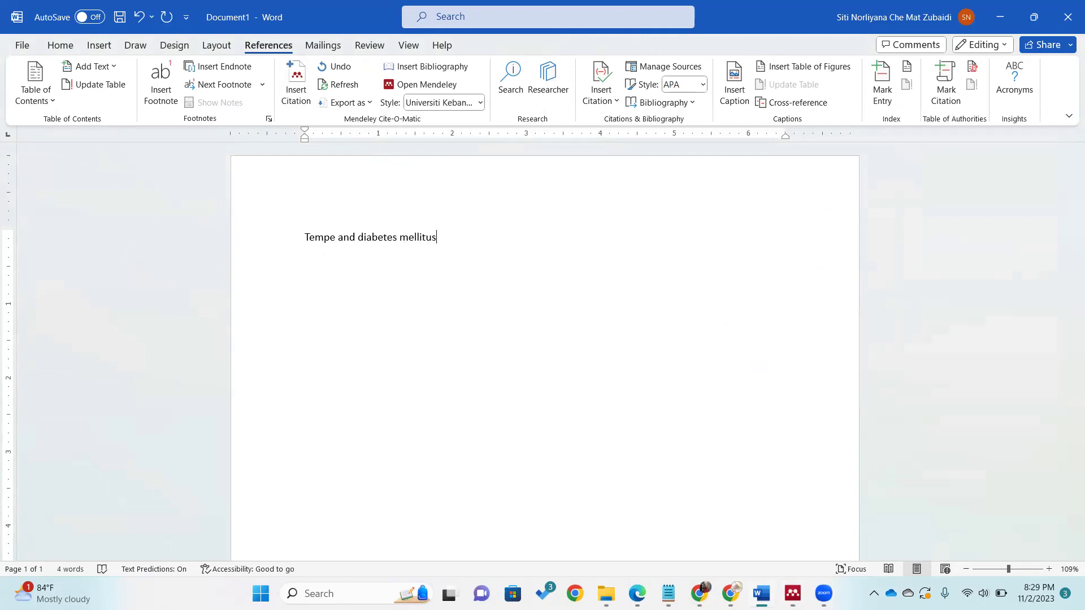
Step: Switch to Chrome, open the HAYATI article "Comparison Between the Potential of Tempe Flour" from the Scholar results and copy its abstract's first sentence
{"action": "left_click", "coordinate": [730, 593]}
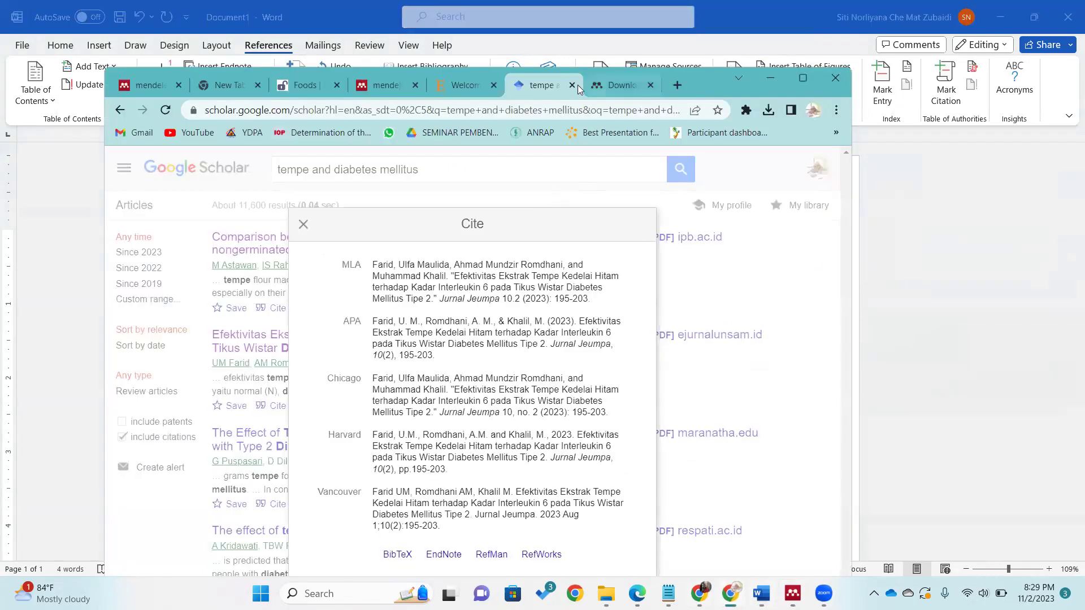
{"action": "left_click", "coordinate": [304, 224]}
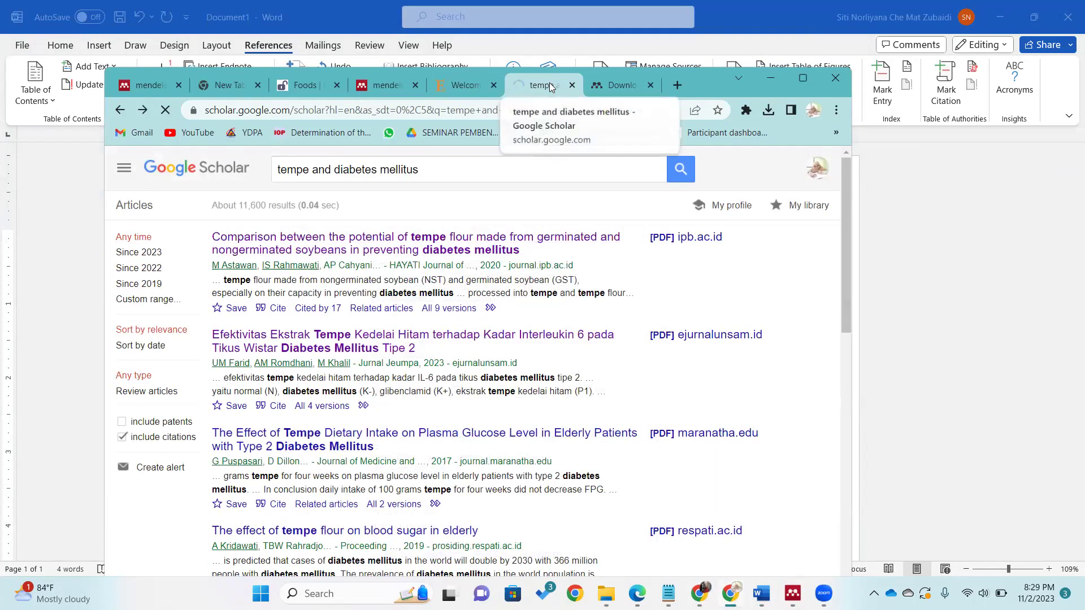
{"action": "scroll", "coordinate": [537, 326], "scroll_direction": "down", "scroll_amount": 6}
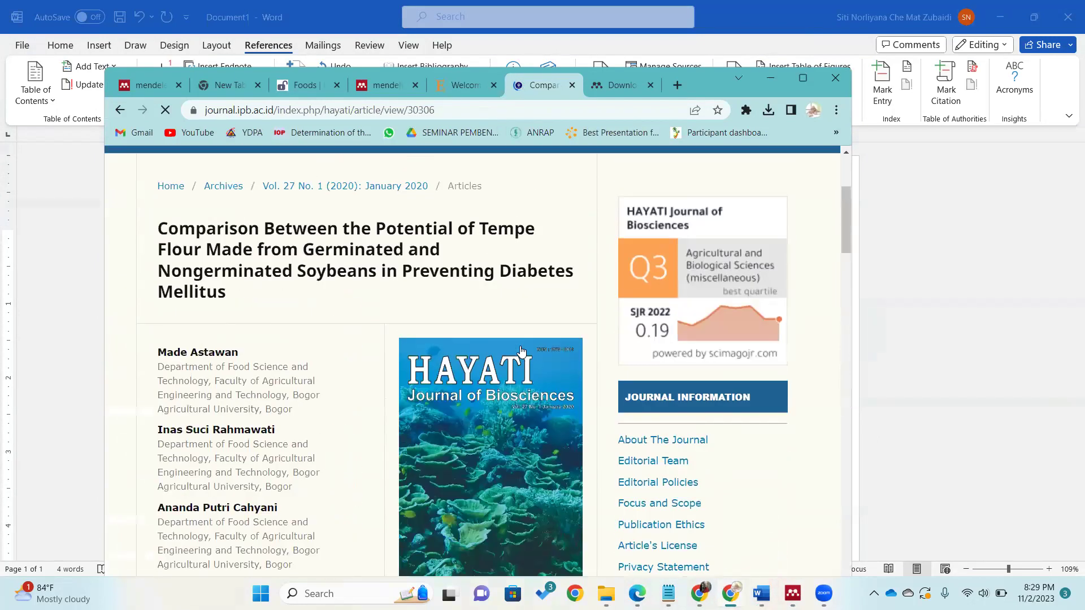
{"action": "left_click_drag", "start_coordinate": [157, 354], "coordinate": [275, 447]}
{"action": "key", "text": "ctrl+c"}
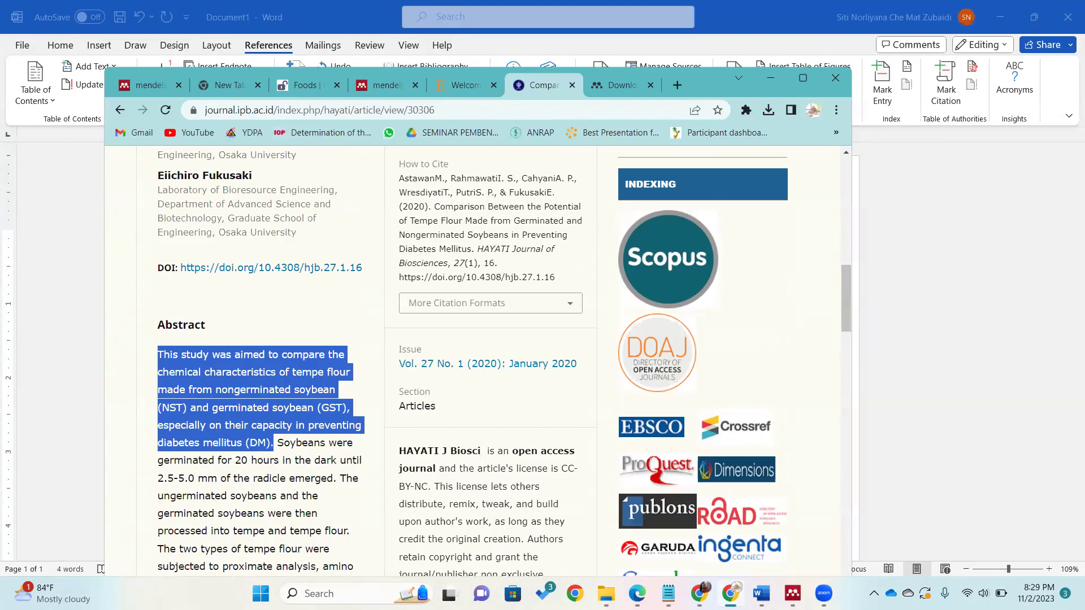
Step: Switch to Word and replace the line "Tempe and diabetes mellitus" with the copied abstract sentence
{"action": "left_click", "coordinate": [762, 593]}
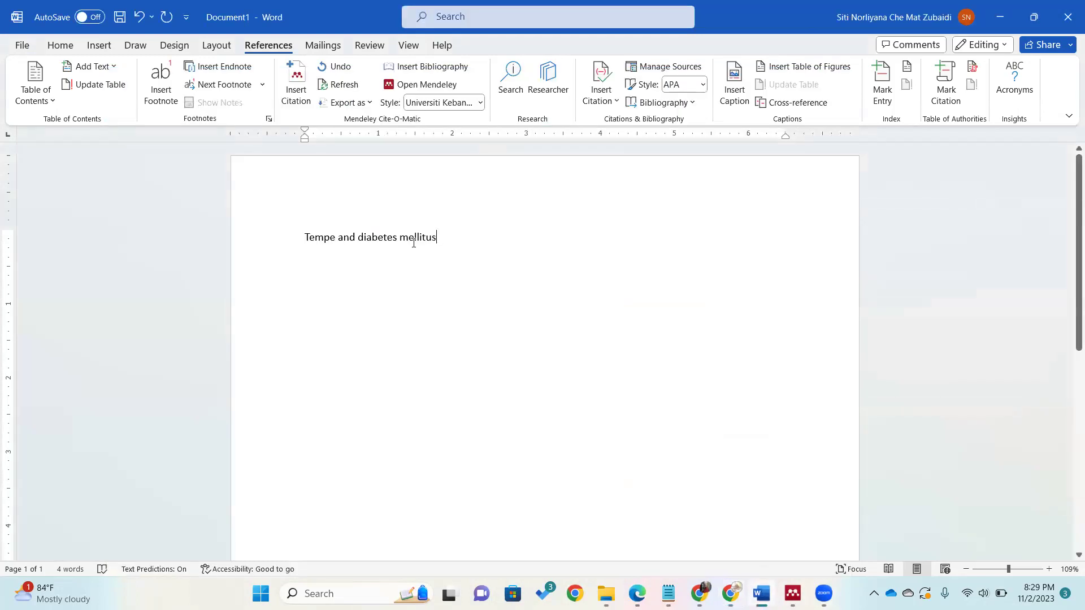
{"action": "left_click", "coordinate": [266, 238]}
{"action": "key", "text": "ctrl+v"}
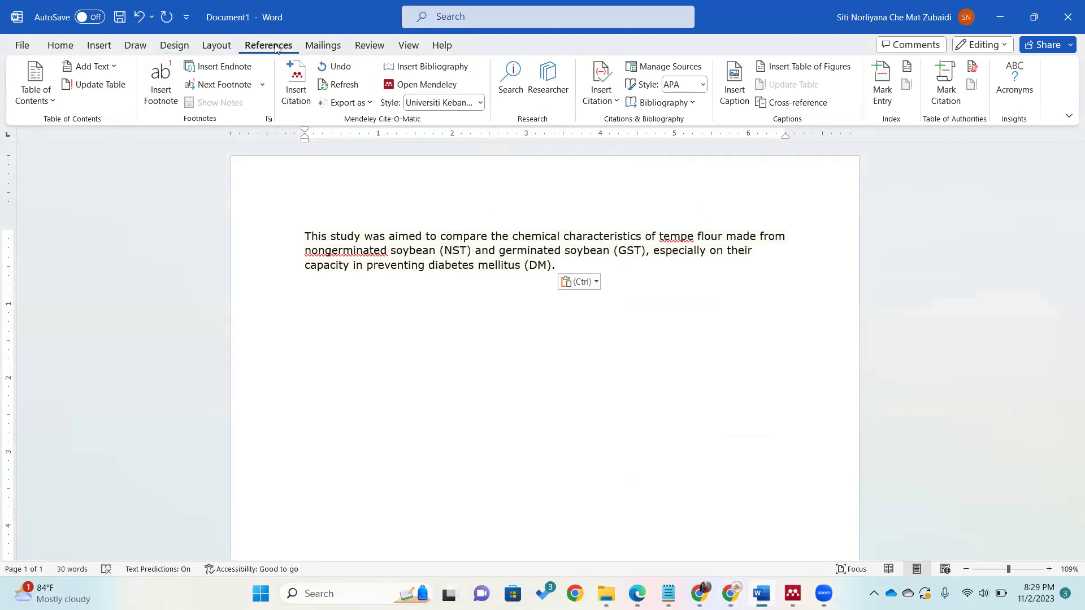
Step: Insert a Mendeley citation at the end of the pasted sentence, choosing the 2020 "Comparison Between the Potential of Tempe Flour" article from the library
{"action": "left_click", "coordinate": [59, 45]}
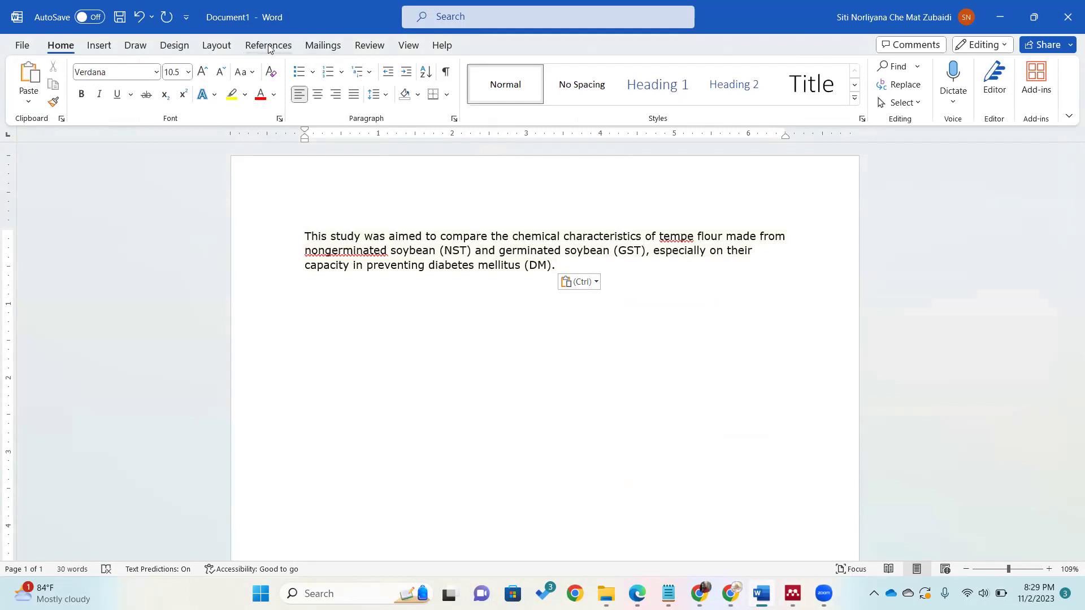
{"action": "left_click", "coordinate": [268, 45]}
{"action": "left_click", "coordinate": [294, 93]}
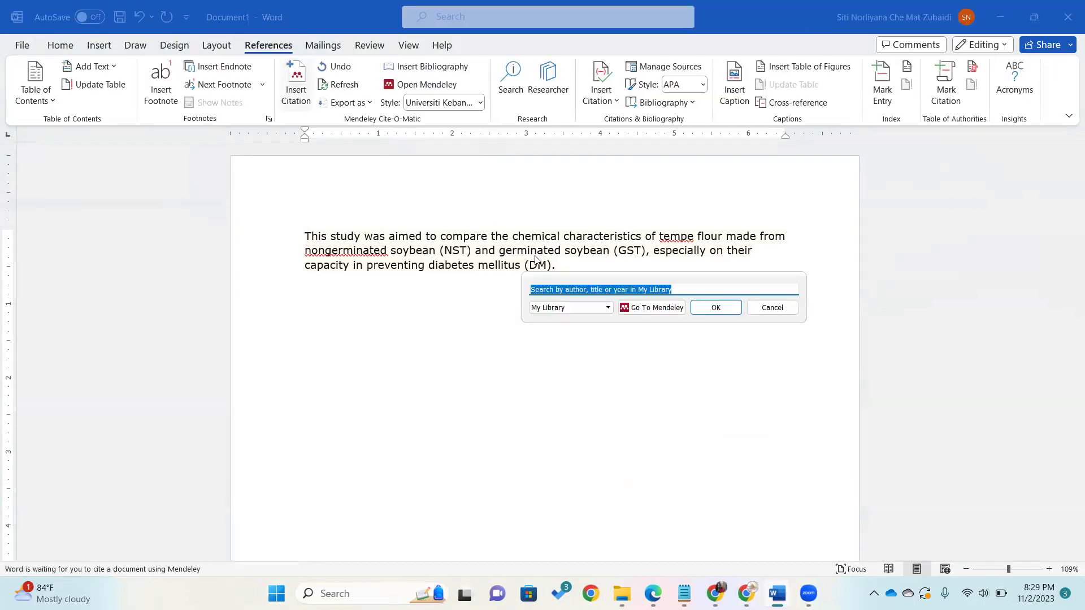
{"action": "left_click", "coordinate": [652, 307]}
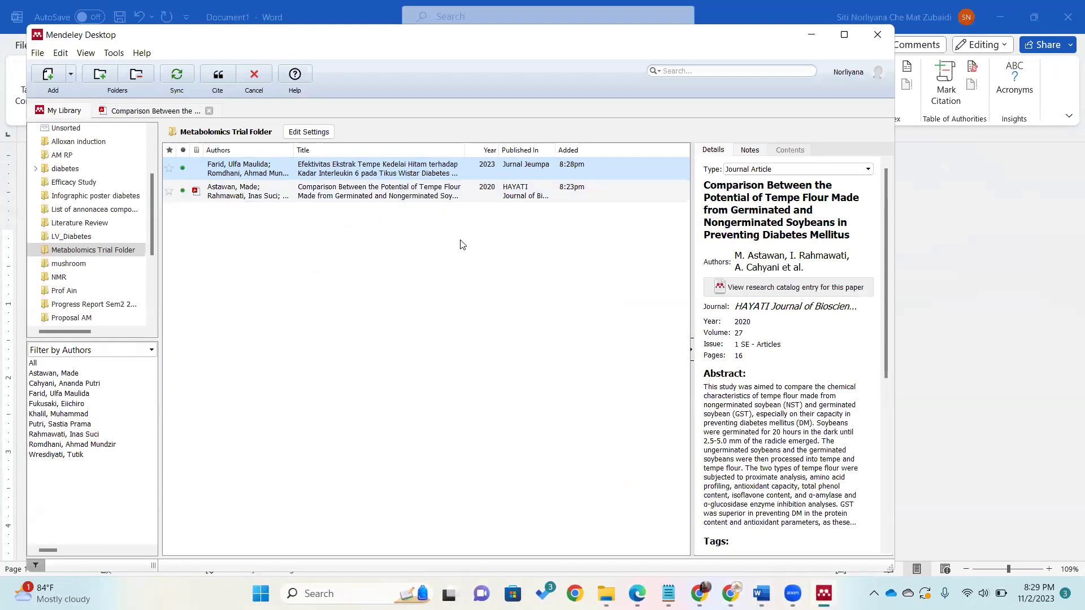
{"action": "left_click", "coordinate": [277, 195], "text": "ctrl"}
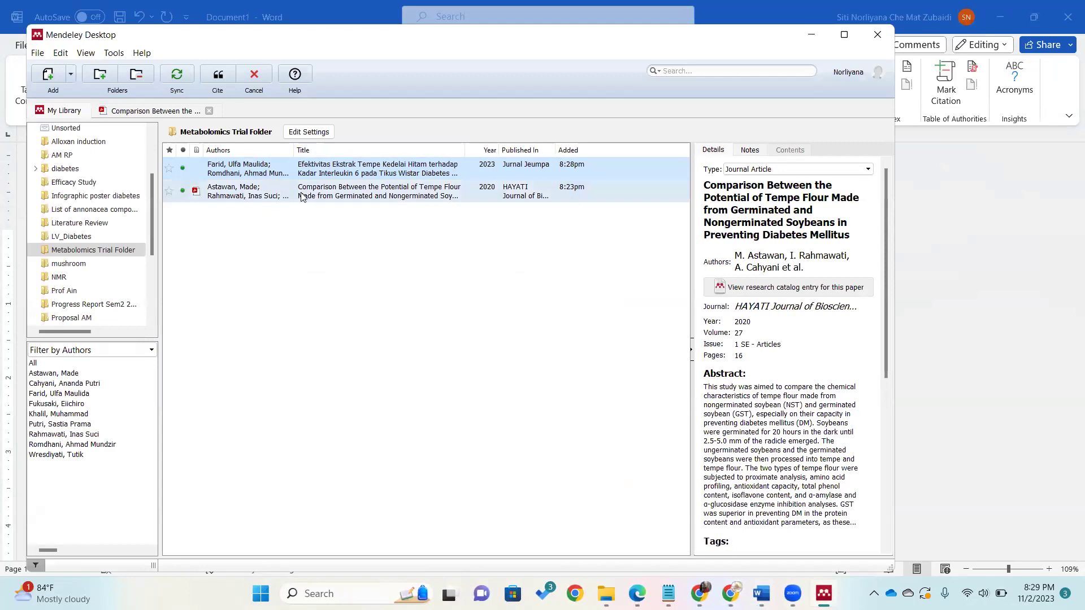
{"action": "left_click", "coordinate": [302, 196]}
{"action": "left_click", "coordinate": [222, 79]}
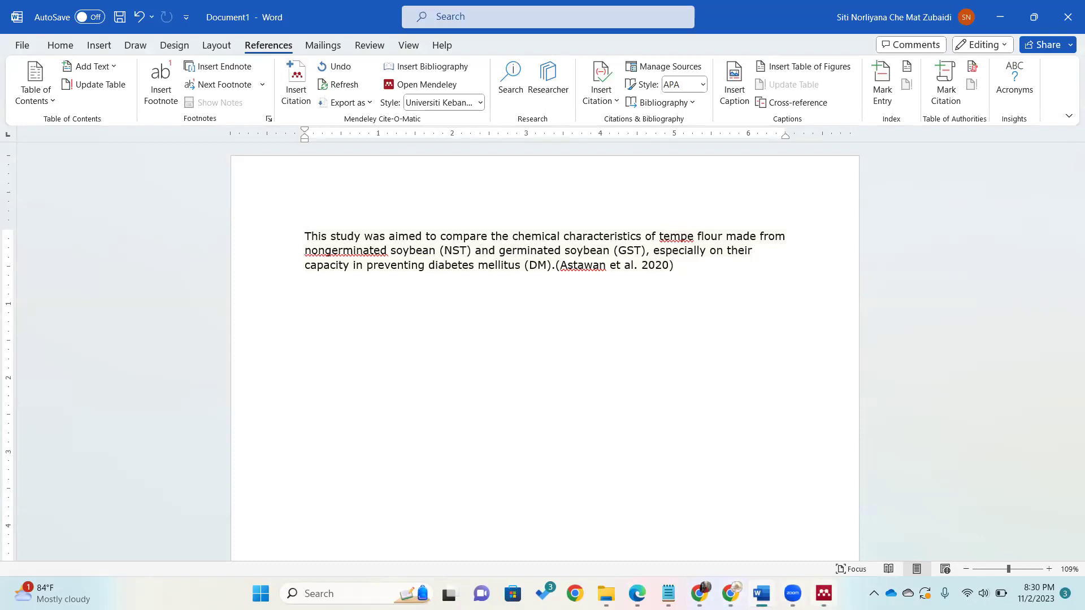
Step: Switch to Mendeley Desktop, open the full citation styles manager and look through the installed styles
{"action": "left_click", "coordinate": [824, 593]}
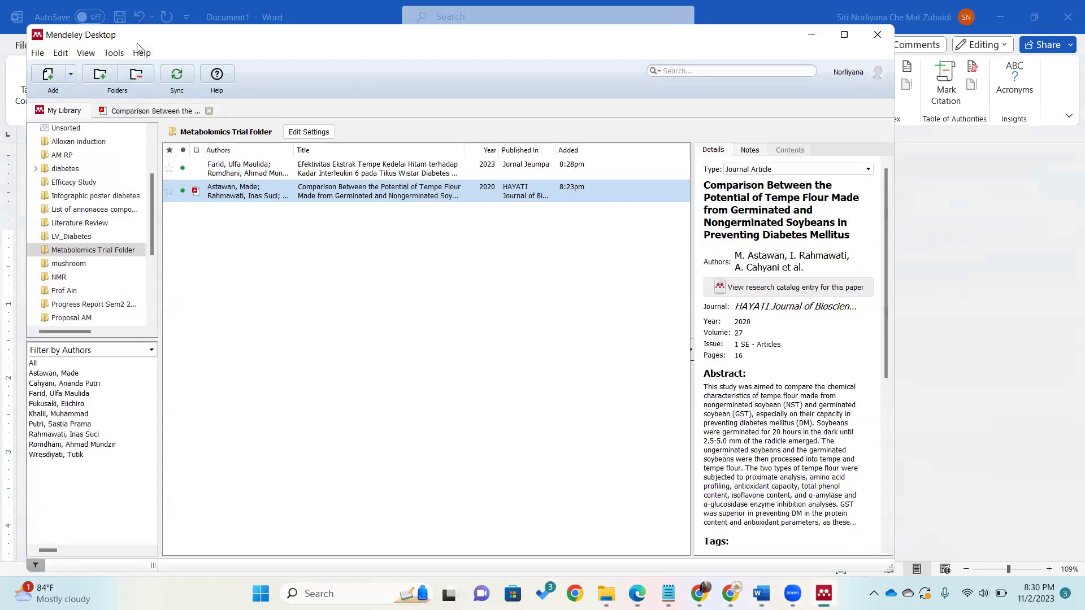
{"action": "left_click", "coordinate": [90, 53]}
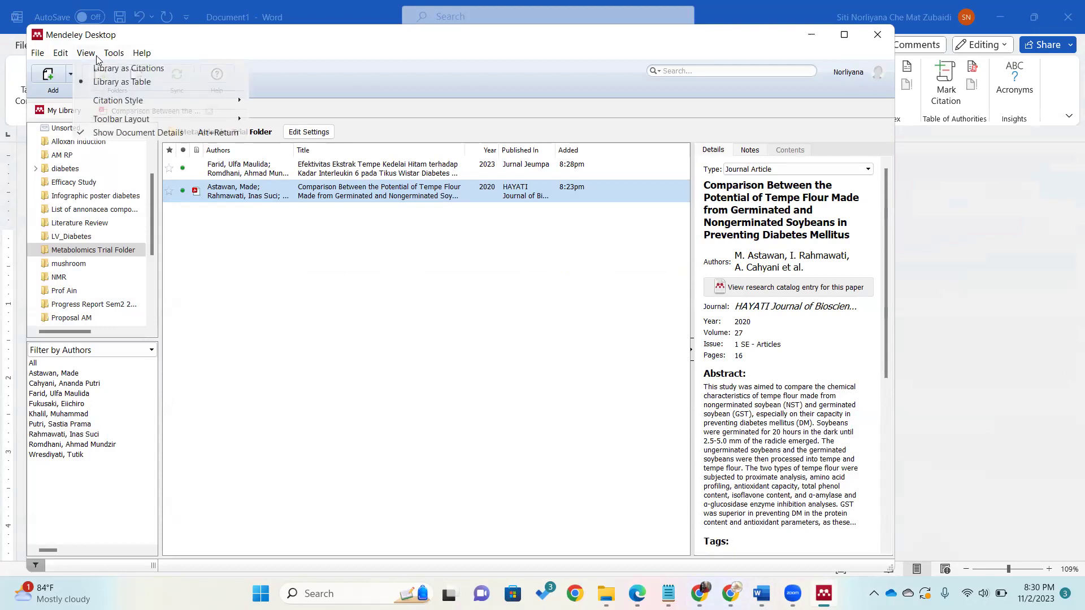
{"action": "mouse_move", "coordinate": [118, 101]}
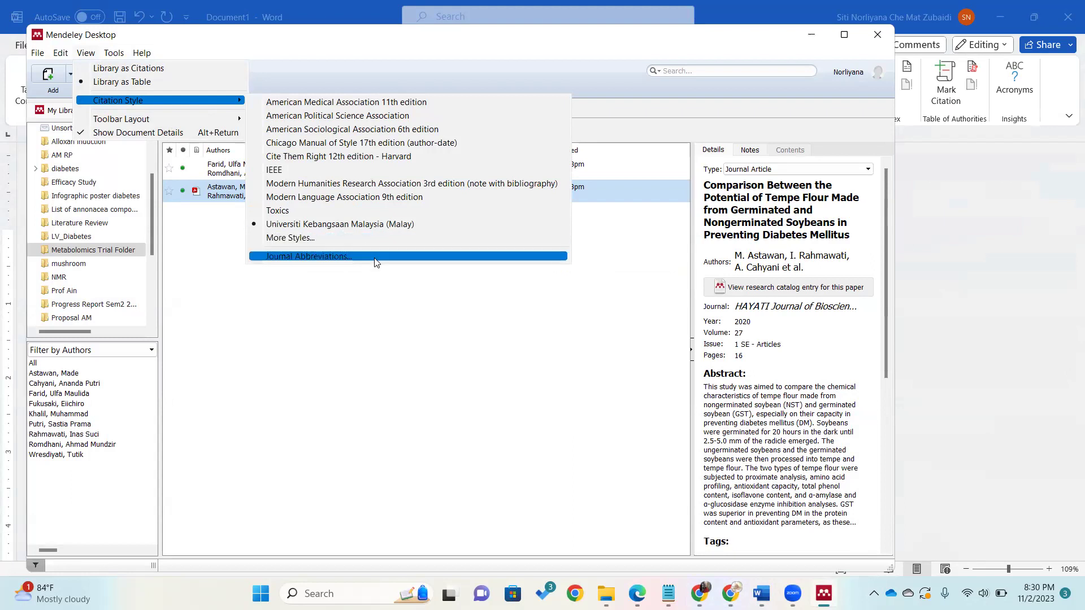
{"action": "left_click", "coordinate": [347, 241]}
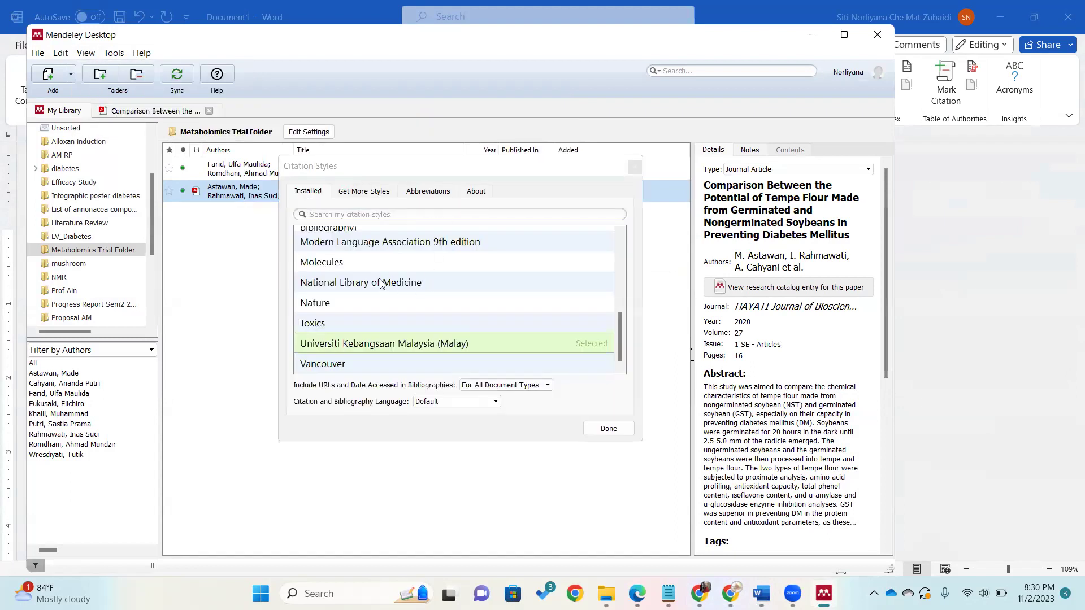
{"action": "scroll", "coordinate": [386, 320], "scroll_direction": "up", "scroll_amount": 1}
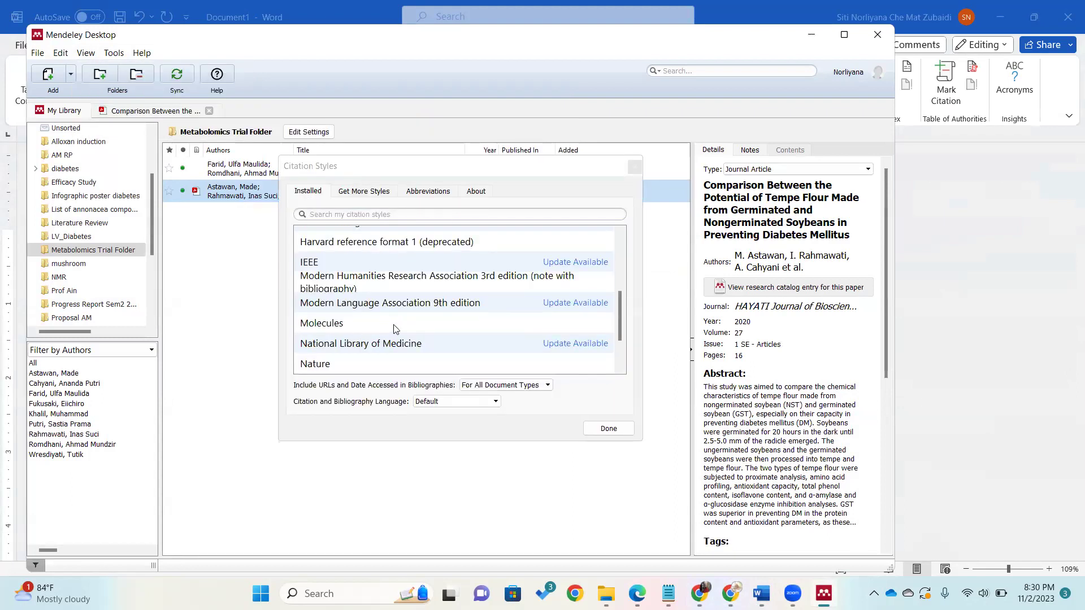
{"action": "scroll", "coordinate": [396, 329], "scroll_direction": "down", "scroll_amount": 1}
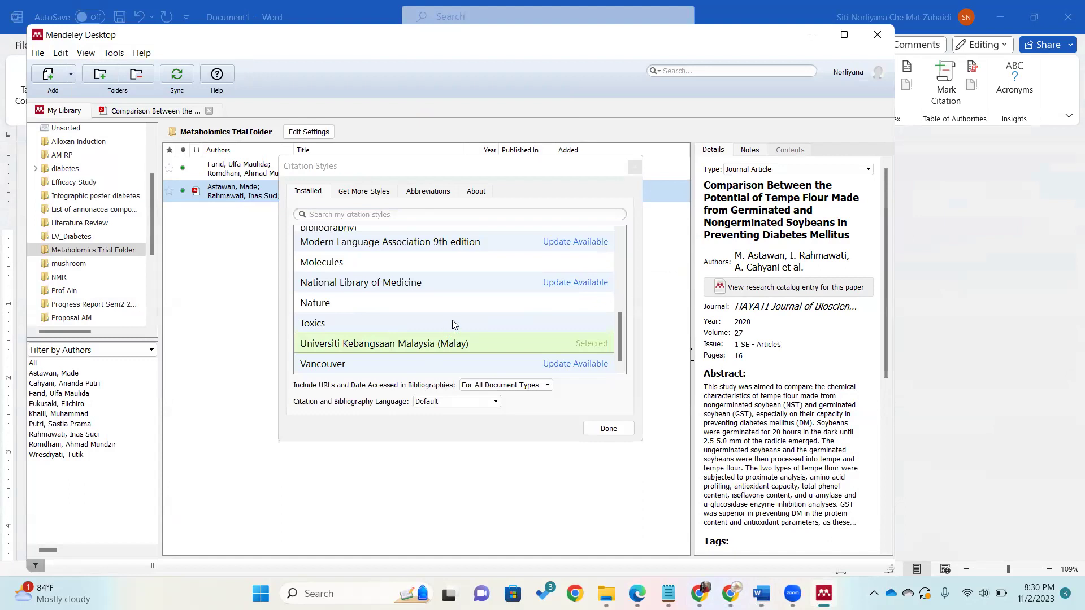
{"action": "scroll", "coordinate": [462, 314], "scroll_direction": "up", "scroll_amount": 1}
{"action": "scroll", "coordinate": [460, 315], "scroll_direction": "down", "scroll_amount": 1}
{"action": "scroll", "coordinate": [503, 317], "scroll_direction": "up", "scroll_amount": 8}
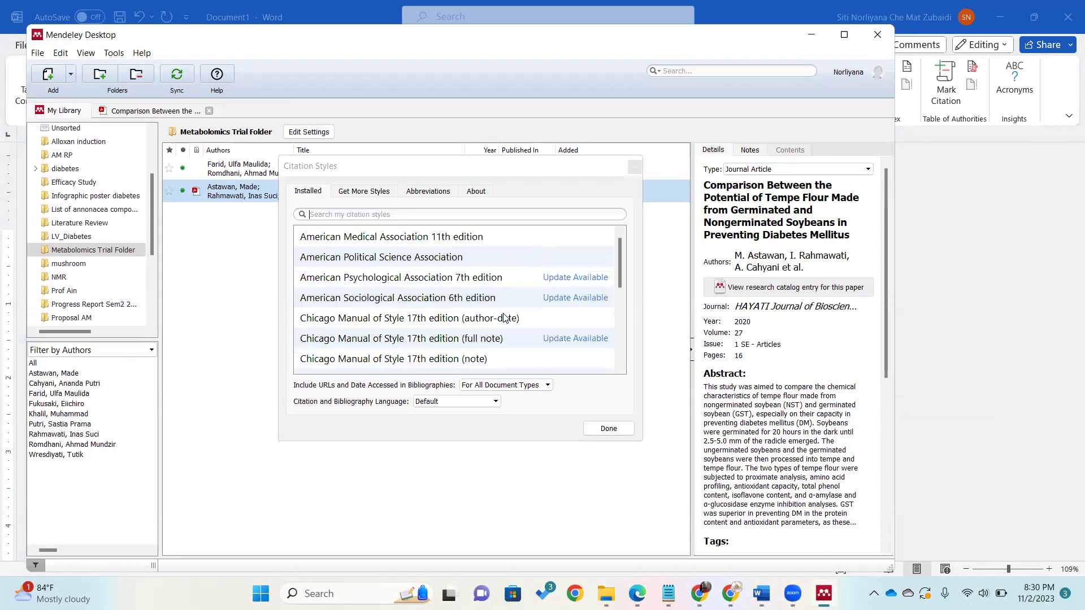
Step: Examine the rest of the installed citation styles, reopen the full styles manager from Mendeley's citation style choices and close it
{"action": "scroll", "coordinate": [505, 318], "scroll_direction": "down", "scroll_amount": 8}
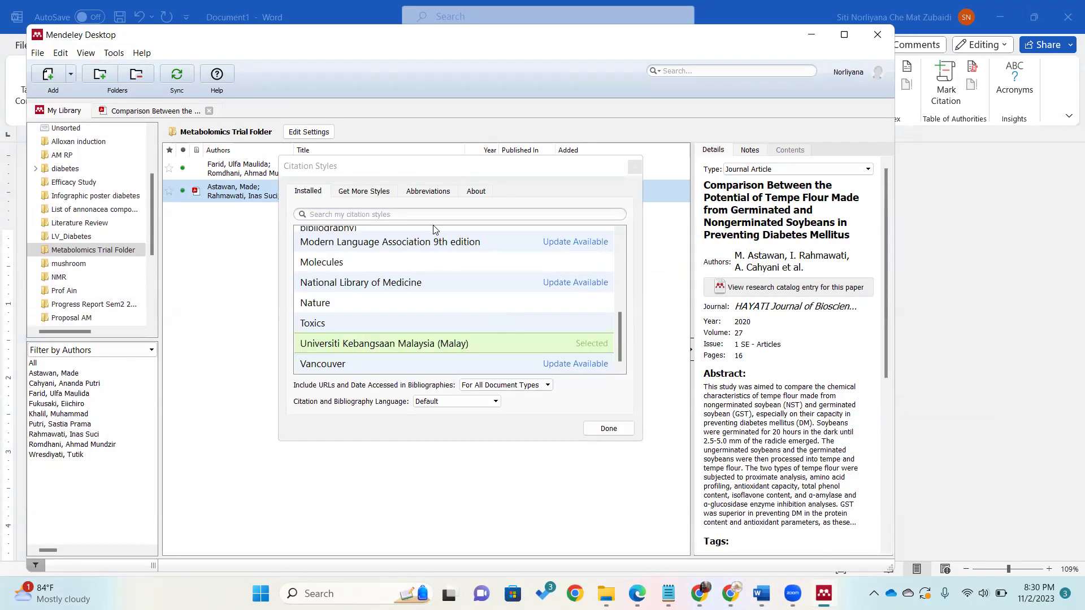
{"action": "left_click", "coordinate": [610, 428]}
{"action": "left_click", "coordinate": [85, 52]}
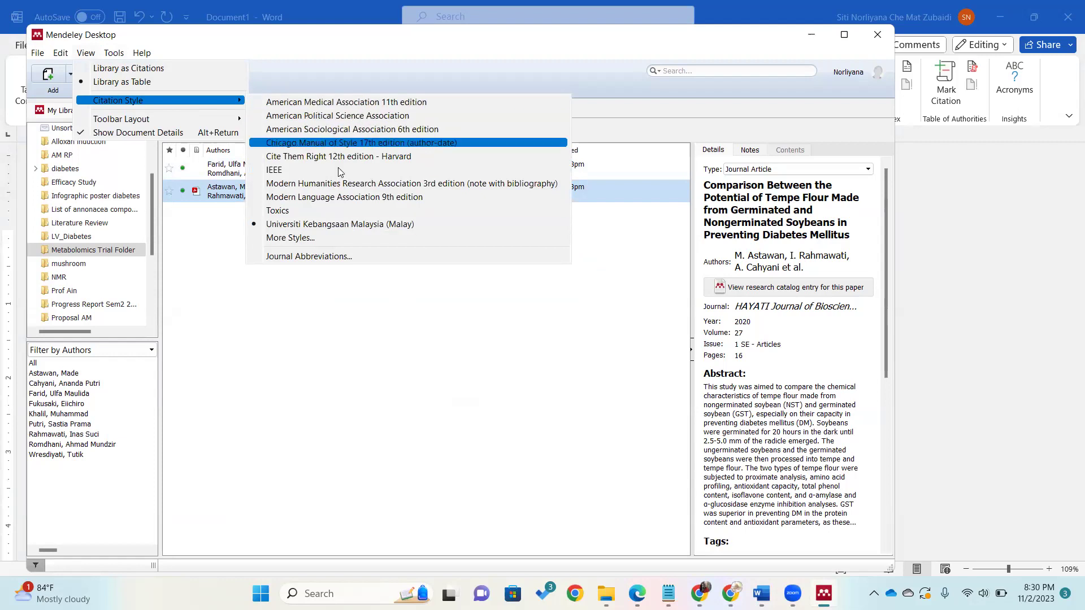
{"action": "left_click", "coordinate": [369, 240]}
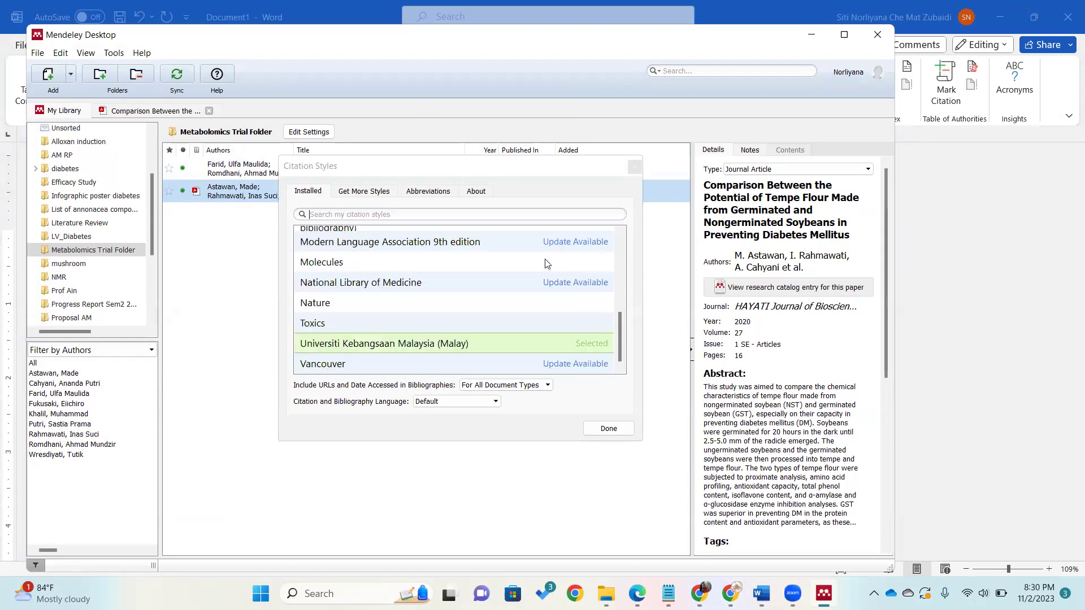
{"action": "left_click", "coordinate": [609, 430]}
Step: Switch to Word, open the full Mendeley citation styles manager from the document's style choices and close it
{"action": "left_click", "coordinate": [761, 593]}
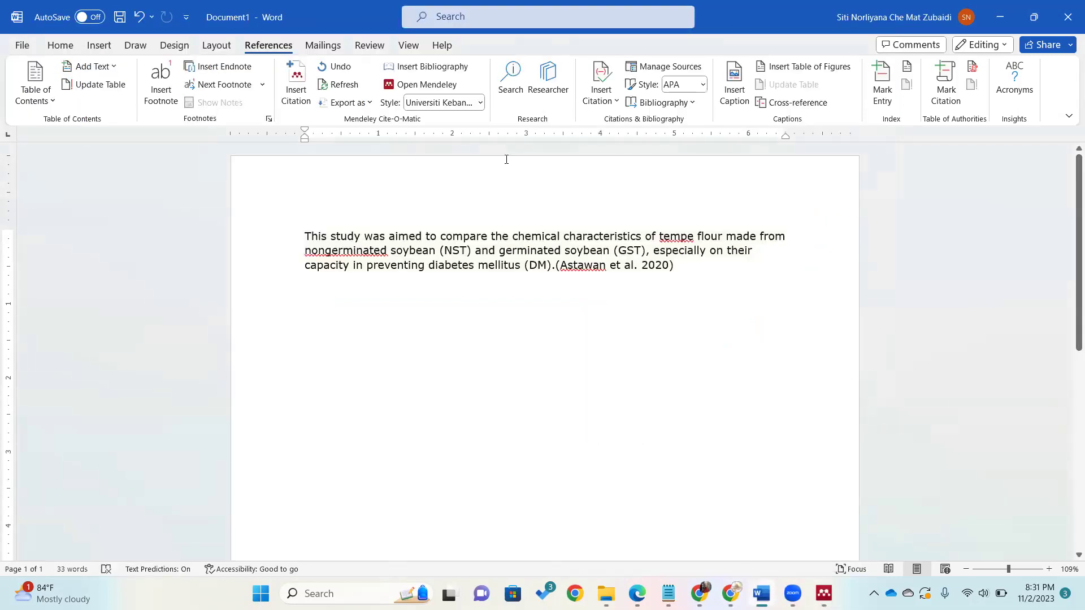
{"action": "left_click", "coordinate": [482, 104]}
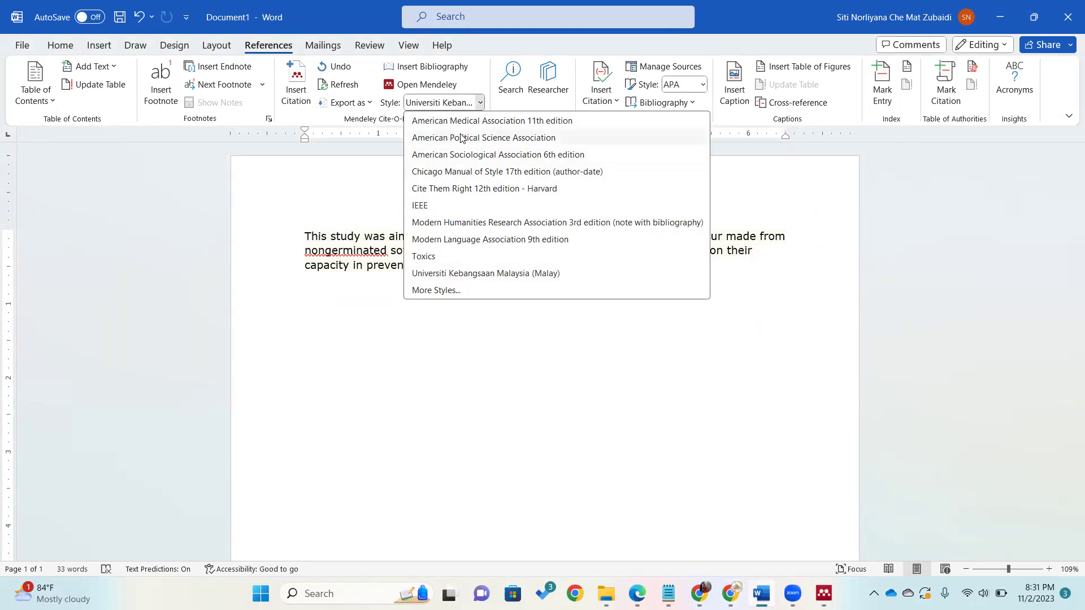
{"action": "left_click", "coordinate": [478, 290]}
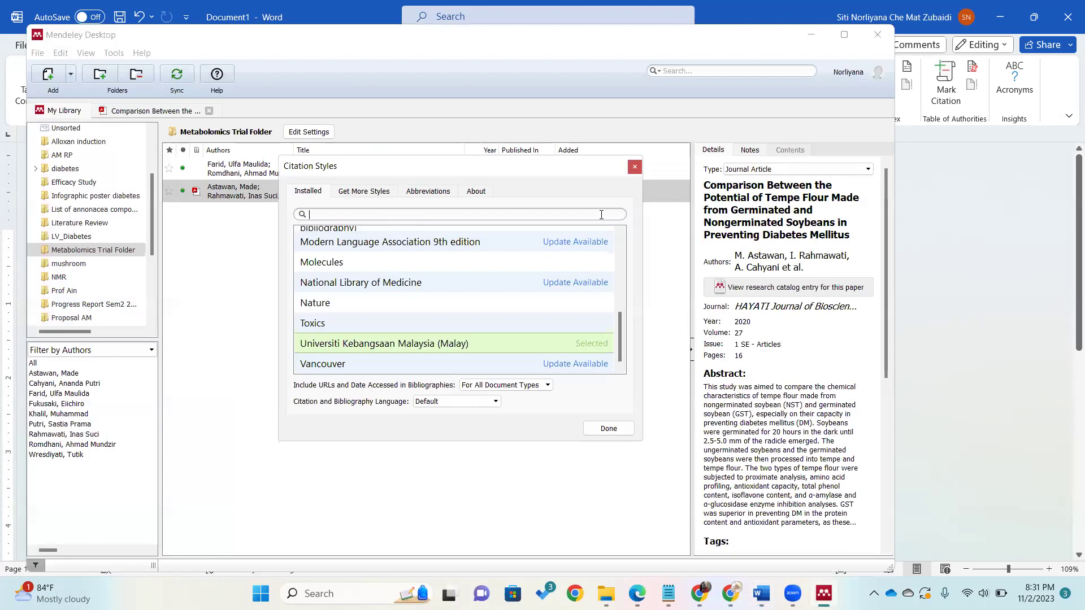
{"action": "left_click", "coordinate": [608, 429]}
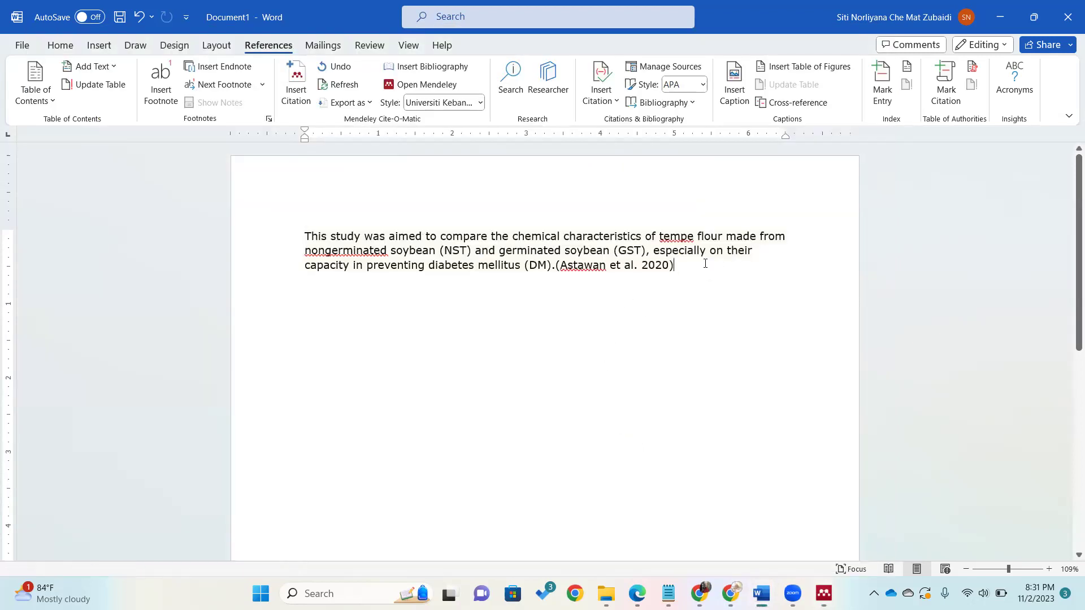
Step: Change the Mendeley citation style to Toxics, back to Universiti Kebangsaan Malaysia (Malay), and to Toxics again
{"action": "left_click", "coordinate": [480, 104]}
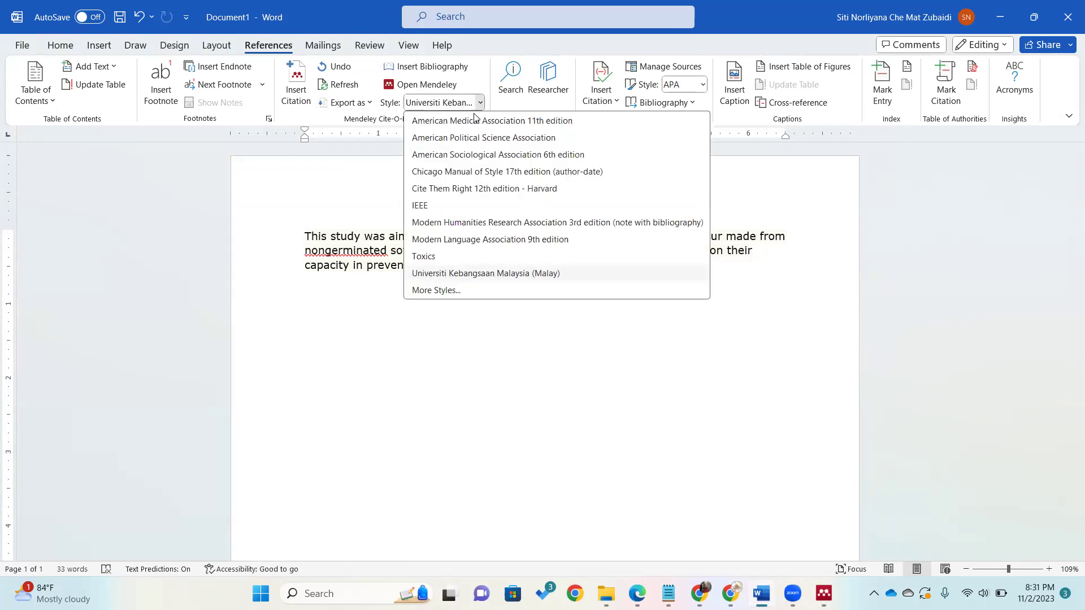
{"action": "left_click", "coordinate": [479, 262]}
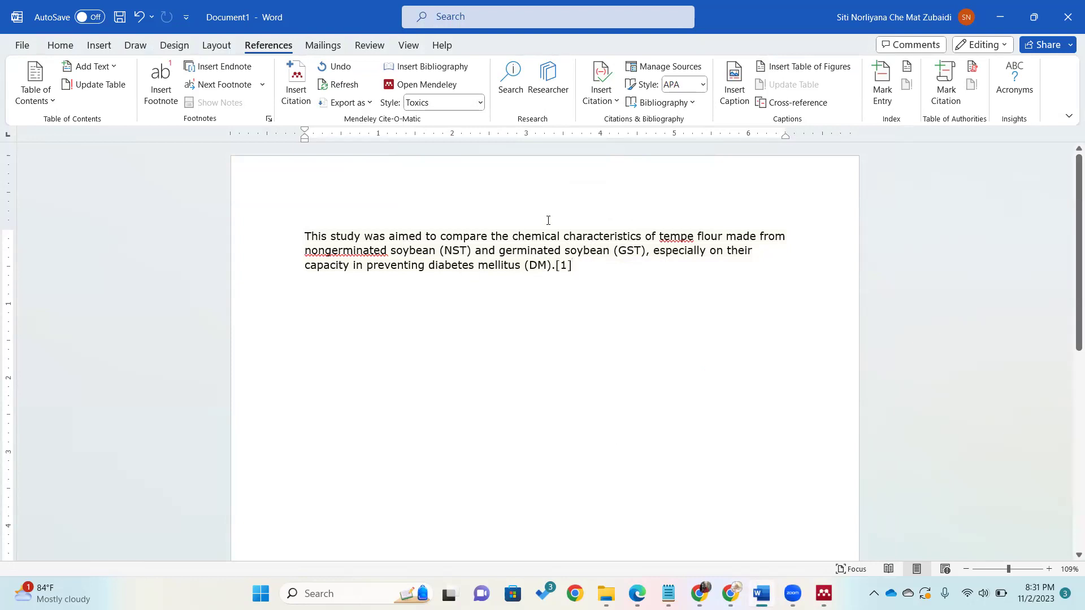
{"action": "left_click", "coordinate": [480, 103]}
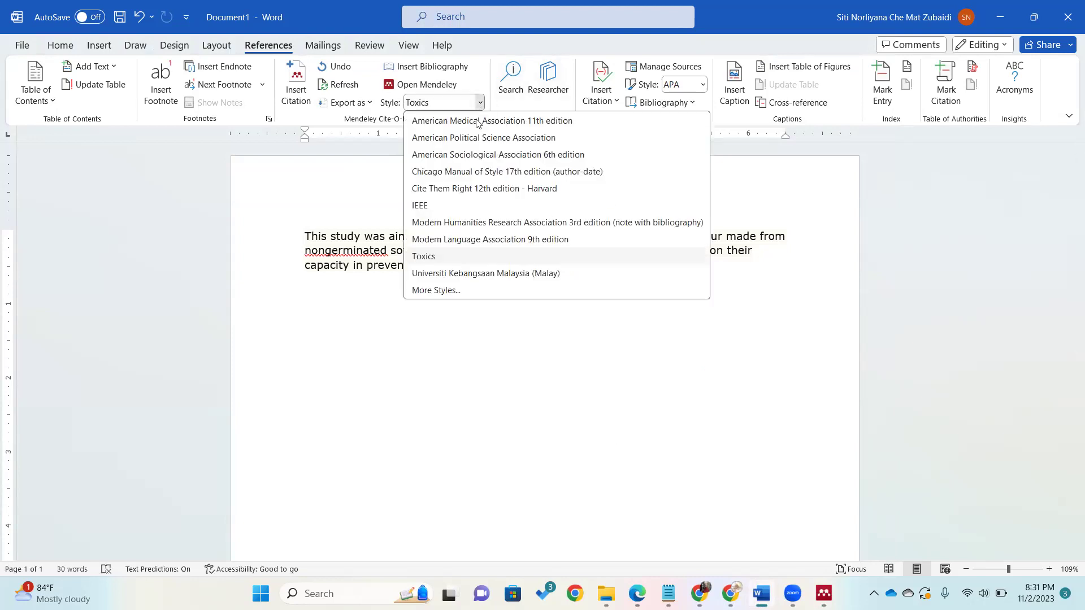
{"action": "left_click", "coordinate": [500, 273]}
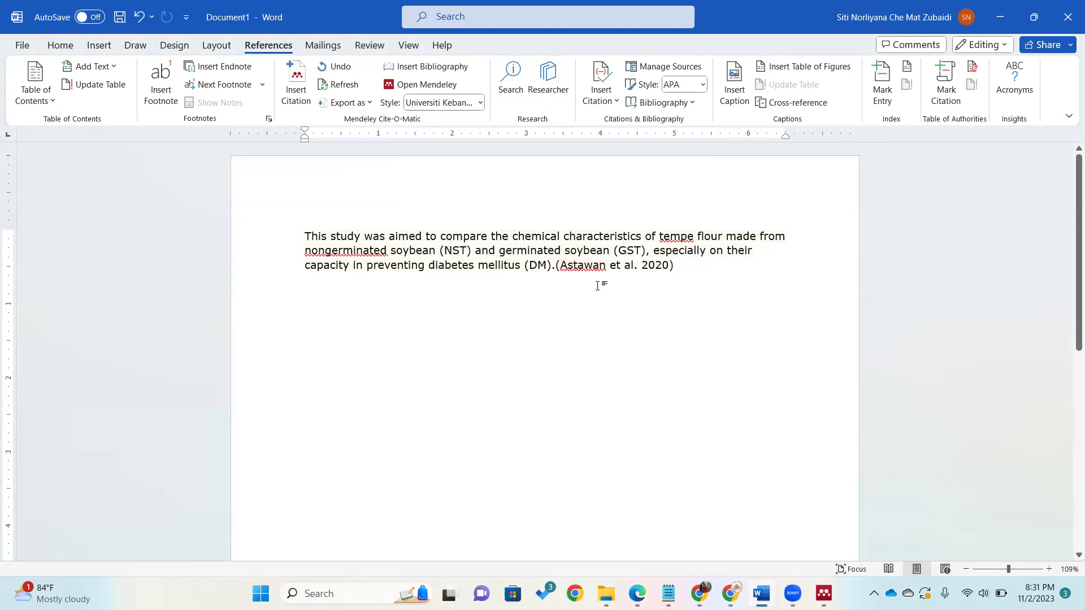
{"action": "left_click", "coordinate": [480, 104]}
{"action": "left_click", "coordinate": [622, 256]}
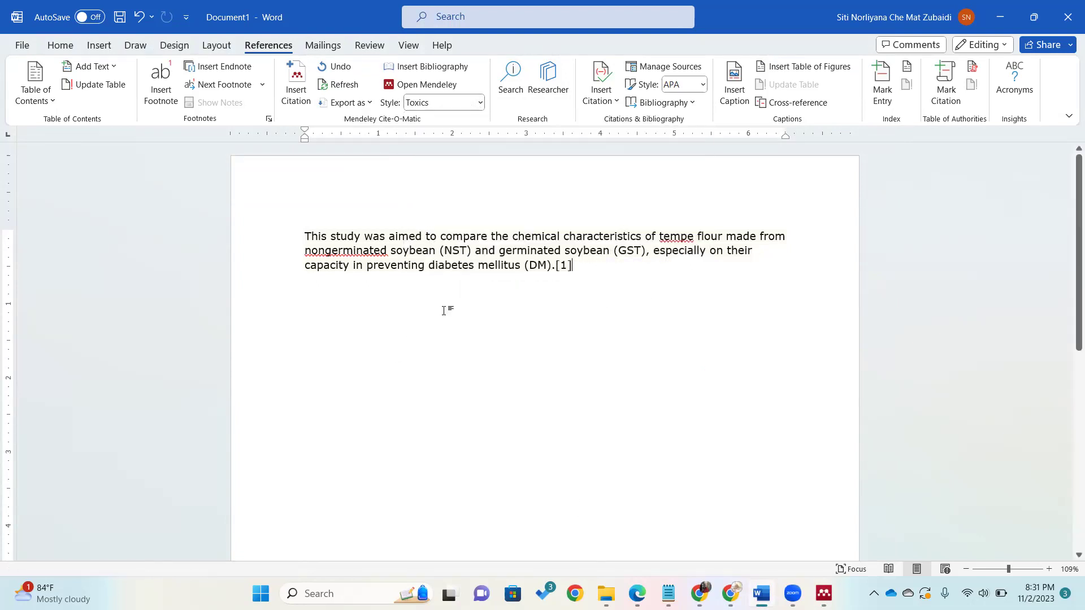
Step: Copy the abstract's next two sentences, starting "Soybeans were germinated", from the HAYATI article in Chrome and paste them as a new paragraph in Word
{"action": "key", "text": "Return"}
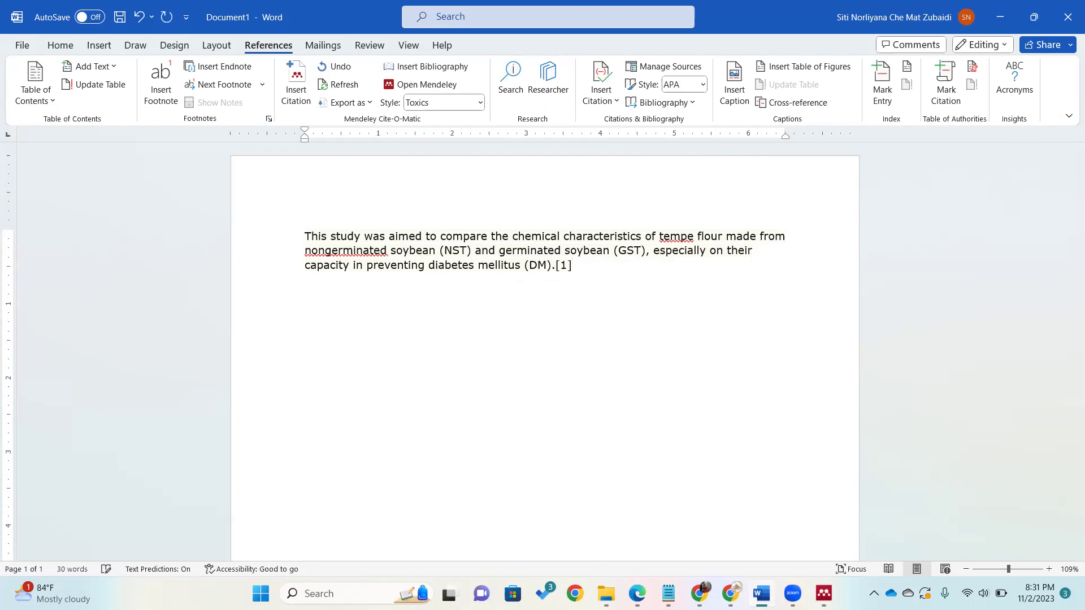
{"action": "mouse_move", "coordinate": [730, 593]}
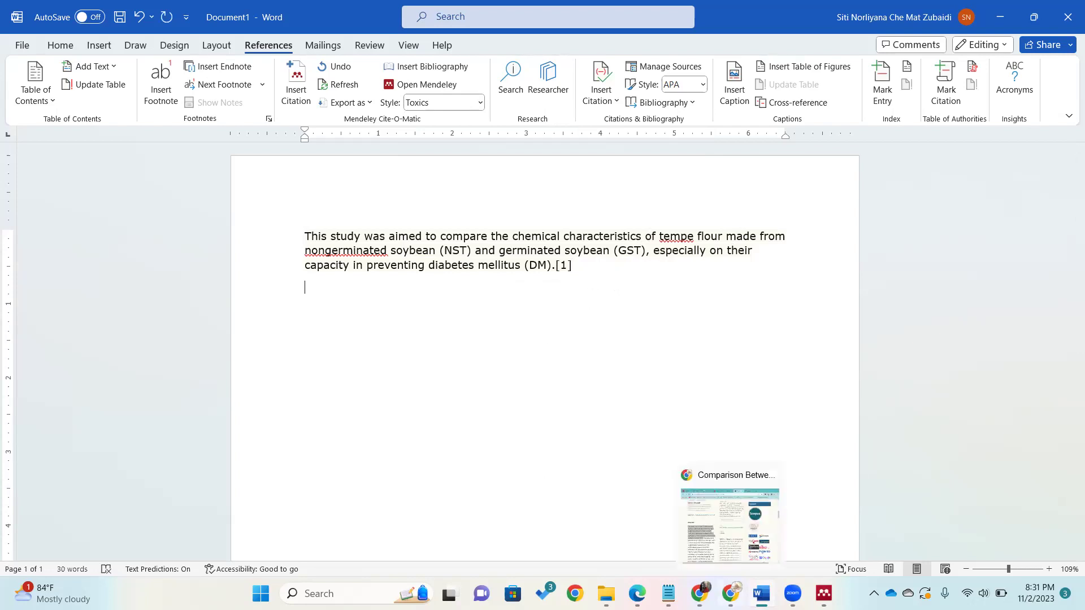
{"action": "left_click", "coordinate": [728, 544]}
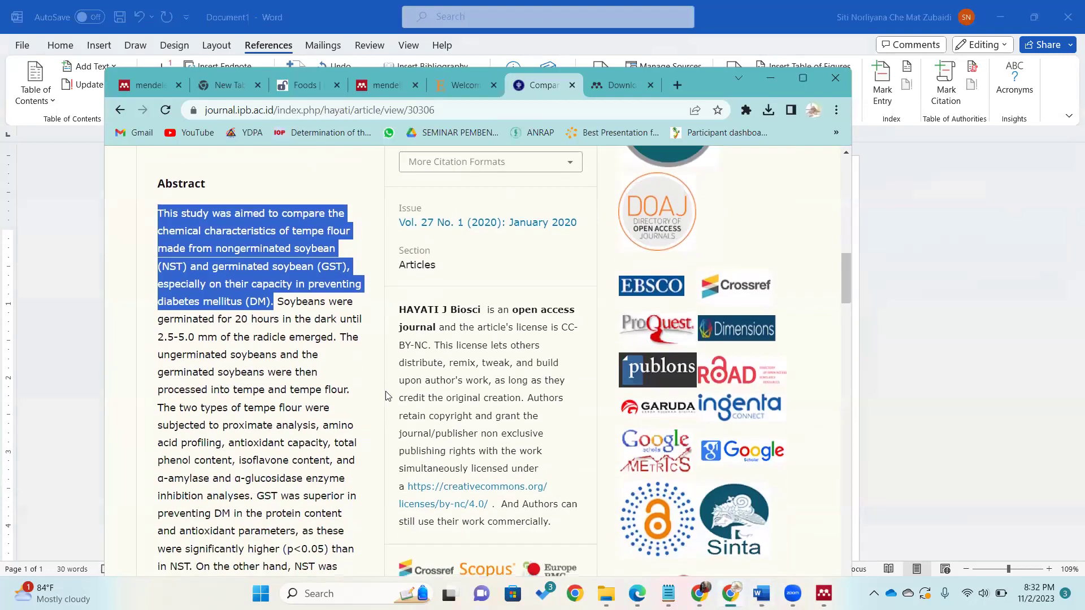
{"action": "left_click_drag", "start_coordinate": [280, 300], "coordinate": [331, 313]}
{"action": "scroll", "coordinate": [340, 373], "scroll_direction": "down", "scroll_amount": 1}
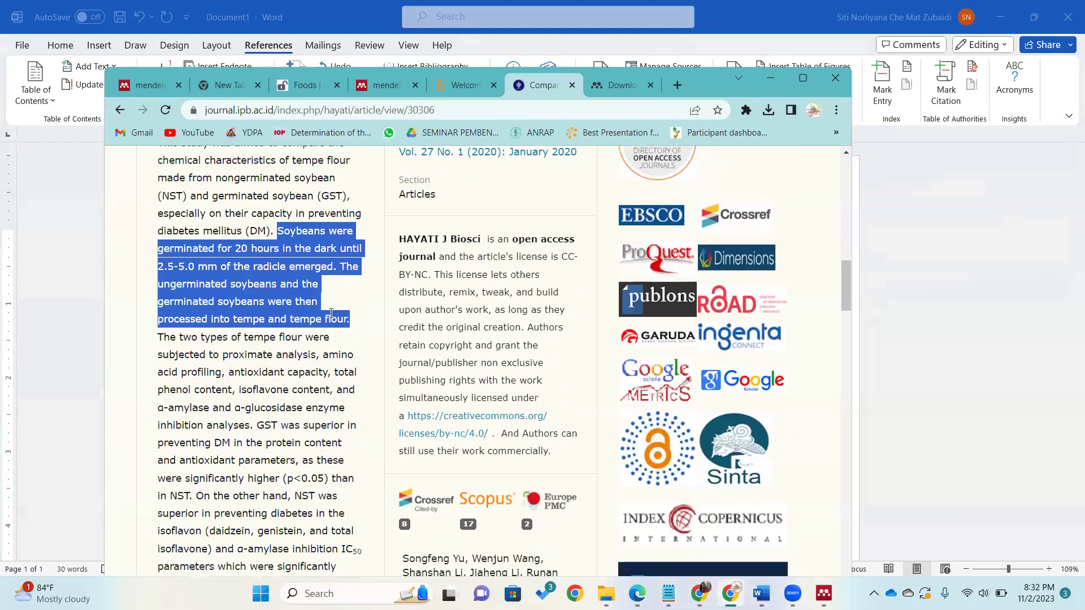
{"action": "right_click", "coordinate": [271, 298]}
{"action": "left_click", "coordinate": [275, 309]}
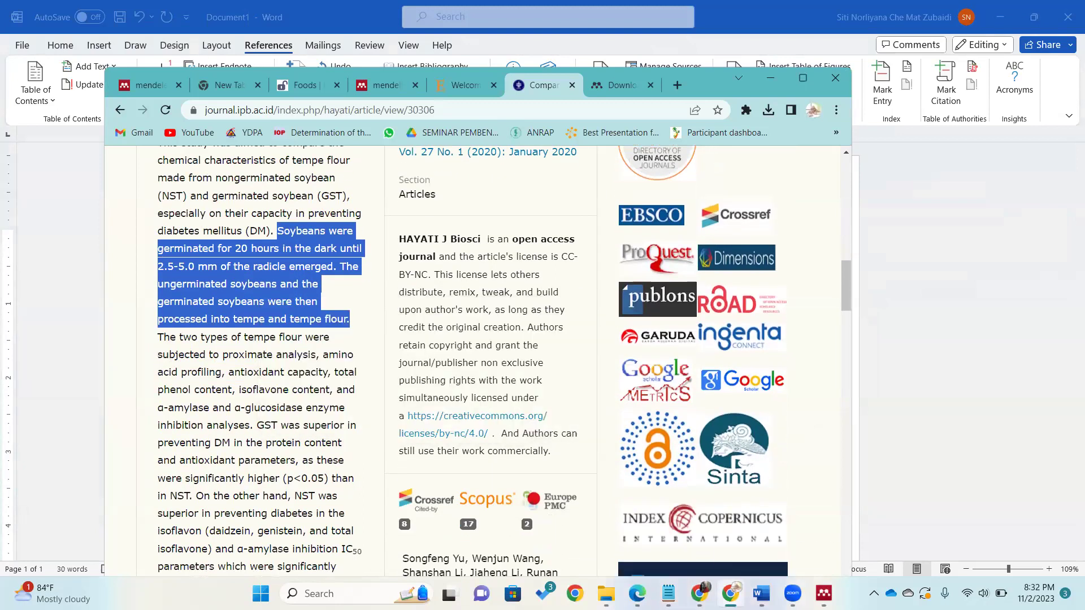
{"action": "left_click", "coordinate": [758, 592]}
{"action": "key", "text": "ctrl+v"}
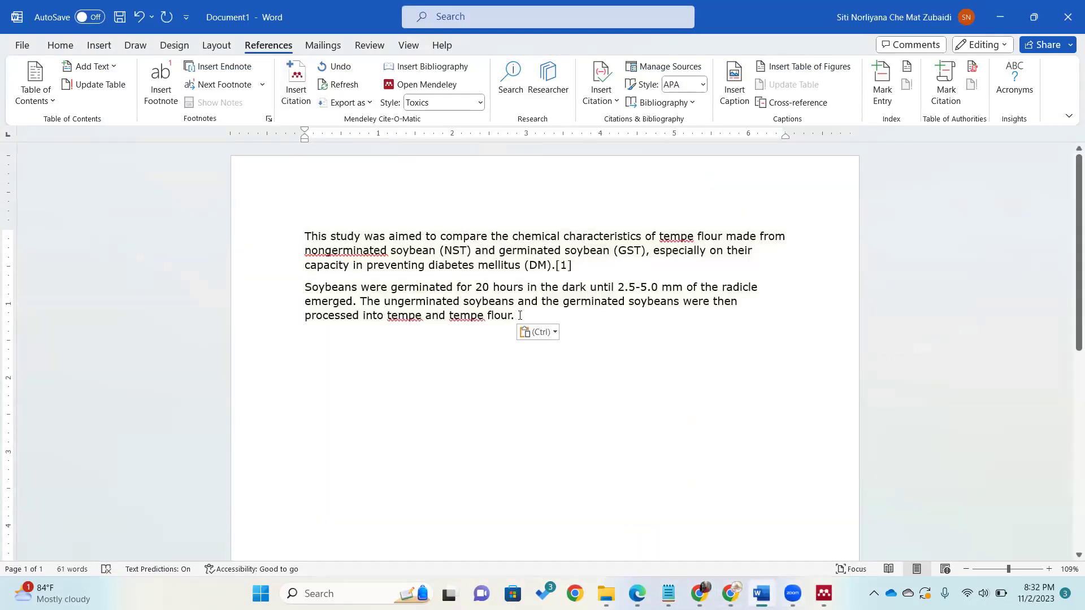
Step: Replace the second paragraph's final period with a Mendeley citation of the 2023 "Efektivitas Ekstrak Tempe" article and set the style to Universiti Kebangsaan Malaysia (Malay)
{"action": "key", "text": "BackSpace"}
{"action": "left_click", "coordinate": [302, 91]}
{"action": "left_click", "coordinate": [619, 357]}
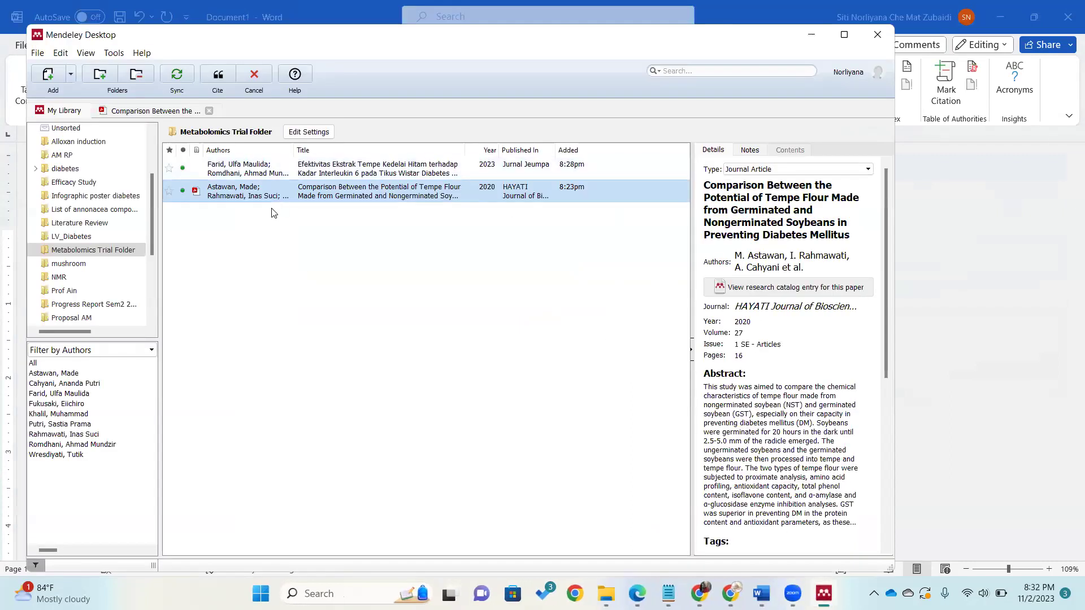
{"action": "left_click", "coordinate": [264, 168]}
{"action": "left_click", "coordinate": [218, 76]}
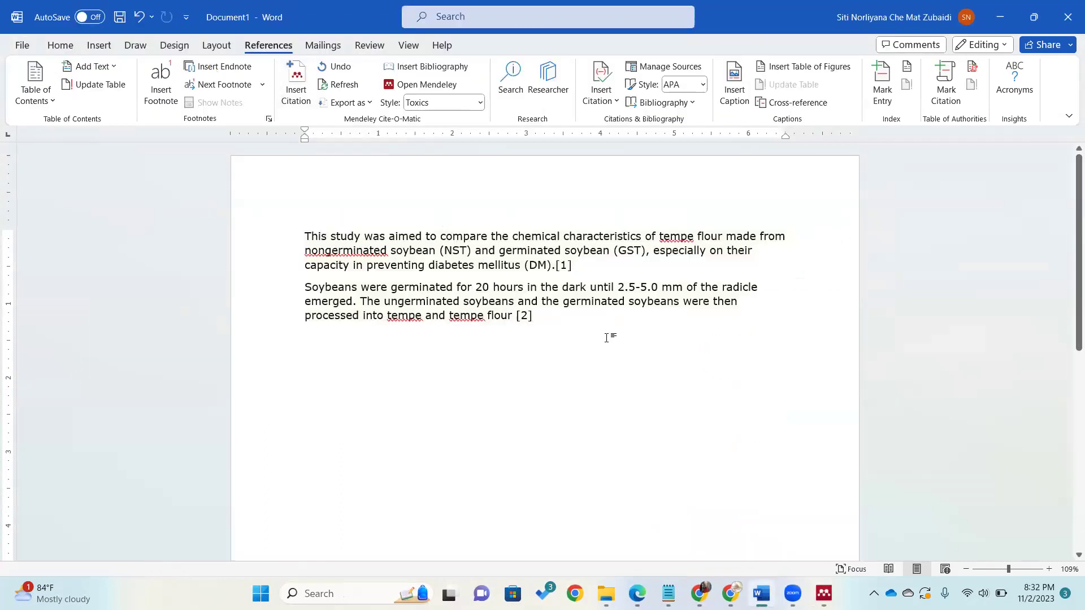
{"action": "left_click", "coordinate": [480, 102]}
{"action": "left_click", "coordinate": [497, 274]}
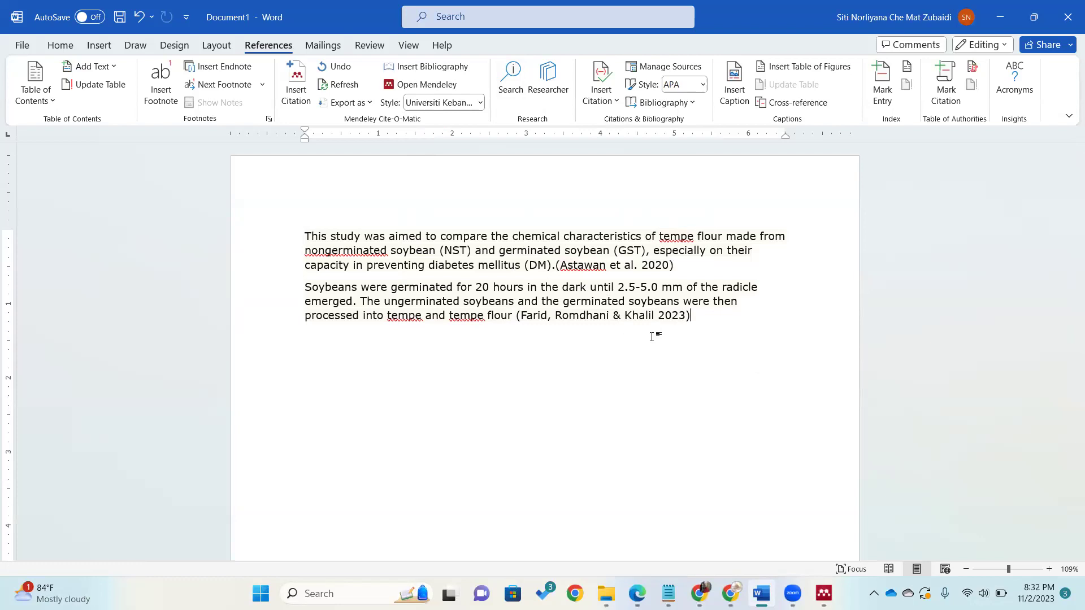
Step: Insert a blank page after the cited paragraphs and add the heading line "References" on the new page
{"action": "left_click", "coordinate": [722, 318]}
{"action": "key", "text": "Return"}
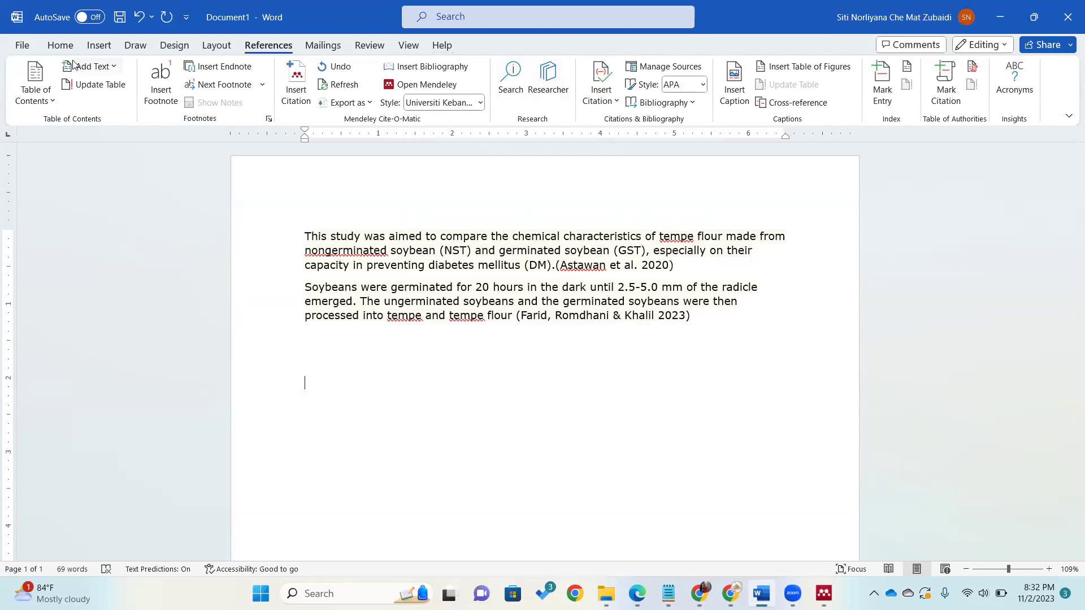
{"action": "left_click", "coordinate": [99, 45]}
{"action": "left_click", "coordinate": [61, 96]}
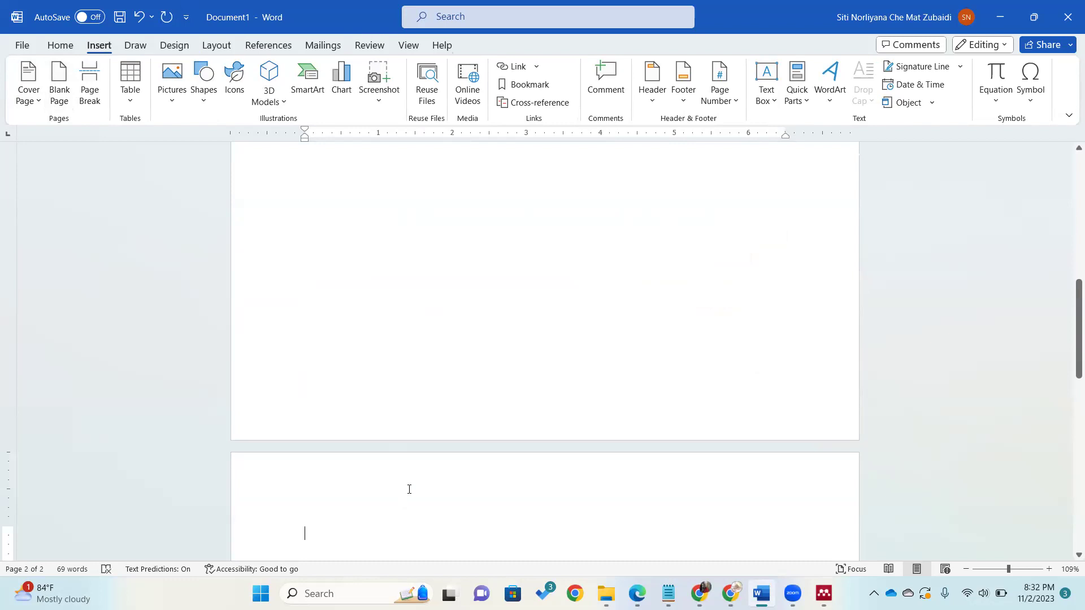
{"action": "type", "text": "refrences"}
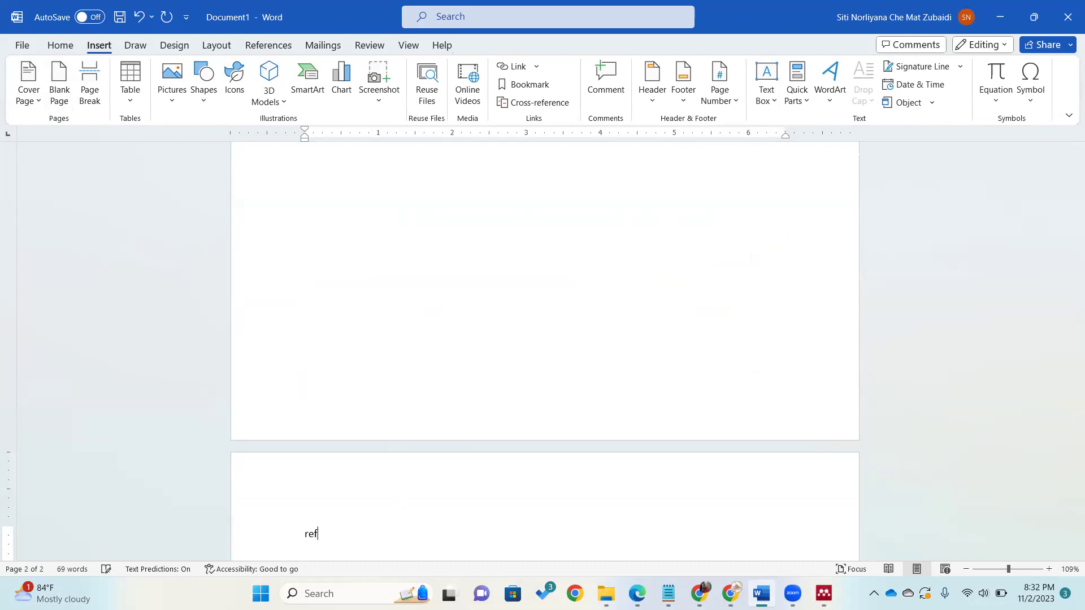
{"action": "key", "text": "BackSpace"}
{"action": "key", "text": "BackSpace"}
{"action": "key", "text": "BackSpace"}
{"action": "key", "text": "BackSpace"}
{"action": "key", "text": "BackSpace"}
{"action": "key", "text": "BackSpace"}
{"action": "type", "text": "erences"}
{"action": "key", "text": "Return"}
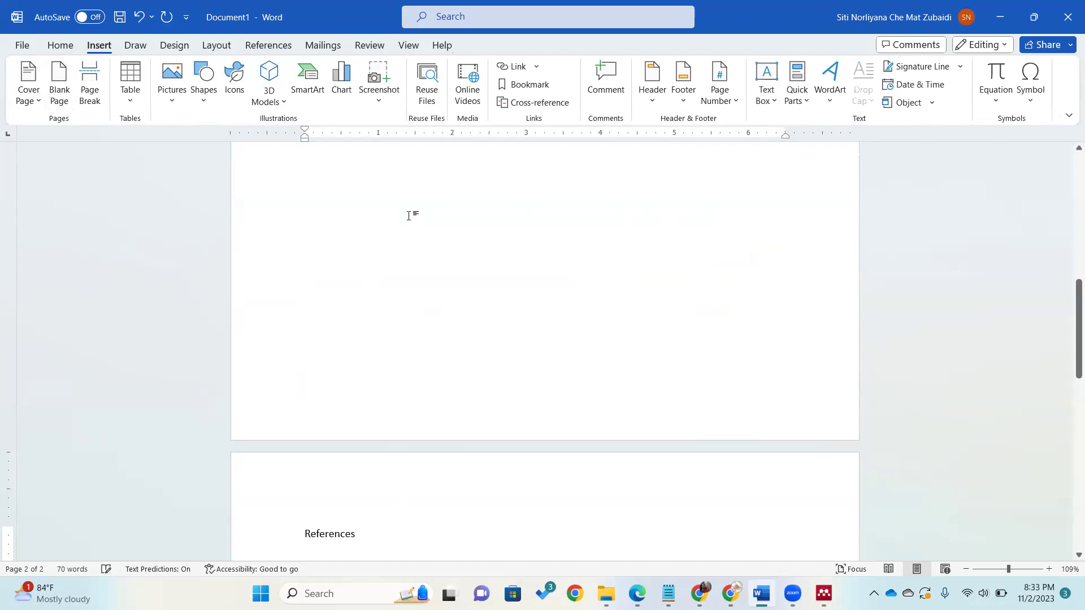
Step: Insert the Mendeley bibliography below the References heading and compare its entries with the in-text citations
{"action": "left_click", "coordinate": [249, 45]}
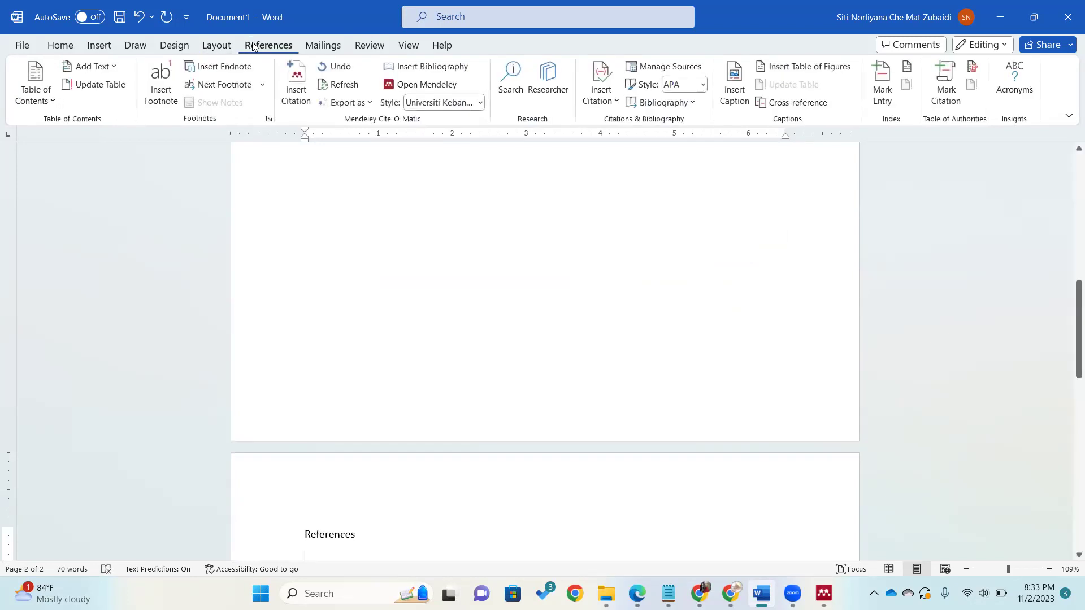
{"action": "left_click", "coordinate": [461, 72]}
{"action": "scroll", "coordinate": [533, 360], "scroll_direction": "down", "scroll_amount": 1}
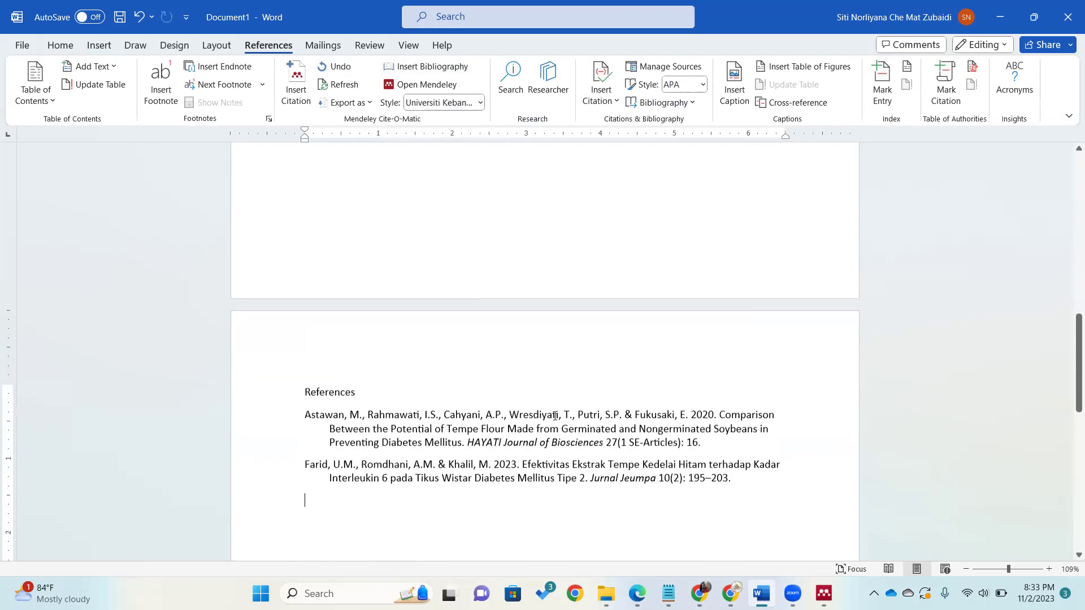
{"action": "scroll", "coordinate": [480, 345], "scroll_direction": "up", "scroll_amount": 2}
{"action": "scroll", "coordinate": [480, 345], "scroll_direction": "up", "scroll_amount": 8}
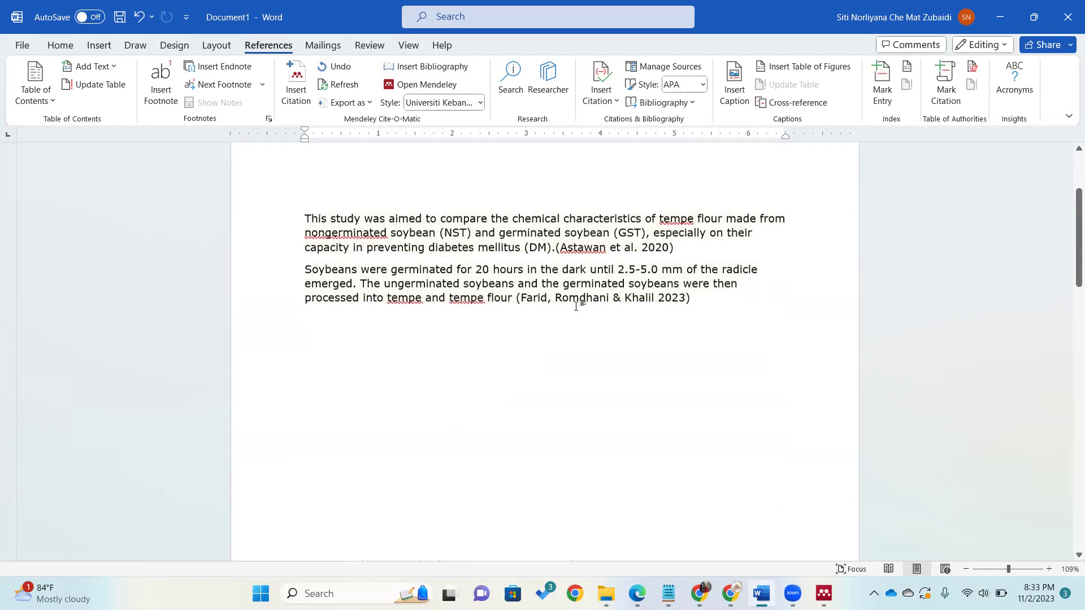
{"action": "scroll", "coordinate": [573, 308], "scroll_direction": "down", "scroll_amount": 10}
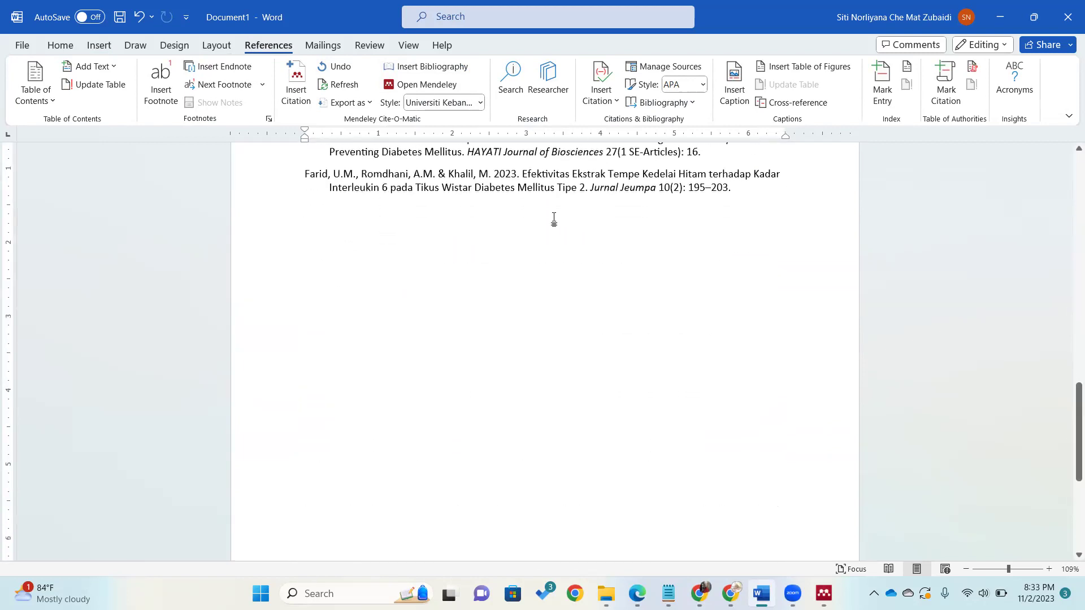
{"action": "scroll", "coordinate": [562, 252], "scroll_direction": "up", "scroll_amount": 3}
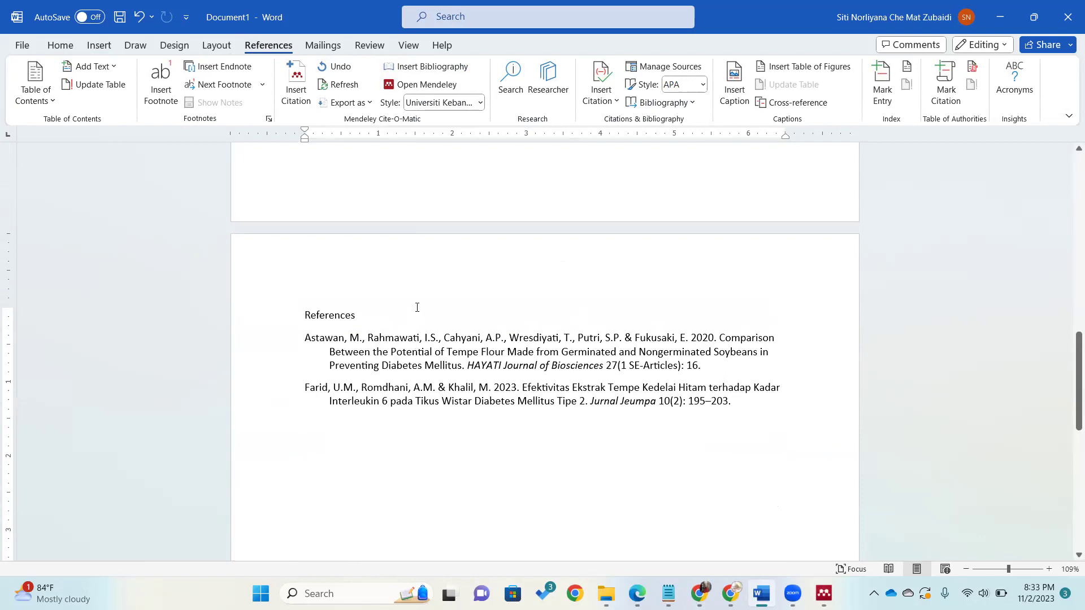
Step: Delete the bibliography entries under the References heading and insert the Mendeley bibliography there again
{"action": "left_click_drag", "start_coordinate": [763, 417], "coordinate": [289, 335]}
{"action": "key", "text": "Delete"}
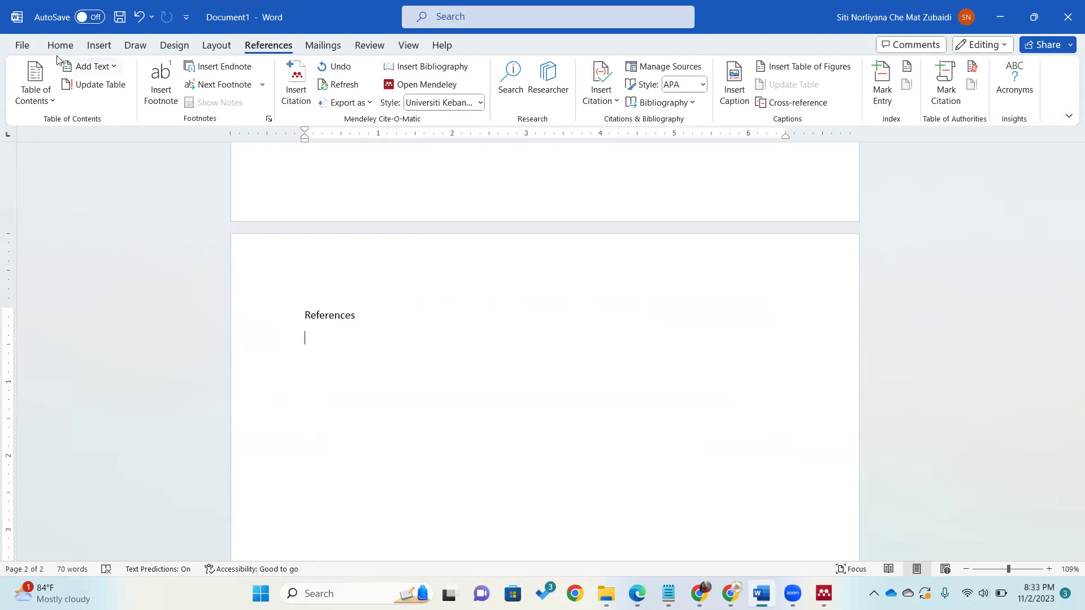
{"action": "left_click", "coordinate": [270, 45]}
{"action": "left_click", "coordinate": [443, 66]}
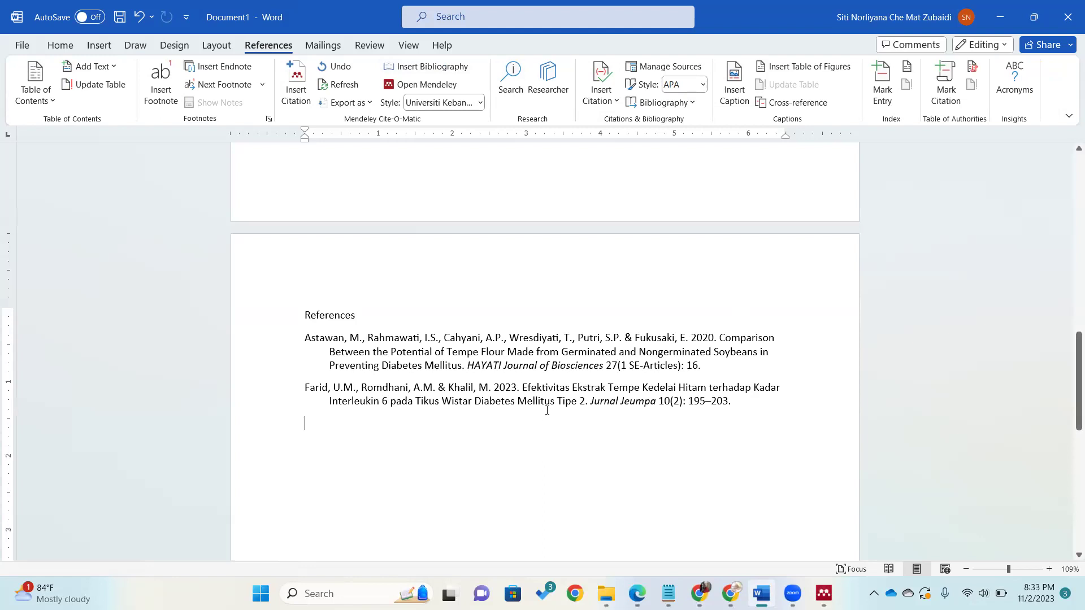
Step: Set the Mendeley citation style to Toxics and check the bibliography and in-text citations
{"action": "left_click", "coordinate": [479, 102]}
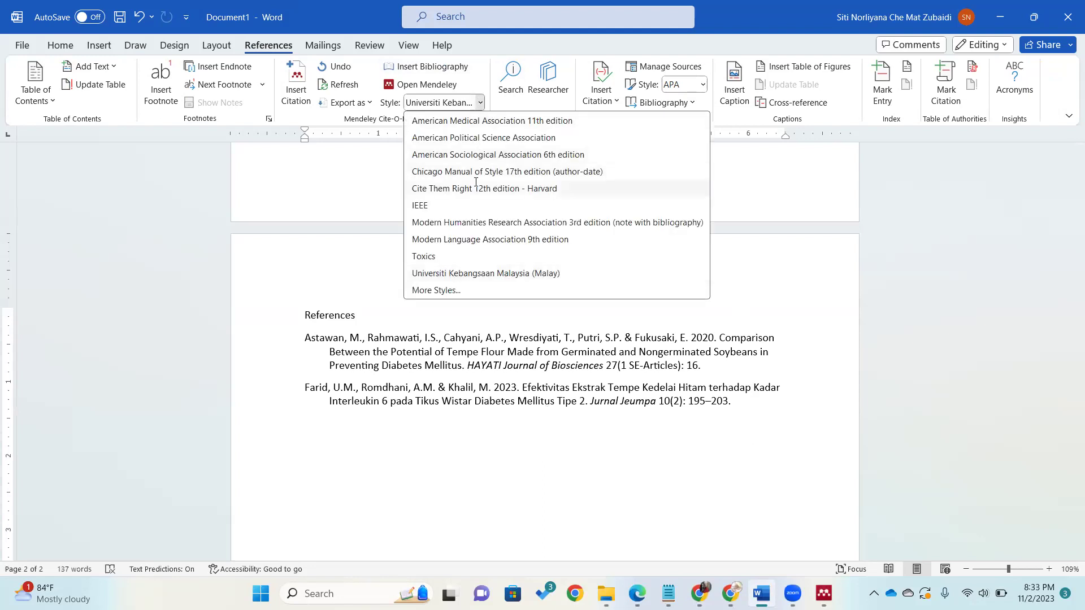
{"action": "left_click", "coordinate": [485, 256]}
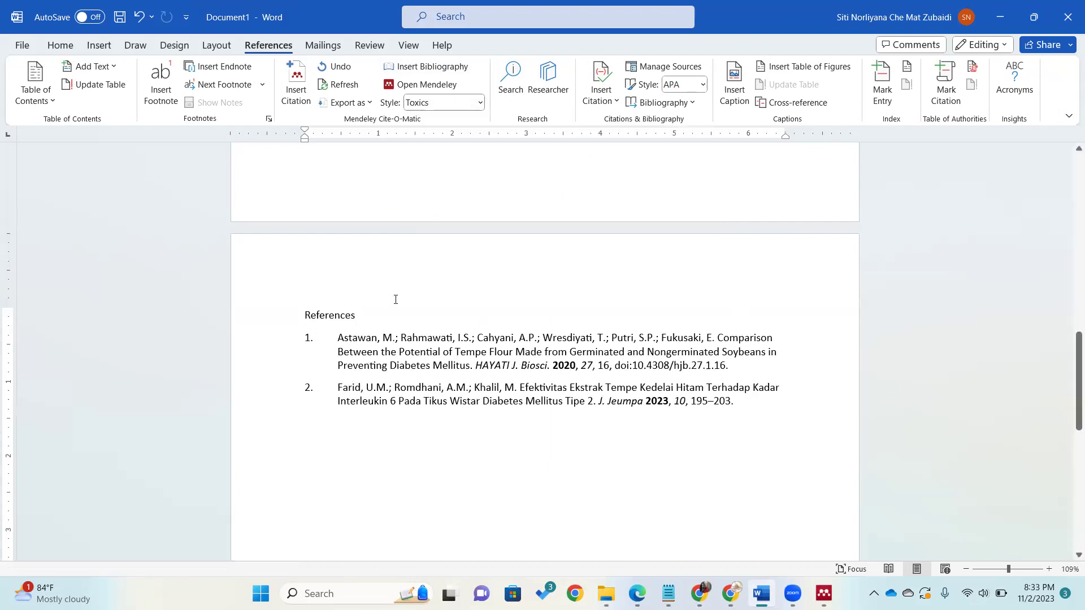
{"action": "scroll", "coordinate": [395, 299], "scroll_direction": "up", "scroll_amount": 10}
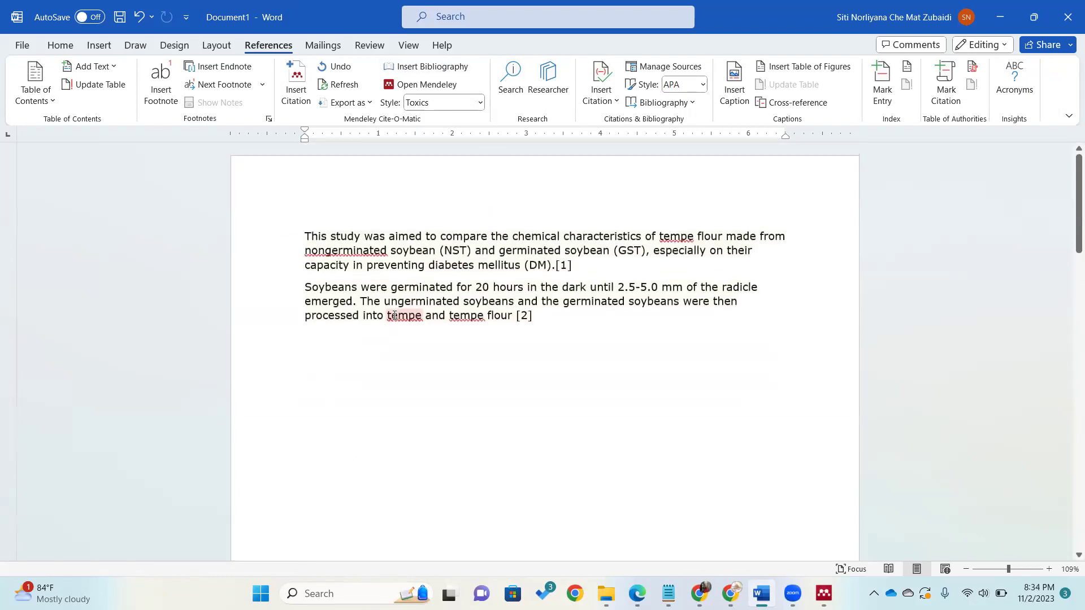
Step: Set the Mendeley citation style to American Medical Association 11th edition
{"action": "scroll", "coordinate": [382, 339], "scroll_direction": "down", "scroll_amount": 10}
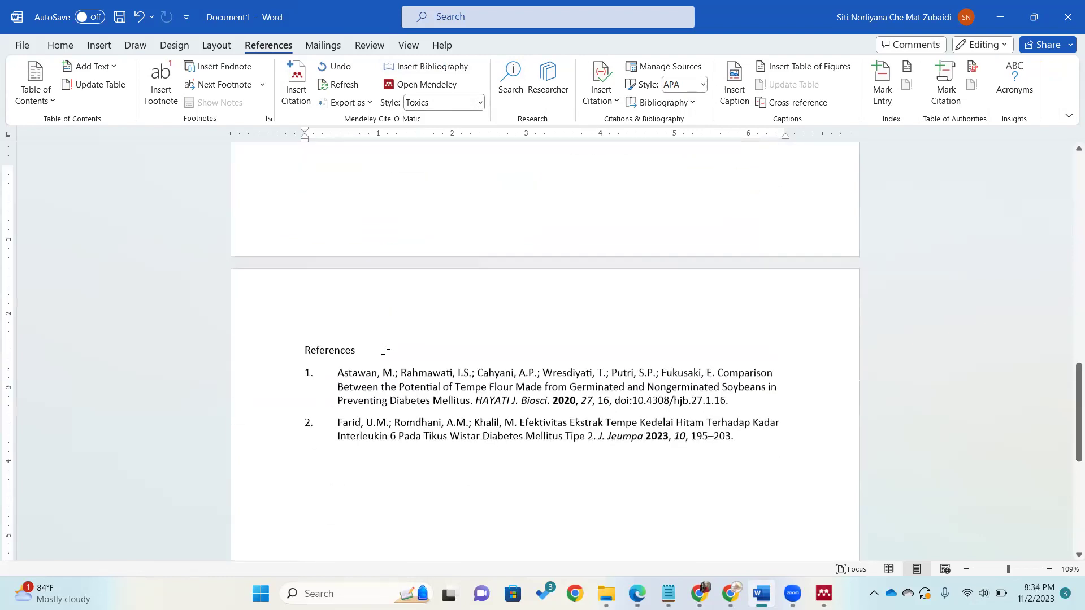
{"action": "scroll", "coordinate": [383, 350], "scroll_direction": "down", "scroll_amount": 3}
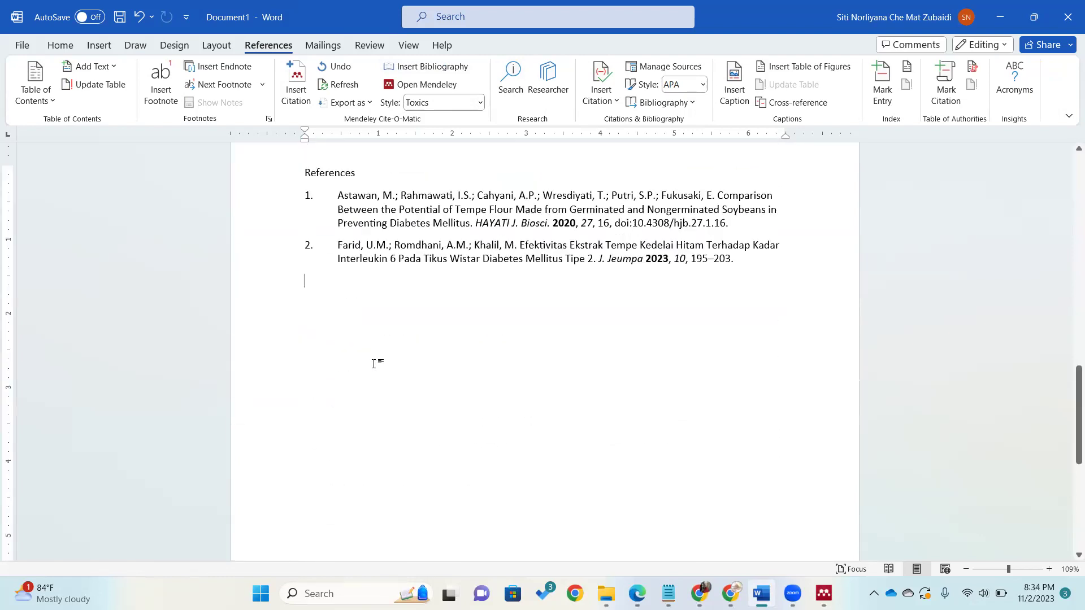
{"action": "left_click", "coordinate": [482, 102]}
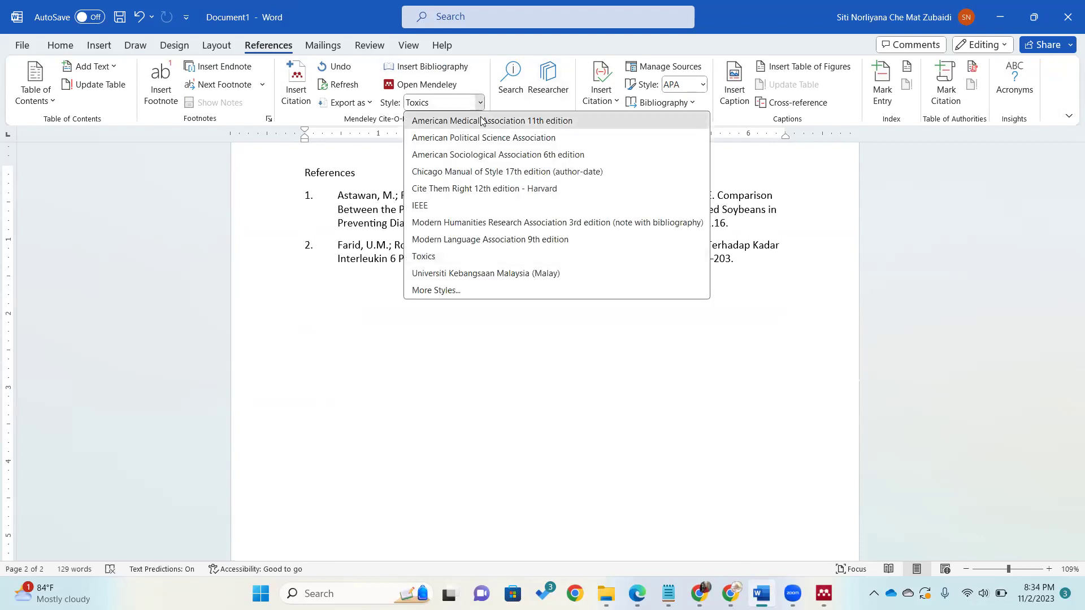
{"action": "left_click", "coordinate": [482, 120]}
Step: Compare the reformatted References entries on the second page with the in-text citations on the first page
{"action": "scroll", "coordinate": [560, 243], "scroll_direction": "up", "scroll_amount": 3}
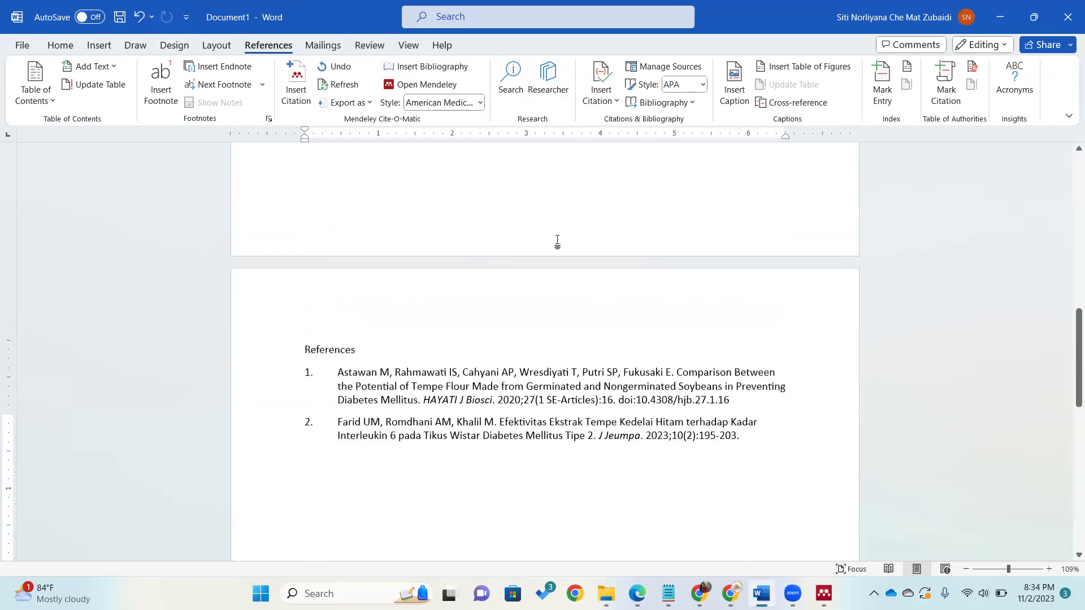
{"action": "scroll", "coordinate": [555, 242], "scroll_direction": "up", "scroll_amount": 8}
{"action": "scroll", "coordinate": [543, 227], "scroll_direction": "down", "scroll_amount": 4}
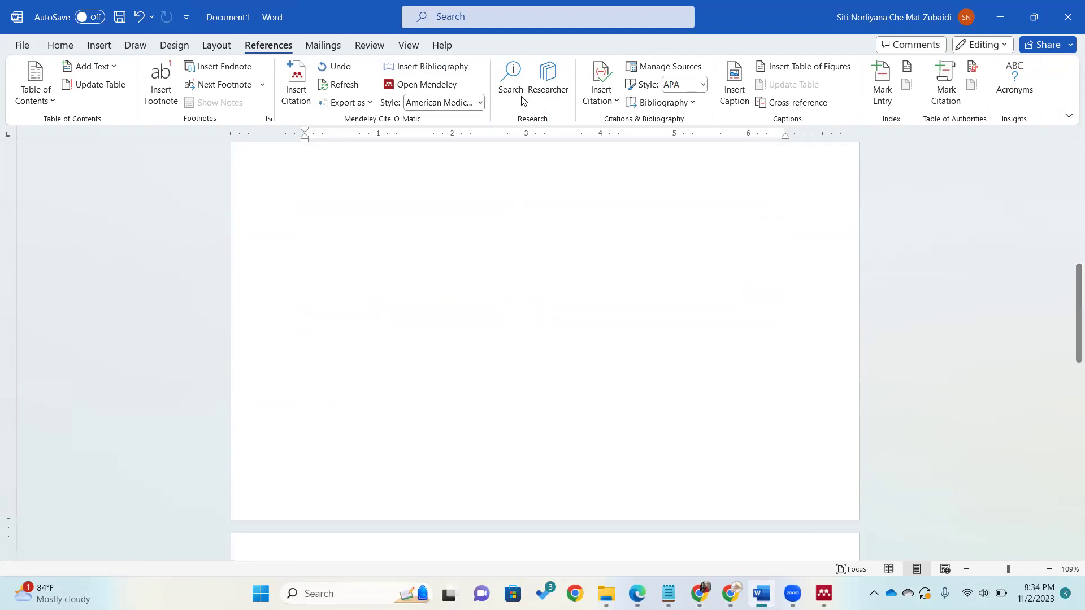
{"action": "scroll", "coordinate": [514, 242], "scroll_direction": "up", "scroll_amount": 2}
{"action": "scroll", "coordinate": [514, 242], "scroll_direction": "down", "scroll_amount": 3}
{"action": "scroll", "coordinate": [513, 242], "scroll_direction": "down", "scroll_amount": 1}
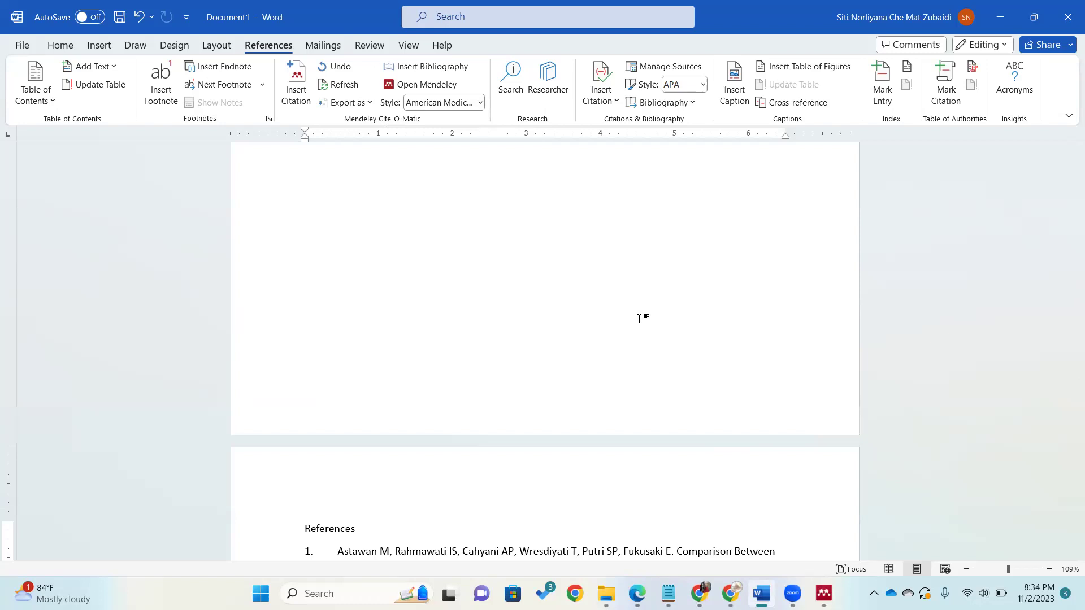
{"action": "scroll", "coordinate": [582, 282], "scroll_direction": "up", "scroll_amount": 3}
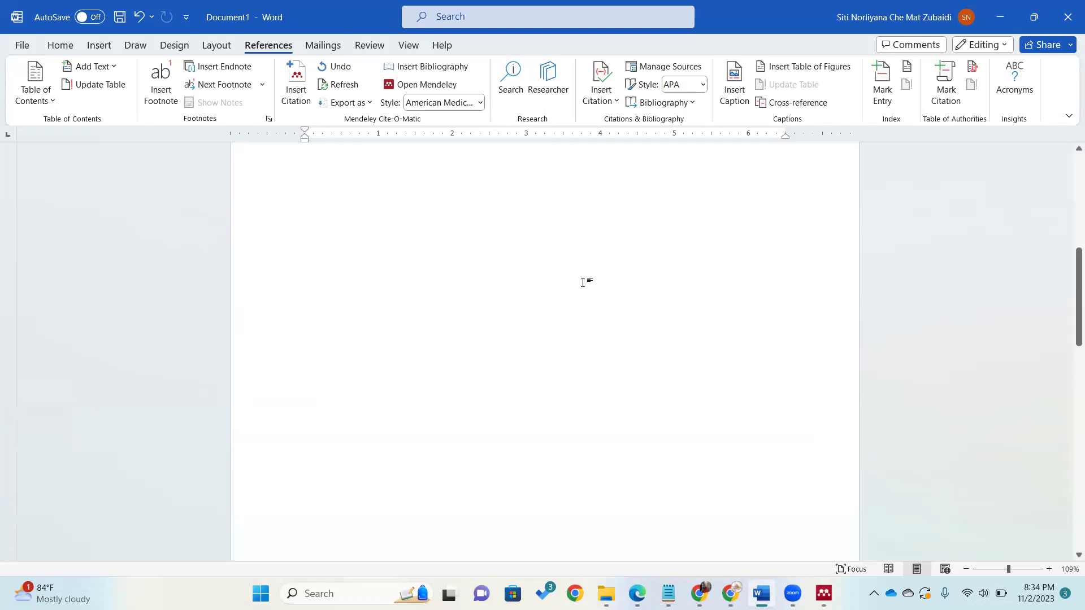
{"action": "scroll", "coordinate": [582, 282], "scroll_direction": "down", "scroll_amount": 3}
{"action": "scroll", "coordinate": [582, 282], "scroll_direction": "down", "scroll_amount": 5}
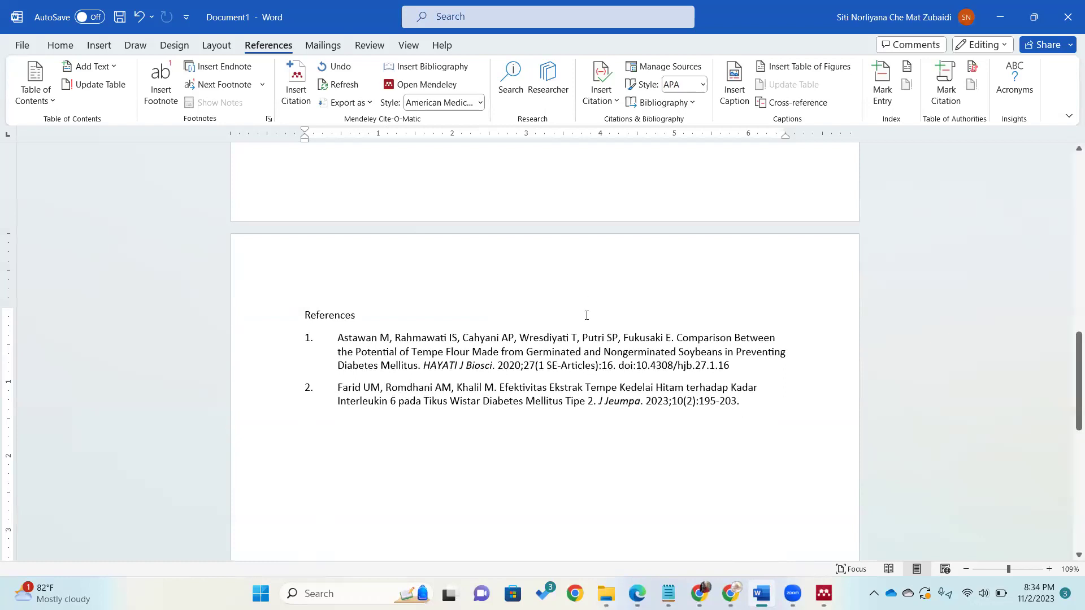
{"action": "scroll", "coordinate": [627, 322], "scroll_direction": "up", "scroll_amount": 6}
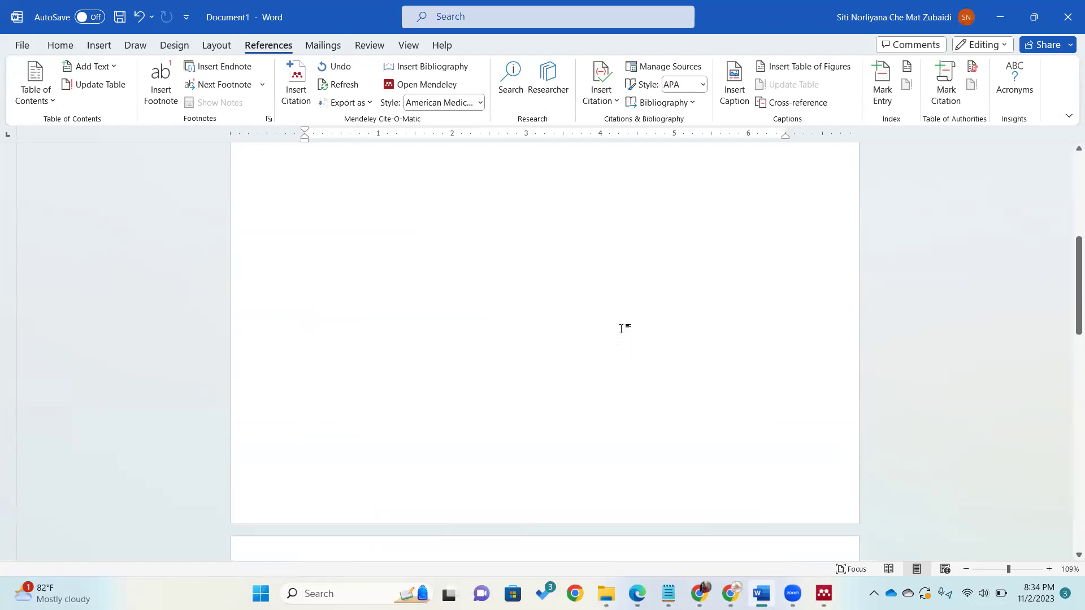
{"action": "scroll", "coordinate": [629, 293], "scroll_direction": "up", "scroll_amount": 3}
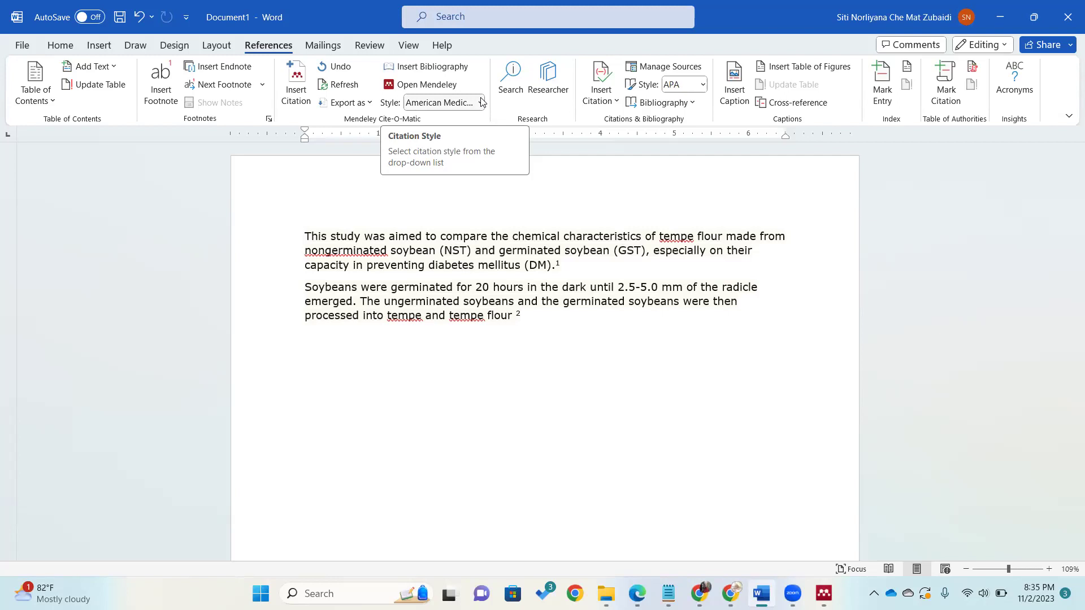
Step: Add a new line below the second paragraph and cite the Annona Muricata article from Mendeley's Efficacy Study folder there
{"action": "left_click", "coordinate": [565, 320]}
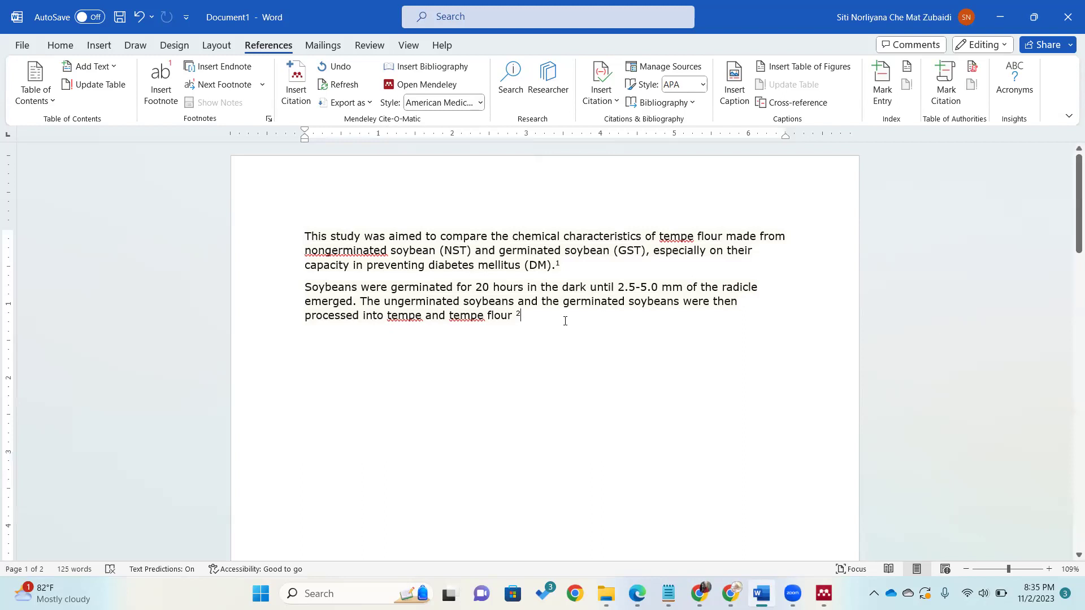
{"action": "key", "text": "Return"}
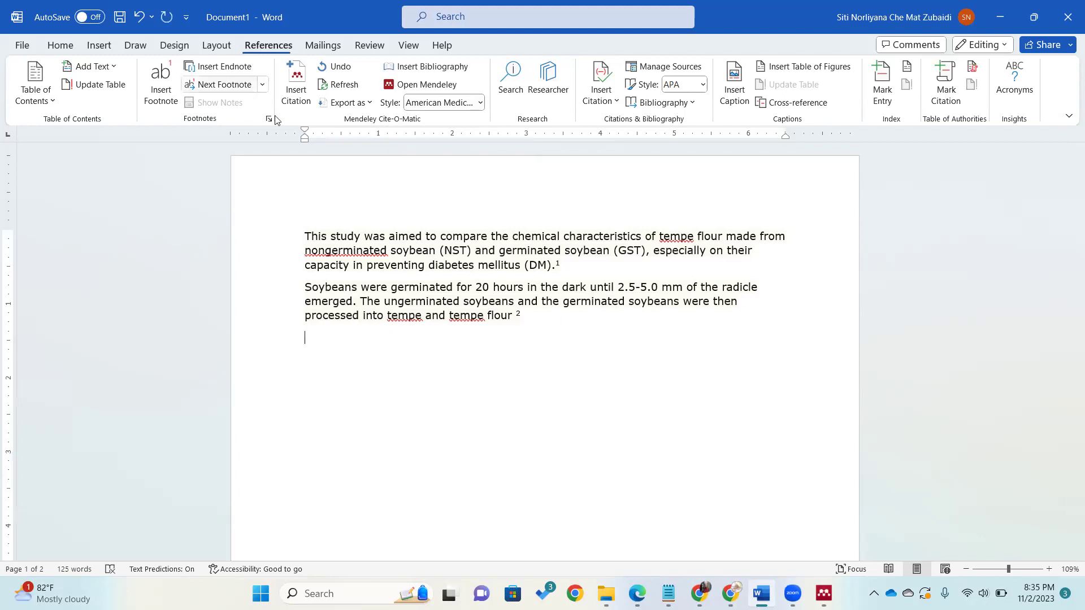
{"action": "left_click", "coordinate": [296, 84]}
{"action": "left_click", "coordinate": [417, 382]}
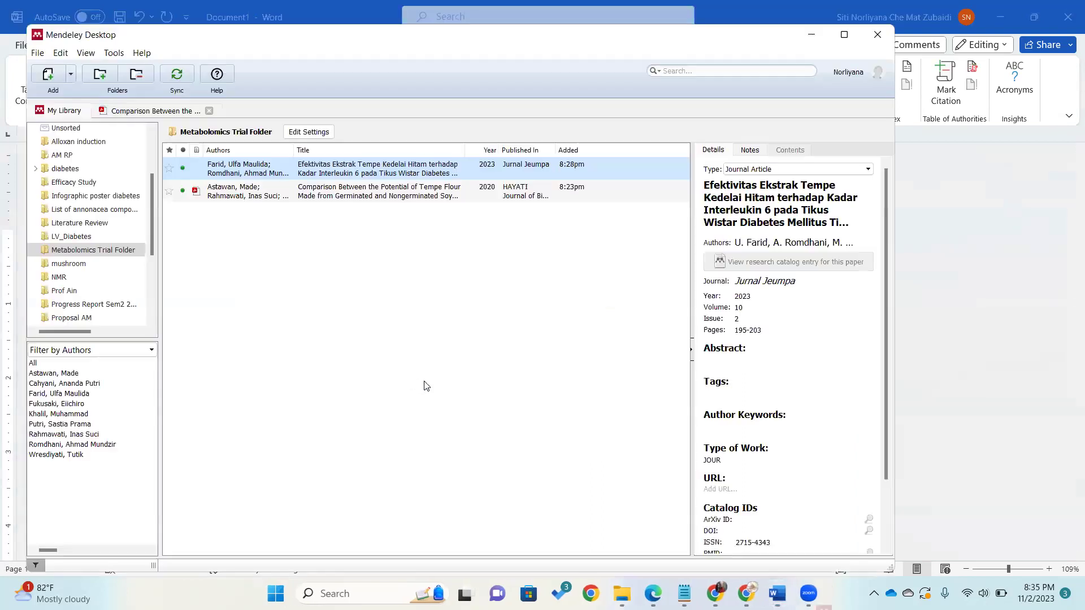
{"action": "left_click", "coordinate": [105, 182]}
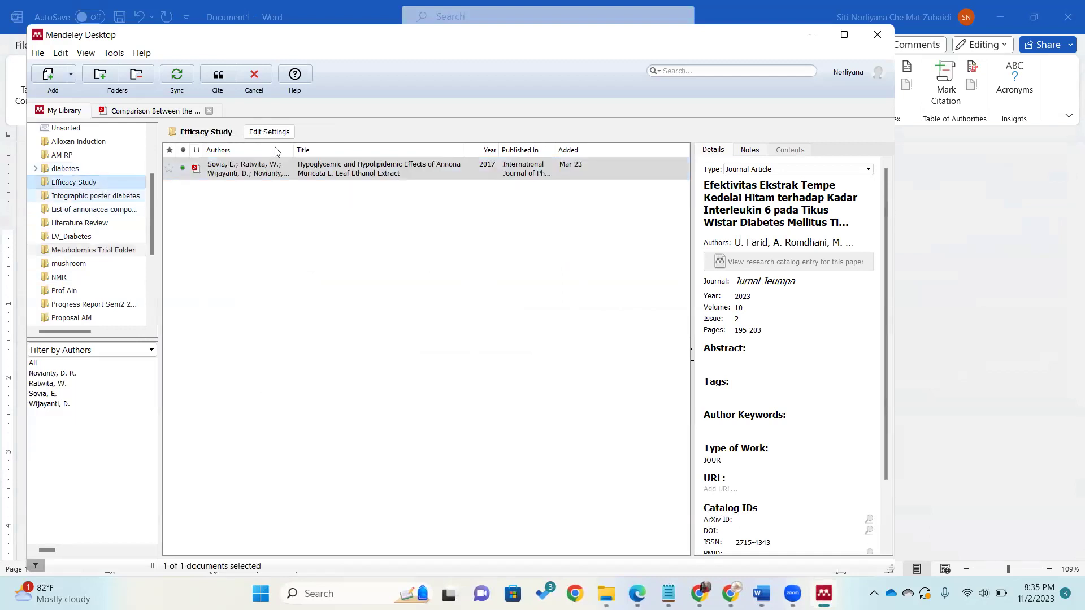
{"action": "left_click", "coordinate": [218, 75]}
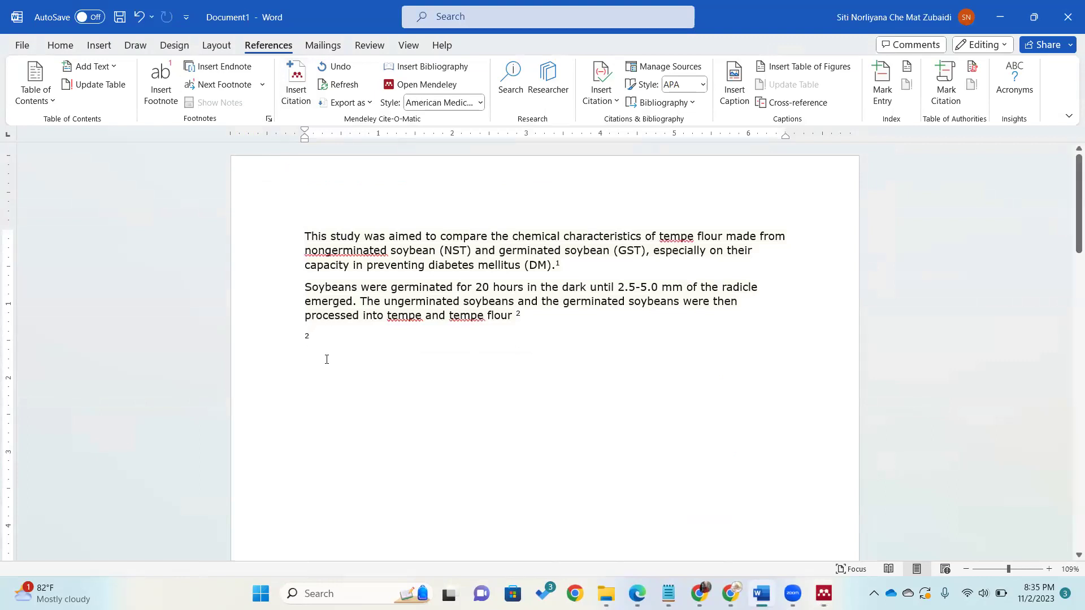
Step: Scroll towards the References page, then delete the citation from the new line below the second paragraph
{"action": "scroll", "coordinate": [378, 307], "scroll_direction": "down", "scroll_amount": 10}
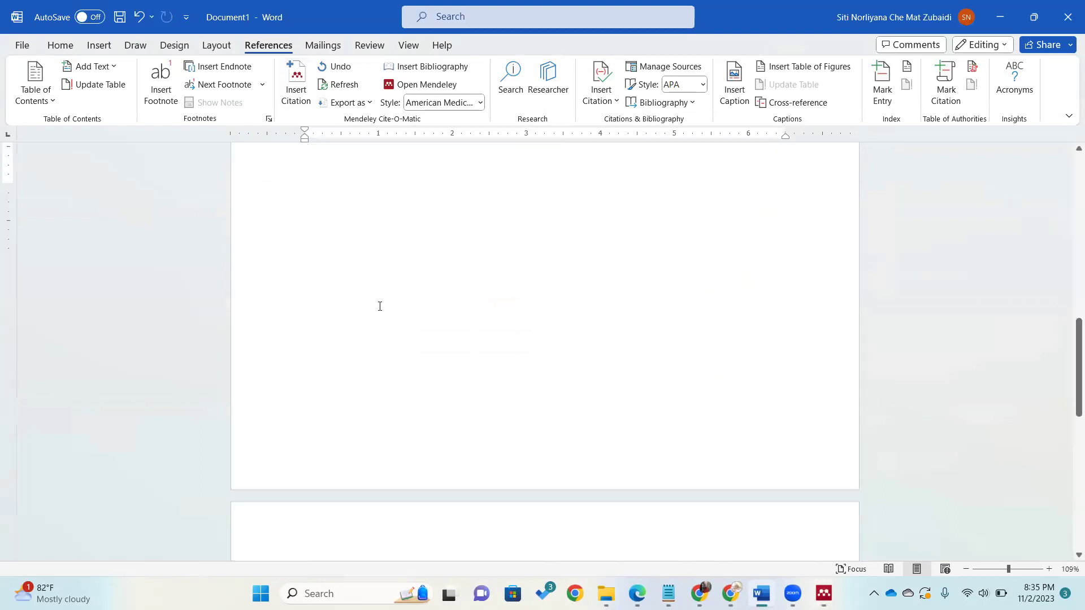
{"action": "scroll", "coordinate": [381, 305], "scroll_direction": "up", "scroll_amount": 10}
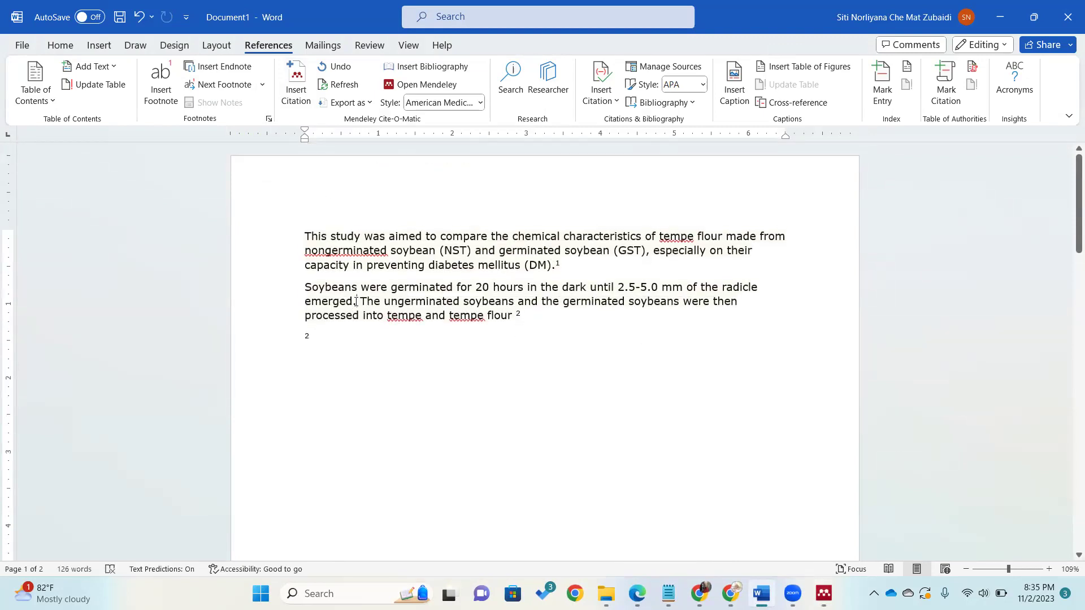
{"action": "left_click", "coordinate": [331, 339]}
{"action": "key", "text": "BackSpace"}
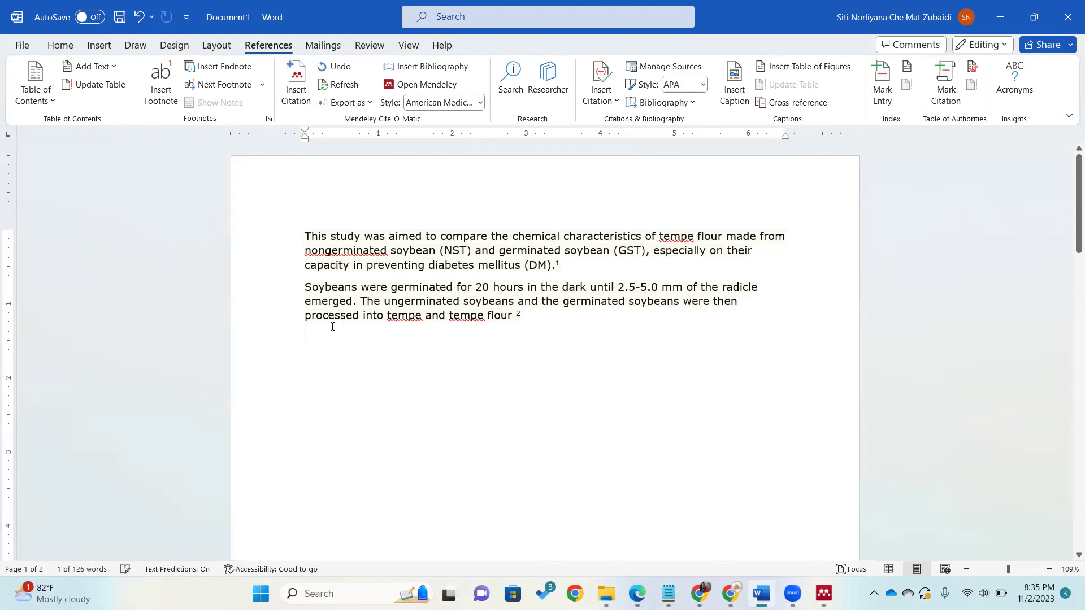
Step: Set the Mendeley citation style to Universiti Kebangsaan Malaysia (Malay)
{"action": "left_click", "coordinate": [480, 103]}
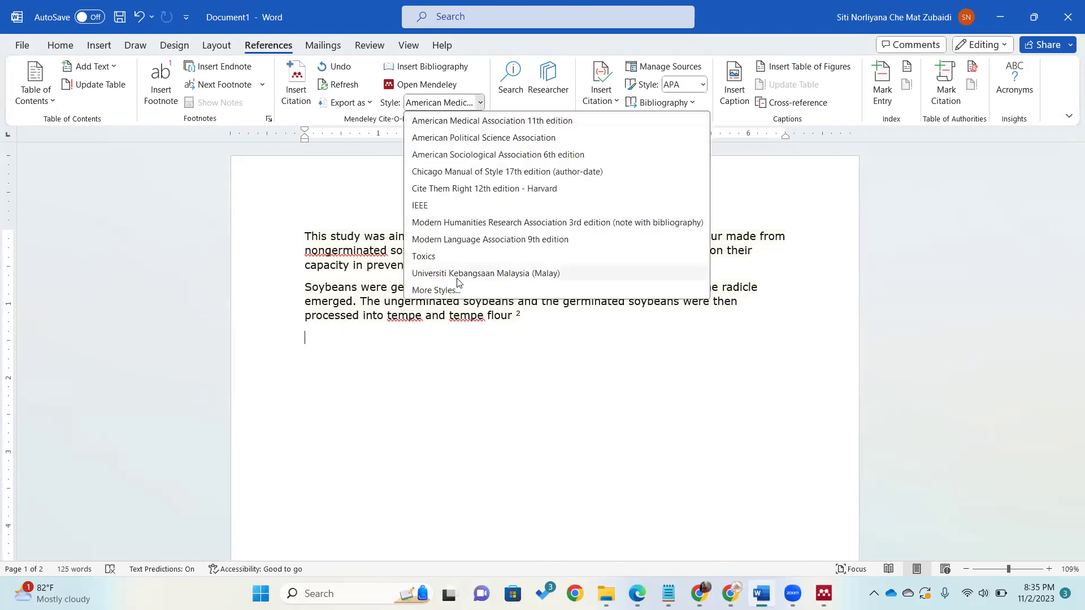
{"action": "left_click", "coordinate": [462, 262]}
{"action": "left_click", "coordinate": [480, 102]}
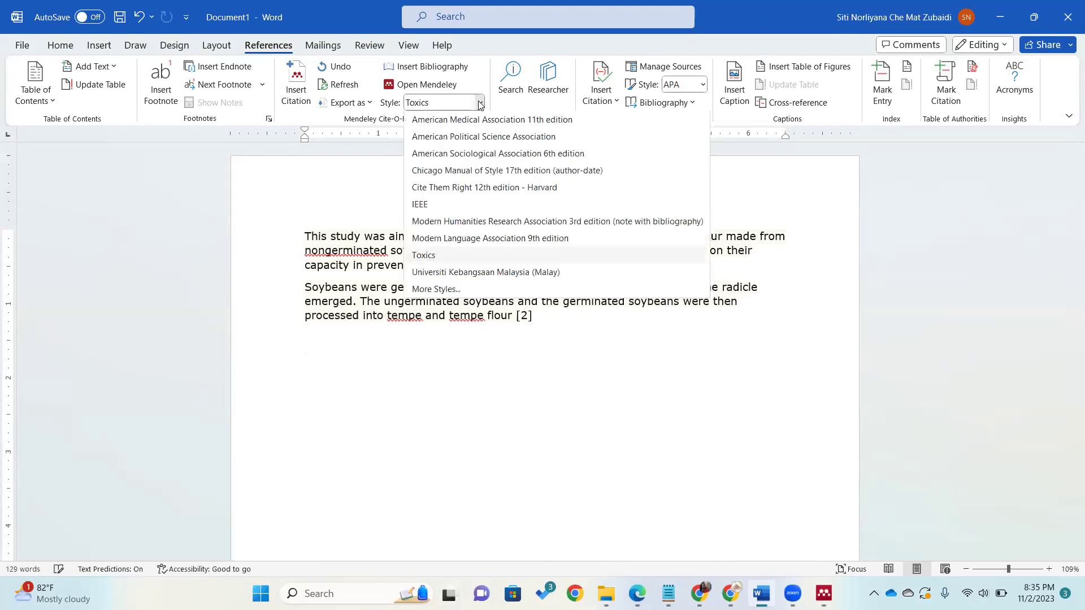
{"action": "left_click", "coordinate": [485, 274]}
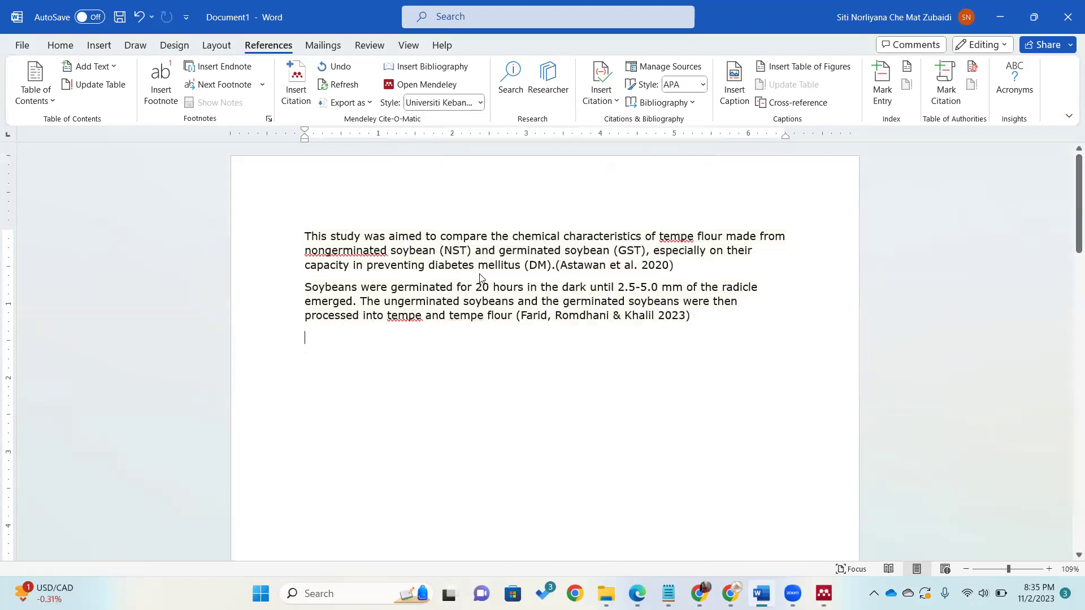
Step: Cite the 2019 article on non-communicable diseases among low income adults from the LV_Diabetes folder after "emerged" in the second paragraph
{"action": "left_click", "coordinate": [354, 300]}
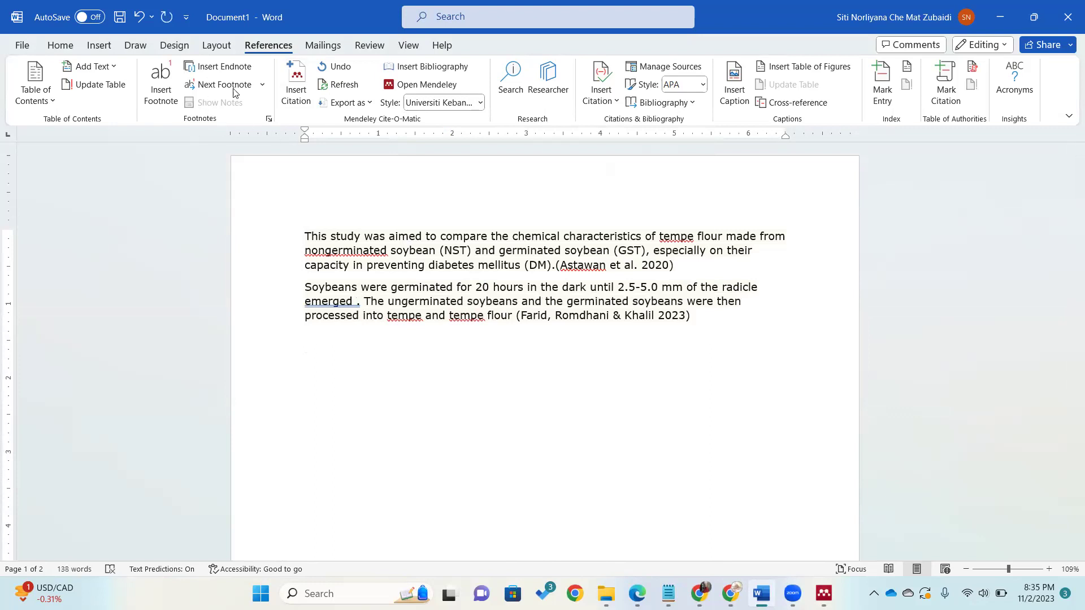
{"action": "left_click", "coordinate": [299, 94]}
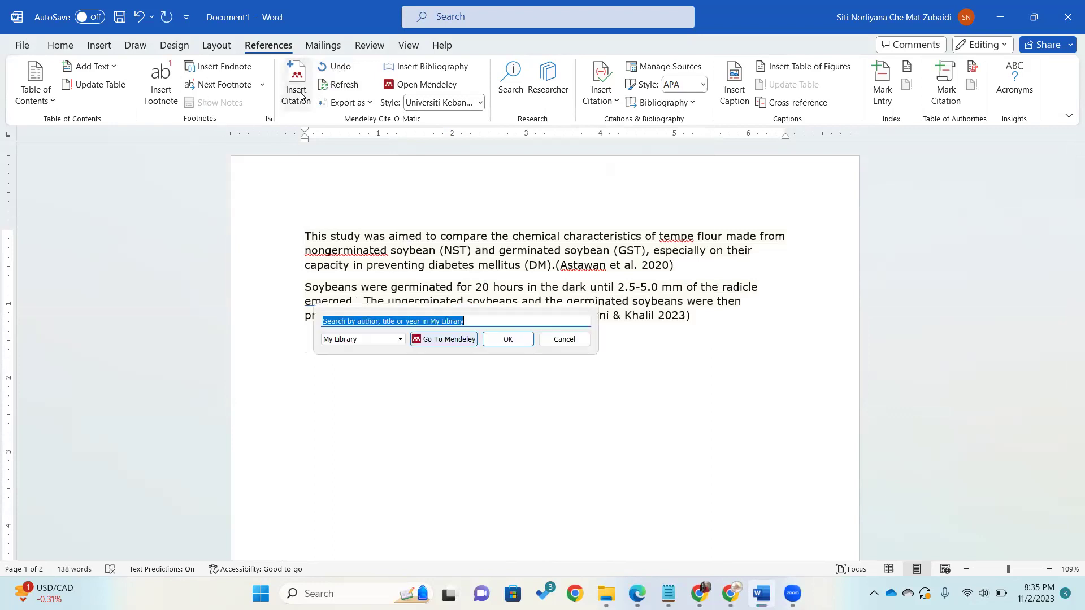
{"action": "left_click", "coordinate": [436, 339]}
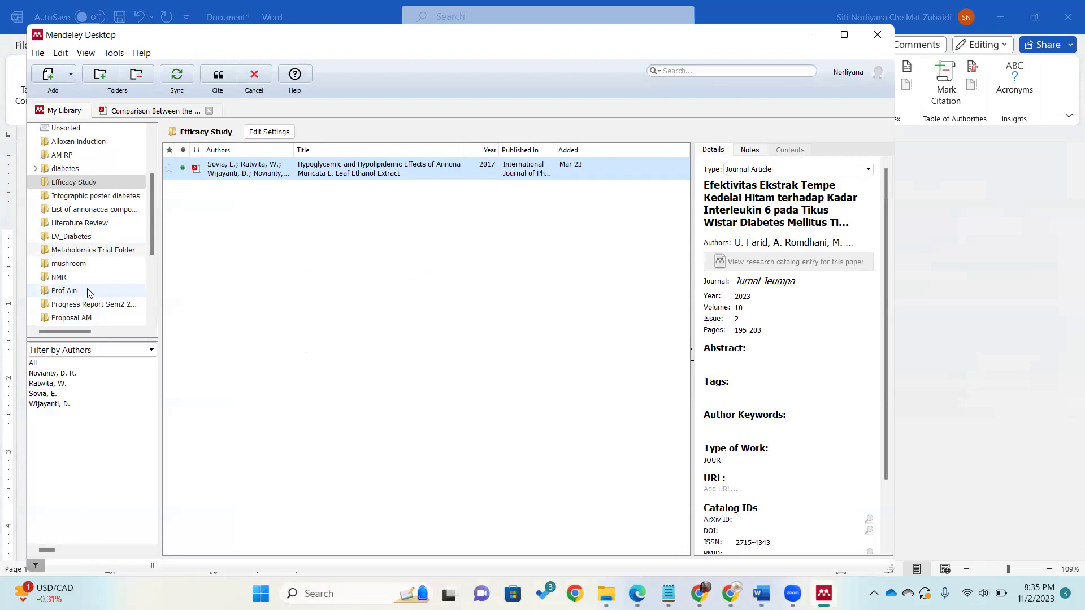
{"action": "left_click", "coordinate": [91, 238]}
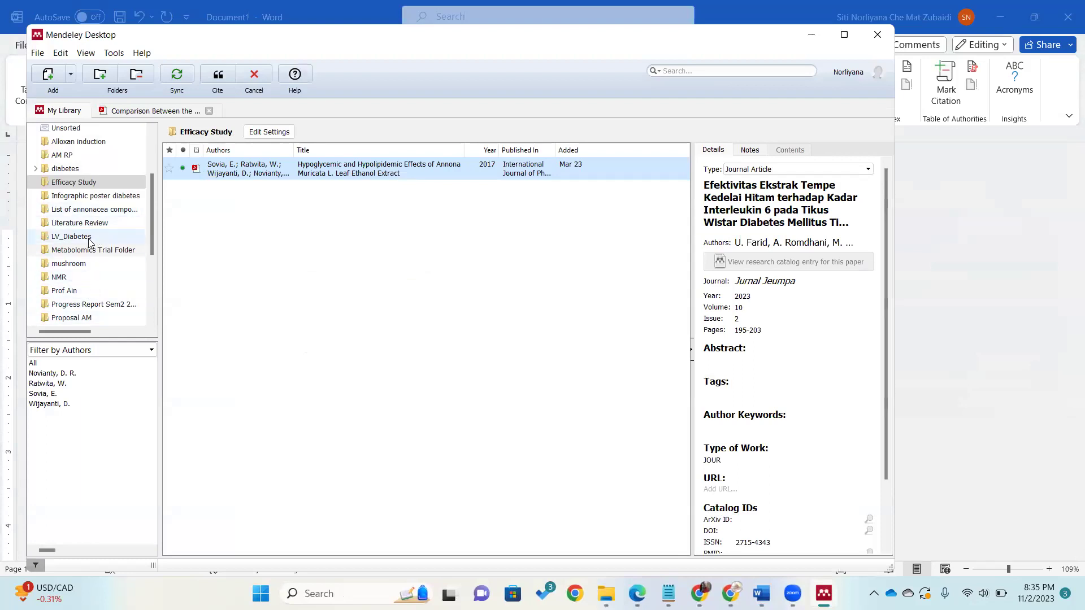
{"action": "left_click", "coordinate": [293, 196]}
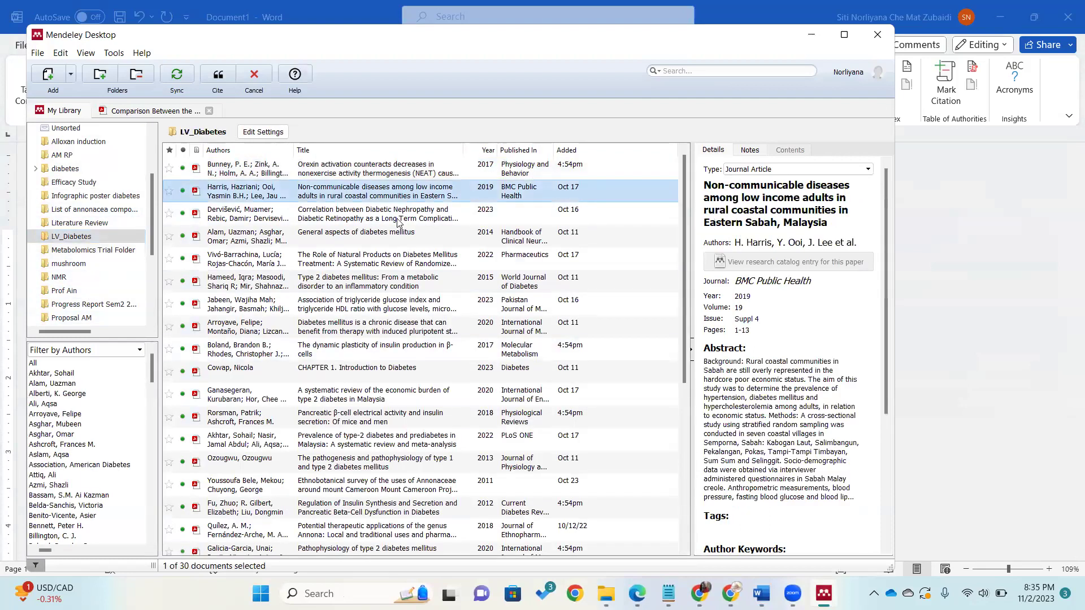
{"action": "left_click", "coordinate": [218, 79]}
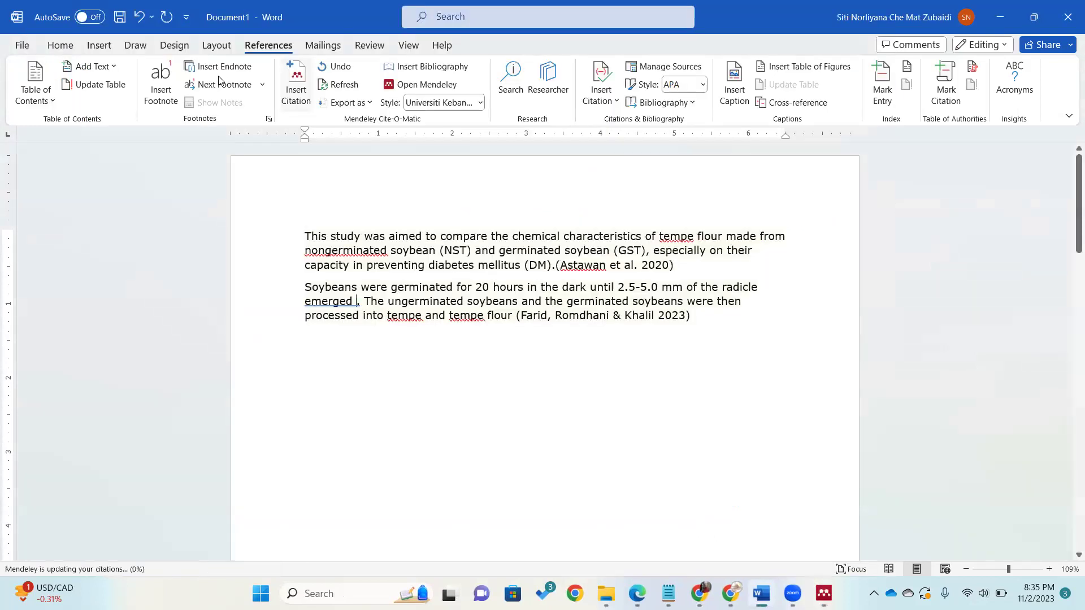
Step: Examine the References list for the newly cited article and compare its entries with the in-text citations
{"action": "scroll", "coordinate": [612, 290], "scroll_direction": "down", "scroll_amount": 15}
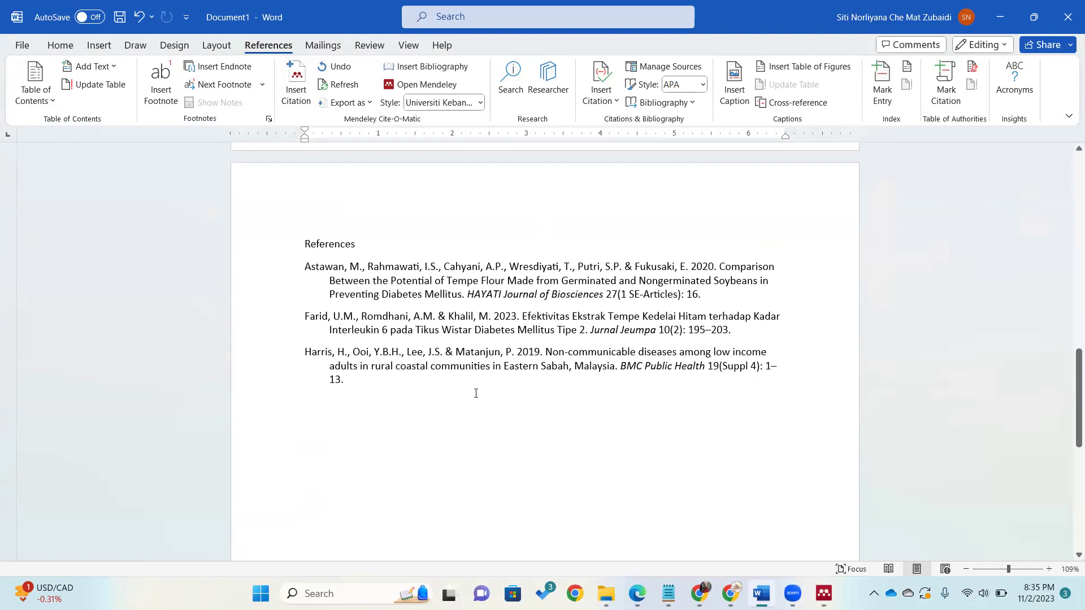
{"action": "scroll", "coordinate": [476, 394], "scroll_direction": "up", "scroll_amount": 15}
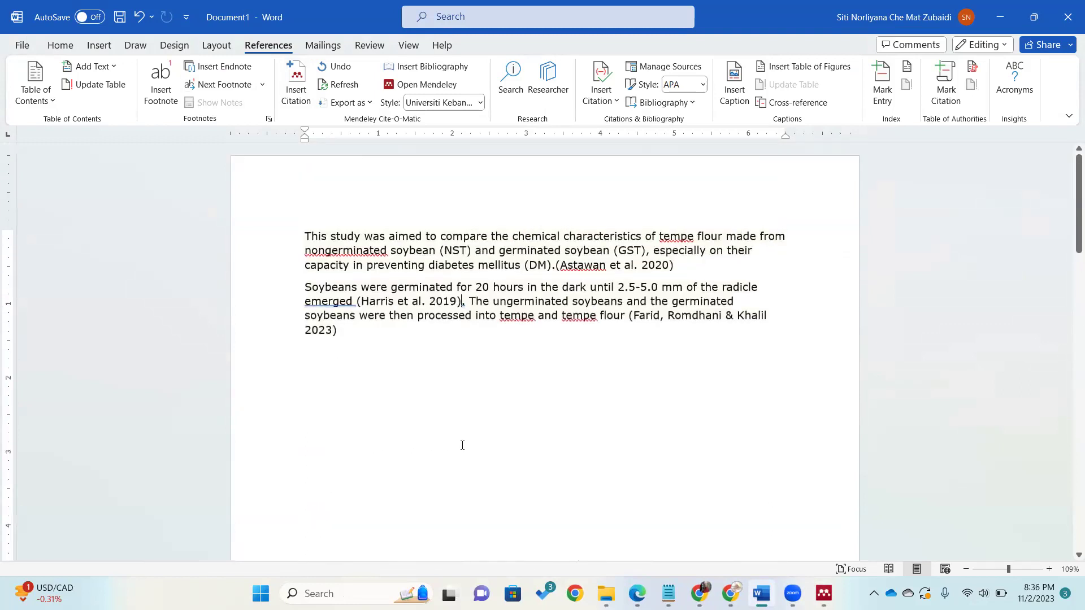
{"action": "scroll", "coordinate": [463, 445], "scroll_direction": "down", "scroll_amount": 10}
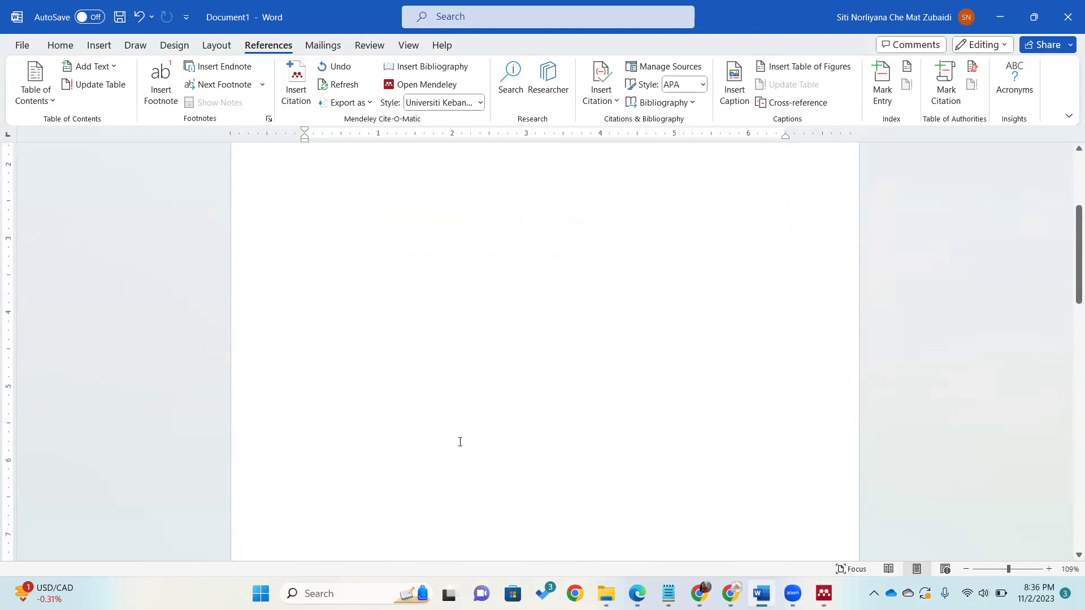
{"action": "scroll", "coordinate": [459, 440], "scroll_direction": "down", "scroll_amount": 5}
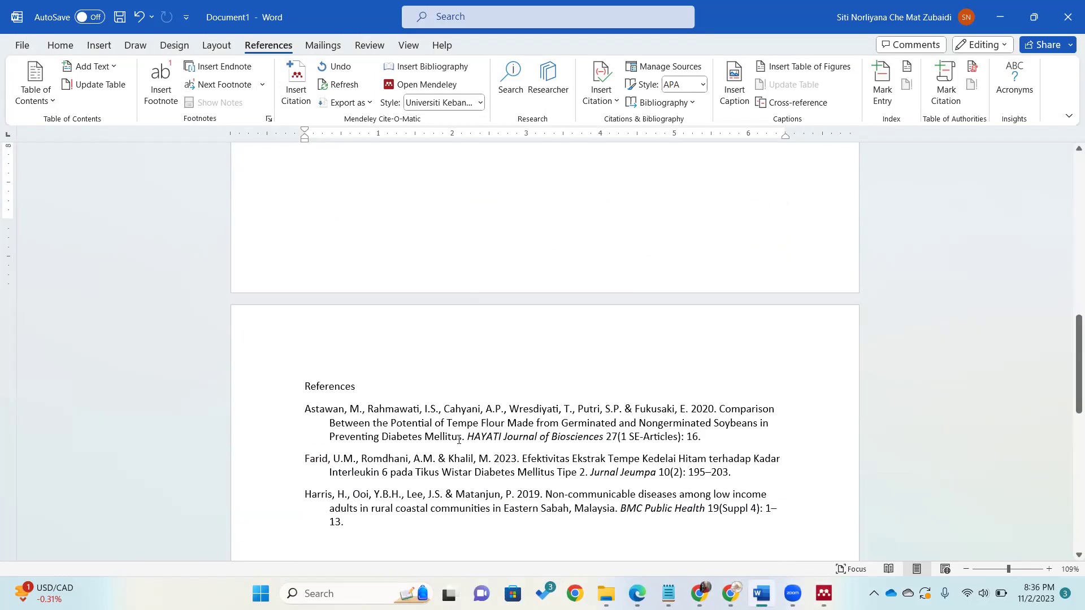
{"action": "scroll", "coordinate": [459, 439], "scroll_direction": "up", "scroll_amount": 1}
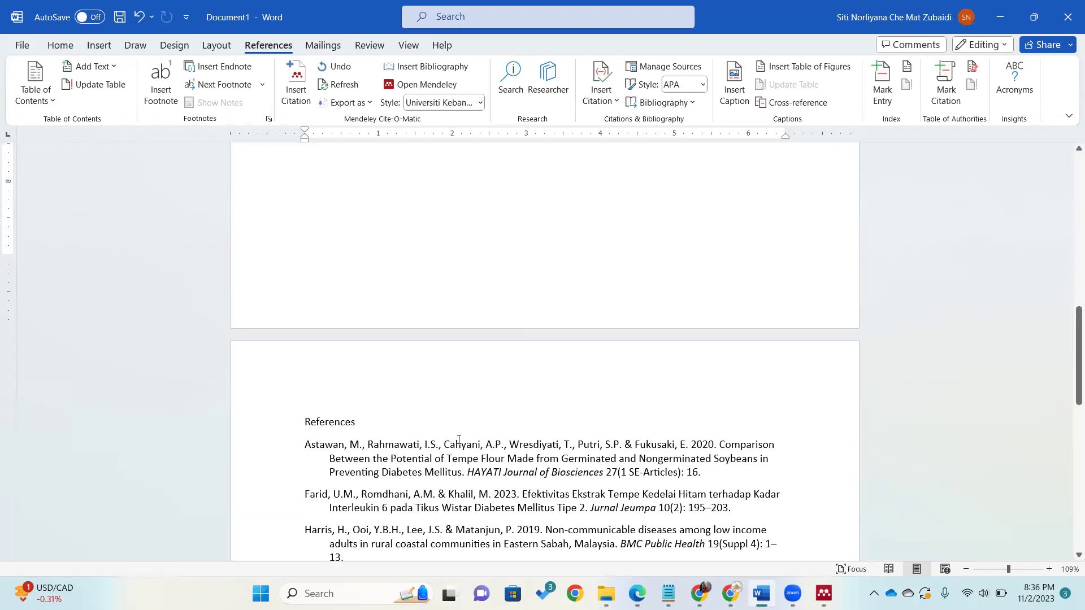
{"action": "scroll", "coordinate": [459, 439], "scroll_direction": "up", "scroll_amount": 8}
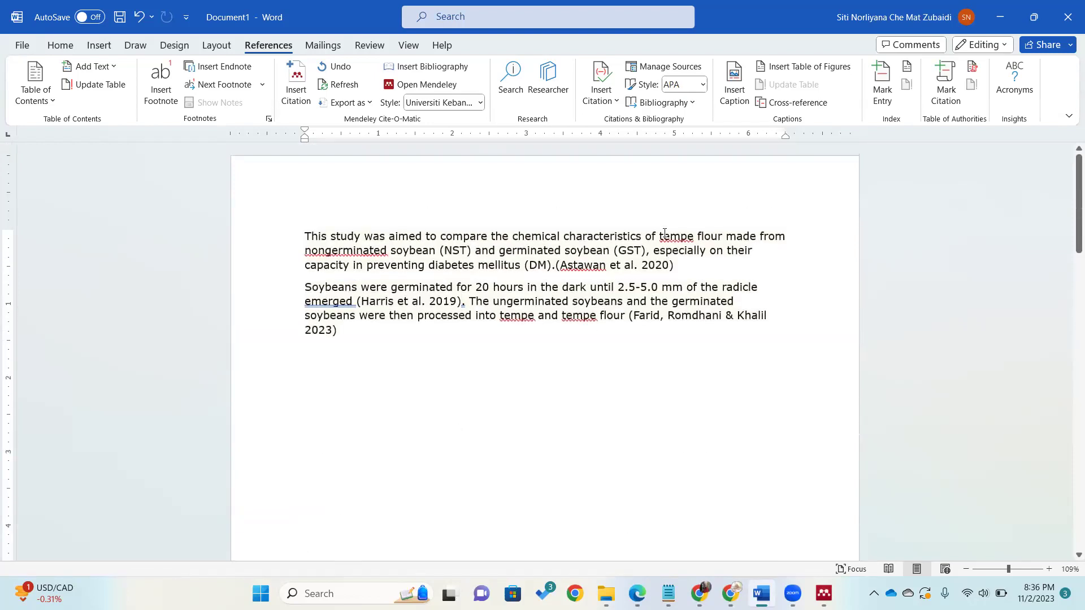
Step: Open the first paragraph's citation for editing and try a search for "annona" as an additional reference
{"action": "left_click", "coordinate": [655, 265]}
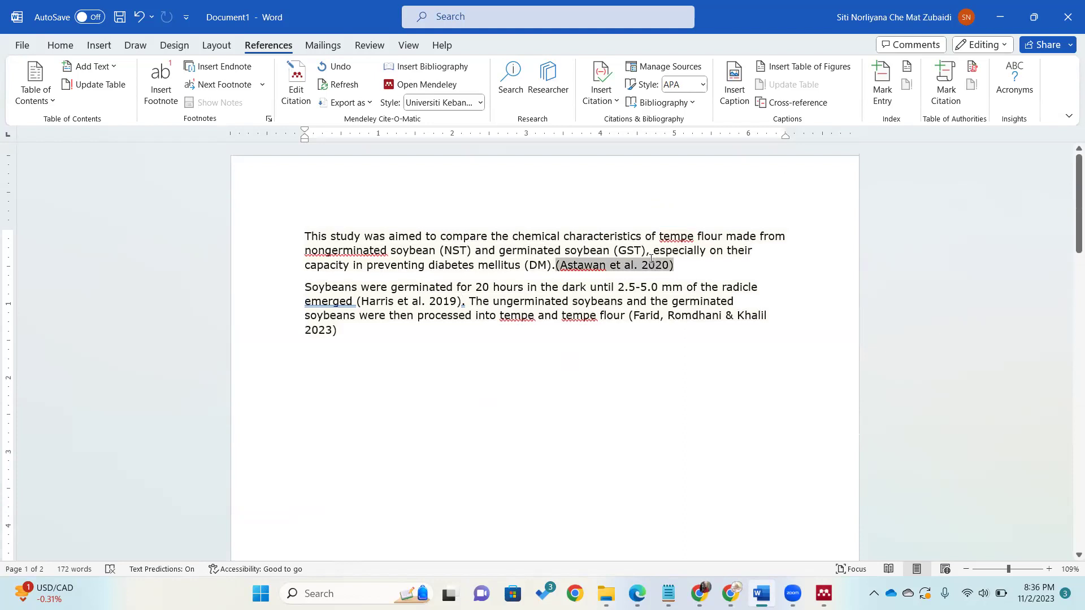
{"action": "left_click", "coordinate": [302, 99]}
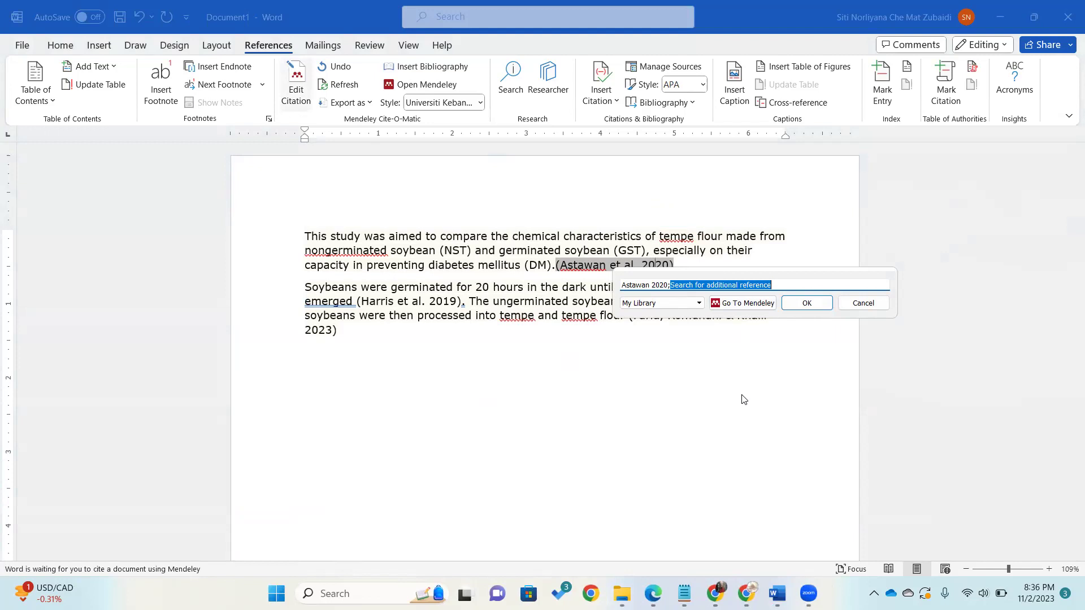
{"action": "type", "text": "annona"}
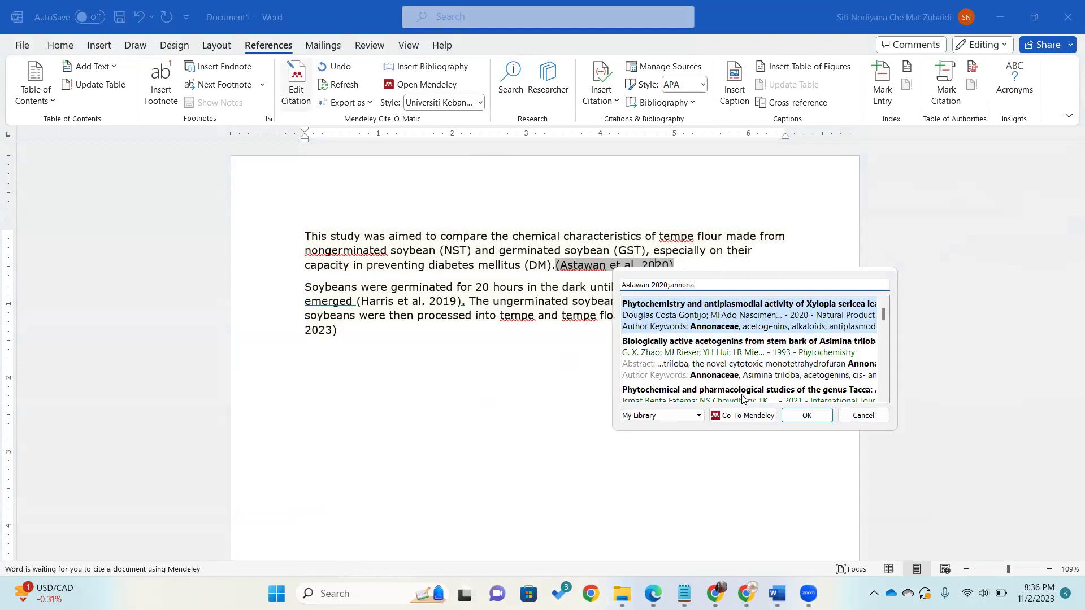
{"action": "key", "text": "BackSpace"}
{"action": "key", "text": "BackSpace"}
{"action": "key", "text": "BackSpace"}
{"action": "key", "text": "BackSpace"}
{"action": "key", "text": "BackSpace"}
{"action": "key", "text": "BackSpace"}
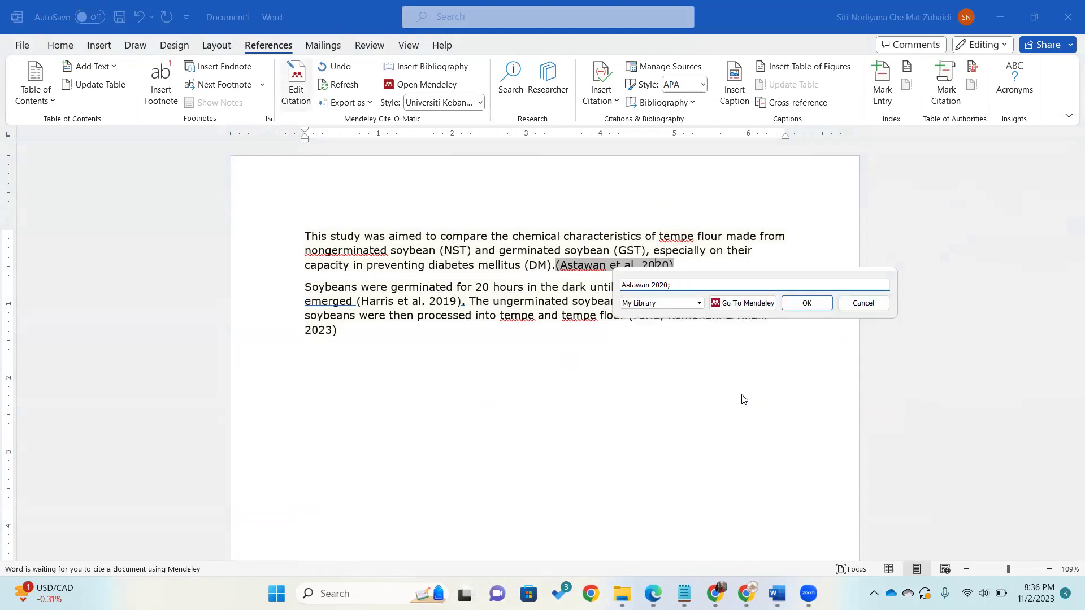
Step: Cite both articles from Mendeley's Metabolomics Trial Folder together in the first paragraph's citation
{"action": "left_click", "coordinate": [751, 306]}
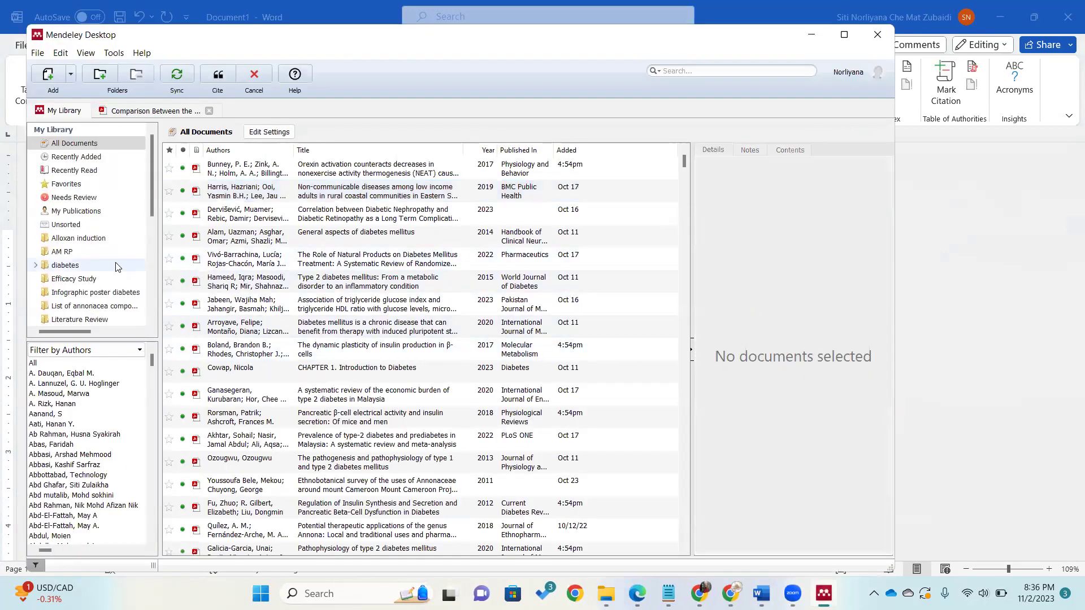
{"action": "scroll", "coordinate": [123, 269], "scroll_direction": "down", "scroll_amount": 4}
{"action": "left_click", "coordinate": [111, 187]}
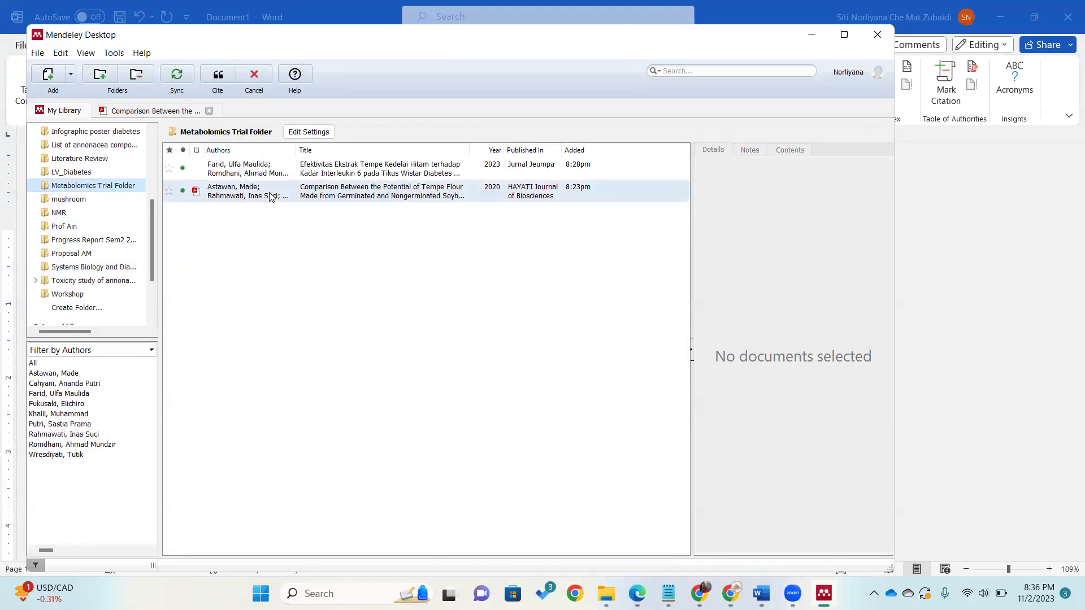
{"action": "left_click", "coordinate": [237, 202]}
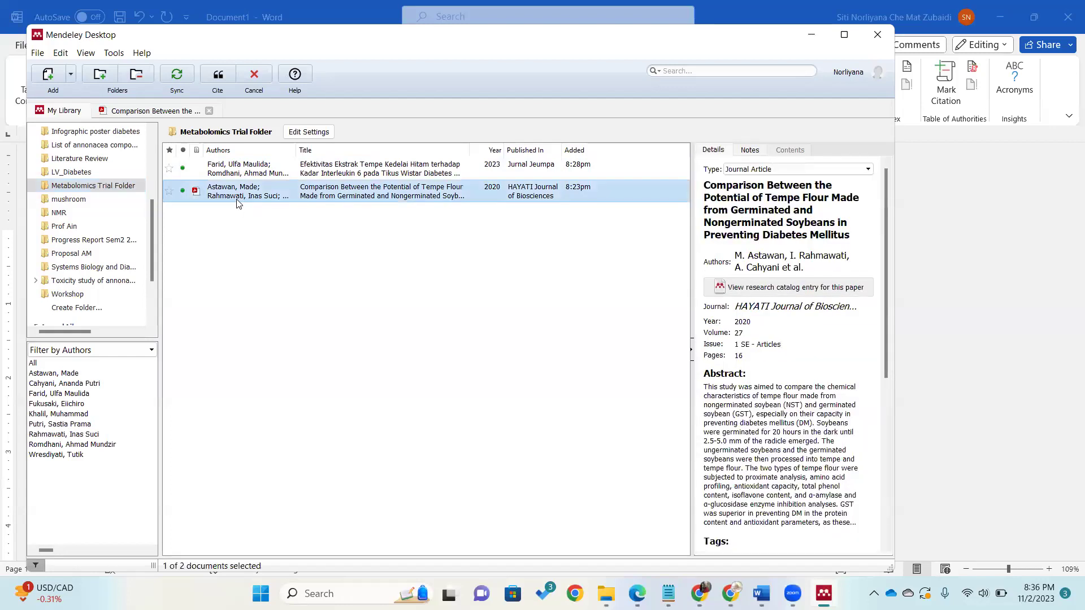
{"action": "left_click", "coordinate": [251, 169], "text": "ctrl"}
{"action": "left_click", "coordinate": [217, 76]}
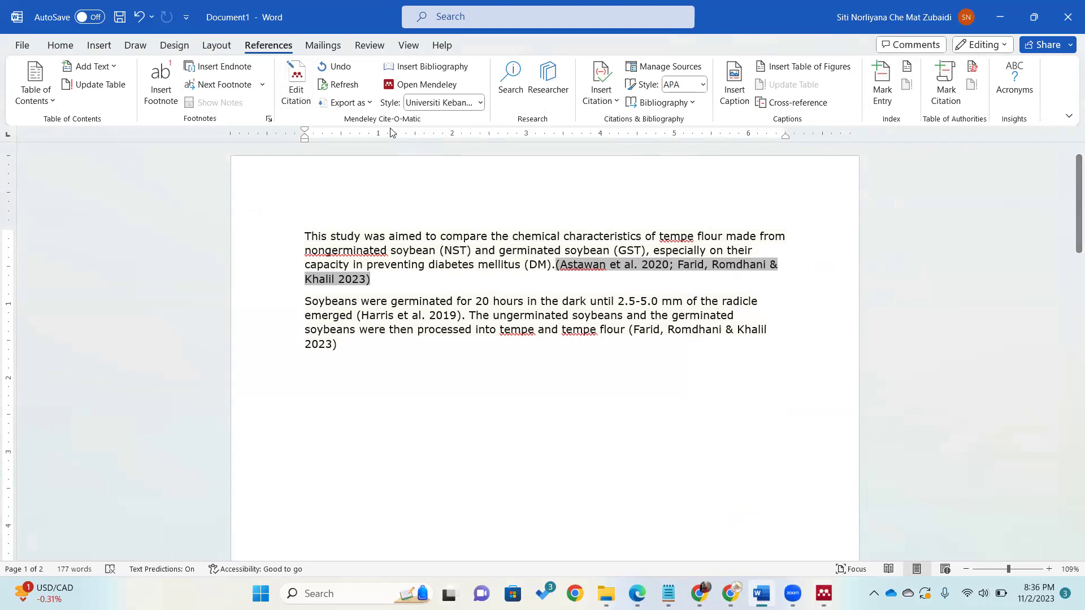
Step: Replace the first paragraph's citation with the 2020 article "Liver Histology Diagnostic and Prognostic Features" from the Mendeley library
{"action": "left_click", "coordinate": [294, 93]}
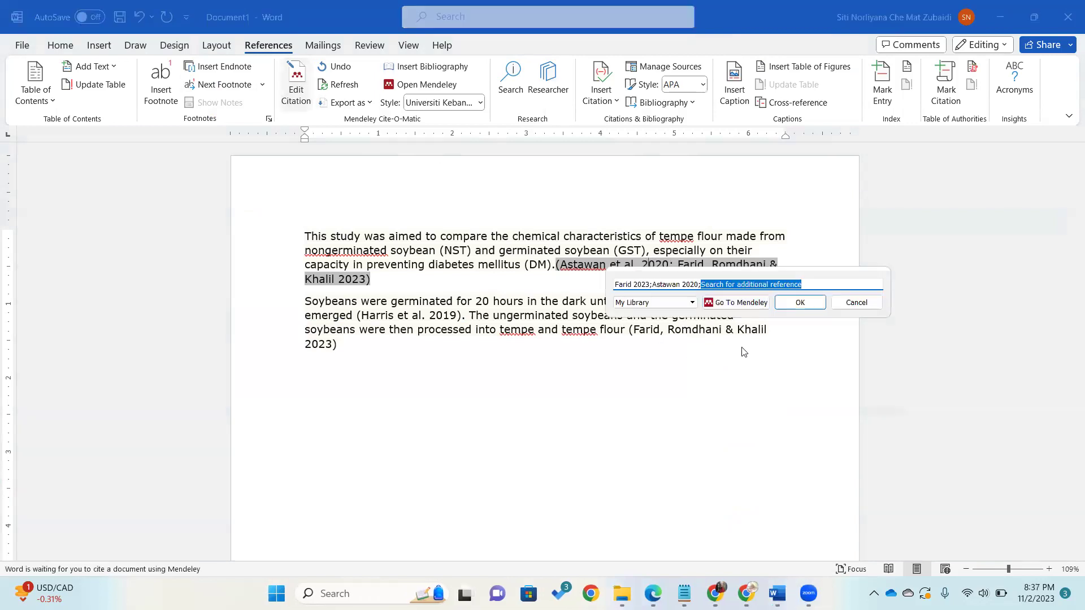
{"action": "left_click", "coordinate": [741, 303]}
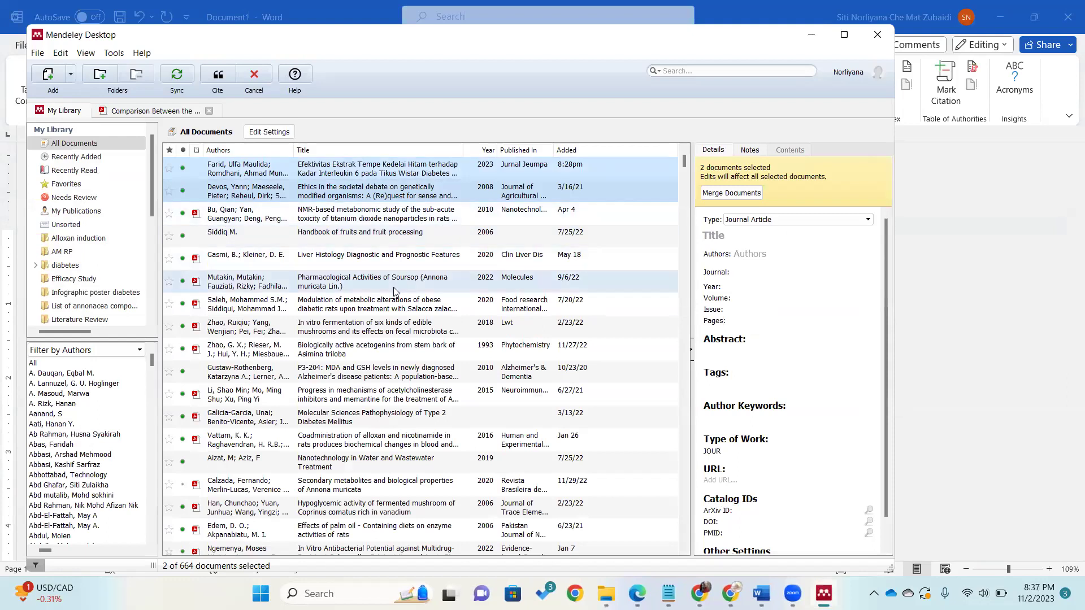
{"action": "left_click", "coordinate": [394, 258]}
{"action": "left_click", "coordinate": [220, 76]}
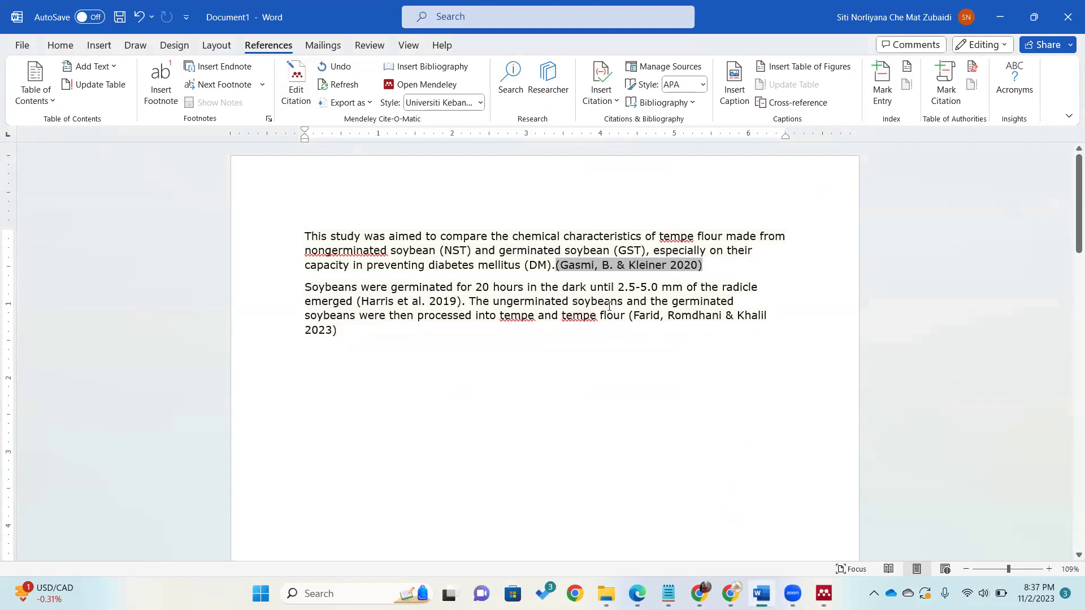
{"action": "left_click", "coordinate": [299, 94]}
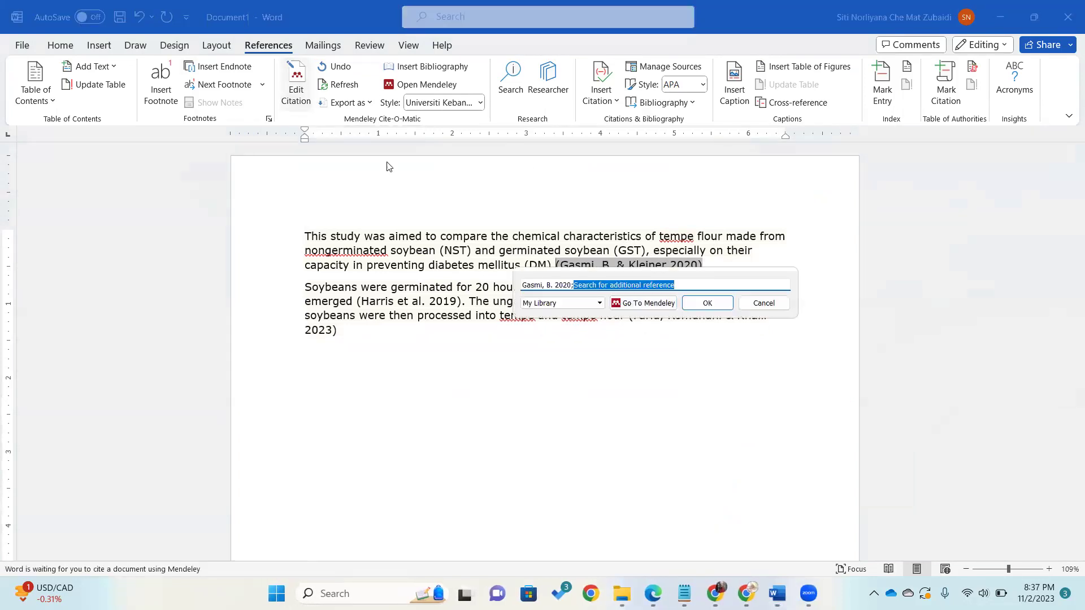
{"action": "left_click", "coordinate": [767, 304]}
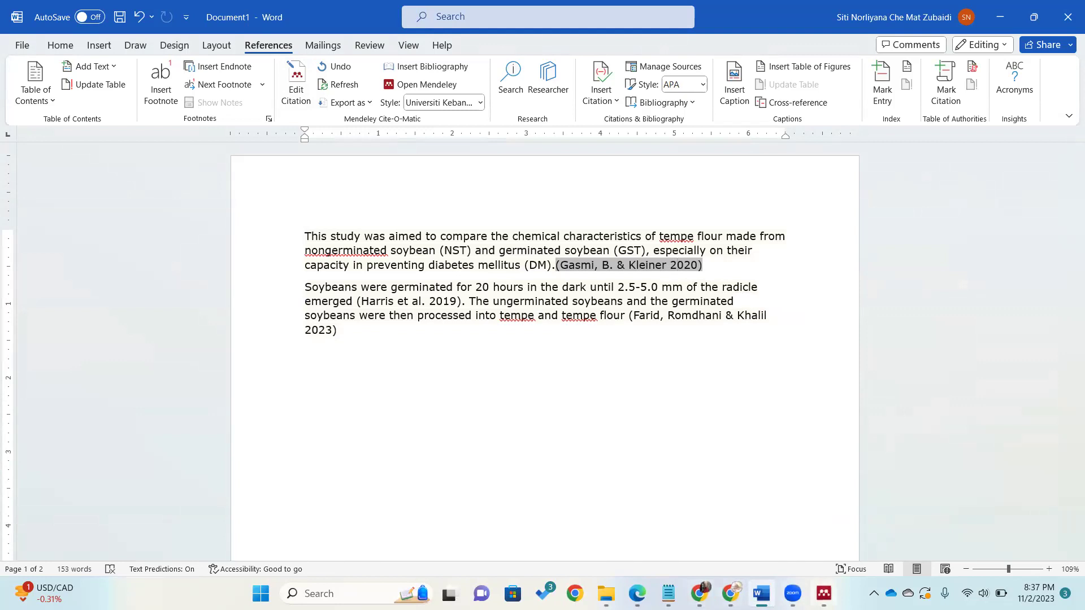
Step: Switch to Mendeley Desktop and examine the library's folder list and the articles in the LV_Diabetes folder
{"action": "left_click", "coordinate": [823, 593]}
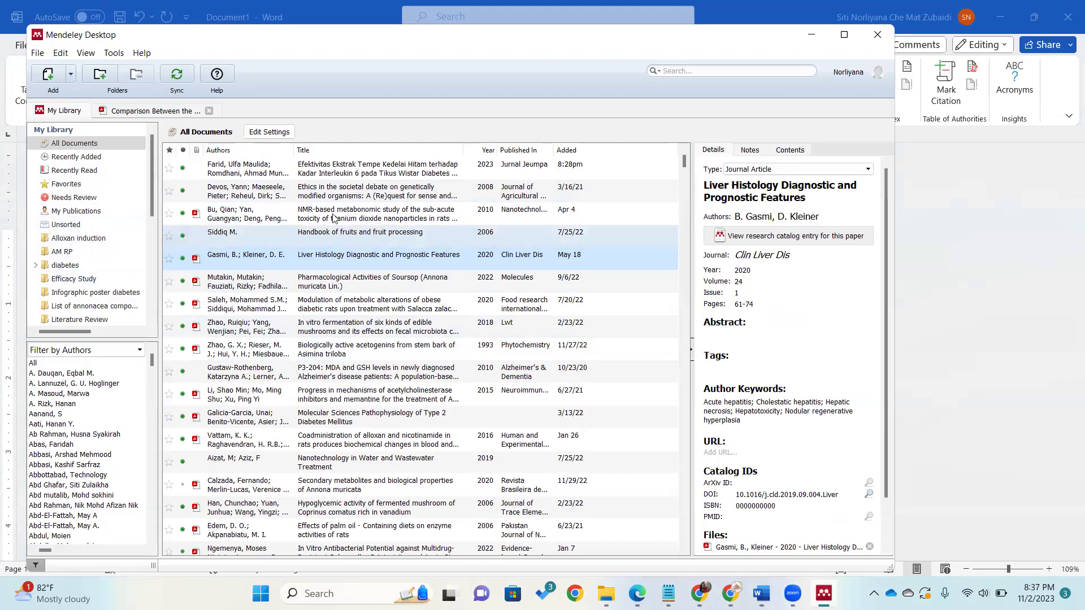
{"action": "scroll", "coordinate": [71, 258], "scroll_direction": "down", "scroll_amount": 4}
{"action": "scroll", "coordinate": [71, 258], "scroll_direction": "up", "scroll_amount": 4}
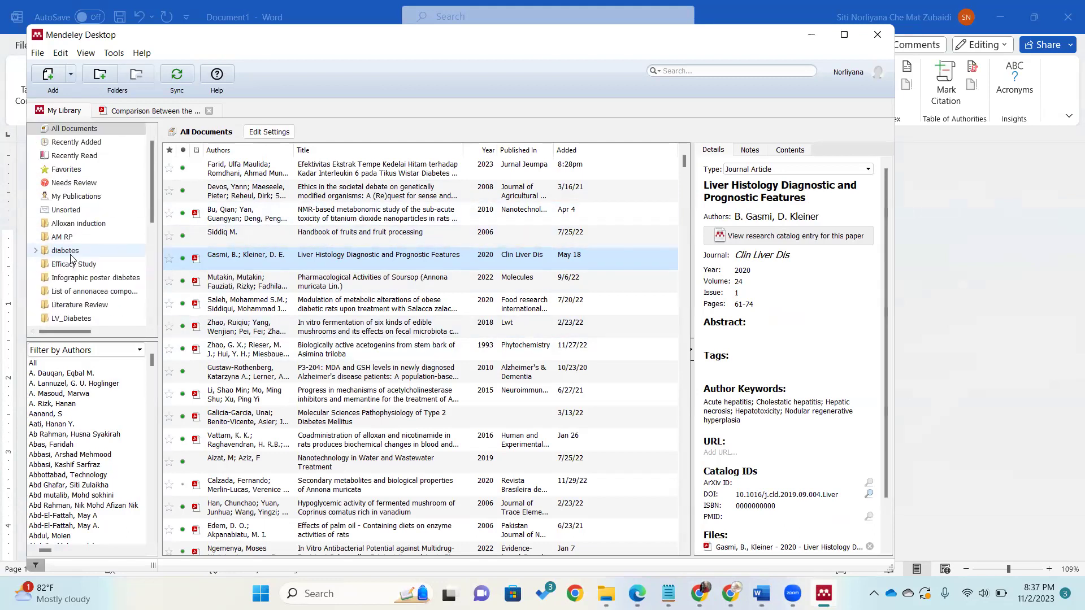
{"action": "scroll", "coordinate": [72, 258], "scroll_direction": "up", "scroll_amount": 1}
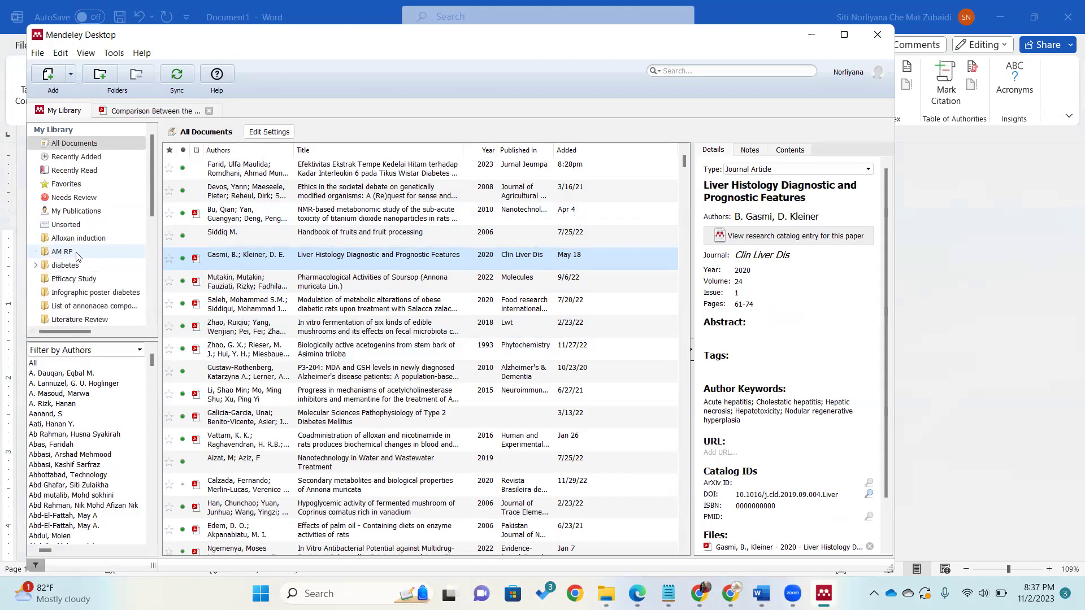
{"action": "scroll", "coordinate": [79, 258], "scroll_direction": "down", "scroll_amount": 3}
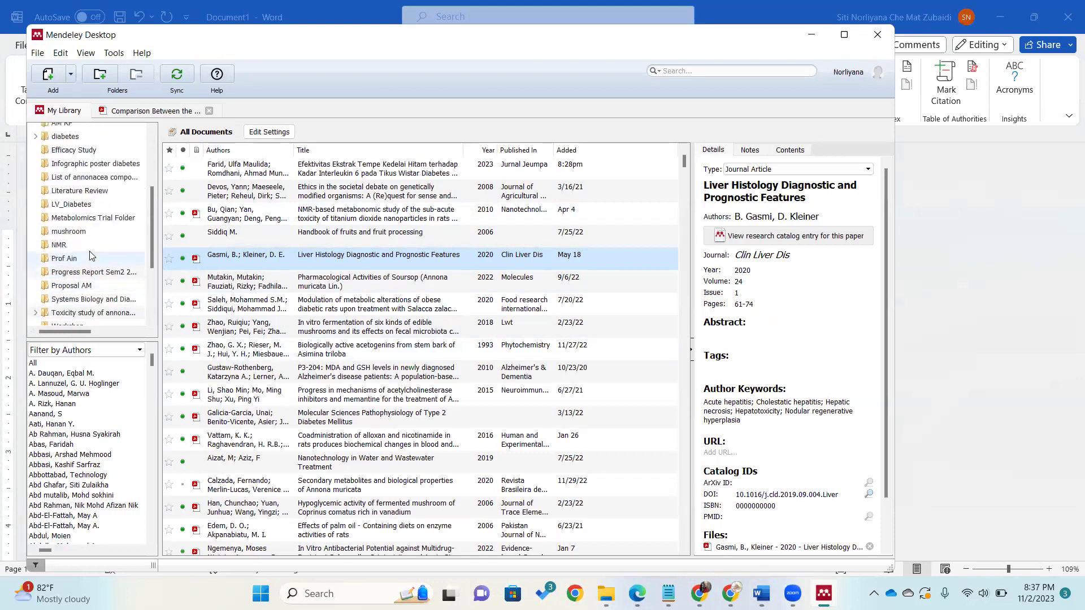
{"action": "left_click", "coordinate": [105, 207]}
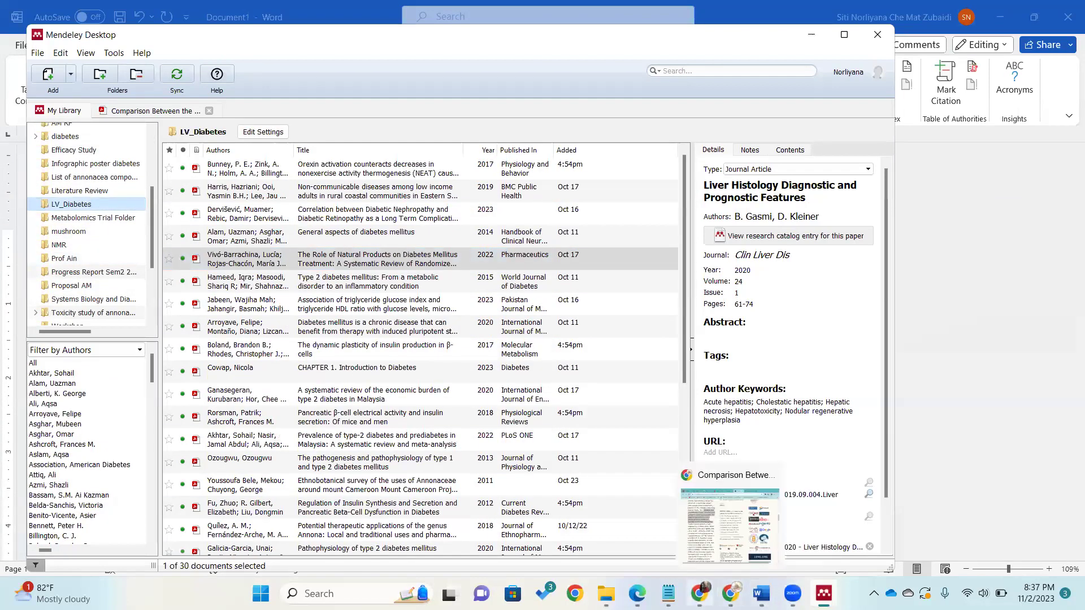
{"action": "left_click", "coordinate": [762, 594]}
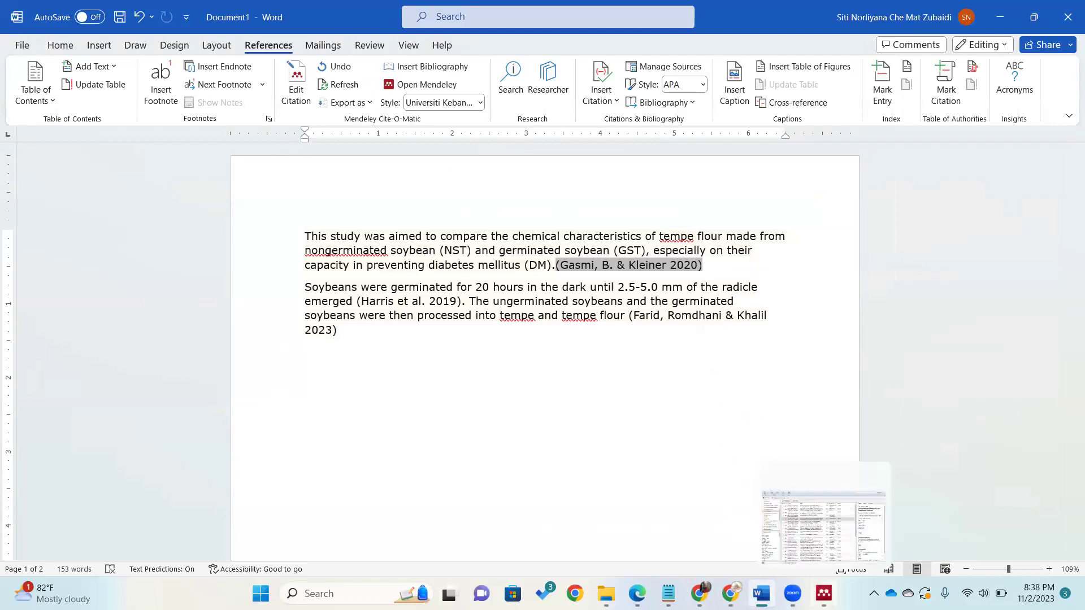
{"action": "left_click", "coordinate": [824, 593]}
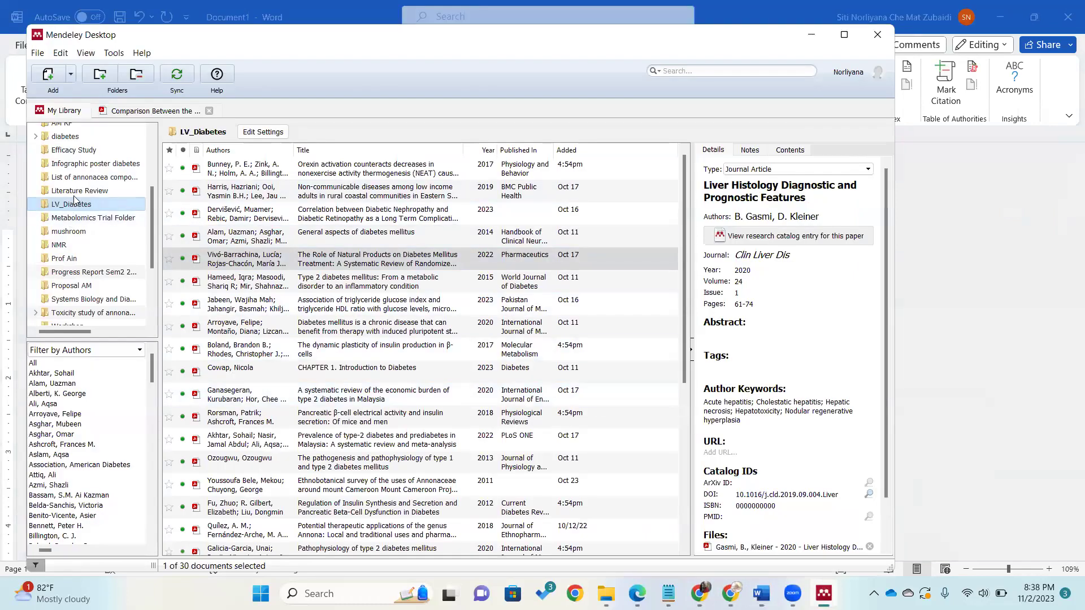
{"action": "scroll", "coordinate": [91, 243], "scroll_direction": "up", "scroll_amount": 3}
{"action": "scroll", "coordinate": [96, 243], "scroll_direction": "down", "scroll_amount": 3}
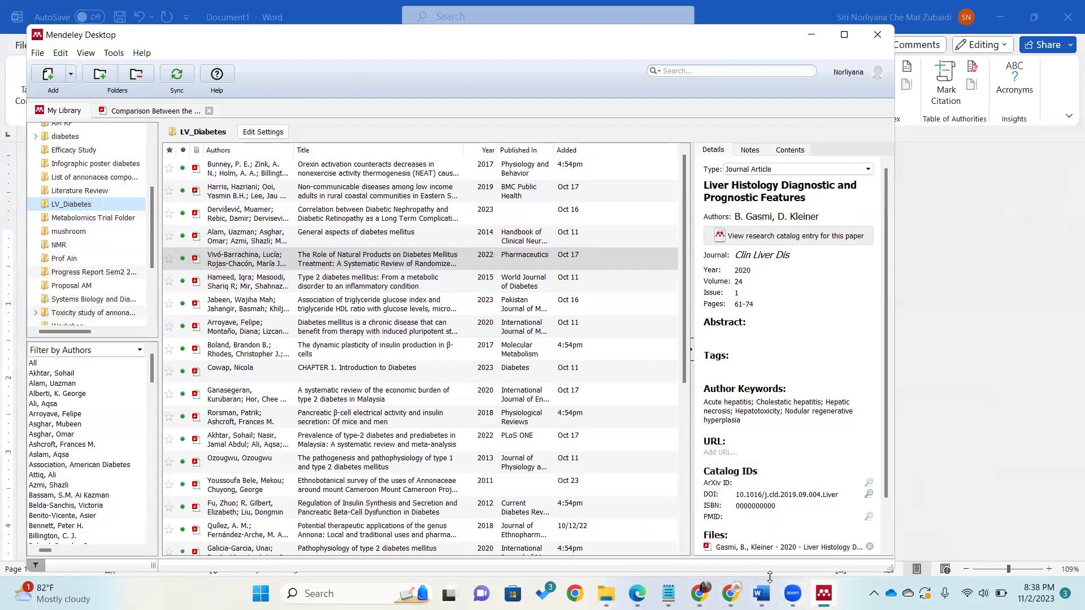
{"action": "mouse_move", "coordinate": [729, 594]}
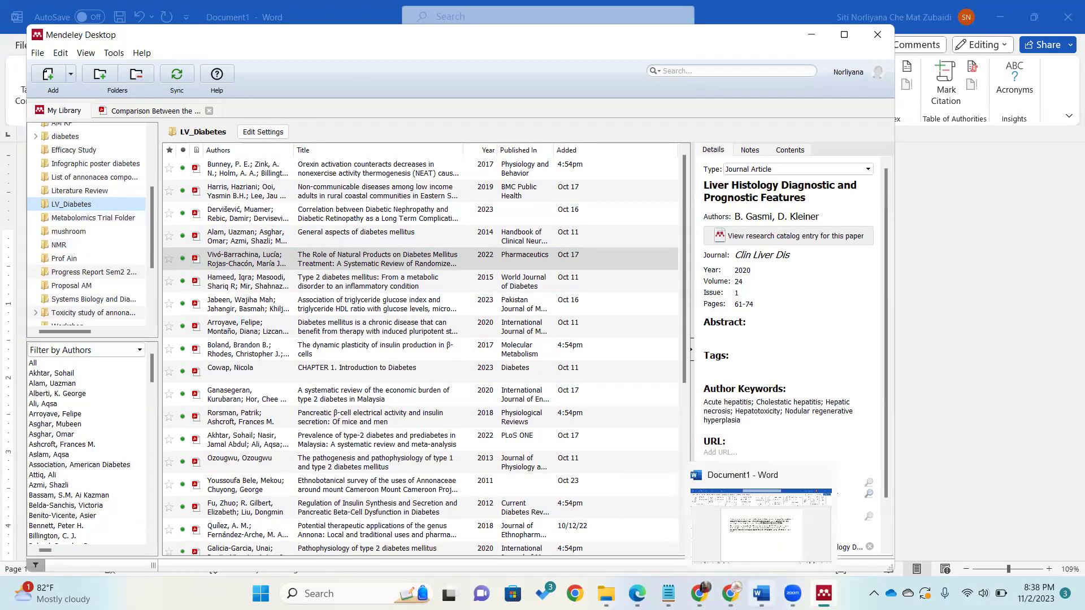
{"action": "left_click", "coordinate": [769, 529]}
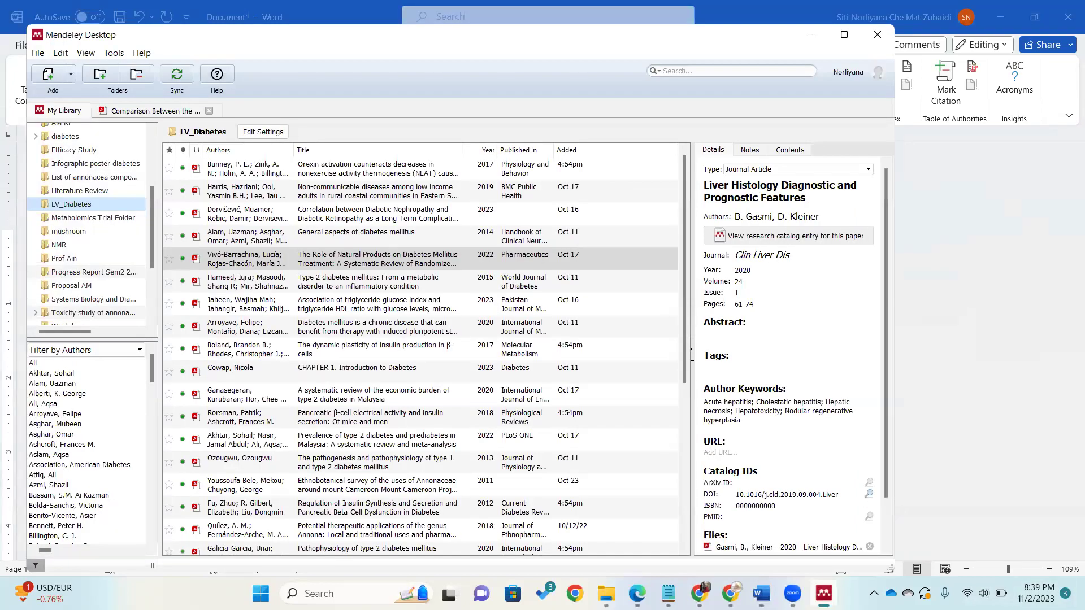
Step: Export the selected document in the LV_Diabetes folder as a BibTeX file named My Collection into Downloads > Thesis Class
{"action": "left_click", "coordinate": [37, 53]}
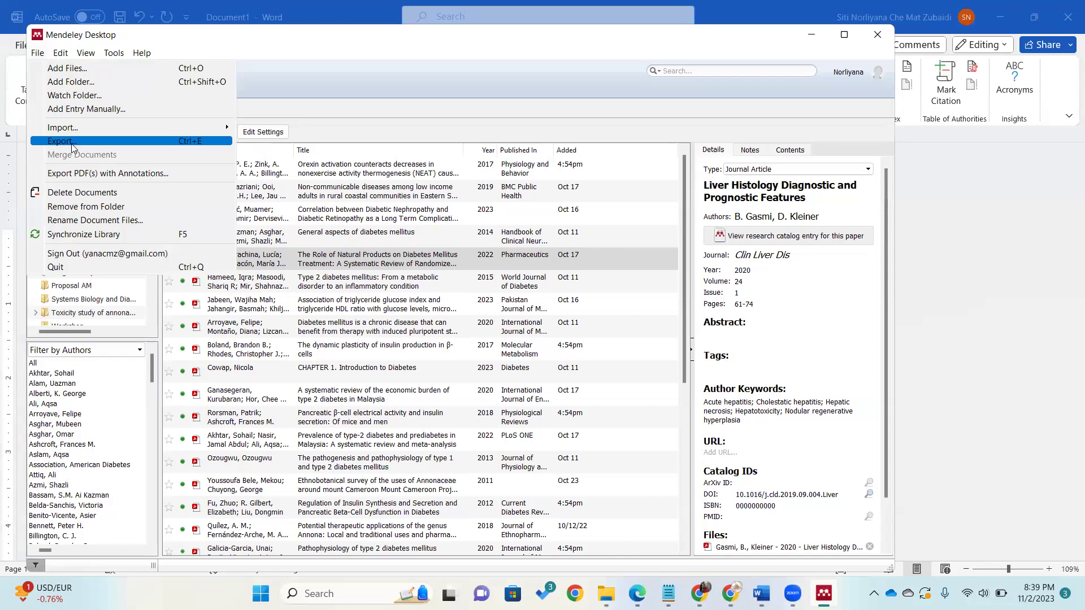
{"action": "left_click", "coordinate": [125, 299]}
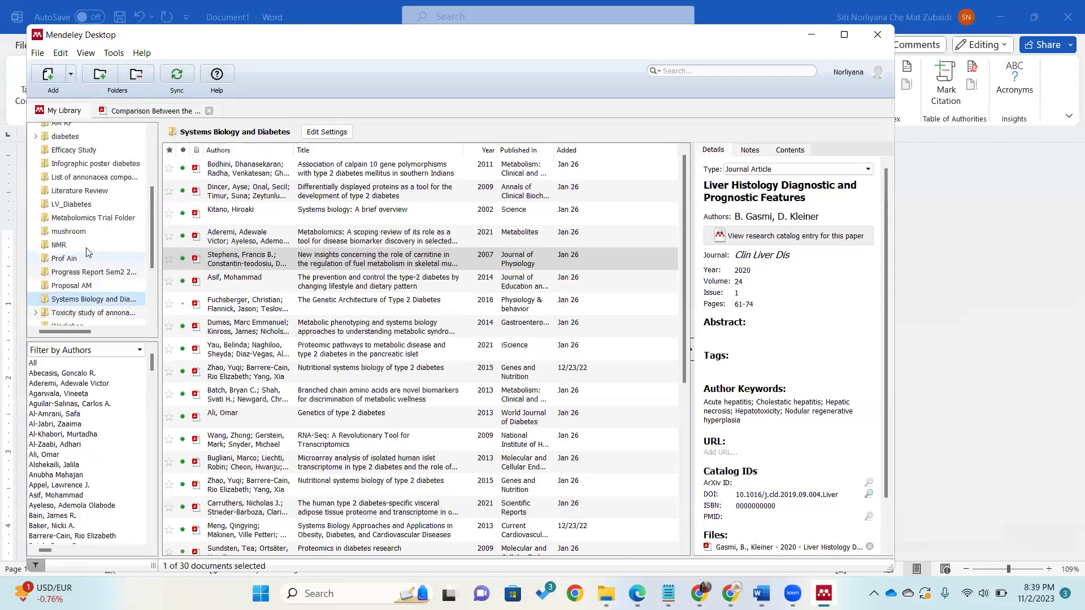
{"action": "left_click", "coordinate": [82, 205]}
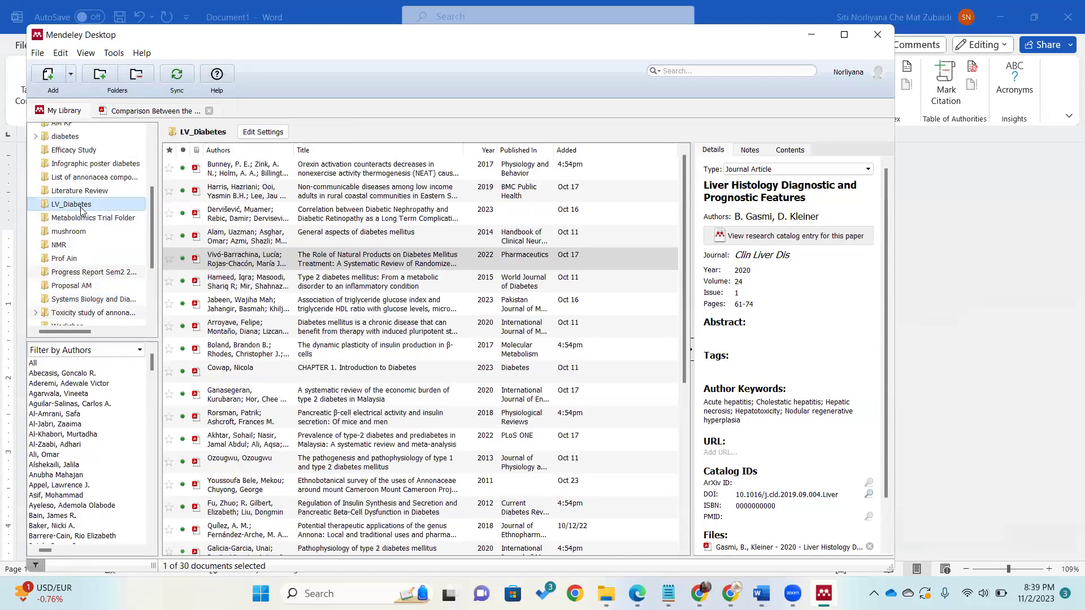
{"action": "left_click", "coordinate": [43, 54]}
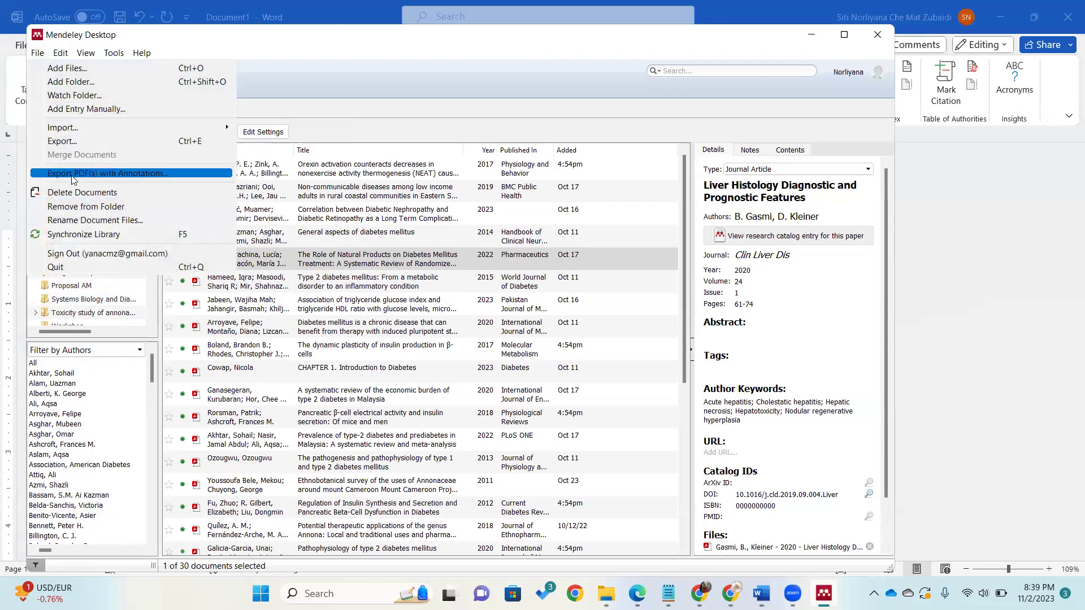
{"action": "left_click", "coordinate": [63, 141]}
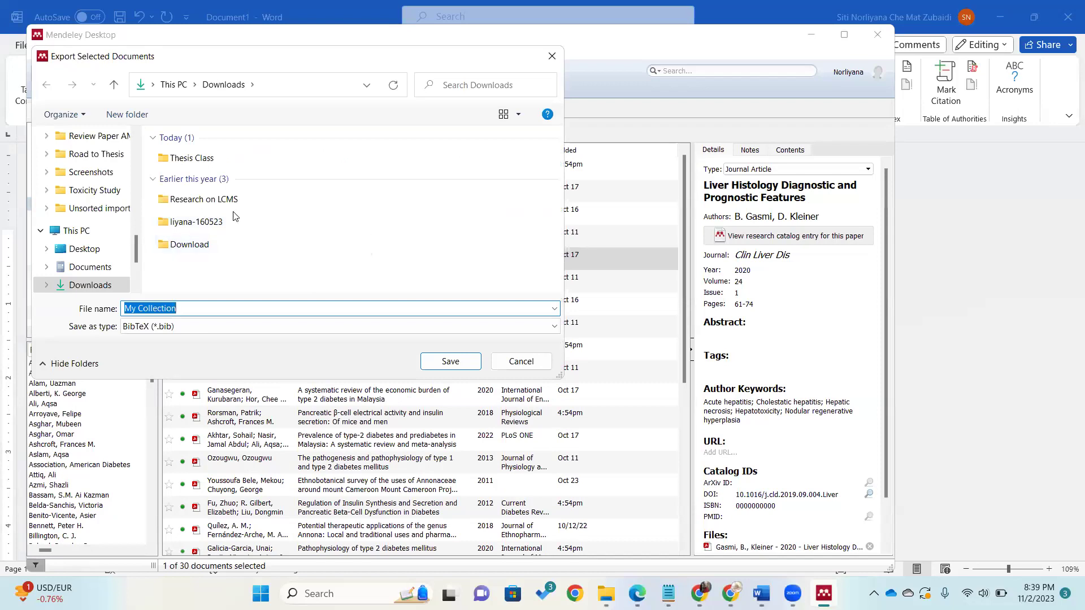
{"action": "double_click", "coordinate": [193, 158]}
{"action": "left_click", "coordinate": [450, 362]}
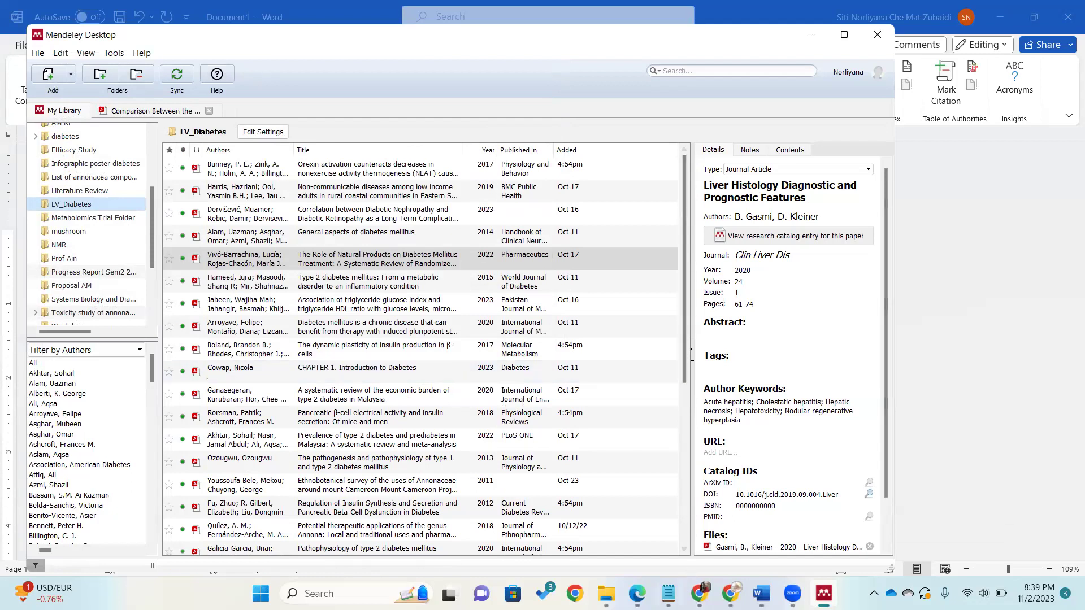
Step: Locate My Collection.bib in the Thesis Class folder in File Explorer, try to open it, and return to Mendeley Desktop
{"action": "left_click", "coordinate": [606, 594]}
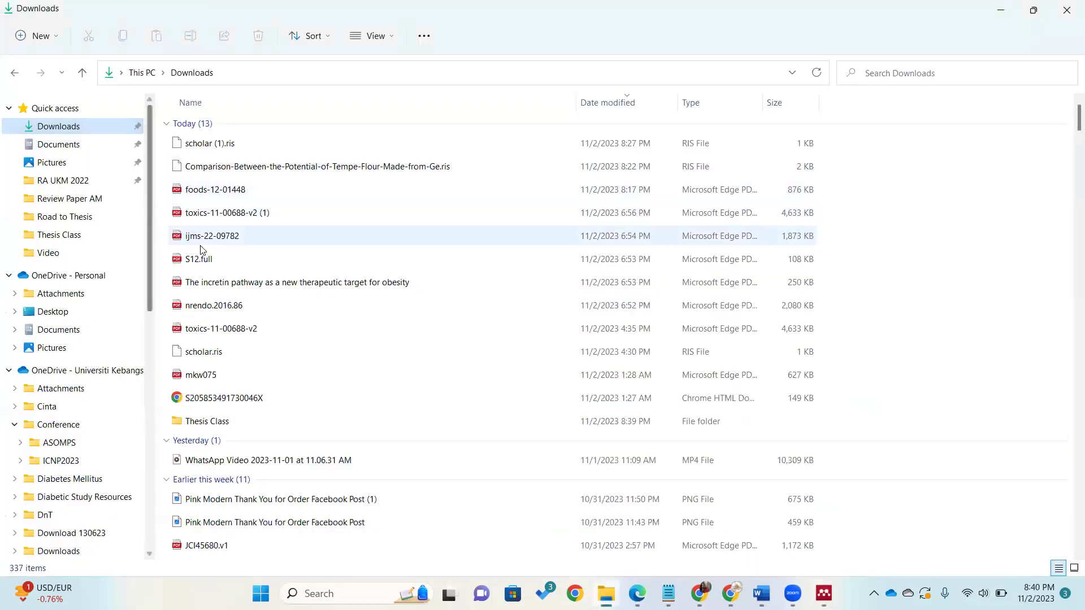
{"action": "left_click", "coordinate": [205, 425]}
{"action": "double_click", "coordinate": [203, 426]}
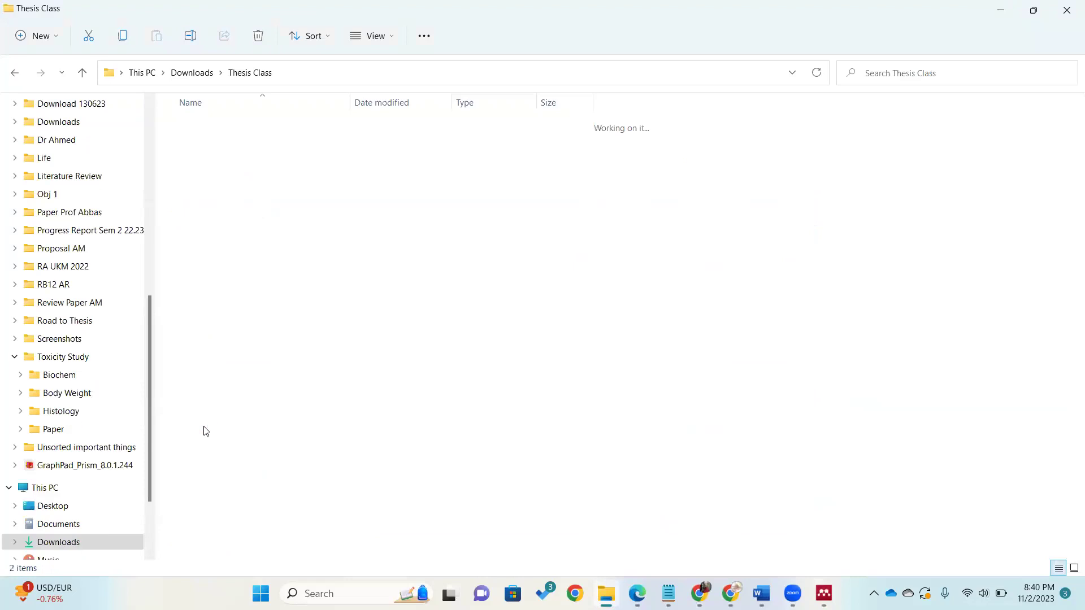
{"action": "double_click", "coordinate": [248, 151]}
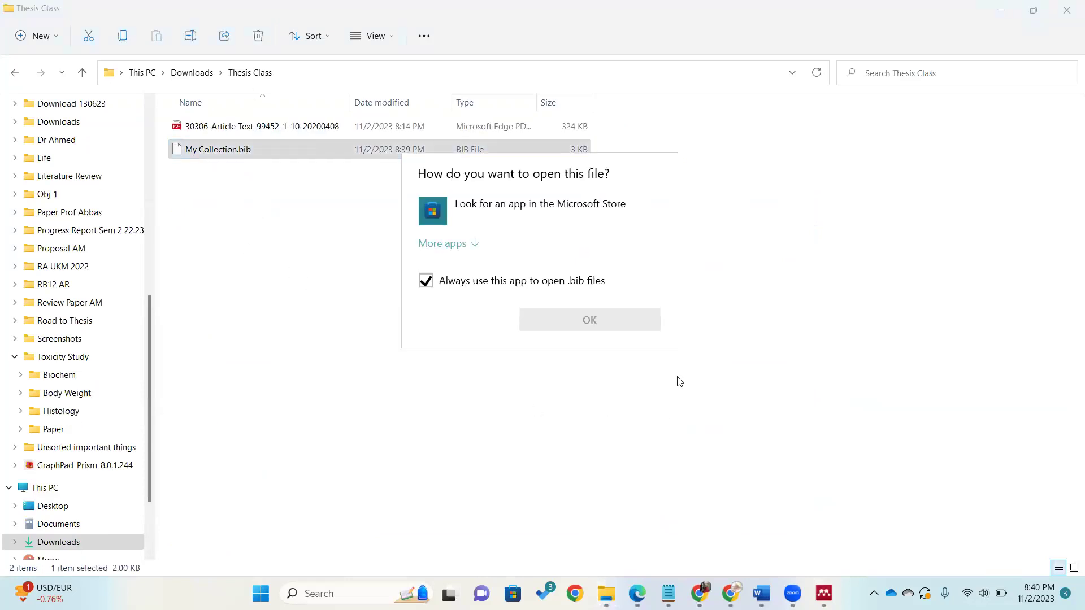
{"action": "left_click", "coordinate": [719, 146]}
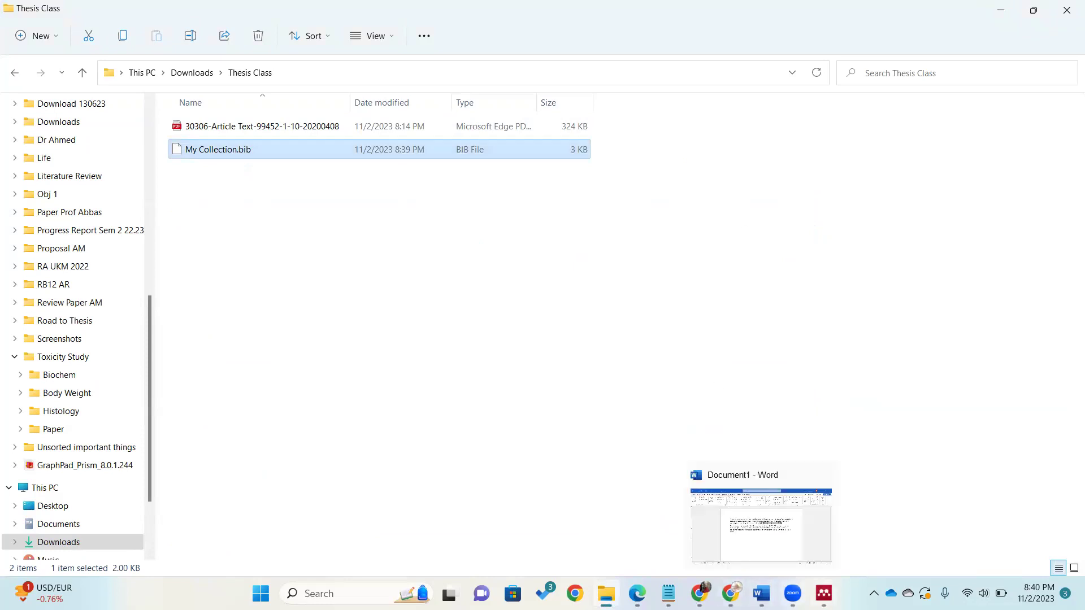
{"action": "left_click", "coordinate": [824, 593]}
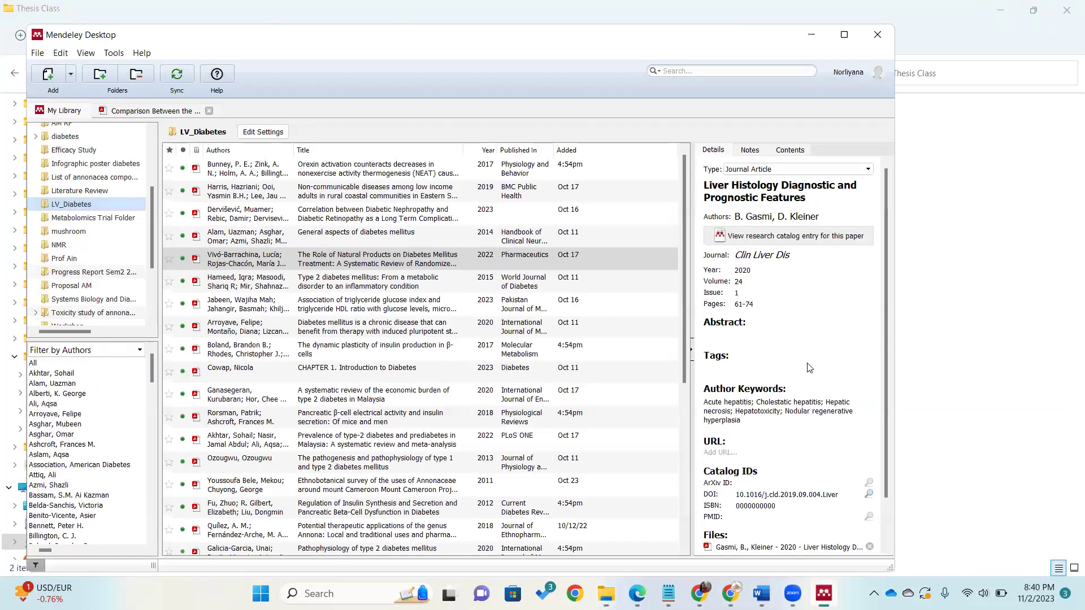